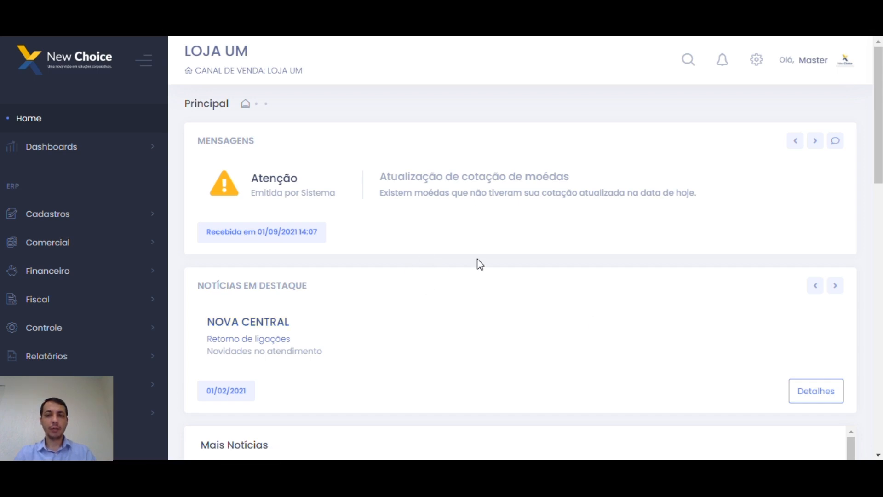
Expand Cadastros > Básicos in the sidebar and scroll through its registration forms.
{"action": "left_click", "coordinate": [84, 220]}
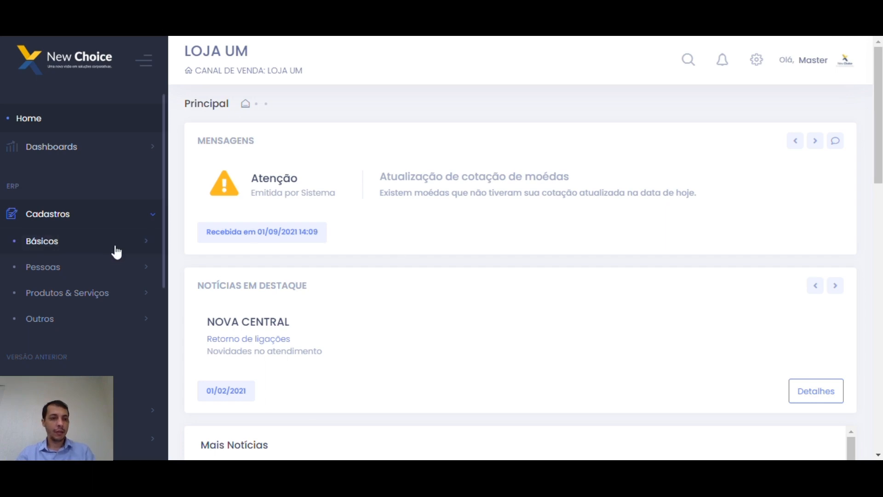
{"action": "left_click", "coordinate": [100, 249]}
{"action": "scroll", "coordinate": [117, 250], "scroll_direction": "down", "scroll_amount": 1}
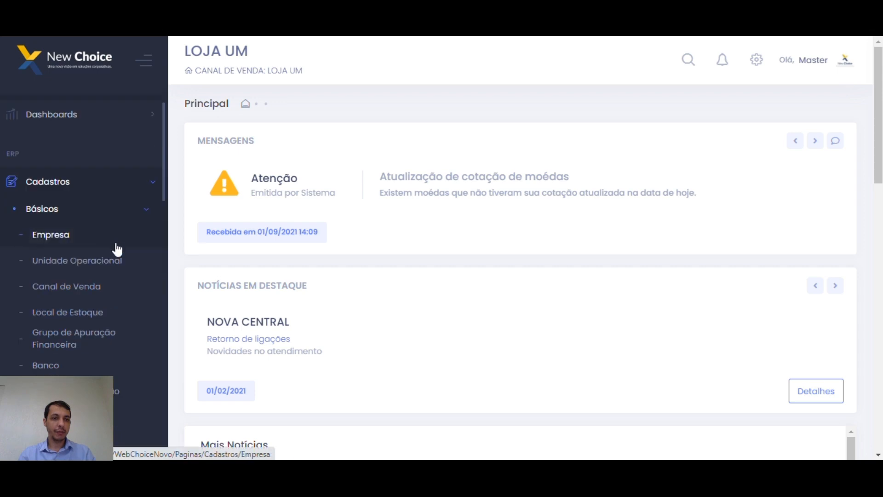
{"action": "scroll", "coordinate": [120, 249], "scroll_direction": "down", "scroll_amount": 5}
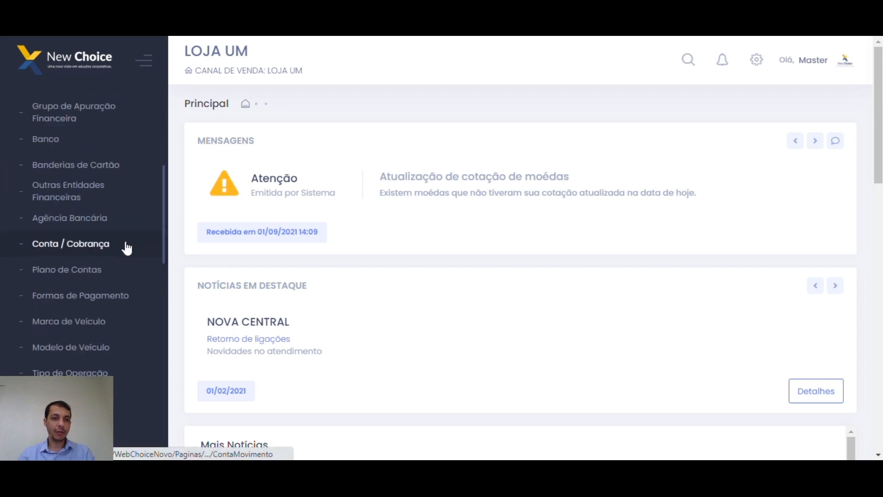
{"action": "scroll", "coordinate": [127, 251], "scroll_direction": "down", "scroll_amount": 4}
{"action": "scroll", "coordinate": [122, 248], "scroll_direction": "up", "scroll_amount": 10}
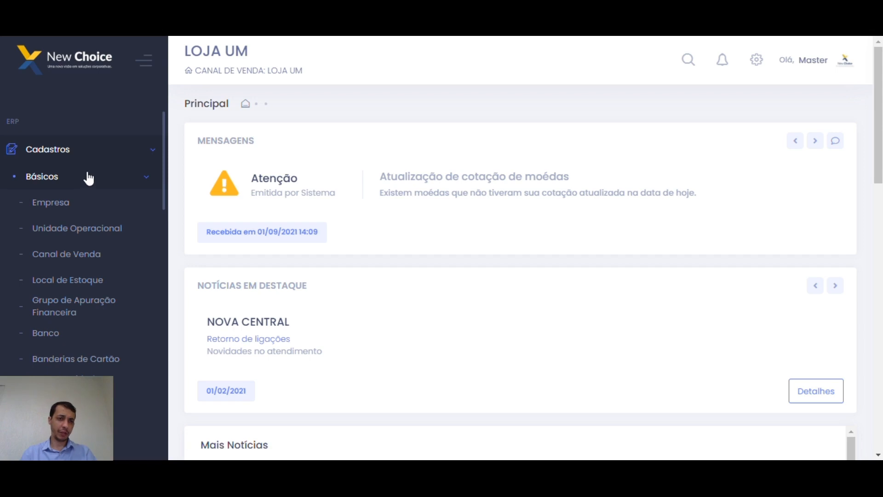
Open the Empresa form for New Choice Informatica Ltda and look over its tax IDs and address.
{"action": "left_click", "coordinate": [77, 202]}
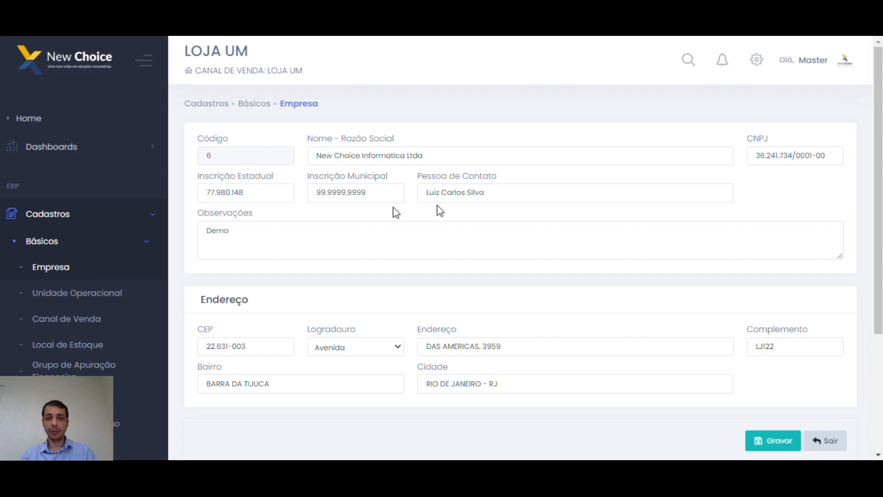
{"action": "scroll", "coordinate": [732, 207], "scroll_direction": "down", "scroll_amount": 2}
{"action": "scroll", "coordinate": [736, 202], "scroll_direction": "up", "scroll_amount": 2}
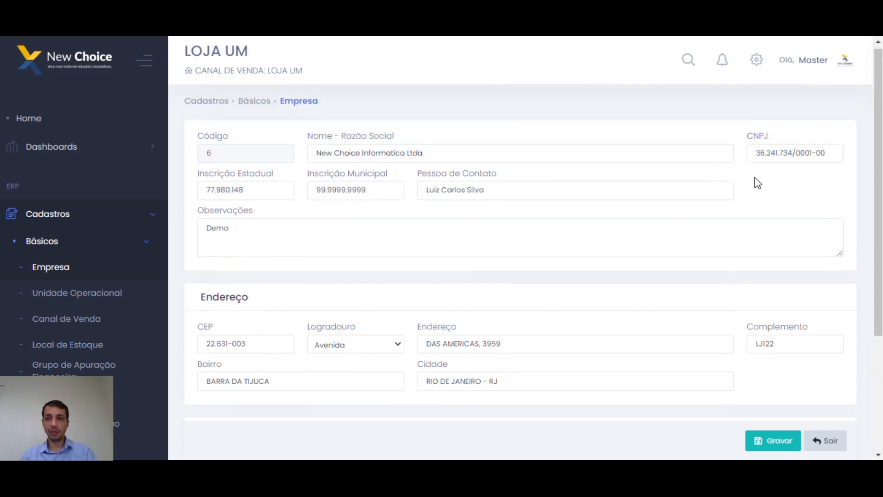
{"action": "scroll", "coordinate": [769, 189], "scroll_direction": "down", "scroll_amount": 2}
{"action": "scroll", "coordinate": [374, 180], "scroll_direction": "up", "scroll_amount": 2}
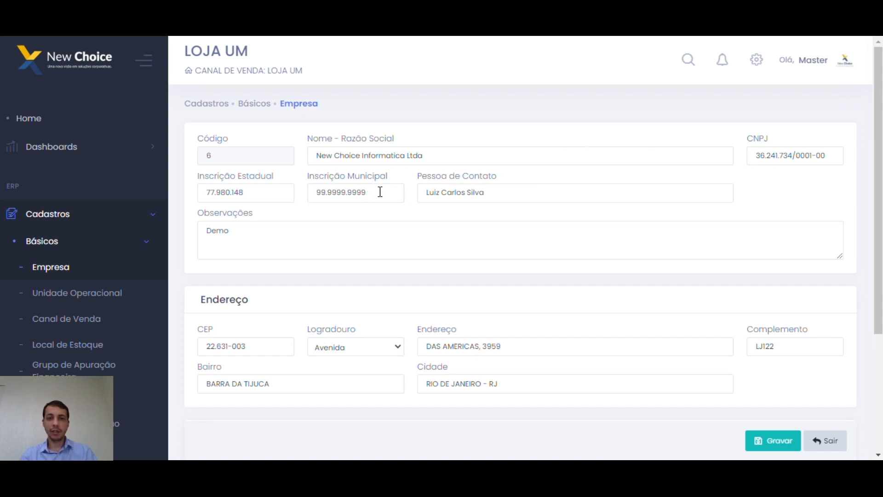
Check the contact person and observations fields, then review the Meios de Comunicação phone details.
{"action": "left_click", "coordinate": [525, 192]}
{"action": "left_click", "coordinate": [431, 241]}
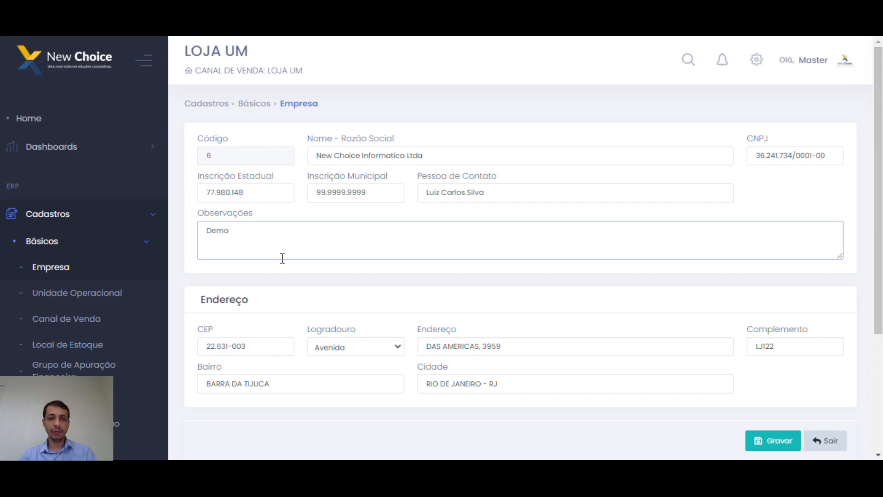
{"action": "scroll", "coordinate": [282, 256], "scroll_direction": "down", "scroll_amount": 3}
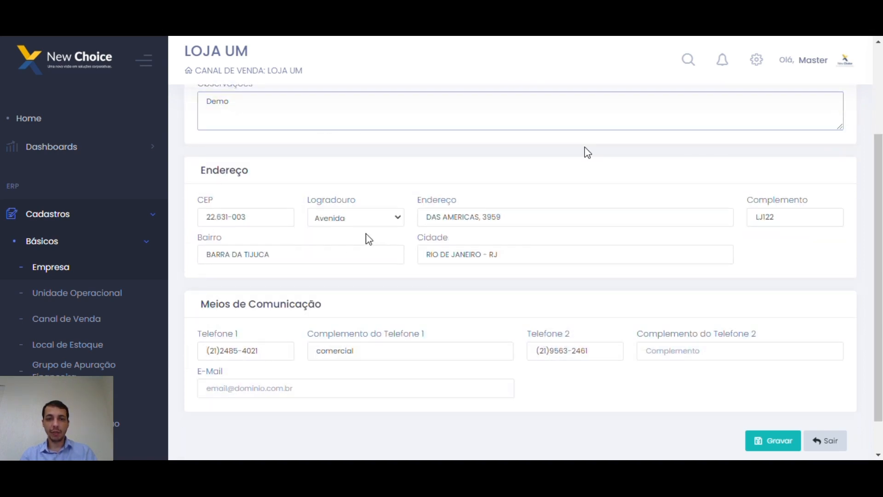
{"action": "scroll", "coordinate": [416, 270], "scroll_direction": "down", "scroll_amount": 1}
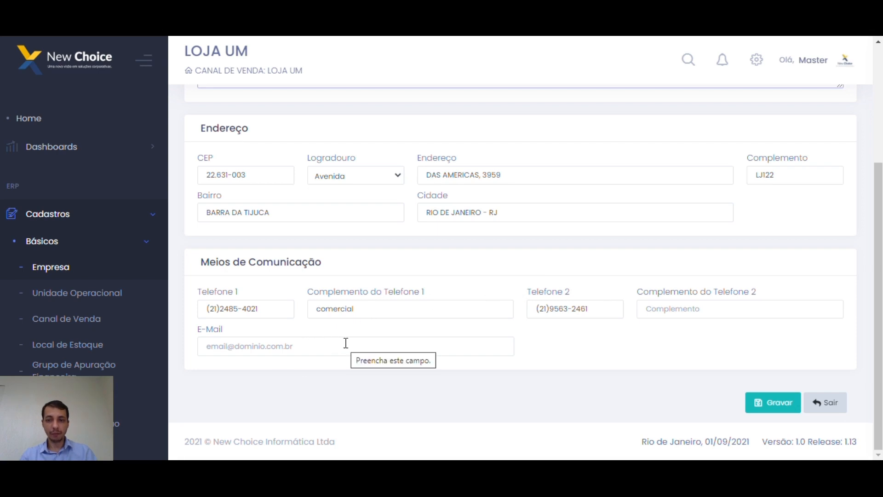
{"action": "scroll", "coordinate": [414, 359], "scroll_direction": "up", "scroll_amount": 3}
{"action": "scroll", "coordinate": [446, 331], "scroll_direction": "up", "scroll_amount": 1}
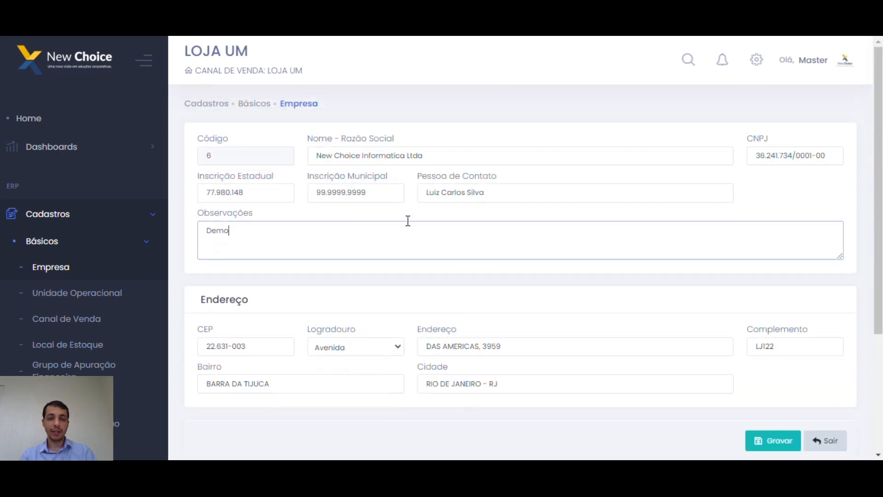
{"action": "left_click", "coordinate": [341, 244]}
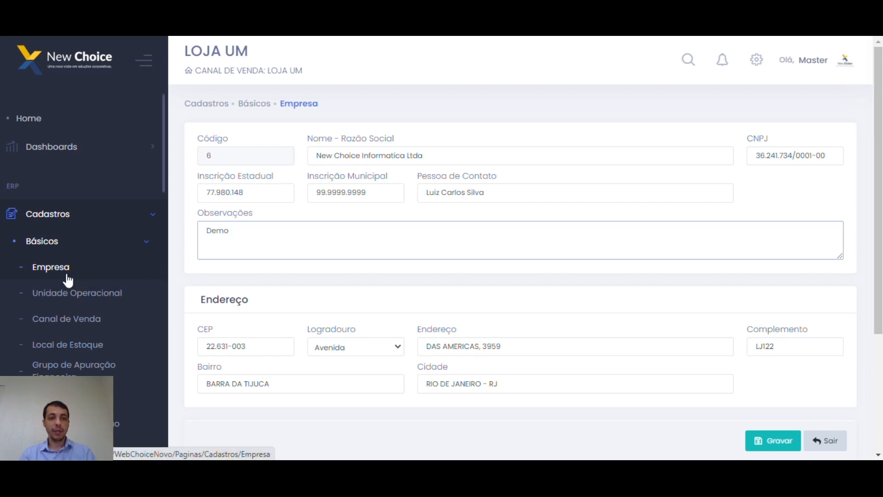
Open Unidade Operacional, list all units with Buscar, and load LOJA UM (code 1).
{"action": "left_click", "coordinate": [100, 297]}
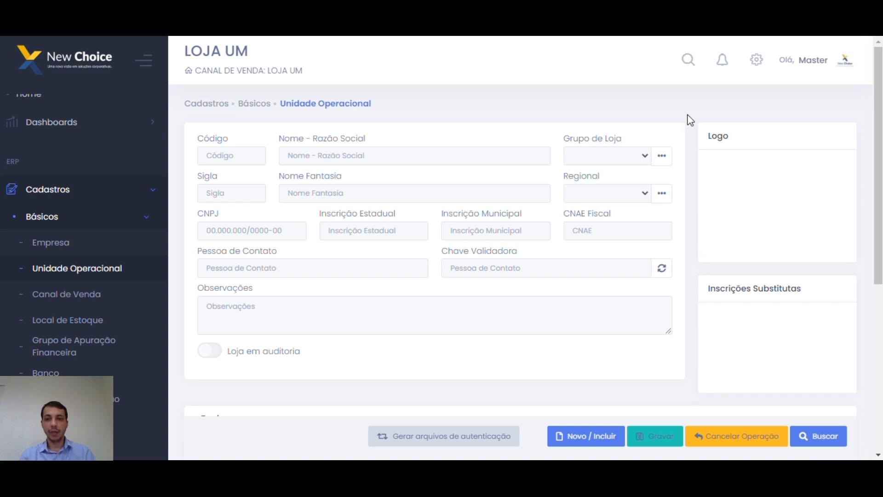
{"action": "mouse_move", "coordinate": [691, 114]}
{"action": "left_mouse_down"}
{"action": "mouse_move", "coordinate": [696, 161]}
{"action": "mouse_move", "coordinate": [690, 110]}
{"action": "left_mouse_up"}
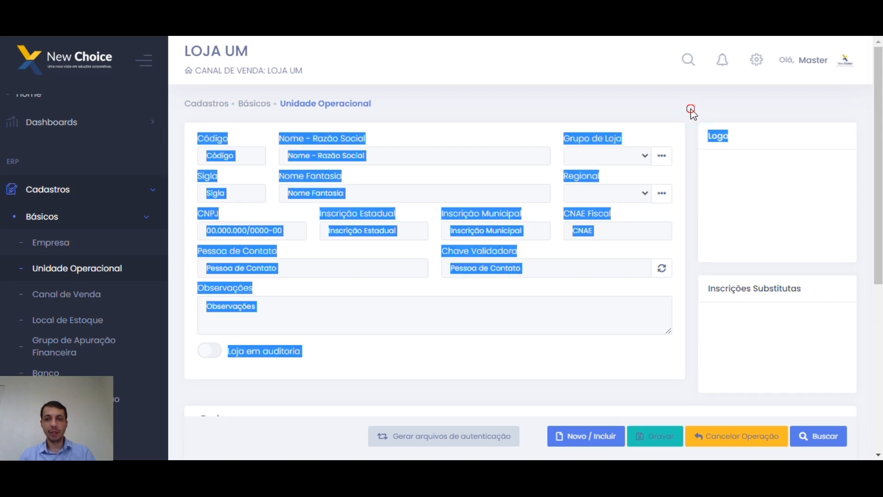
{"action": "left_click", "coordinate": [691, 114]}
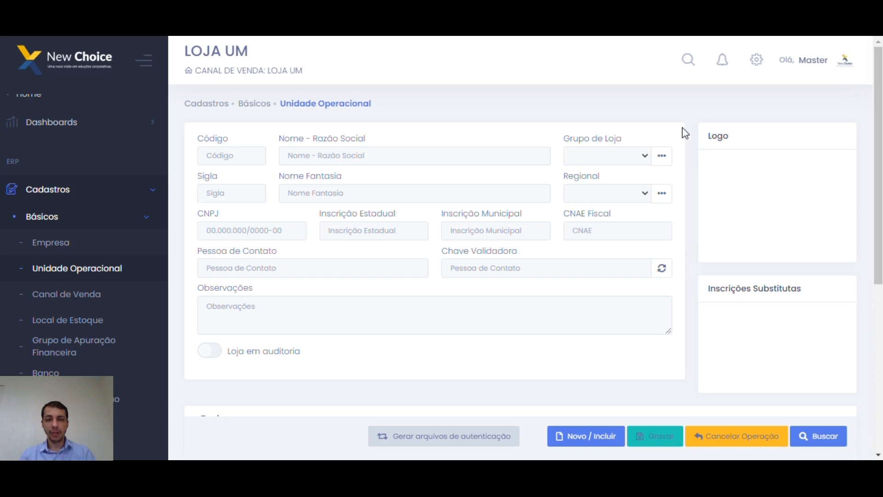
{"action": "left_click", "coordinate": [815, 437]}
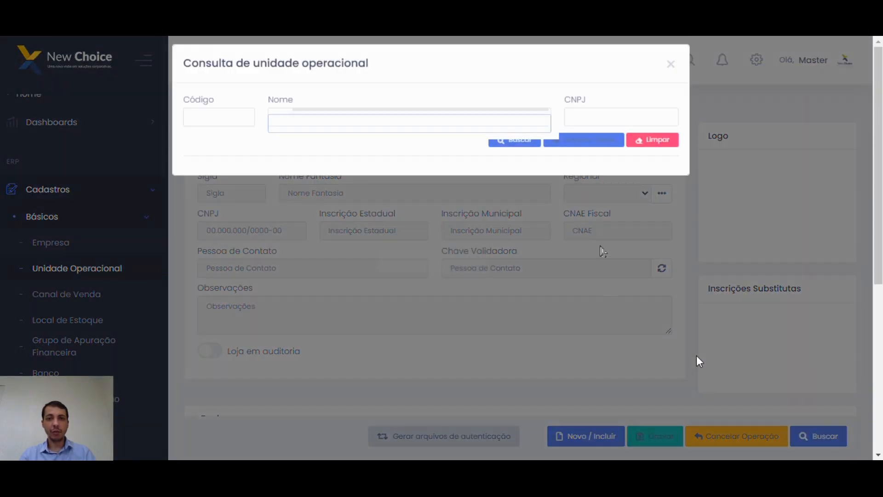
{"action": "left_click", "coordinate": [515, 146]}
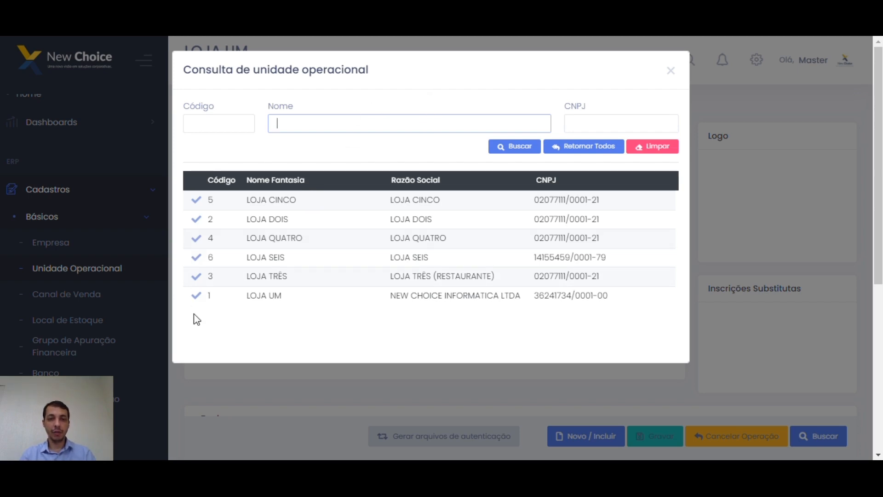
{"action": "left_click", "coordinate": [197, 298]}
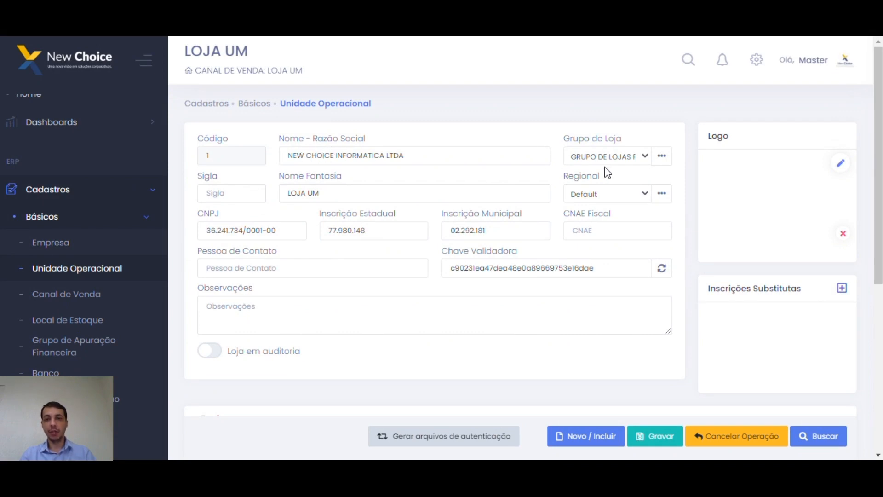
{"action": "left_click", "coordinate": [433, 151]}
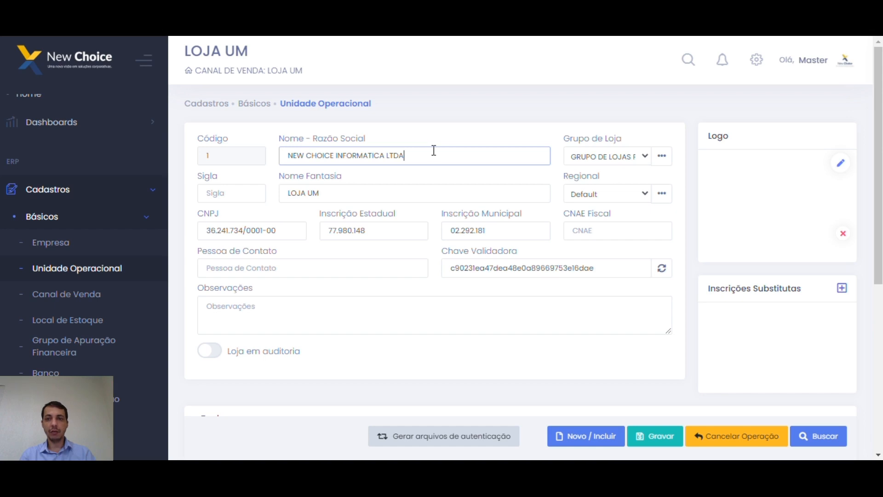
{"action": "left_click", "coordinate": [360, 196]}
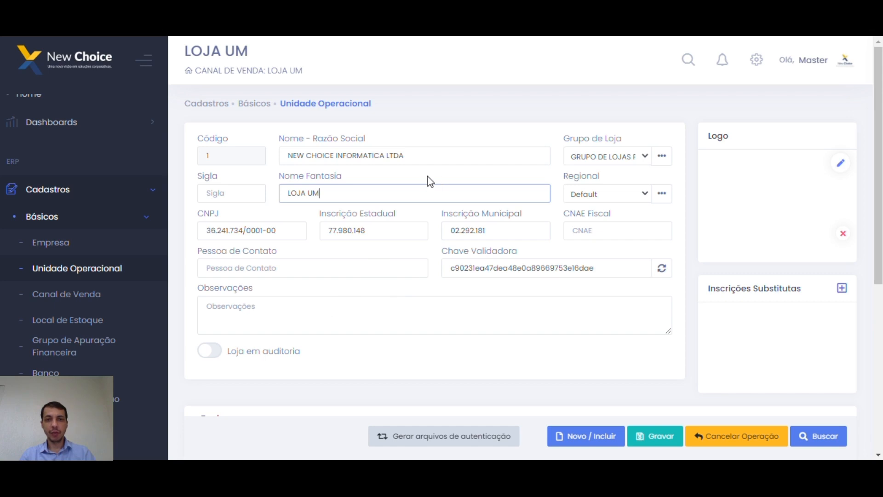
{"action": "left_click", "coordinate": [395, 315]}
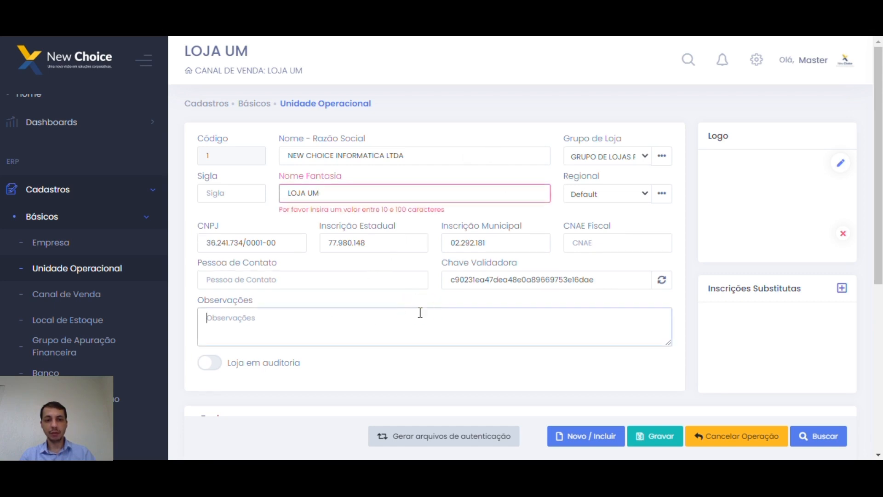
{"action": "left_click", "coordinate": [396, 297]}
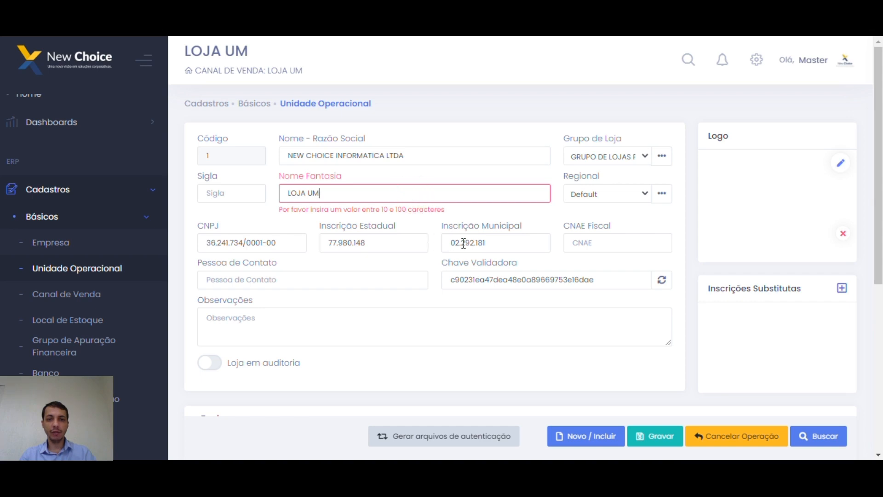
{"action": "scroll", "coordinate": [441, 243], "scroll_direction": "down", "scroll_amount": 1}
{"action": "scroll", "coordinate": [601, 148], "scroll_direction": "up", "scroll_amount": 1}
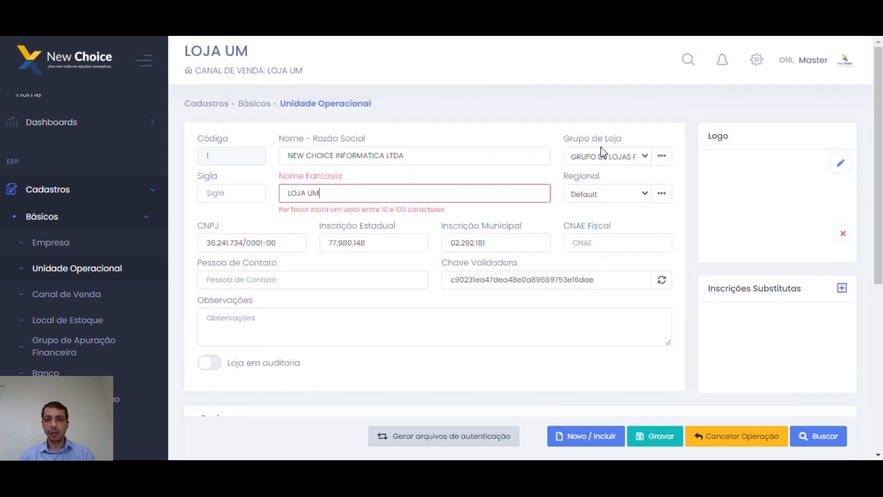
{"action": "left_click", "coordinate": [645, 156]}
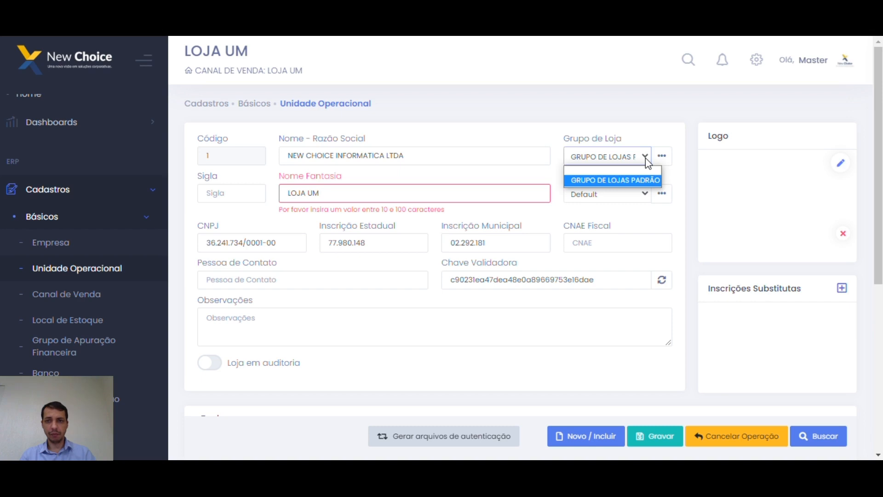
{"action": "left_click", "coordinate": [607, 180]}
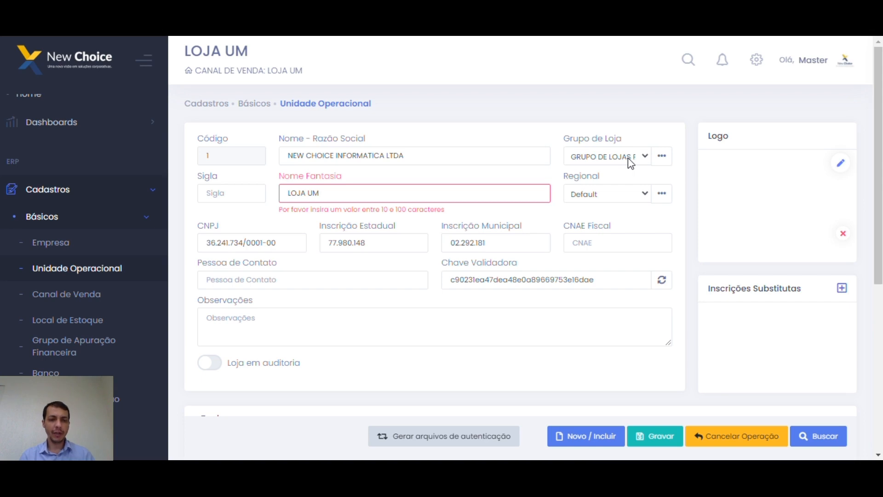
{"action": "left_click", "coordinate": [581, 140]}
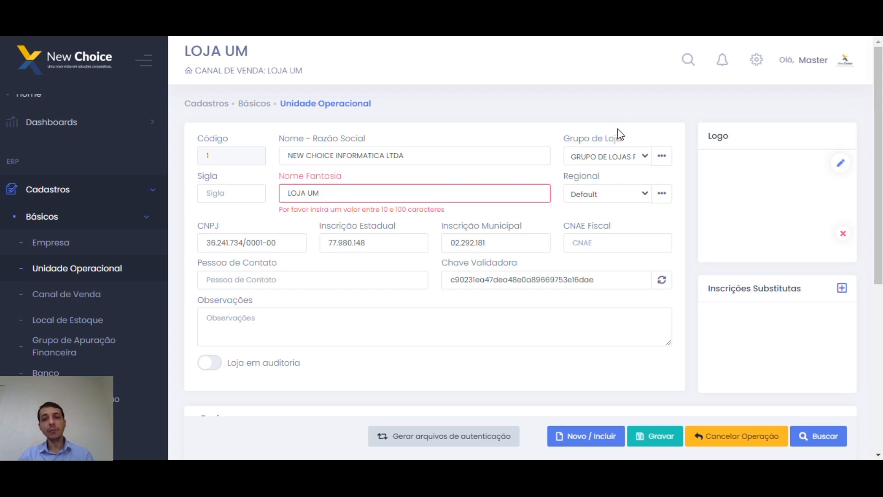
{"action": "left_click", "coordinate": [638, 155]}
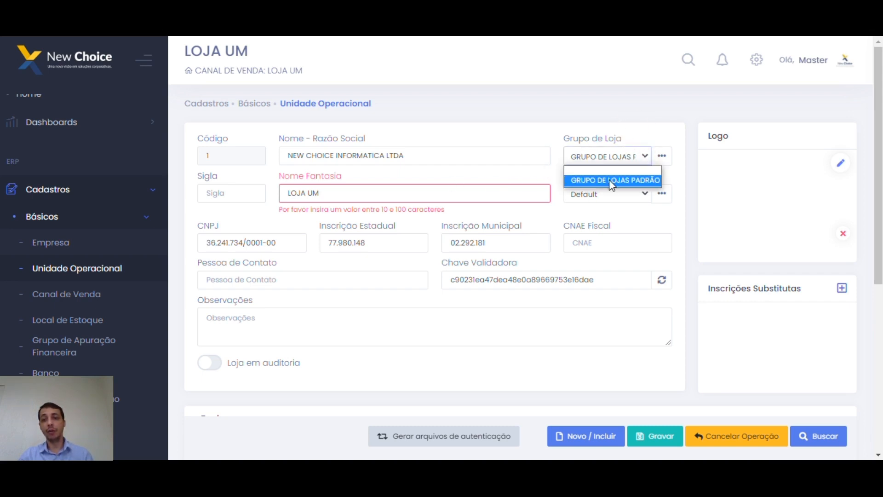
{"action": "left_click", "coordinate": [630, 155]}
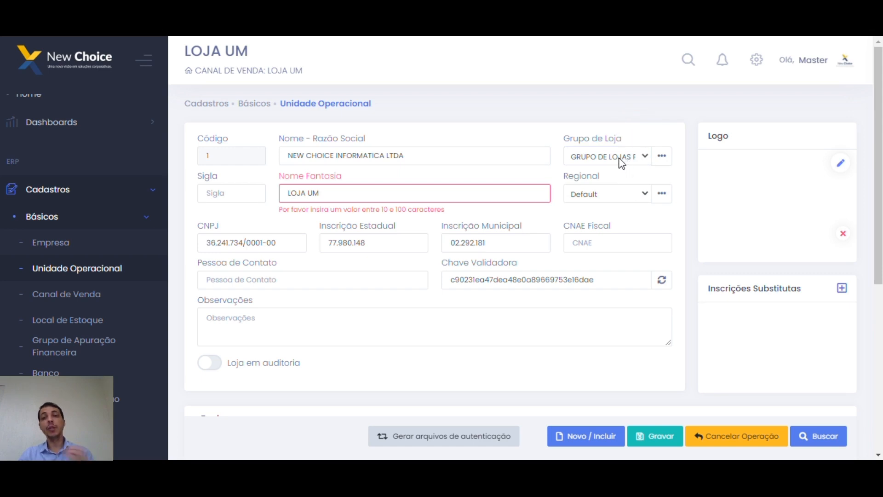
{"action": "left_click", "coordinate": [582, 177]}
{"action": "left_click", "coordinate": [523, 157]}
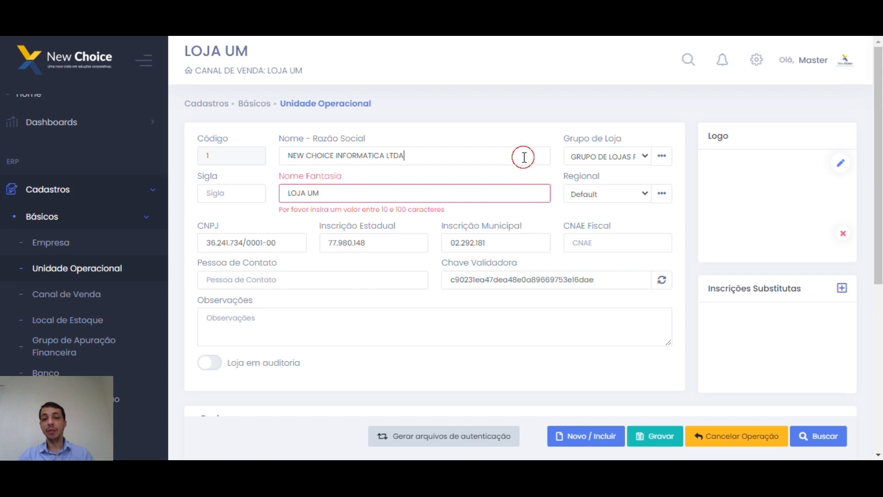
{"action": "left_click", "coordinate": [459, 196]}
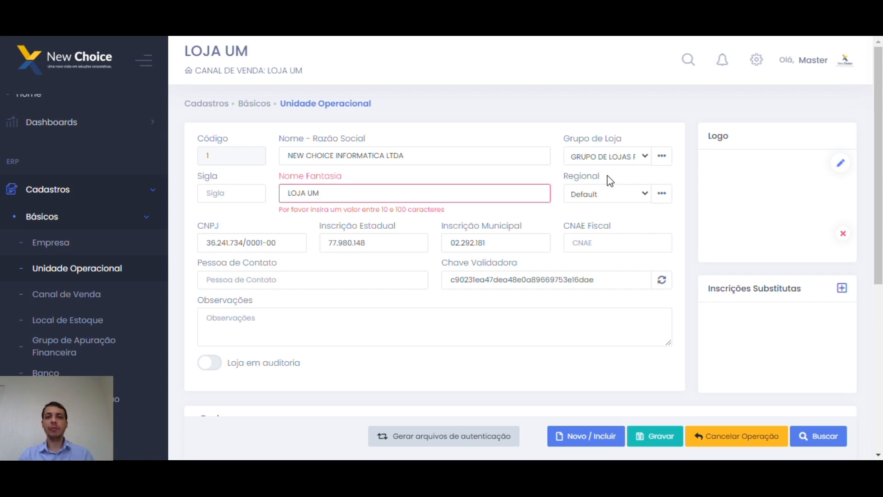
Dismiss the record actions menu and show the Regional options, Default and Regiao 2.
{"action": "left_click", "coordinate": [663, 162]}
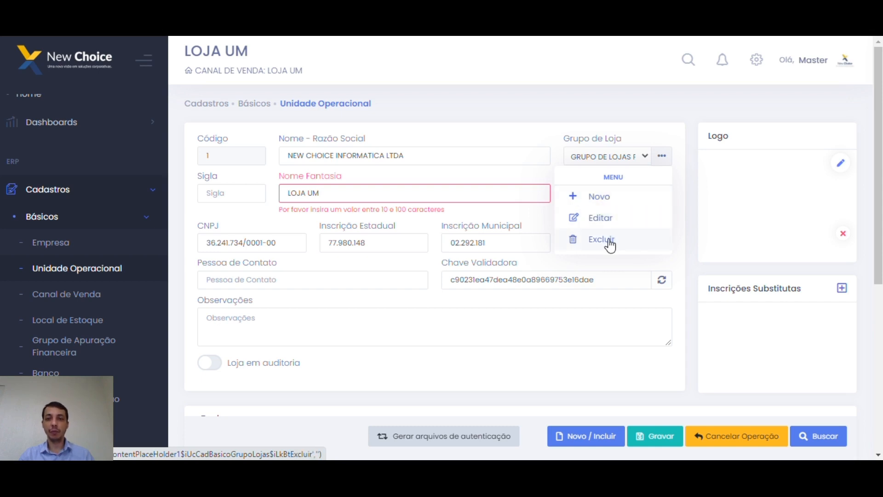
{"action": "left_click", "coordinate": [613, 138]}
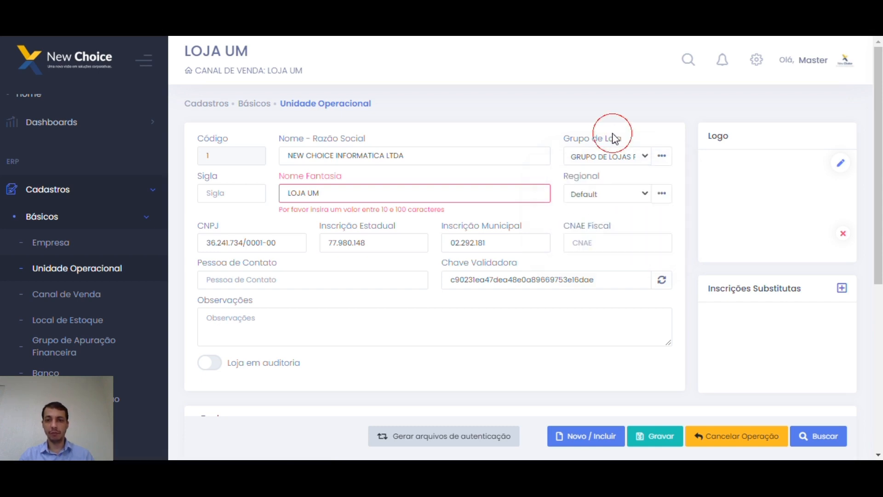
{"action": "left_click", "coordinate": [643, 196]}
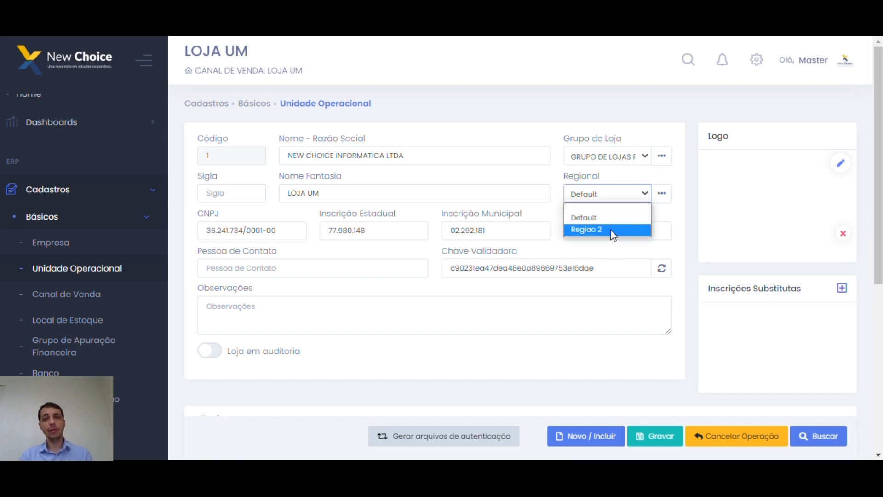
{"action": "left_click", "coordinate": [673, 216]}
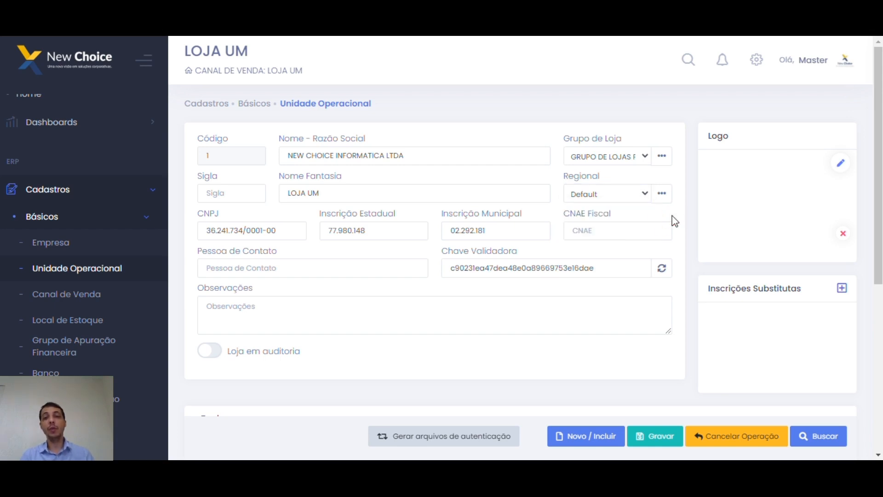
{"action": "left_click", "coordinate": [642, 197]}
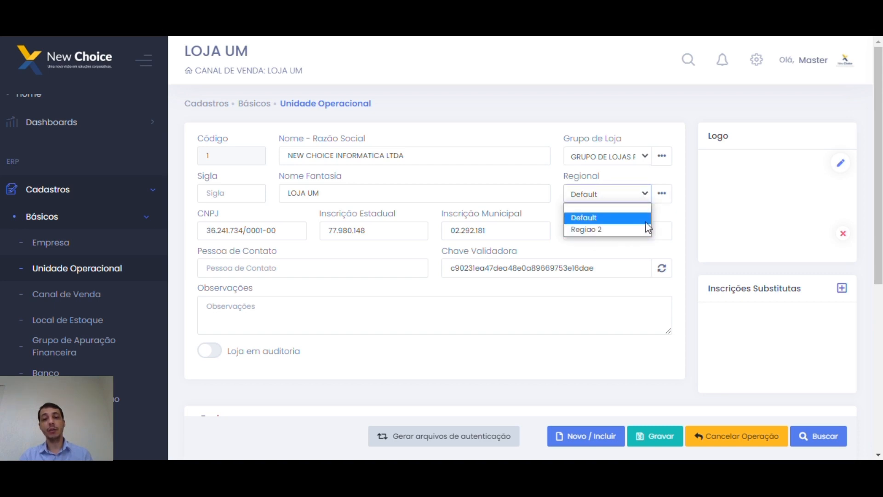
{"action": "left_click", "coordinate": [675, 216]}
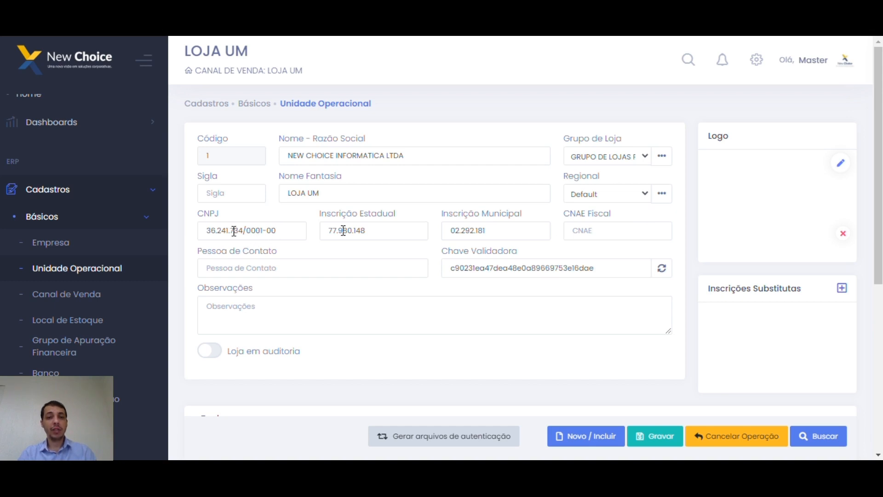
{"action": "left_click", "coordinate": [498, 231]}
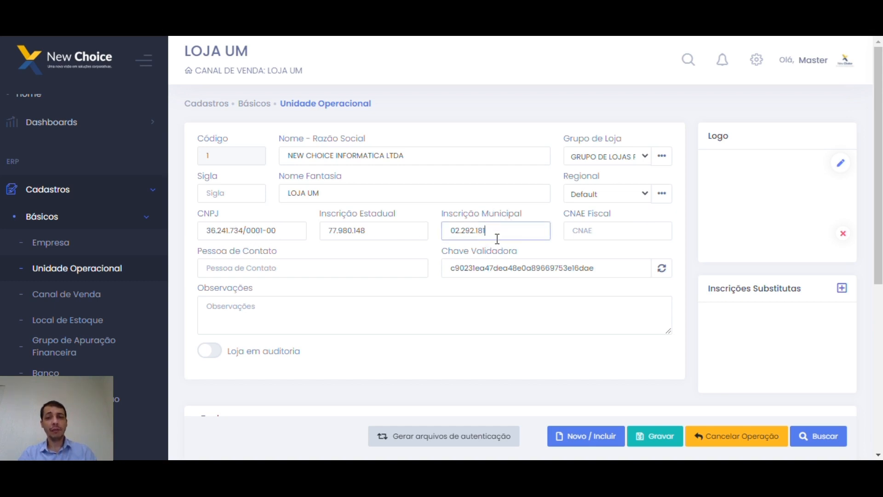
{"action": "left_click", "coordinate": [589, 235]}
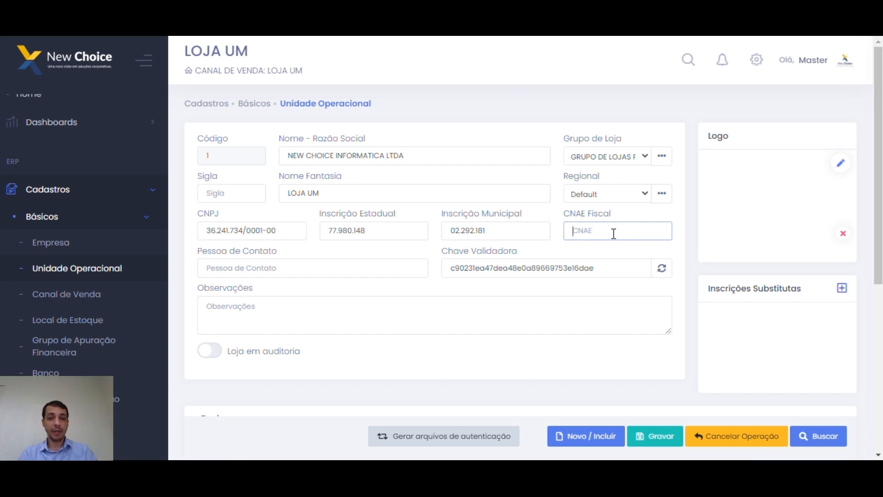
{"action": "left_click", "coordinate": [333, 275]}
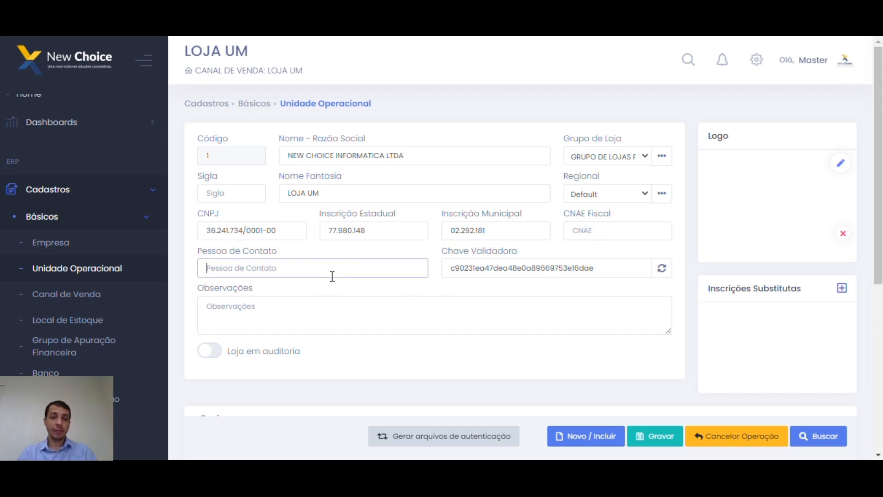
{"action": "left_click", "coordinate": [315, 305]}
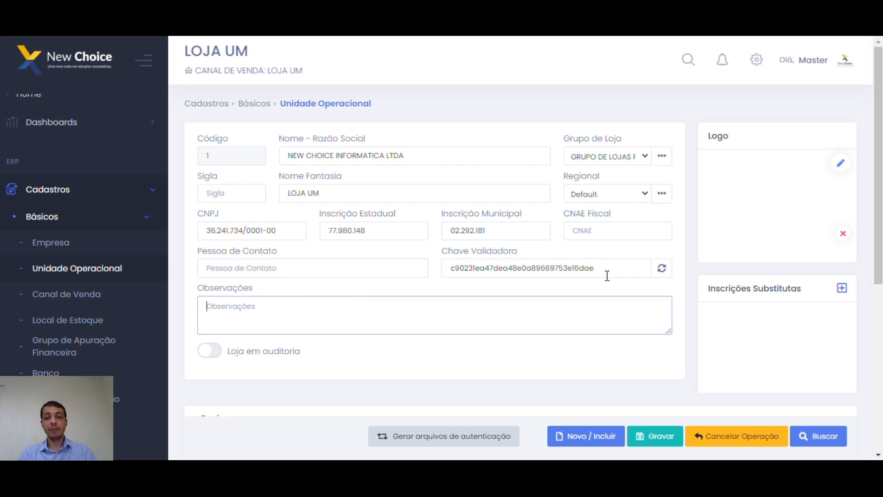
{"action": "left_click_drag", "start_coordinate": [610, 274], "coordinate": [421, 272]}
{"action": "left_click", "coordinate": [499, 309]}
{"action": "left_click", "coordinate": [442, 291]}
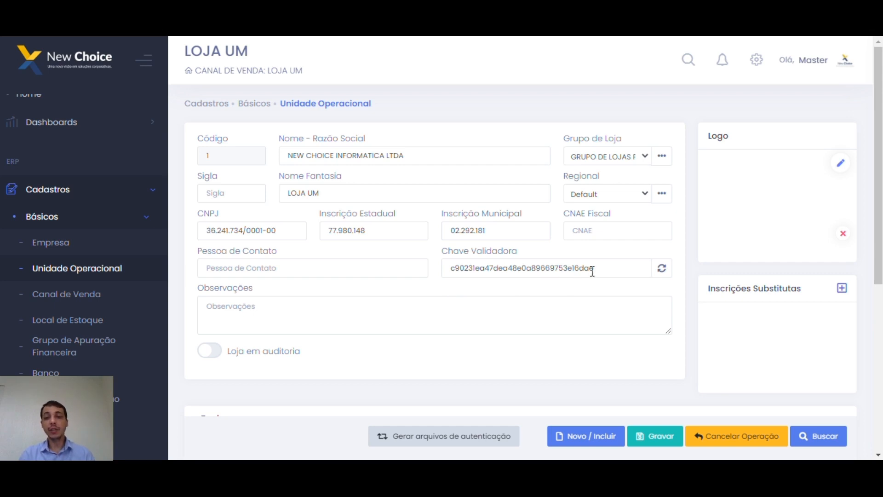
{"action": "left_click_drag", "start_coordinate": [613, 269], "coordinate": [457, 269]}
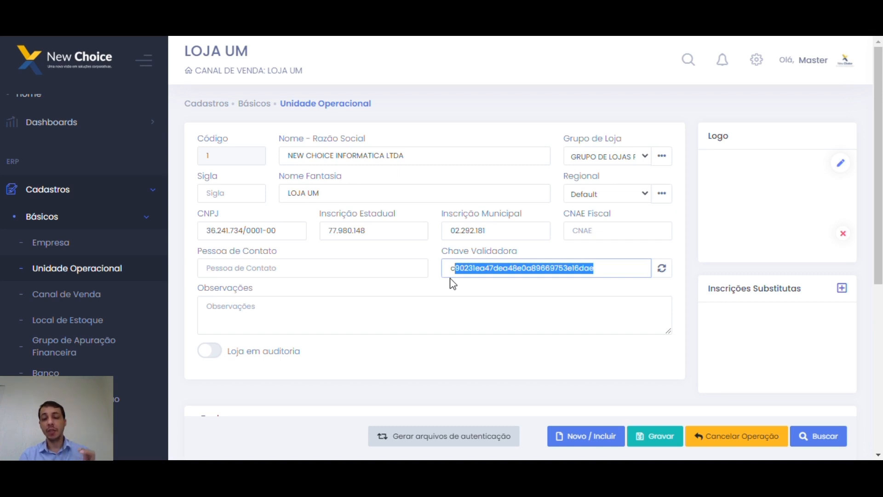
{"action": "left_click", "coordinate": [614, 269]}
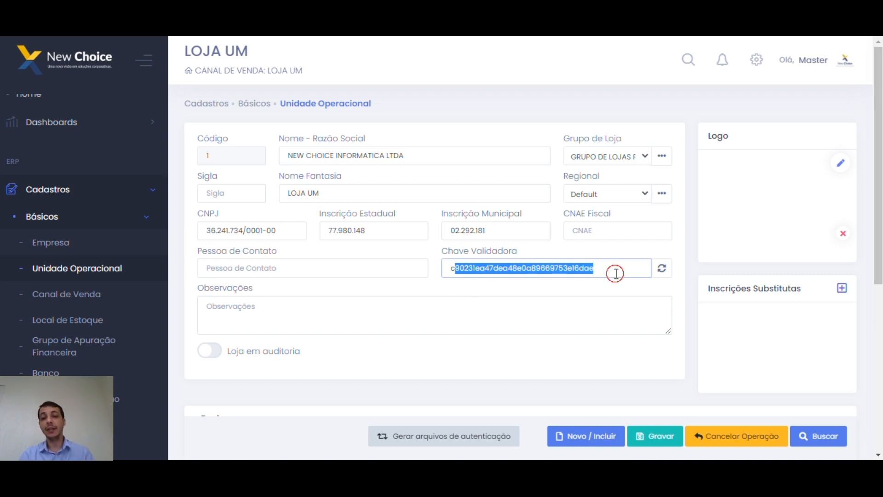
{"action": "left_click_drag", "start_coordinate": [615, 270], "coordinate": [451, 269]}
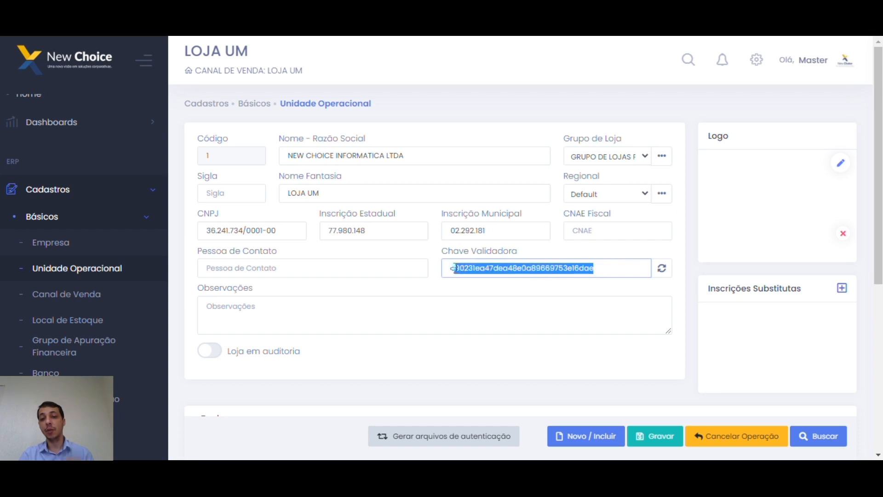
{"action": "left_click", "coordinate": [451, 298]}
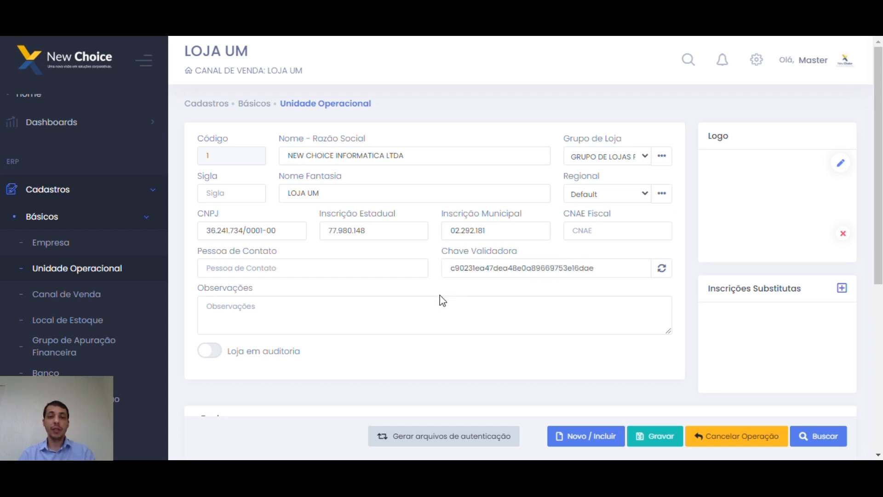
{"action": "double_click", "coordinate": [498, 269]}
{"action": "left_click", "coordinate": [509, 267]}
{"action": "double_click", "coordinate": [506, 268]}
{"action": "left_click", "coordinate": [428, 288]}
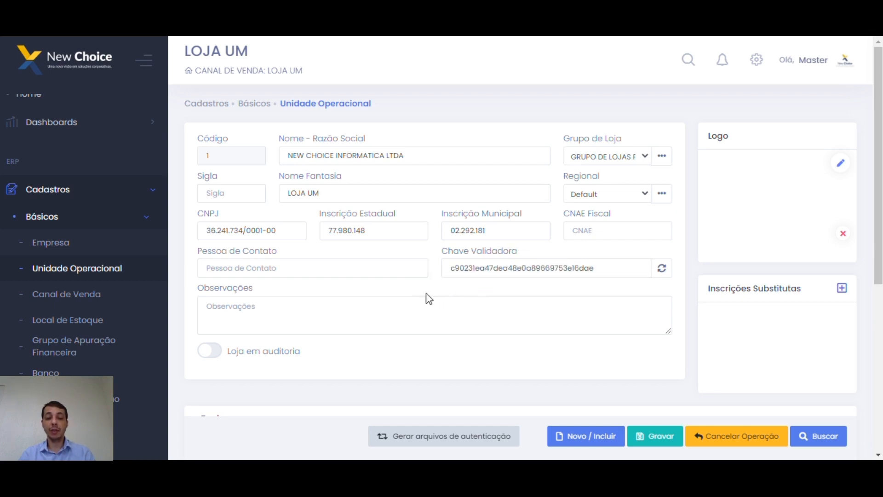
{"action": "scroll", "coordinate": [391, 327], "scroll_direction": "down", "scroll_amount": 3}
{"action": "scroll", "coordinate": [460, 233], "scroll_direction": "up", "scroll_amount": 1}
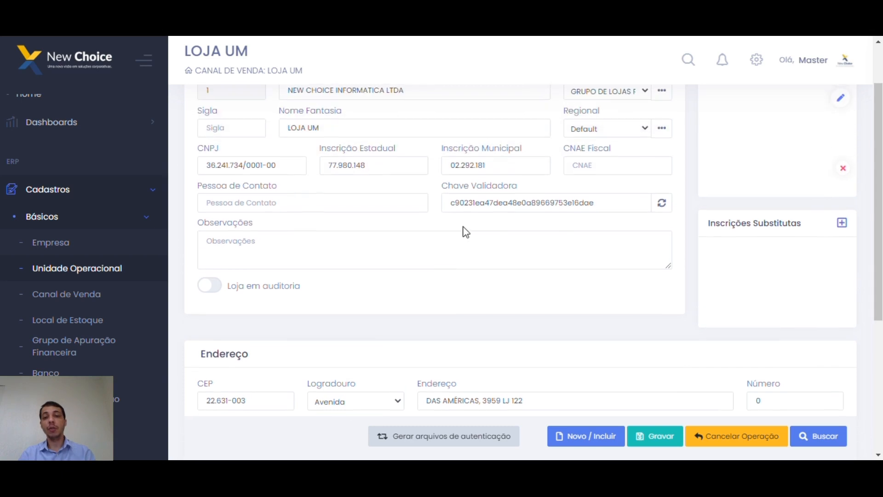
{"action": "scroll", "coordinate": [529, 265], "scroll_direction": "up", "scroll_amount": 2}
{"action": "left_click_drag", "start_coordinate": [598, 268], "coordinate": [449, 267]}
{"action": "left_click", "coordinate": [509, 288]}
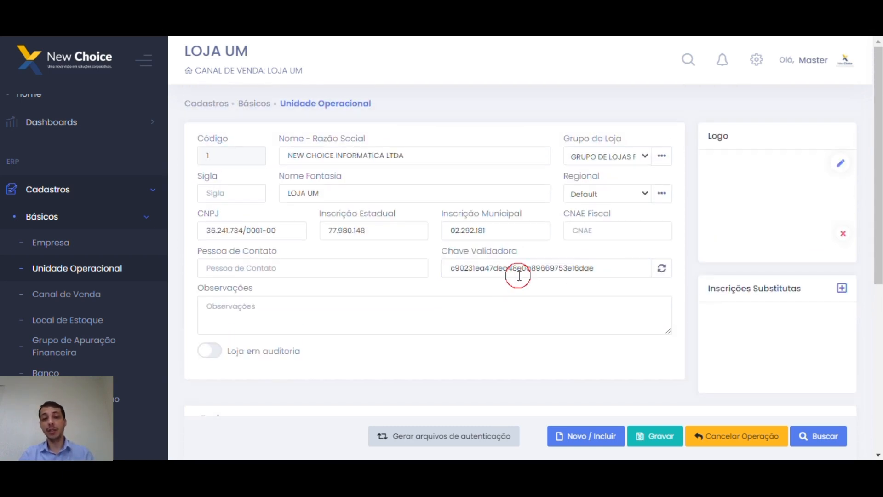
{"action": "double_click", "coordinate": [518, 275]}
{"action": "left_click", "coordinate": [467, 297]}
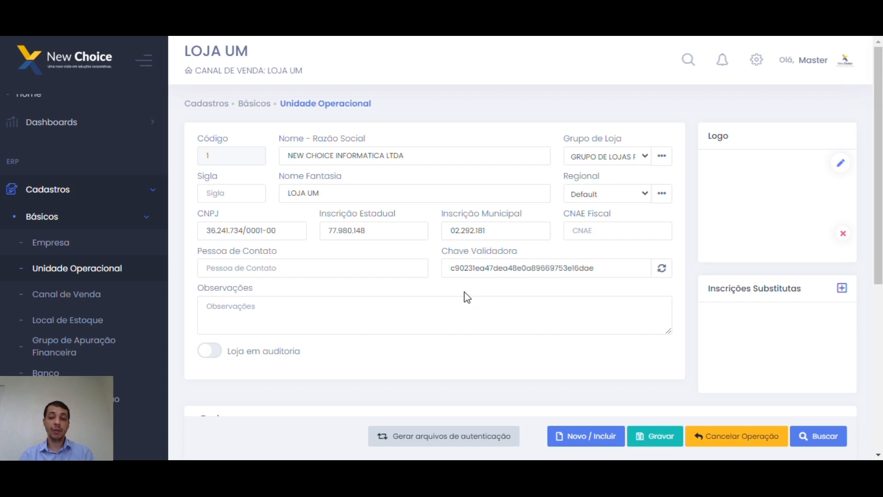
{"action": "left_click", "coordinate": [845, 170]}
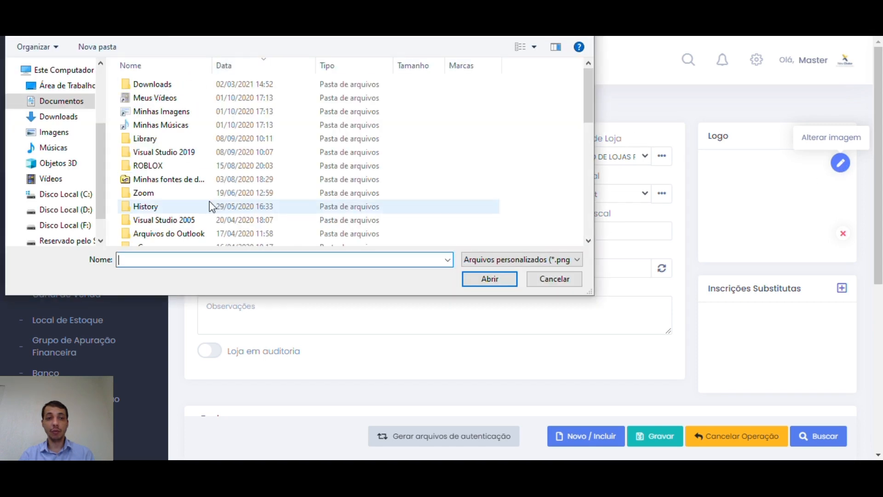
{"action": "left_click", "coordinate": [61, 86]}
{"action": "left_click", "coordinate": [158, 88]}
{"action": "double_click", "coordinate": [158, 87]}
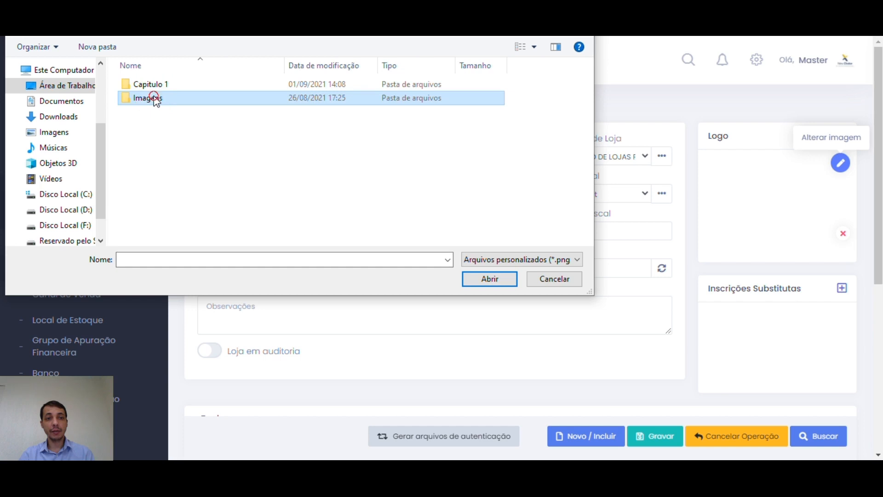
{"action": "double_click", "coordinate": [153, 96]}
{"action": "left_click", "coordinate": [506, 259]}
{"action": "left_click", "coordinate": [501, 280]}
{"action": "left_click", "coordinate": [145, 105]}
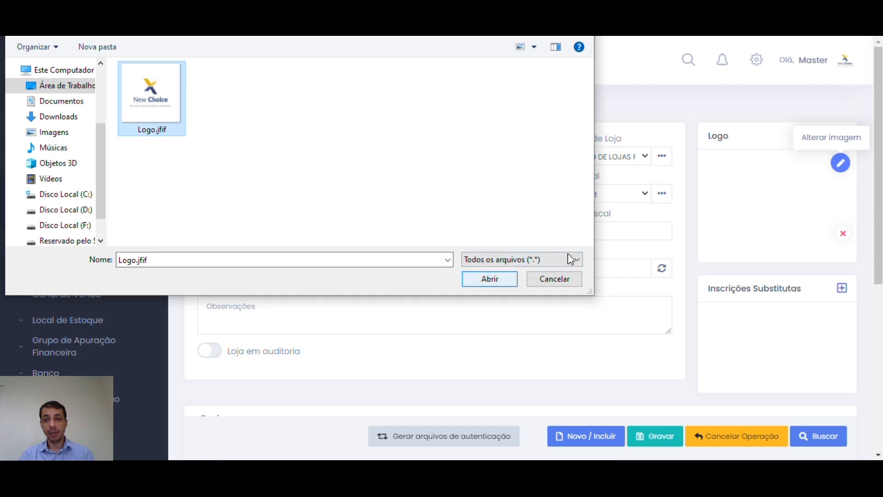
{"action": "left_click", "coordinate": [547, 278]}
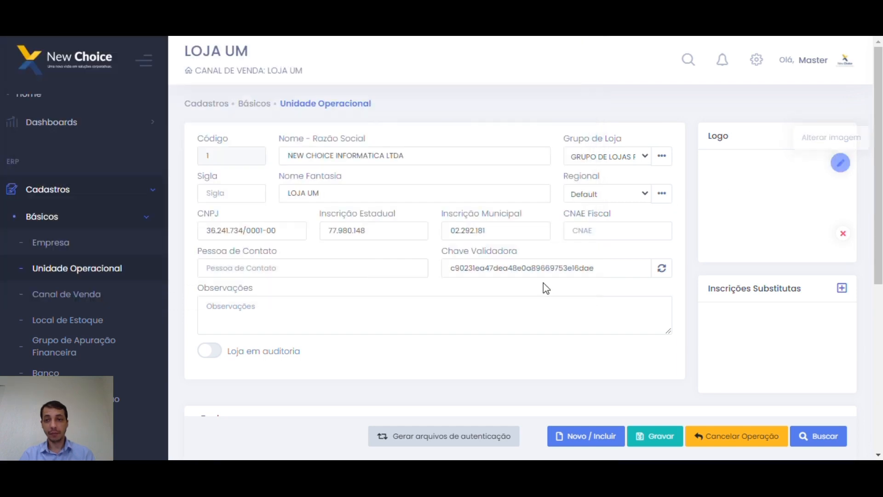
{"action": "scroll", "coordinate": [594, 299], "scroll_direction": "down", "scroll_amount": 1}
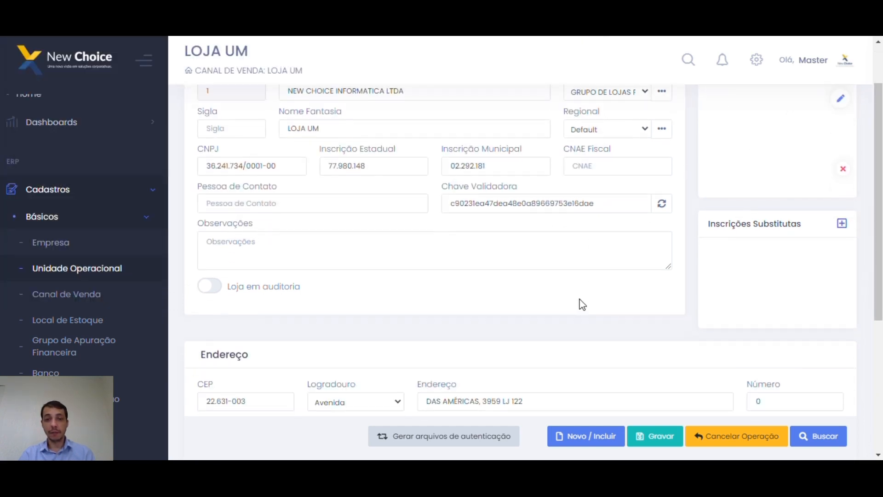
{"action": "left_click", "coordinate": [842, 224]}
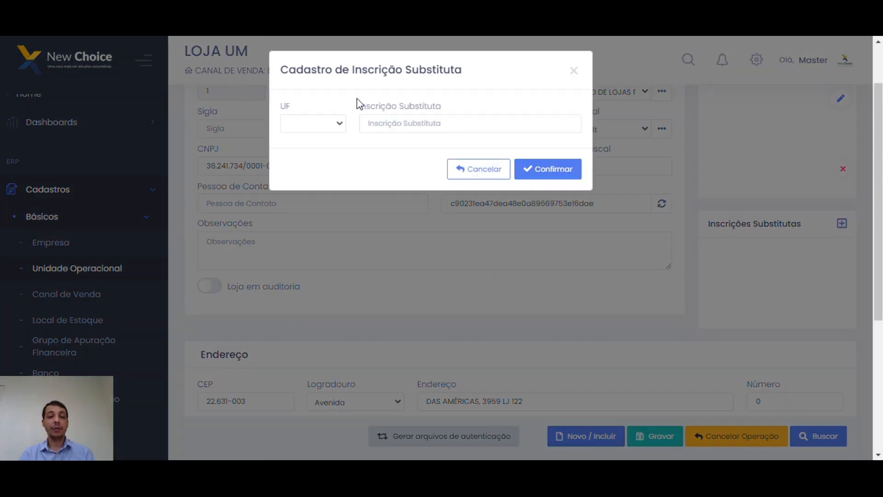
{"action": "double_click", "coordinate": [432, 104]}
{"action": "double_click", "coordinate": [387, 106]}
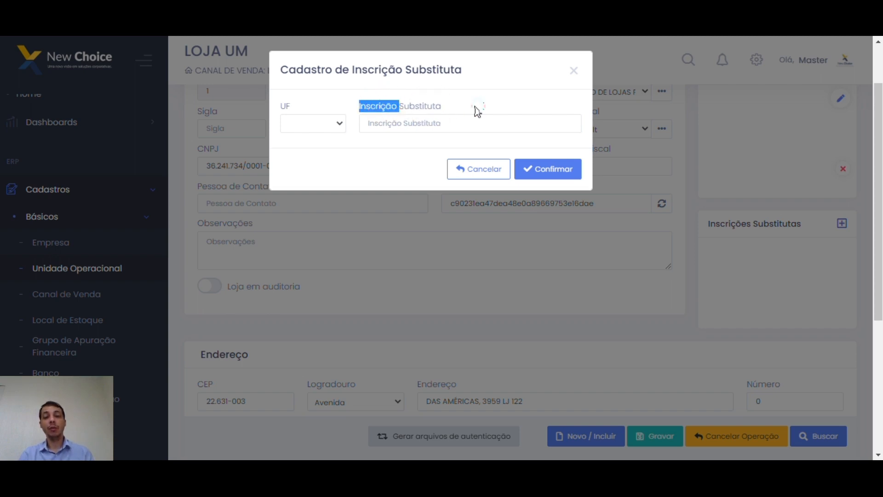
{"action": "double_click", "coordinate": [421, 106]}
{"action": "double_click", "coordinate": [375, 108]}
{"action": "left_click", "coordinate": [459, 101]}
{"action": "left_click", "coordinate": [397, 123]}
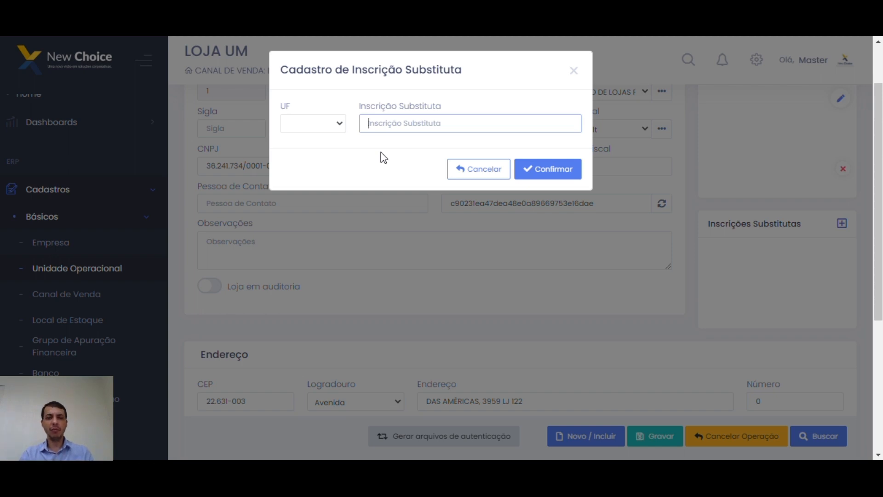
{"action": "left_click", "coordinate": [357, 106]}
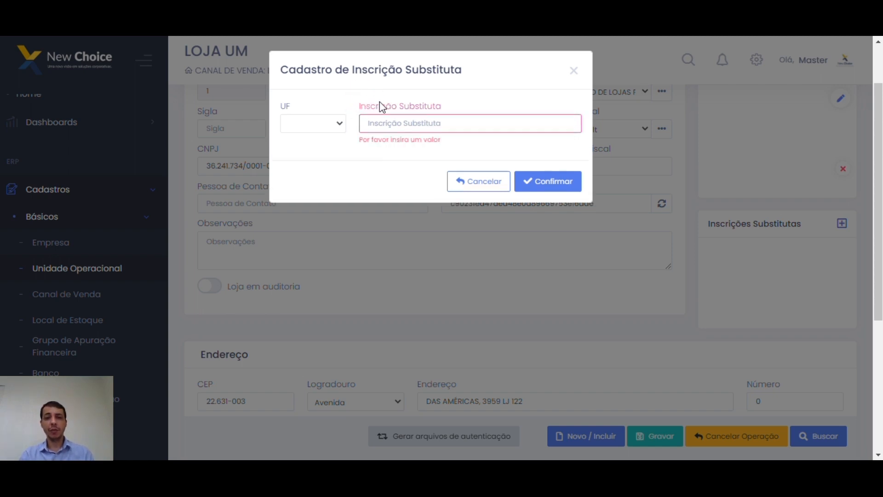
{"action": "left_click", "coordinate": [341, 123]}
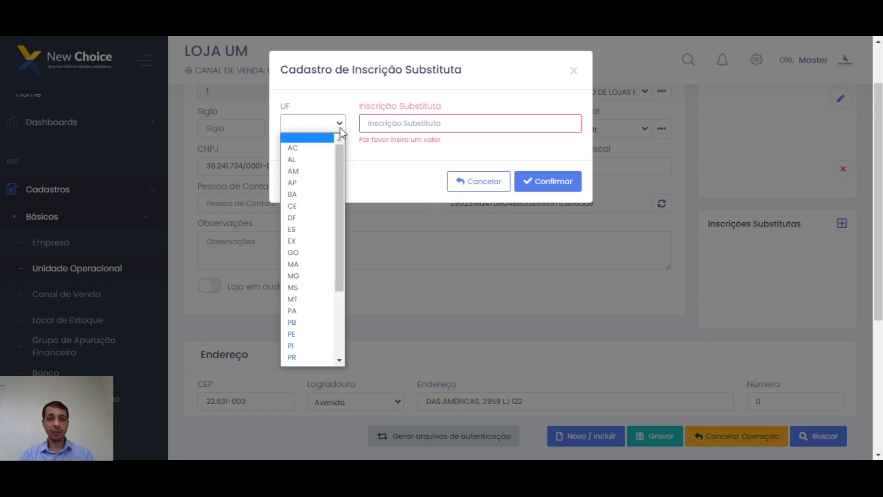
{"action": "left_click", "coordinate": [309, 358]}
{"action": "left_click", "coordinate": [407, 135]}
{"action": "type", "text": "1234456"}
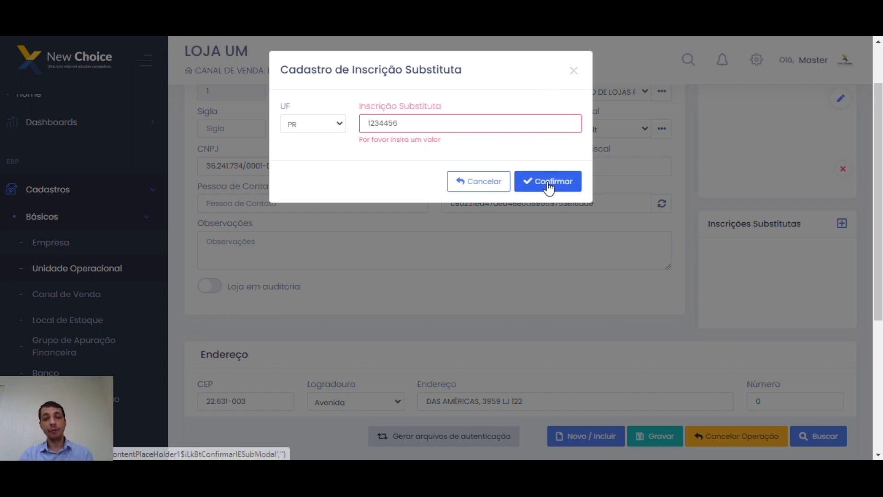
{"action": "left_click", "coordinate": [574, 71]}
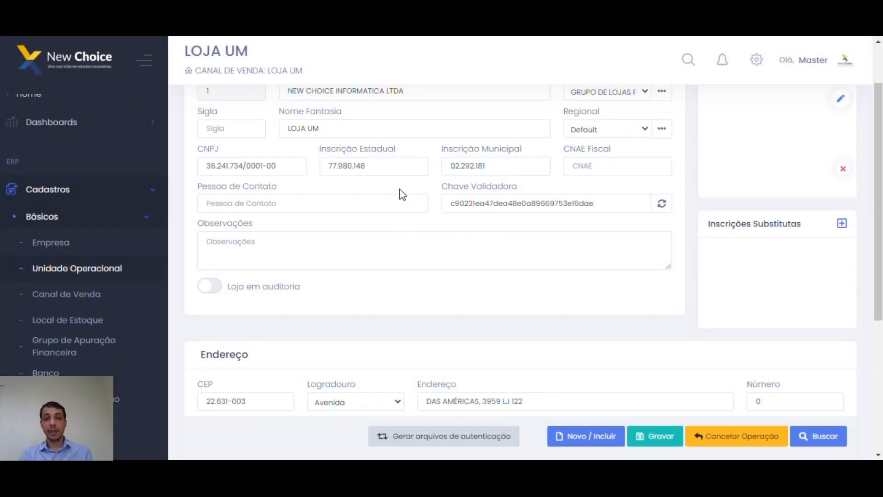
{"action": "double_click", "coordinate": [345, 172]}
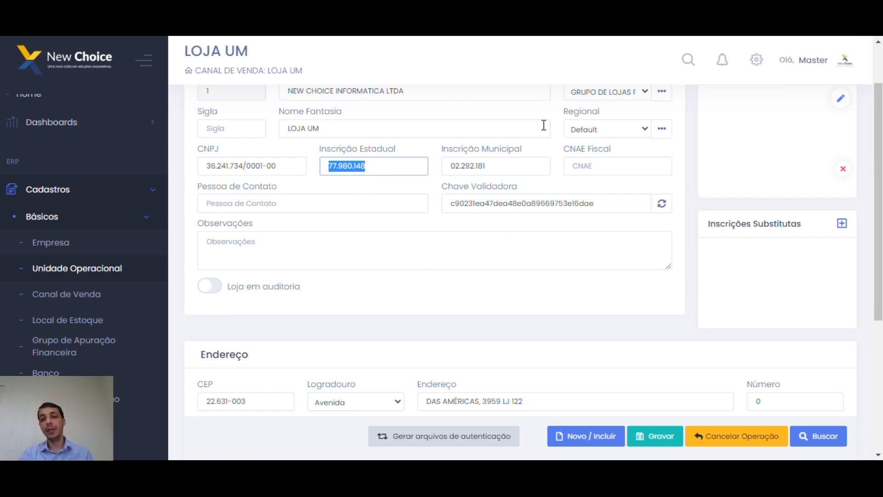
{"action": "scroll", "coordinate": [396, 175], "scroll_direction": "up", "scroll_amount": 2}
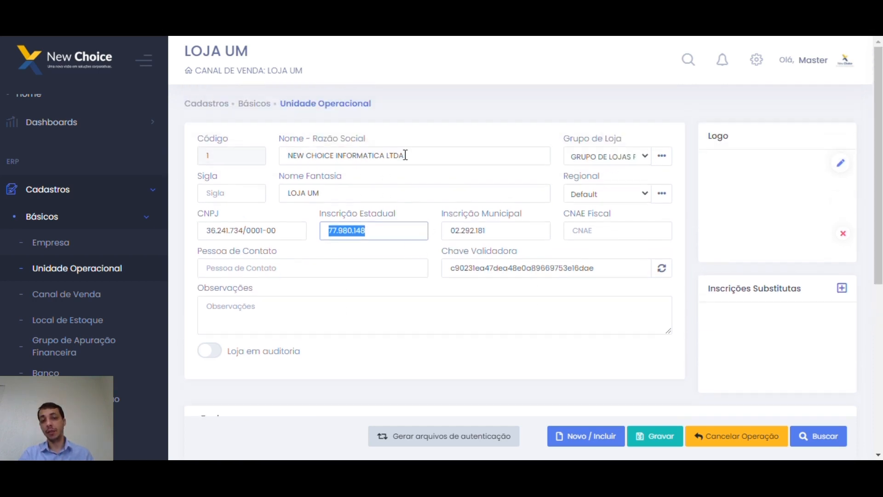
{"action": "triple_click", "coordinate": [291, 230]}
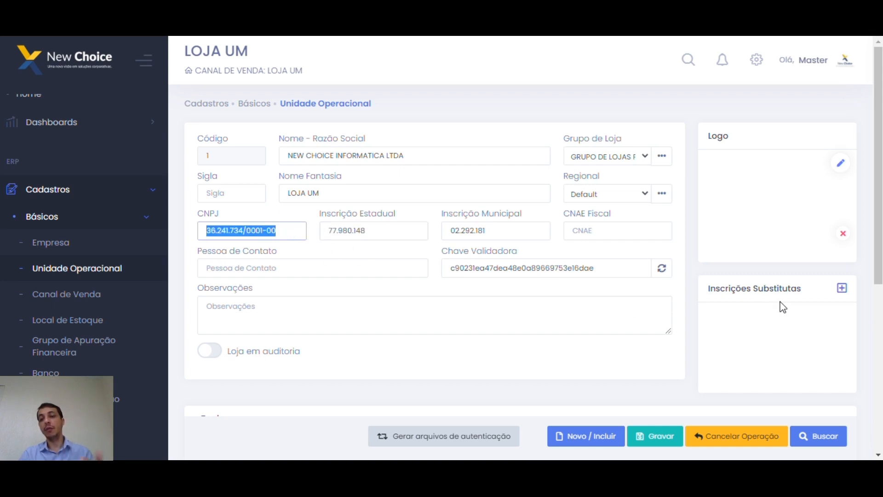
{"action": "scroll", "coordinate": [781, 296], "scroll_direction": "down", "scroll_amount": 2}
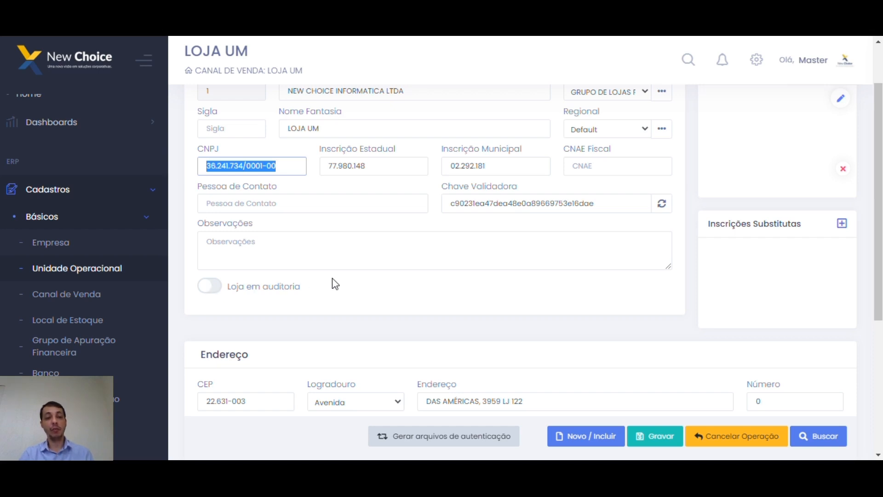
{"action": "double_click", "coordinate": [292, 285]}
{"action": "left_click", "coordinate": [251, 288]}
{"action": "left_click", "coordinate": [230, 290]}
{"action": "double_click", "coordinate": [233, 287]}
{"action": "left_click", "coordinate": [277, 286]}
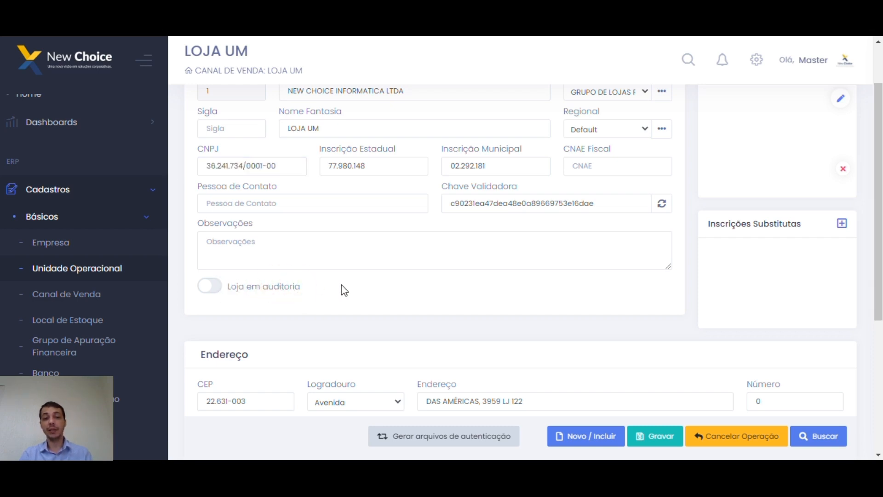
{"action": "left_click", "coordinate": [414, 291]}
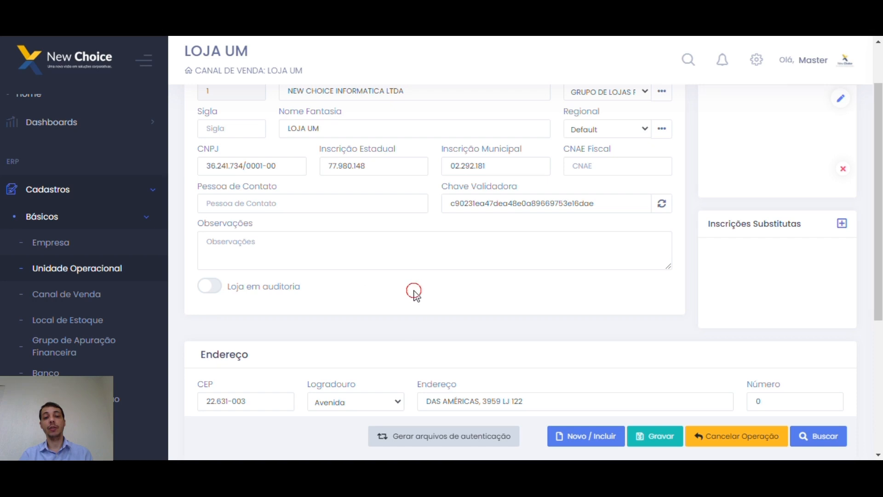
{"action": "scroll", "coordinate": [451, 295], "scroll_direction": "down", "scroll_amount": 4}
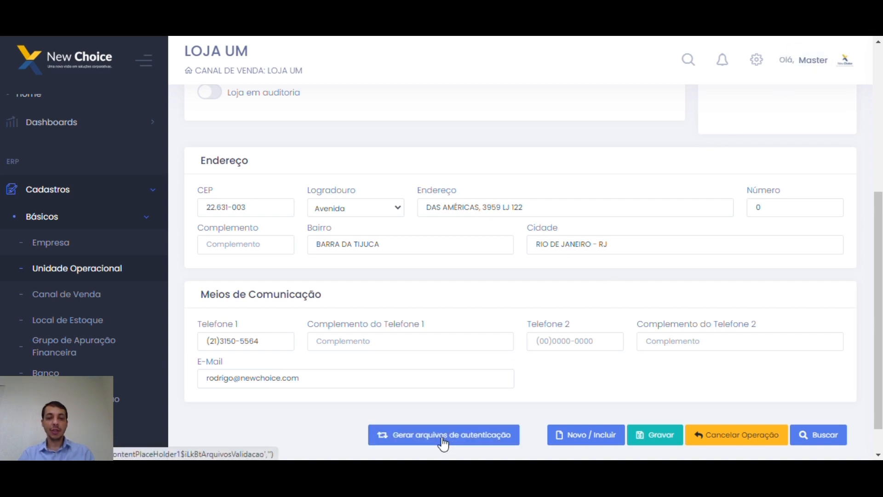
{"action": "left_click", "coordinate": [443, 437]}
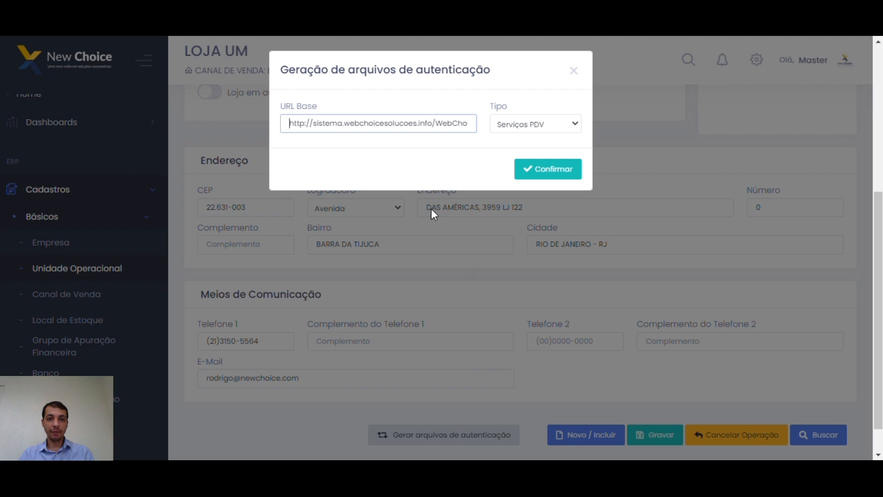
{"action": "scroll", "coordinate": [491, 144], "scroll_direction": "up", "scroll_amount": 1}
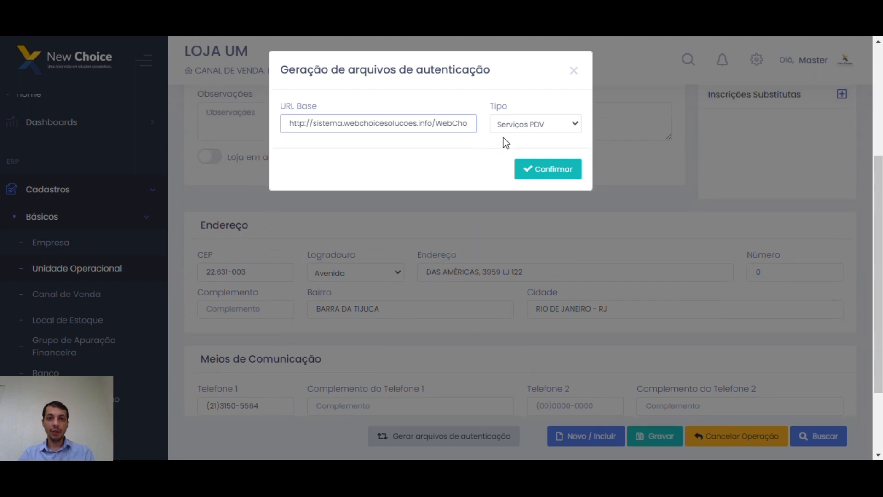
{"action": "scroll", "coordinate": [506, 144], "scroll_direction": "up", "scroll_amount": 4}
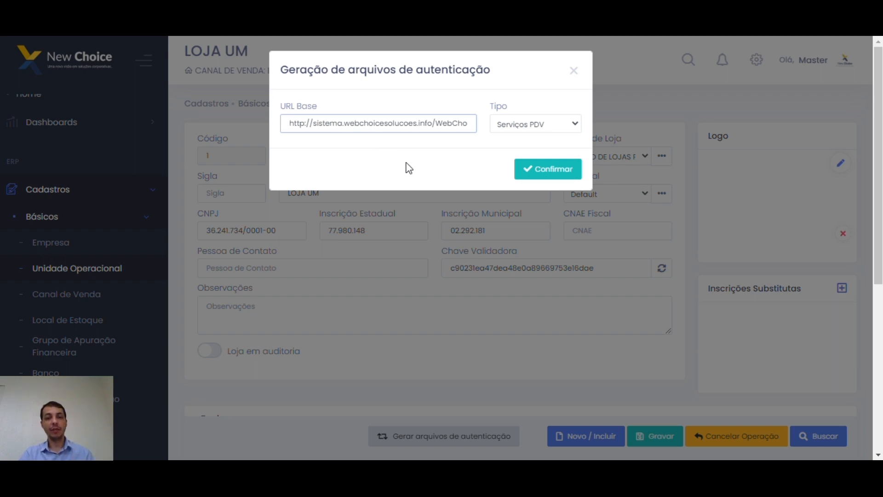
{"action": "left_click", "coordinate": [576, 126]}
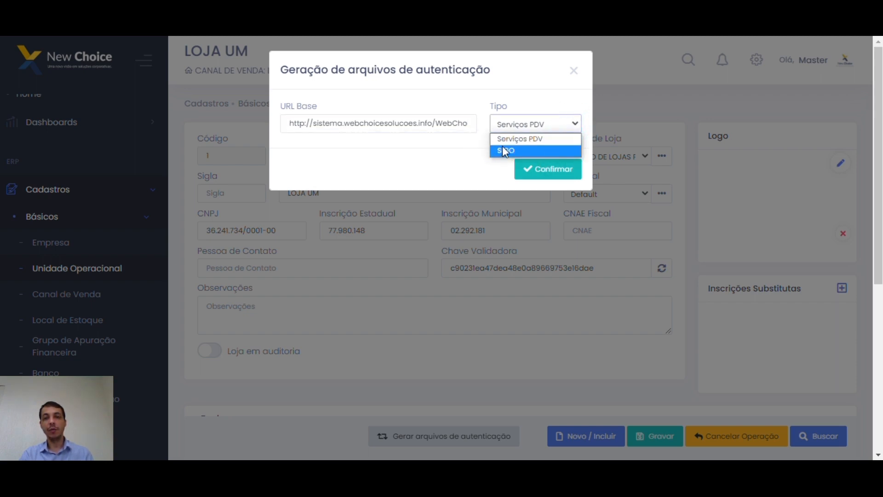
{"action": "left_click", "coordinate": [533, 143]}
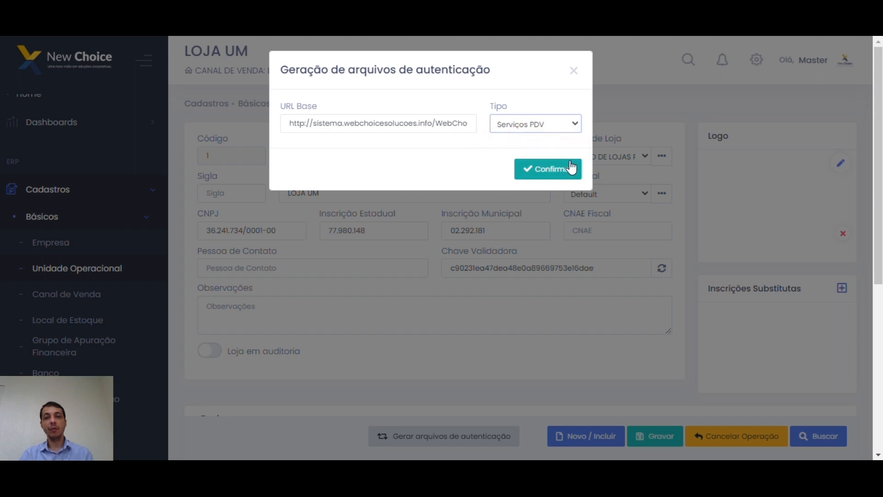
{"action": "left_click", "coordinate": [555, 170]}
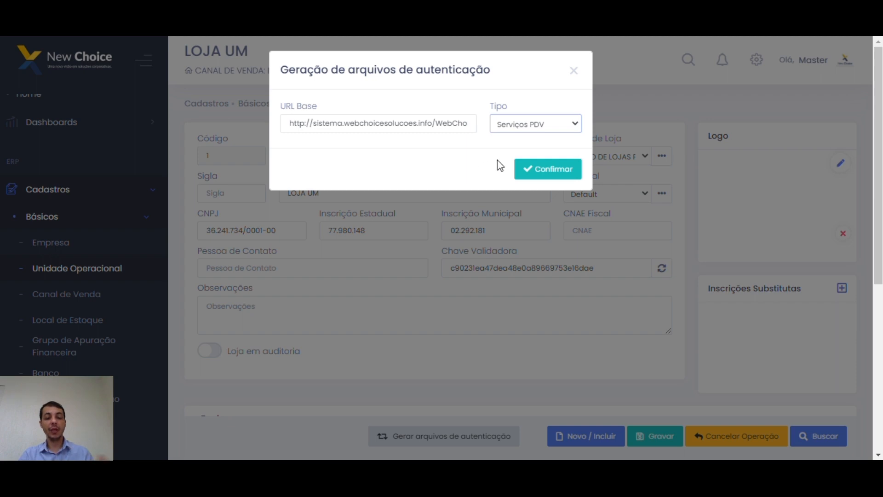
{"action": "left_click", "coordinate": [575, 71]}
{"action": "scroll", "coordinate": [547, 283], "scroll_direction": "down", "scroll_amount": 2}
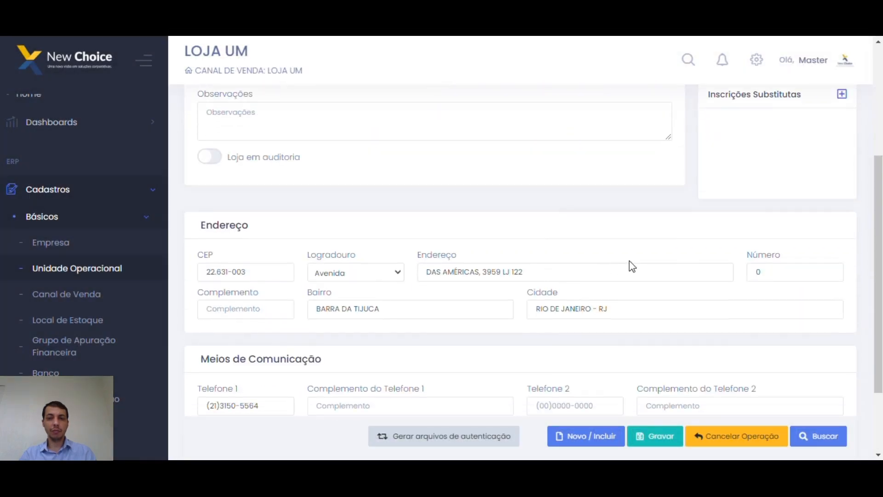
Go to the empty Canal de Venda registration form under Cadastros > Básicos.
{"action": "scroll", "coordinate": [514, 281], "scroll_direction": "down", "scroll_amount": 3}
{"action": "scroll", "coordinate": [512, 263], "scroll_direction": "up", "scroll_amount": 2}
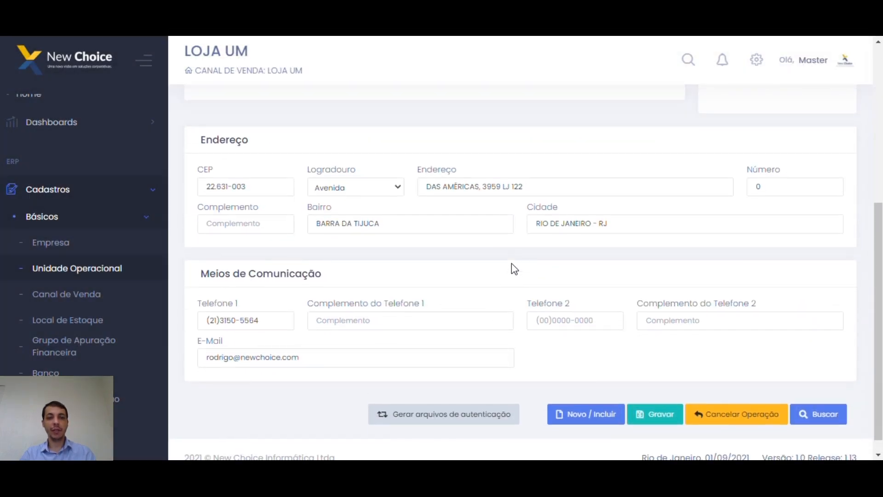
{"action": "left_click", "coordinate": [512, 172]}
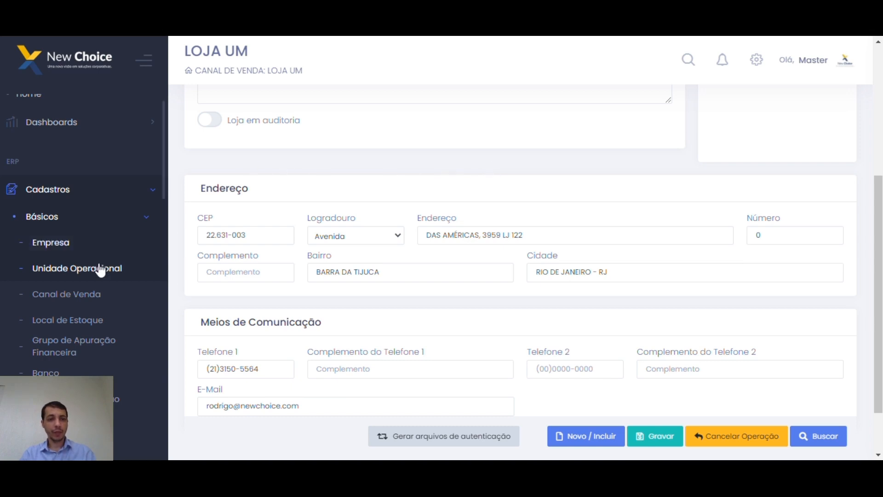
{"action": "left_click", "coordinate": [74, 296]}
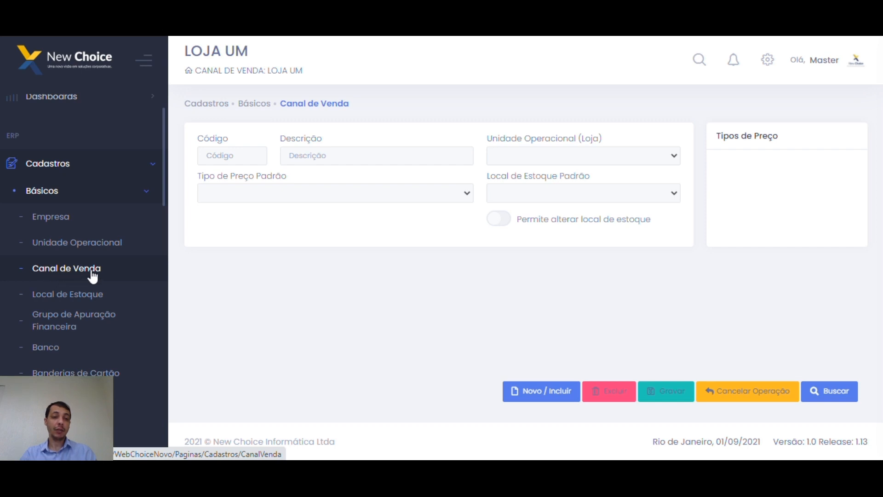
Bring up the Consulta de canal de venda dialog via Buscar.
{"action": "left_click", "coordinate": [842, 392]}
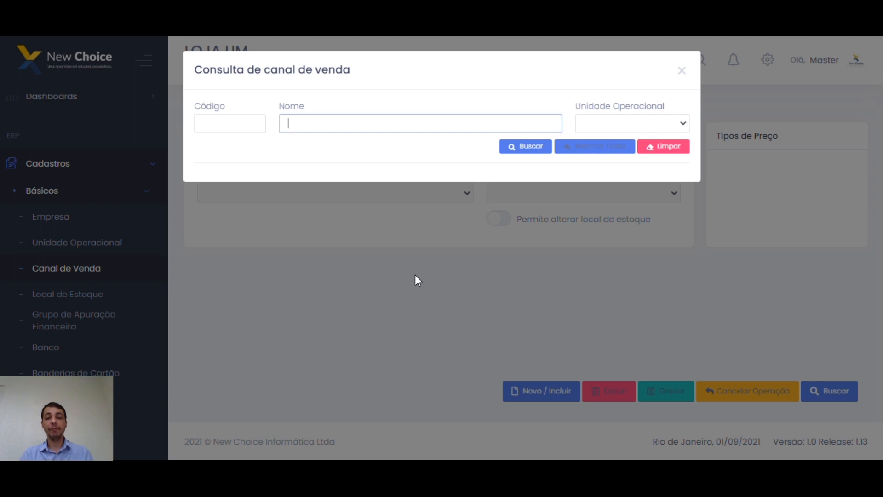
Rerun the channel search, go to results page 2, and load LOJA UM (code 9).
{"action": "left_click", "coordinate": [379, 147]}
{"action": "left_click", "coordinate": [390, 122]}
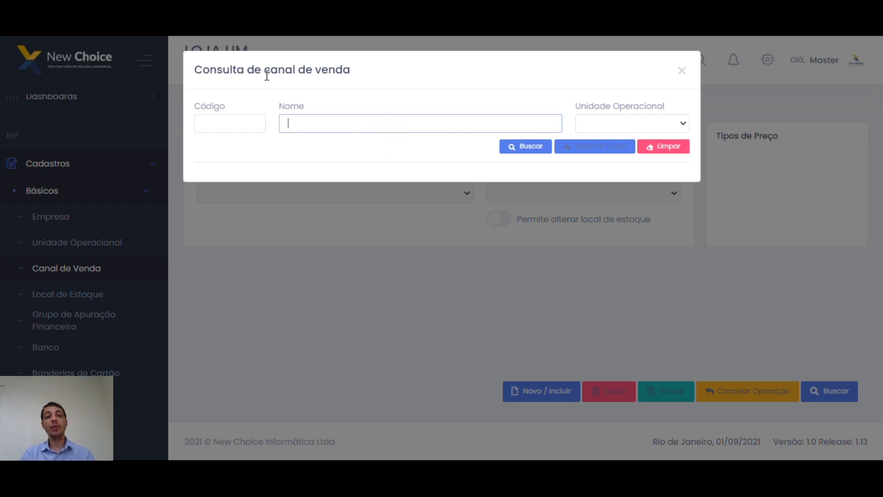
{"action": "left_click", "coordinate": [381, 73]}
{"action": "left_click", "coordinate": [344, 74]}
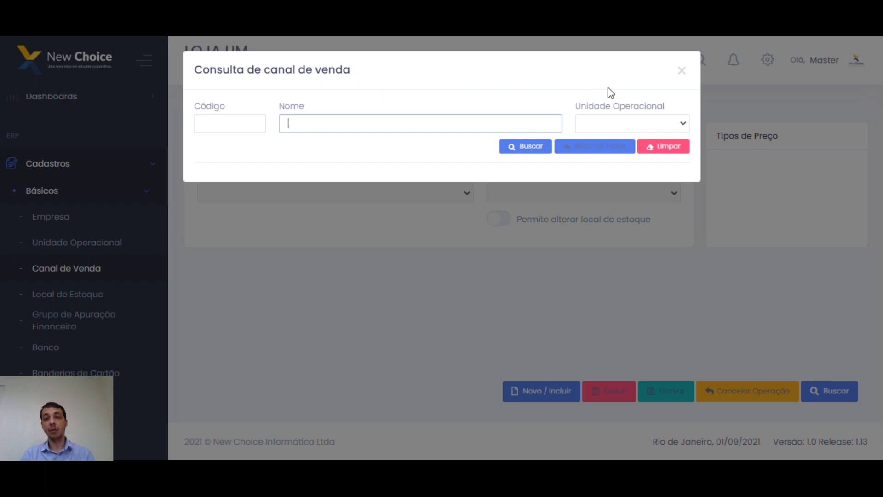
{"action": "left_click", "coordinate": [682, 71]}
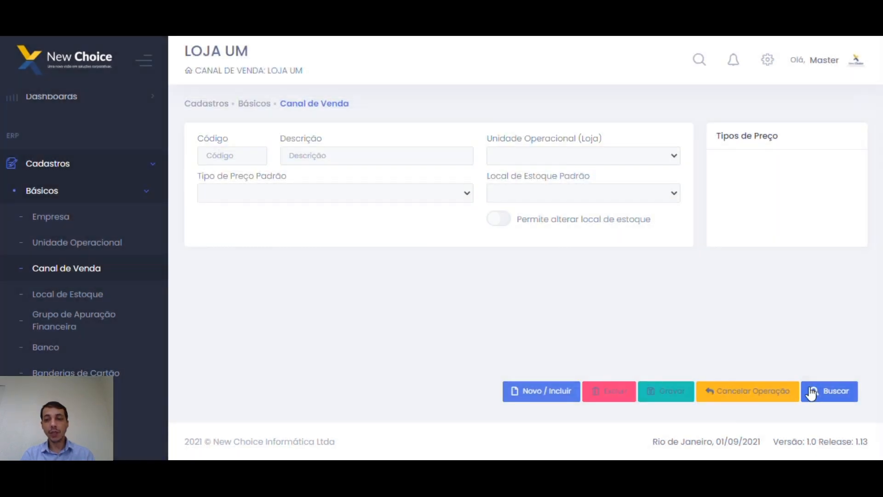
{"action": "left_click", "coordinate": [811, 392]}
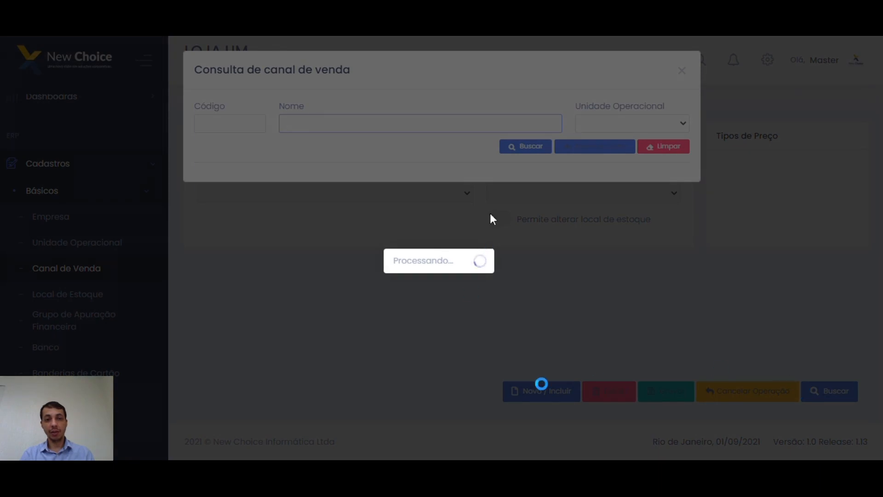
{"action": "scroll", "coordinate": [280, 282], "scroll_direction": "down", "scroll_amount": 2}
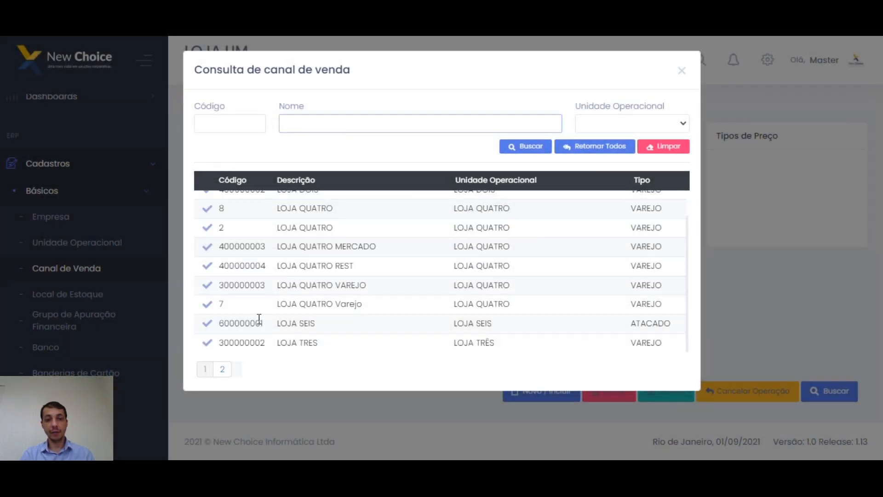
{"action": "left_click", "coordinate": [223, 369]}
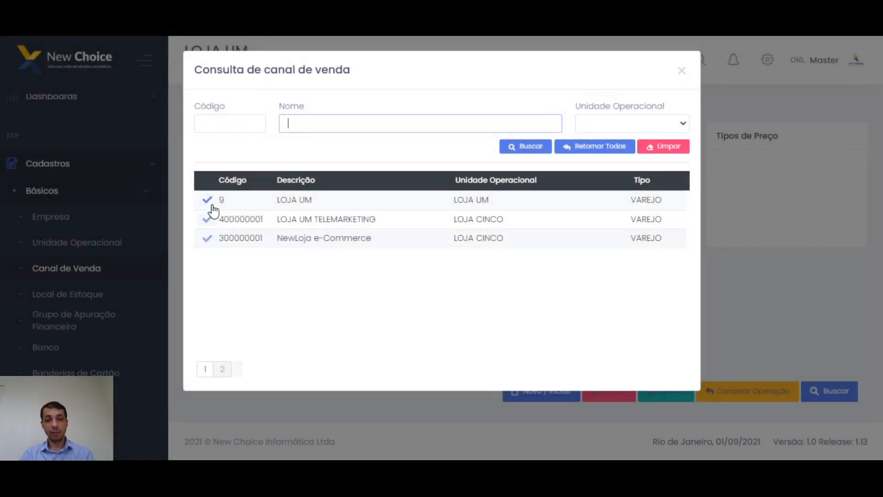
{"action": "left_click", "coordinate": [207, 199]}
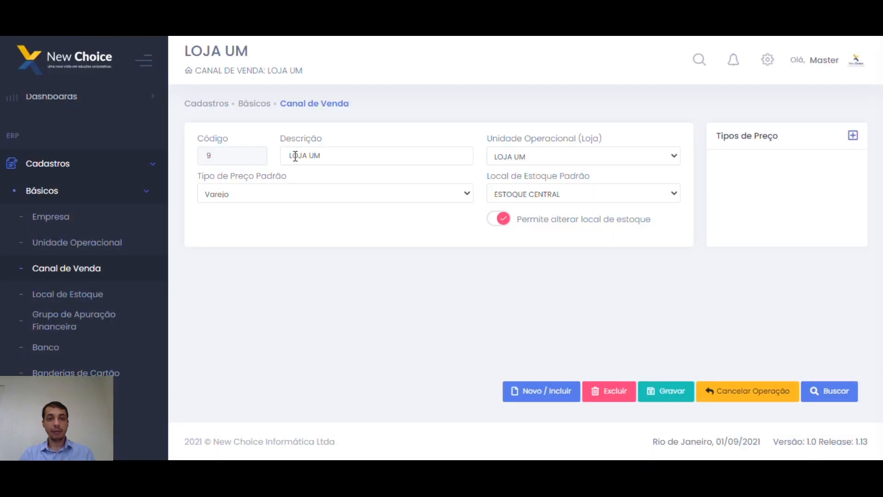
Keep LOJA UM as store and Varejo as default price type, then begin adding a price type.
{"action": "left_click", "coordinate": [335, 154]}
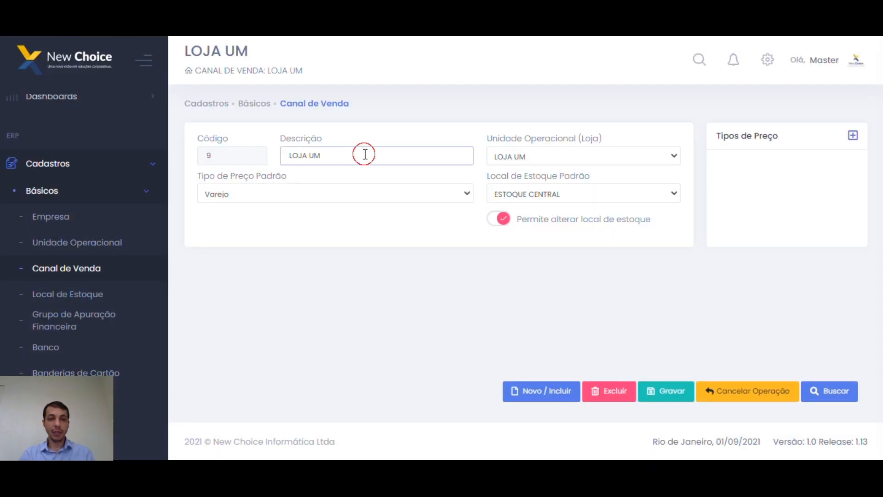
{"action": "left_click_drag", "start_coordinate": [364, 153], "coordinate": [288, 155]}
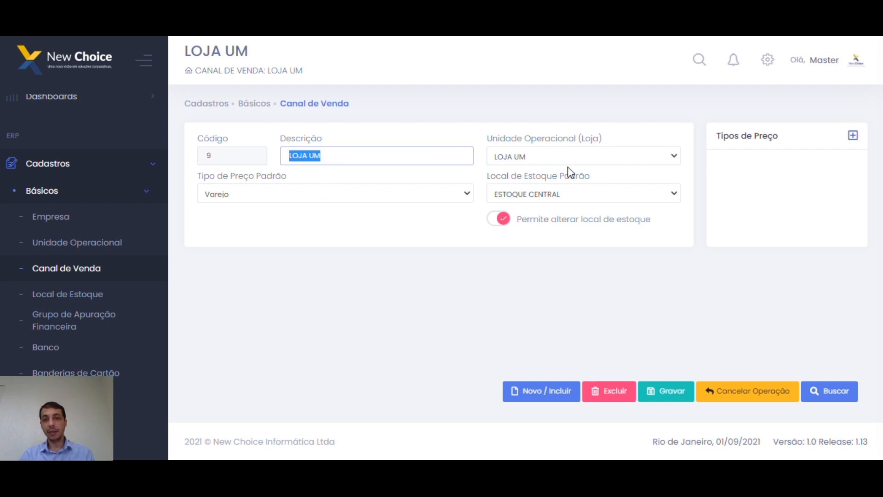
{"action": "left_click", "coordinate": [576, 157]}
{"action": "left_click", "coordinate": [554, 135]}
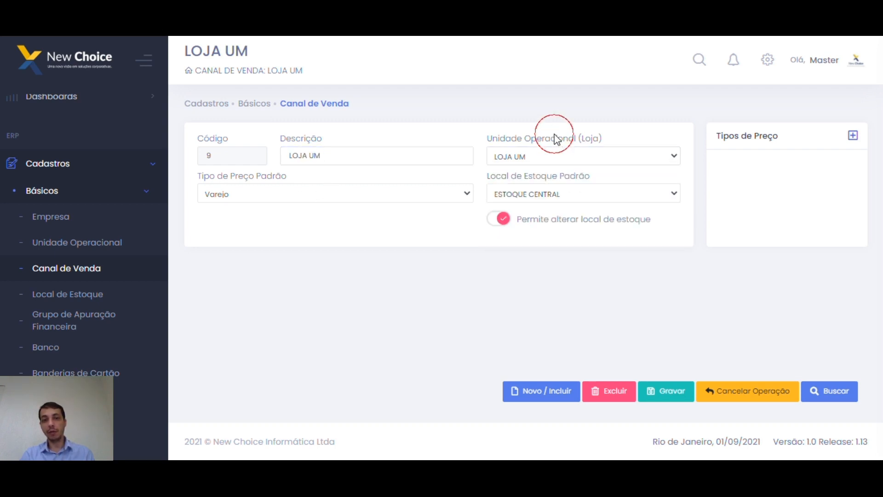
{"action": "left_click", "coordinate": [463, 197]}
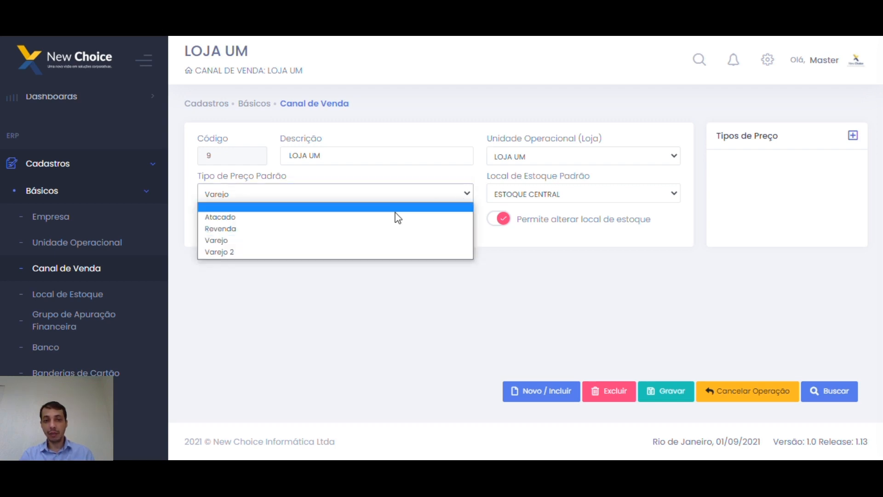
{"action": "left_click", "coordinate": [421, 325]}
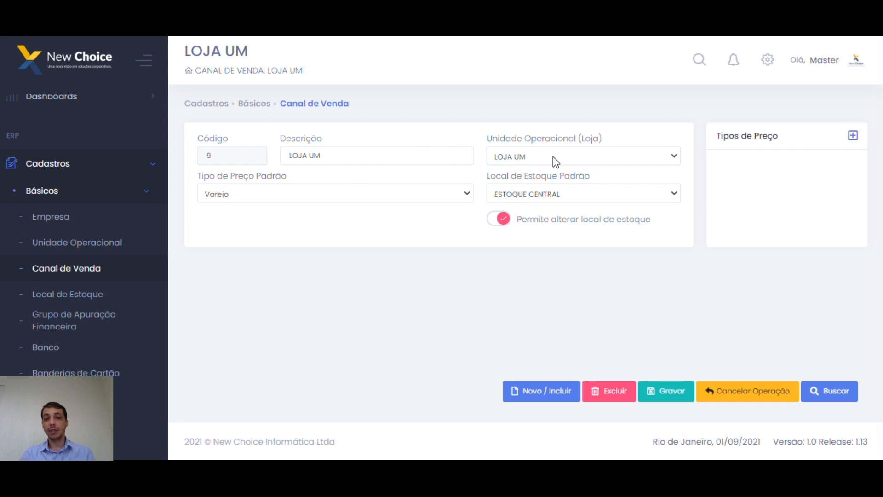
{"action": "left_click", "coordinate": [853, 137]}
Add Atacado and Varejo 2 as extra price types for the LOJA UM channel.
{"action": "left_click", "coordinate": [573, 122]}
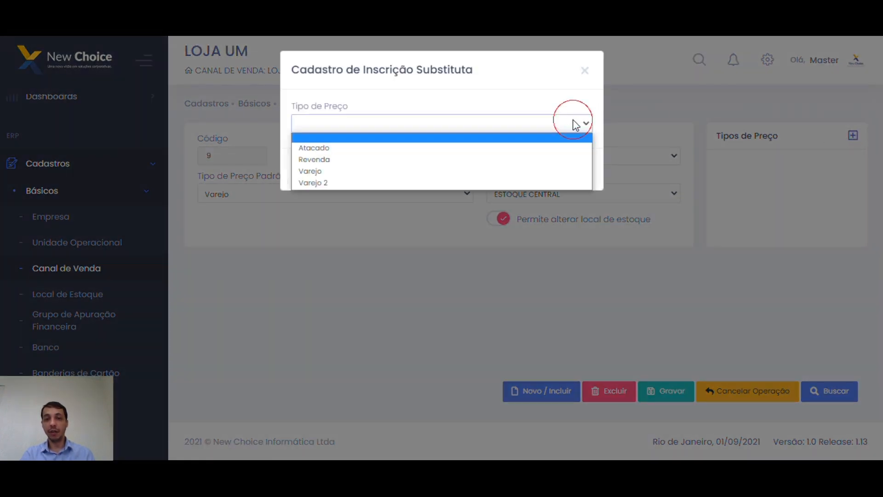
{"action": "left_click", "coordinate": [330, 150]}
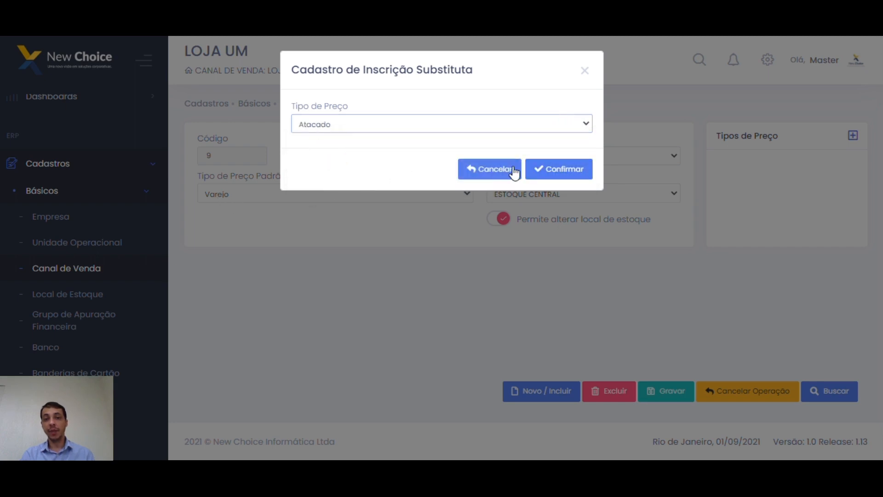
{"action": "left_click", "coordinate": [560, 169]}
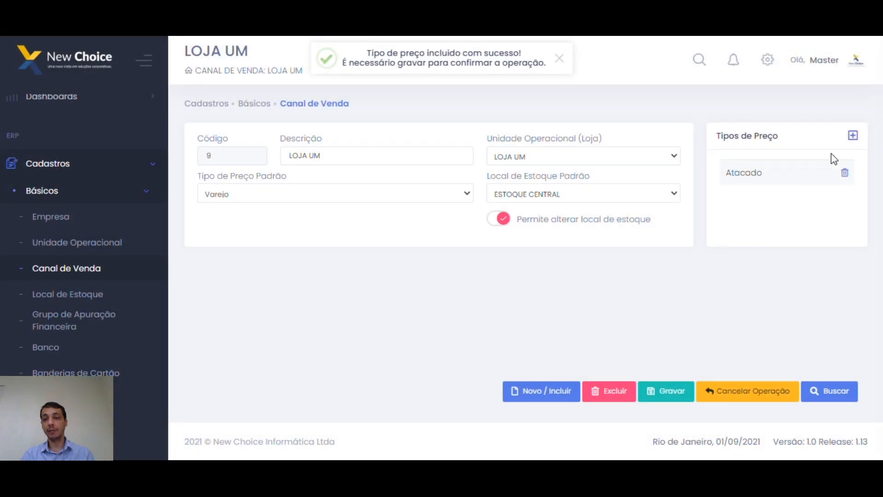
{"action": "left_click", "coordinate": [853, 136]}
{"action": "left_click", "coordinate": [434, 132]}
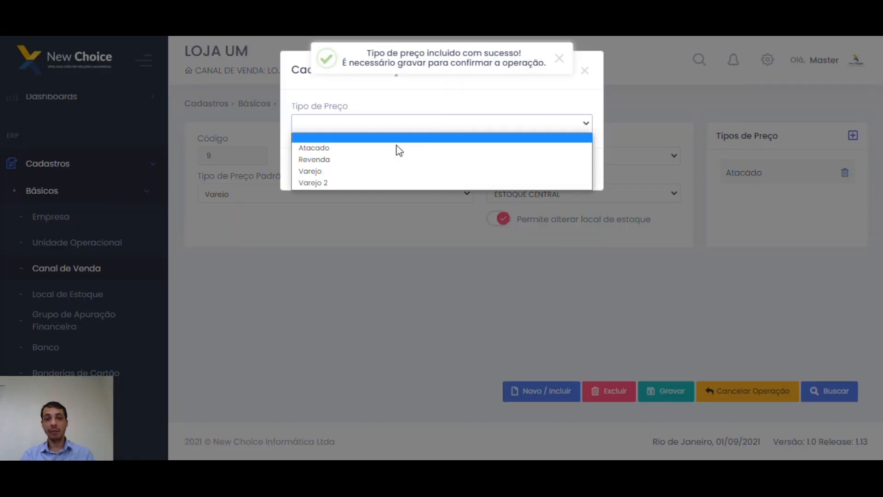
{"action": "left_click", "coordinate": [356, 182]}
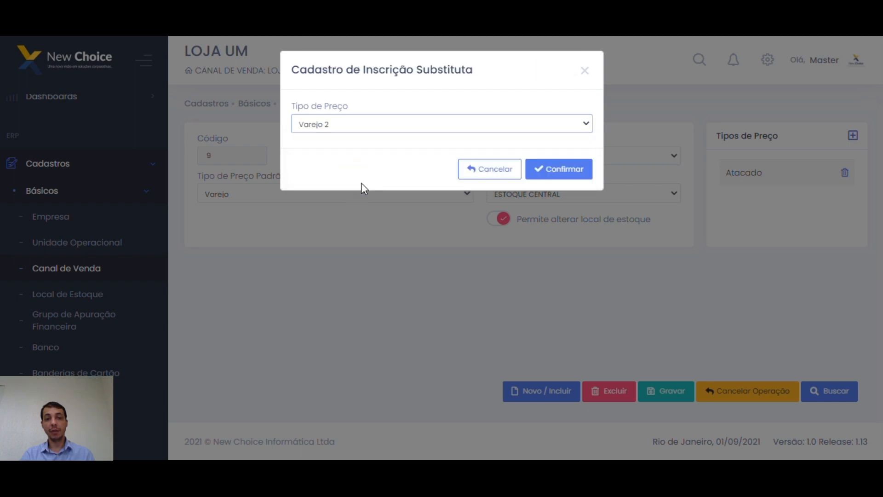
{"action": "left_click", "coordinate": [554, 172]}
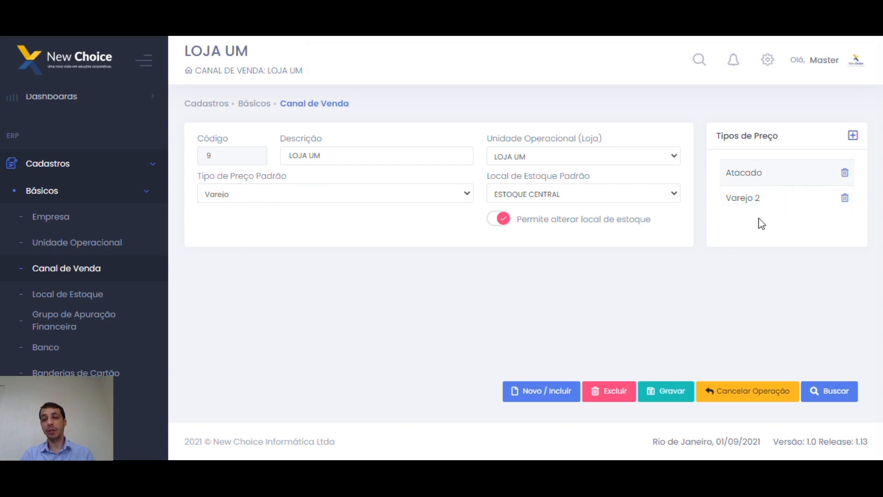
Keep ESTOQUE CENTRAL as default stock location with location changes allowed, then go to Local de Estoque.
{"action": "triple_click", "coordinate": [340, 159]}
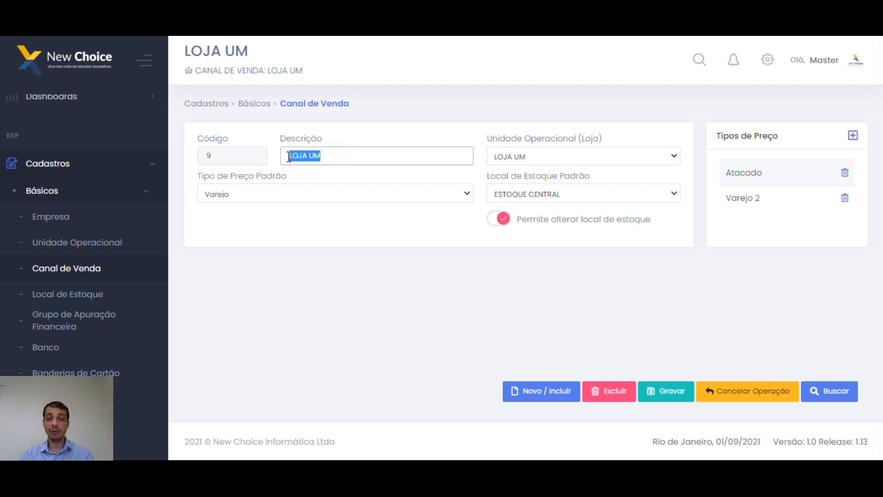
{"action": "left_click", "coordinate": [545, 199]}
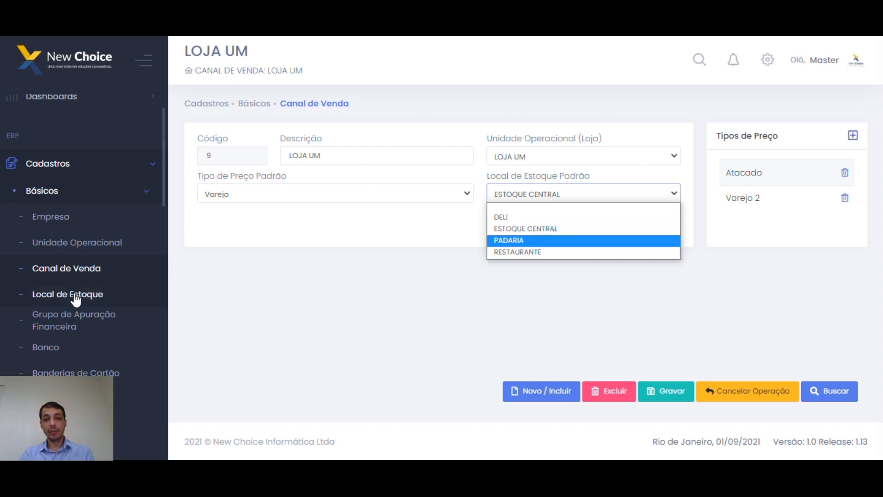
{"action": "left_click", "coordinate": [424, 281]}
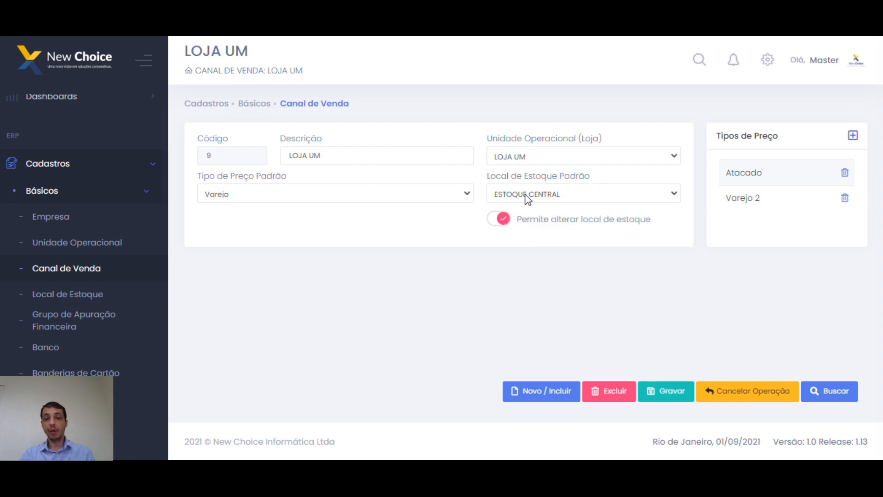
{"action": "left_click", "coordinate": [501, 225]}
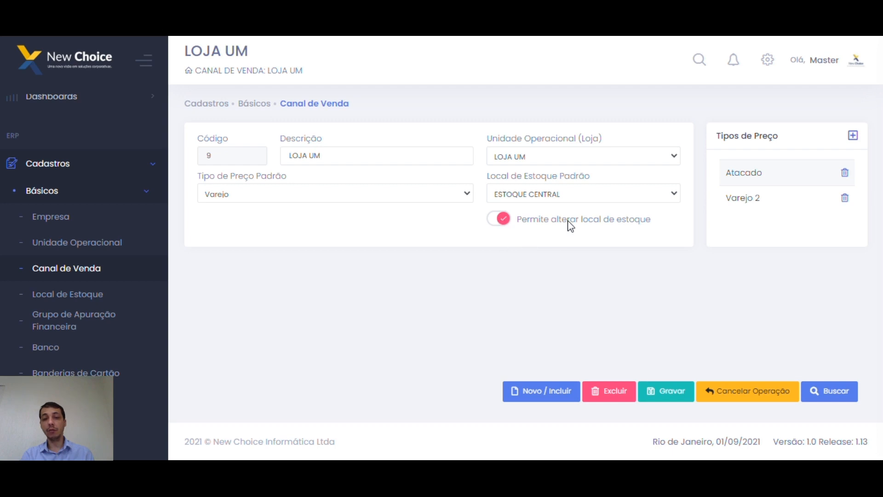
{"action": "left_click", "coordinate": [501, 217]}
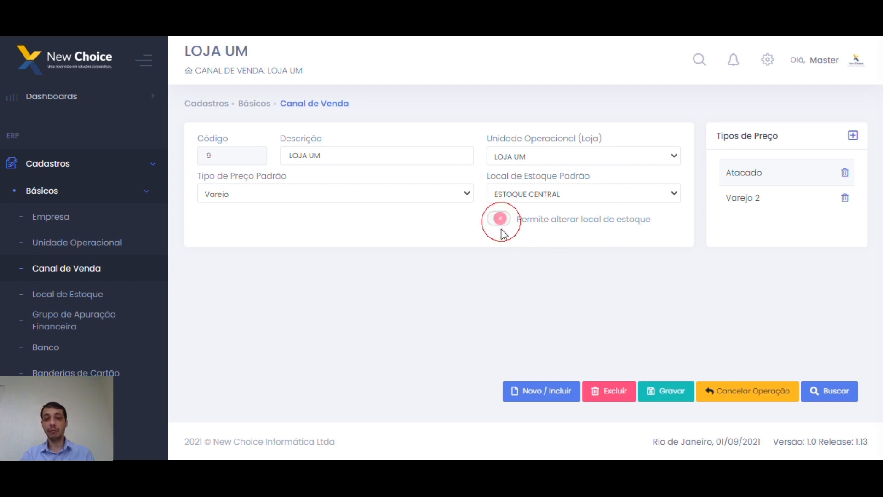
{"action": "left_click", "coordinate": [498, 219]}
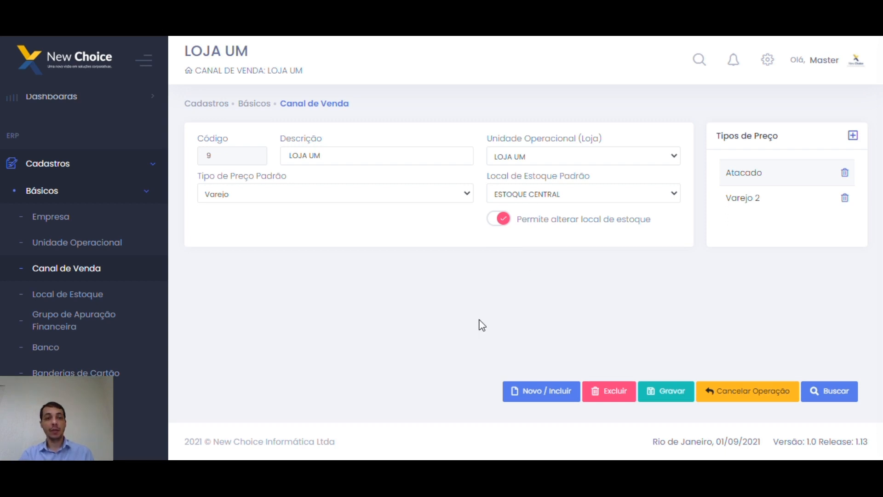
{"action": "left_click", "coordinate": [57, 295]}
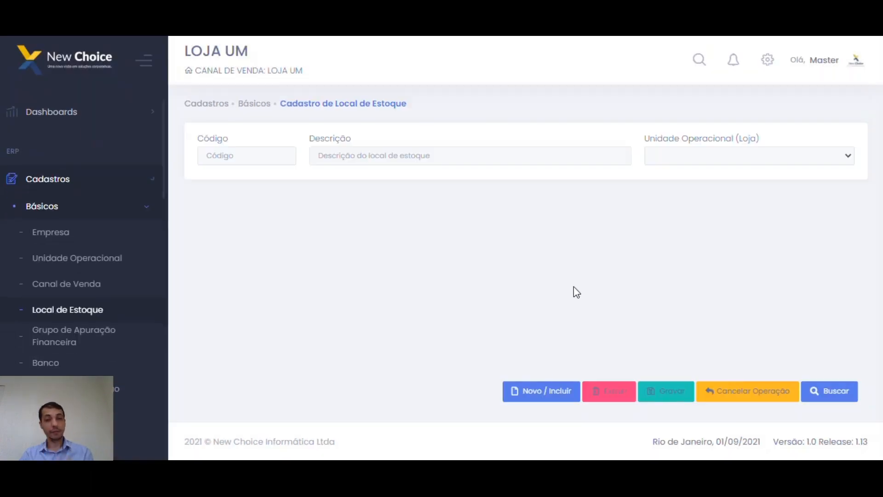
Search all stock locations and load DELI, code 100000004, under LOJA UM.
{"action": "left_click", "coordinate": [811, 389]}
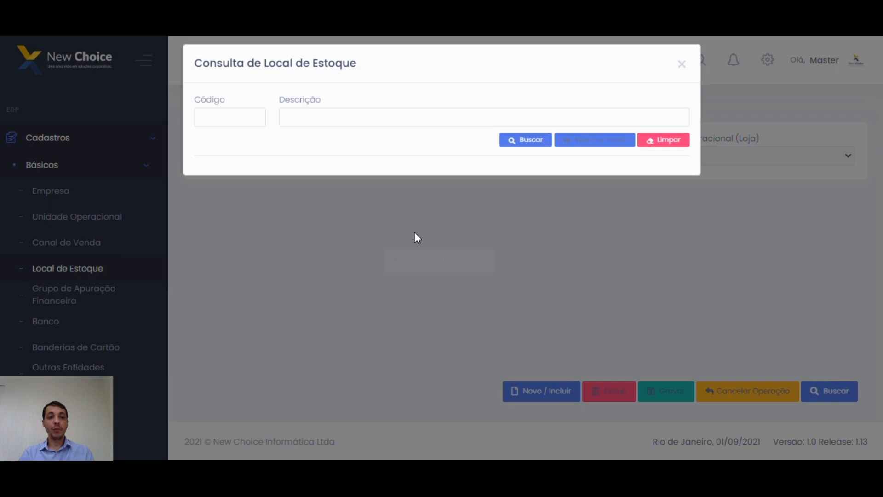
{"action": "left_click", "coordinate": [533, 146]}
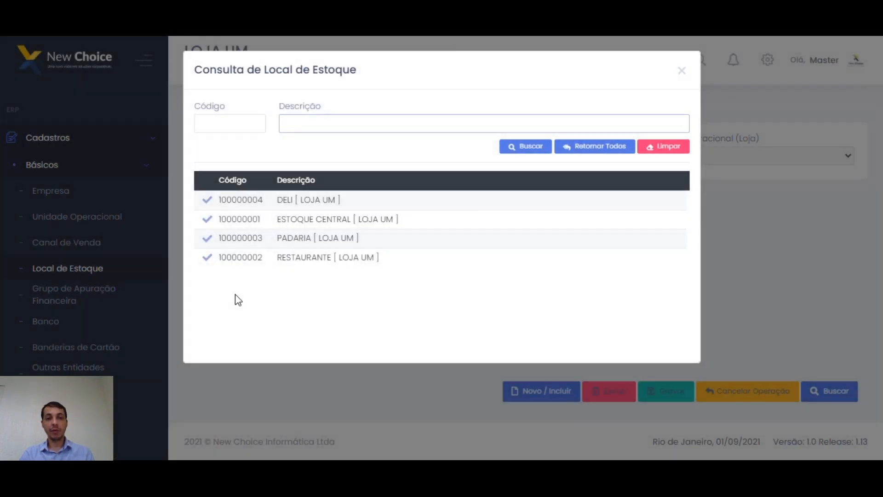
{"action": "left_click", "coordinate": [591, 148]}
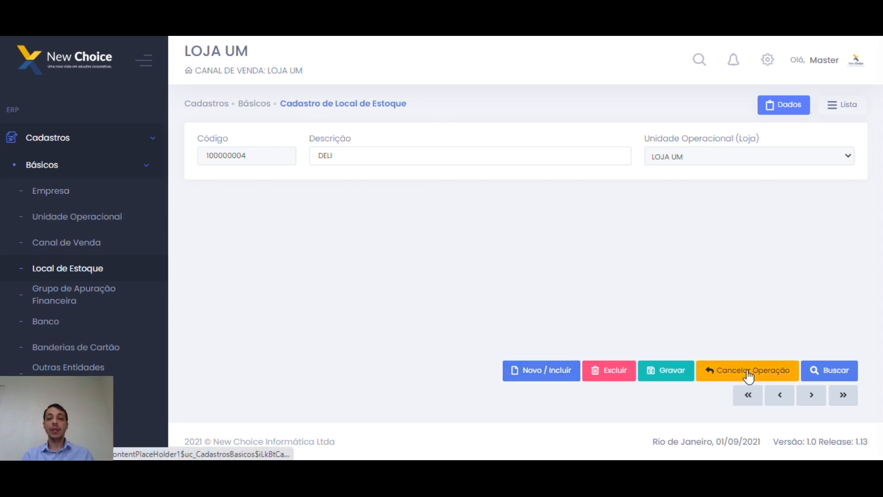
Switch to list view and open the ESTOQUE CENTRAL stock location record.
{"action": "left_click", "coordinate": [371, 157]}
{"action": "left_click", "coordinate": [842, 107]}
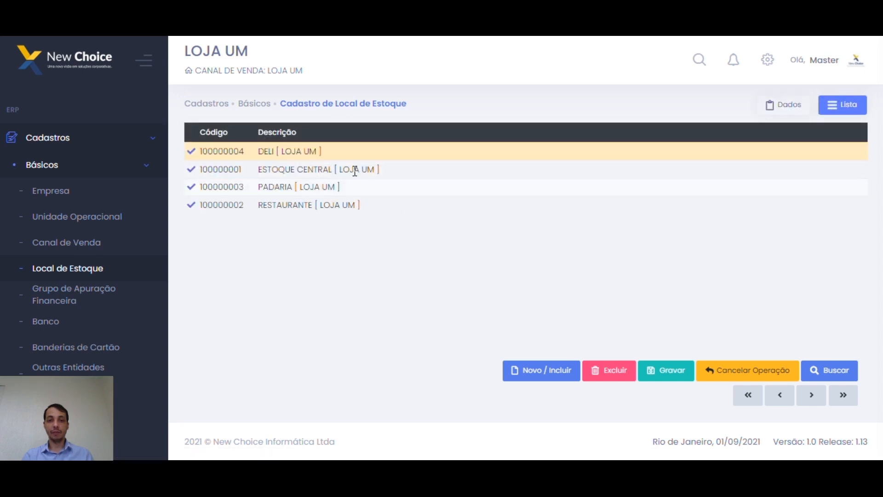
{"action": "left_click", "coordinate": [191, 170]}
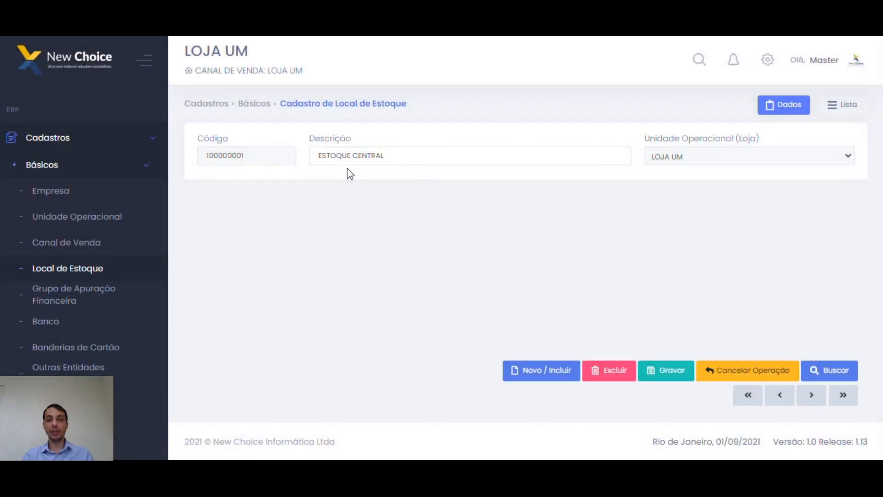
{"action": "left_click_drag", "start_coordinate": [391, 160], "coordinate": [317, 155]}
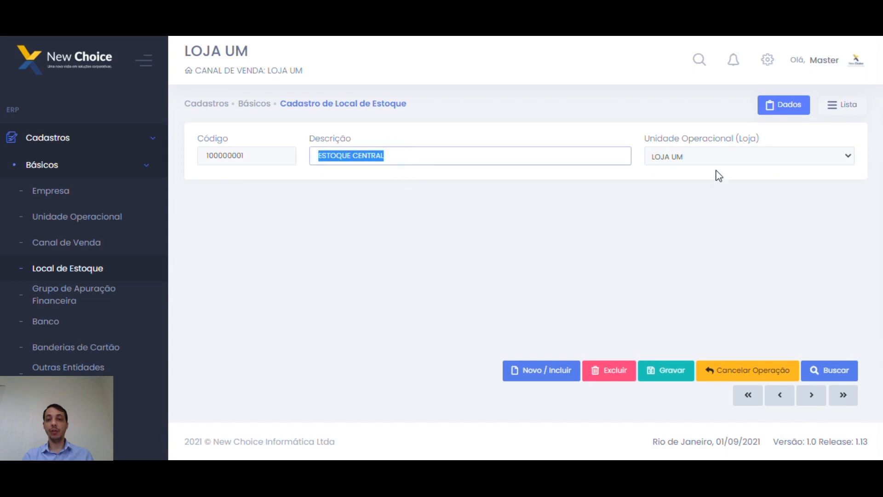
{"action": "left_click", "coordinate": [716, 158]}
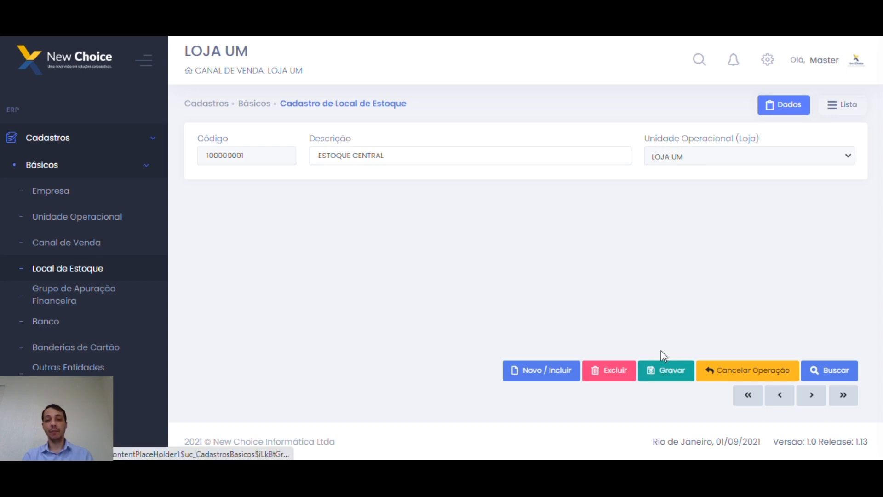
Back in the list, point out the ESTOQUE CENTRAL, PADARIA, RESTAURANTE and DELI locations.
{"action": "left_click", "coordinate": [831, 107]}
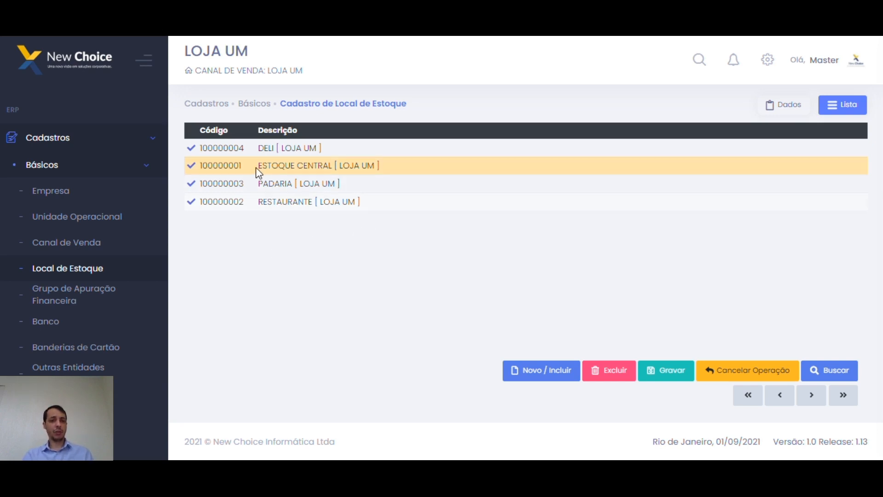
{"action": "left_click_drag", "start_coordinate": [258, 167], "coordinate": [335, 165]}
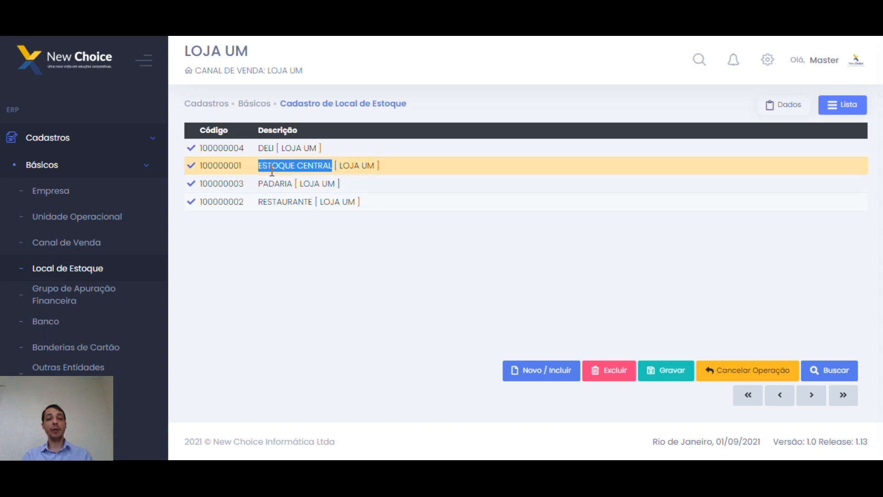
{"action": "left_click", "coordinate": [271, 183]}
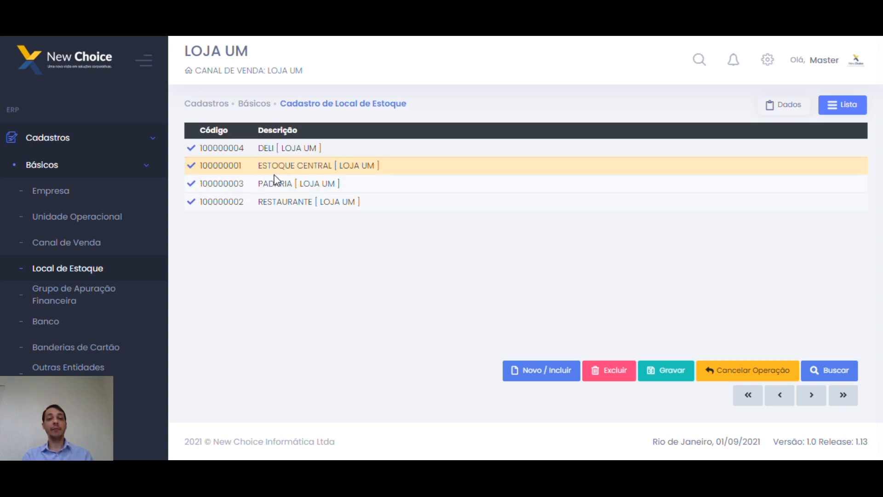
{"action": "left_click", "coordinate": [273, 203]}
{"action": "left_click", "coordinate": [271, 165]}
{"action": "left_click", "coordinate": [267, 150]}
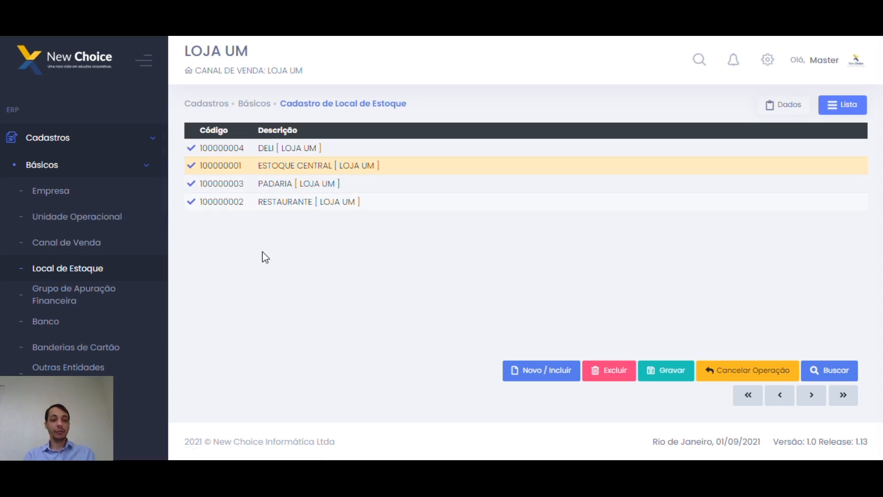
Scroll the sidebar to Cadastros > Básicos and choose Grupo de Apuração Financeira.
{"action": "scroll", "coordinate": [131, 257], "scroll_direction": "down", "scroll_amount": 1}
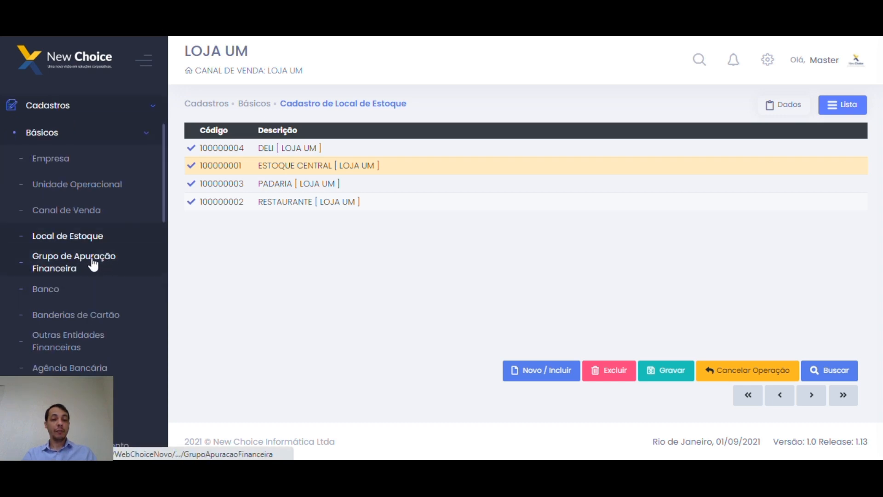
{"action": "scroll", "coordinate": [70, 276], "scroll_direction": "down", "scroll_amount": 1}
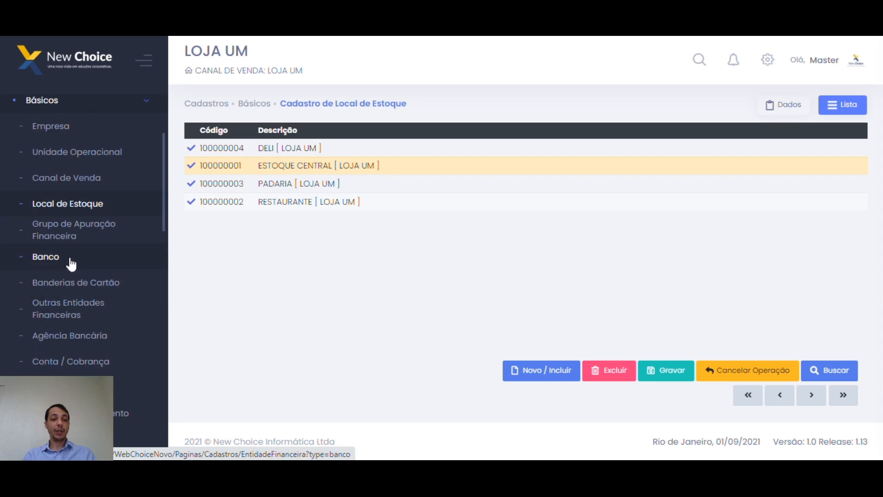
{"action": "scroll", "coordinate": [73, 232], "scroll_direction": "up", "scroll_amount": 1}
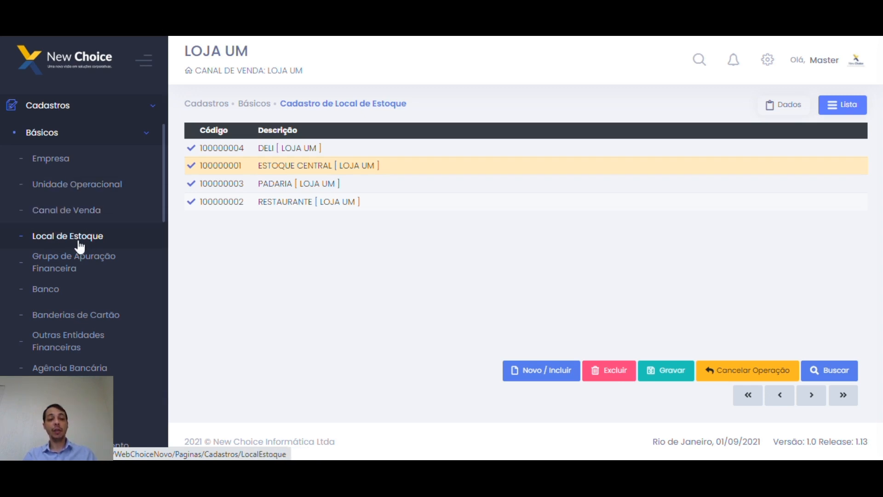
{"action": "scroll", "coordinate": [102, 220], "scroll_direction": "down", "scroll_amount": 1}
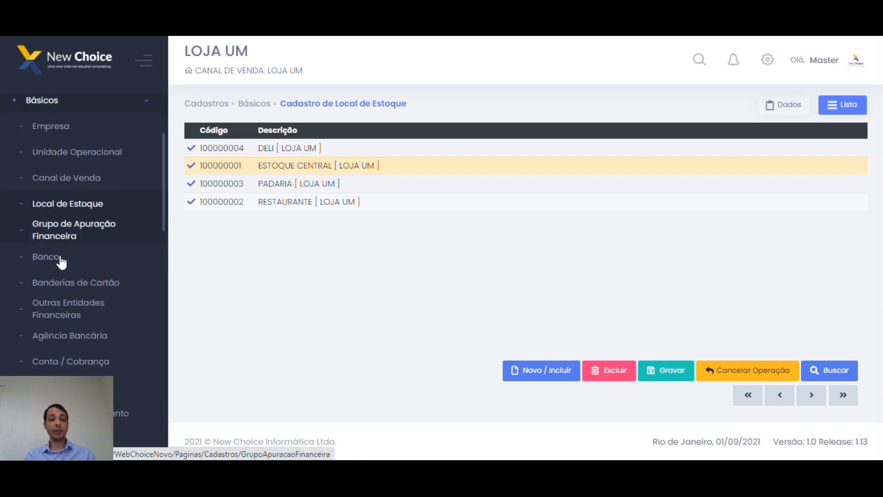
{"action": "left_click", "coordinate": [95, 227]}
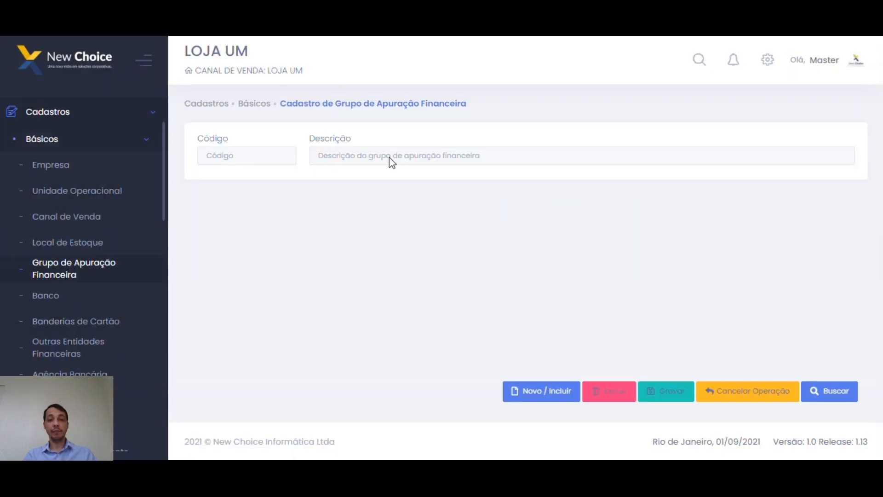
Search the financial groups and pick REFORMA LOJA CENTRO, code 300000001.
{"action": "left_click", "coordinate": [821, 391]}
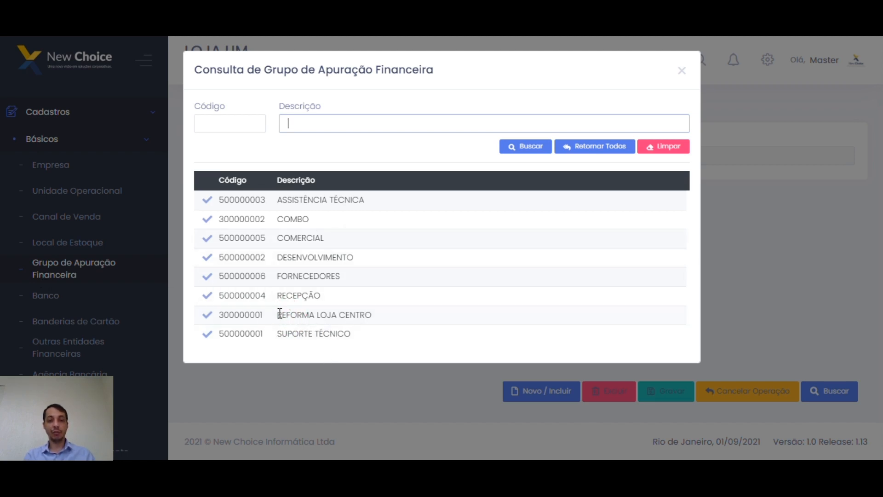
{"action": "left_click", "coordinate": [208, 315]}
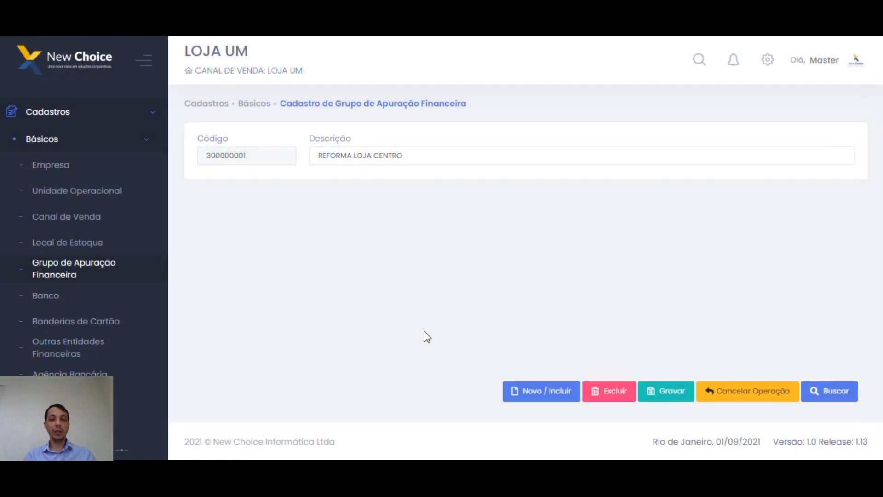
Append 2020 to the group description so it reads REFORMA LOJA CENTRO 2020.
{"action": "left_click", "coordinate": [451, 155]}
{"action": "type", "text": "2020"}
{"action": "left_click", "coordinate": [374, 204]}
{"action": "left_click", "coordinate": [446, 160]}
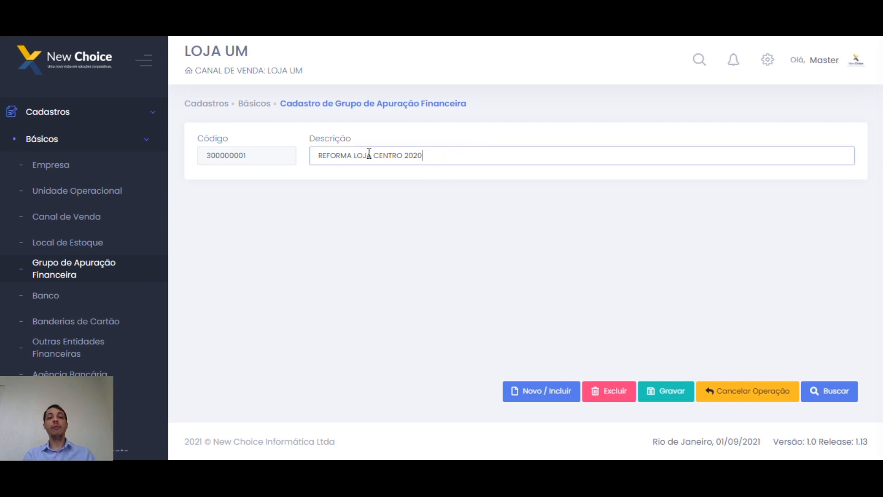
{"action": "left_click_drag", "start_coordinate": [322, 156], "coordinate": [424, 155]}
{"action": "left_click", "coordinate": [428, 155]}
{"action": "left_click", "coordinate": [456, 235]}
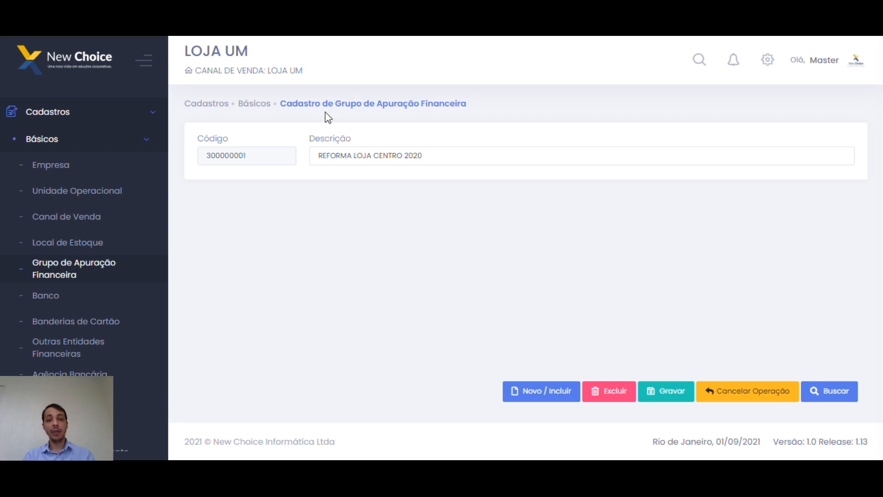
Highlight the REFORMA LOJA CENTRO 2020 description, then go to the Banco registration screen.
{"action": "left_click_drag", "start_coordinate": [288, 100], "coordinate": [481, 101]}
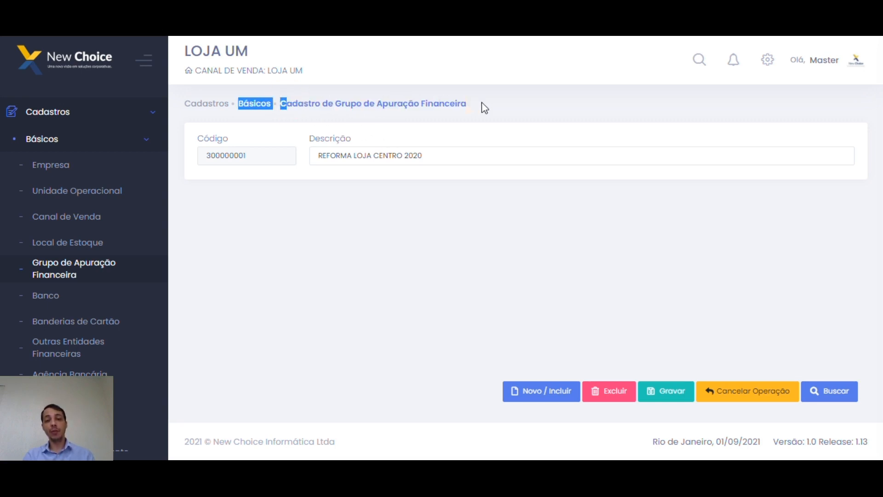
{"action": "left_click_drag", "start_coordinate": [469, 155], "coordinate": [314, 161]}
{"action": "left_click", "coordinate": [384, 260]}
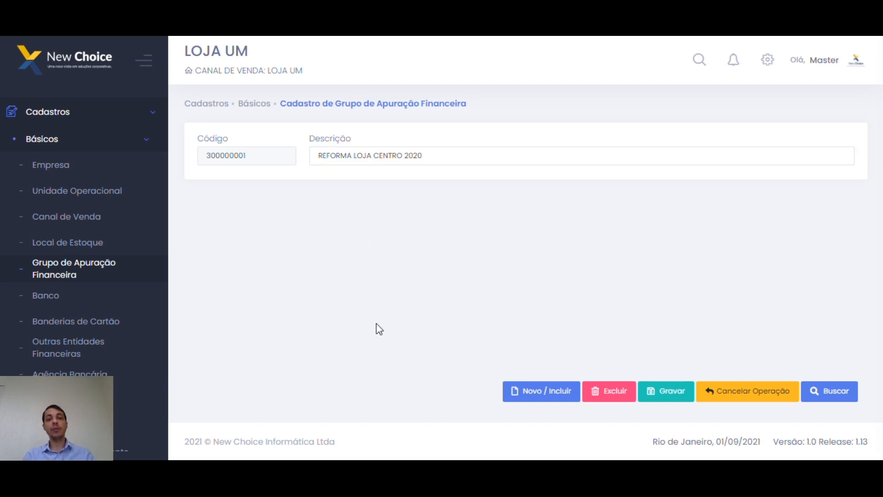
{"action": "left_click_drag", "start_coordinate": [316, 156], "coordinate": [425, 237]}
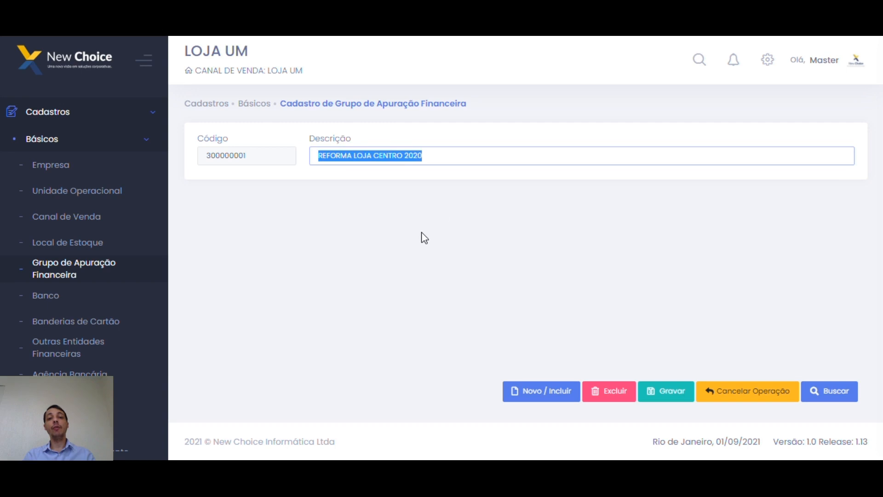
{"action": "left_click", "coordinate": [394, 236]}
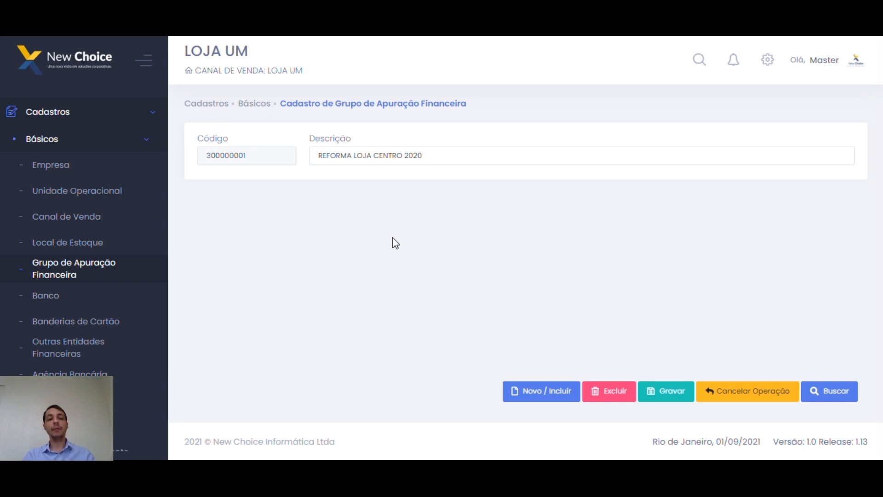
{"action": "left_click_drag", "start_coordinate": [438, 155], "coordinate": [322, 155]}
{"action": "left_click", "coordinate": [406, 248]}
{"action": "left_click", "coordinate": [455, 155]}
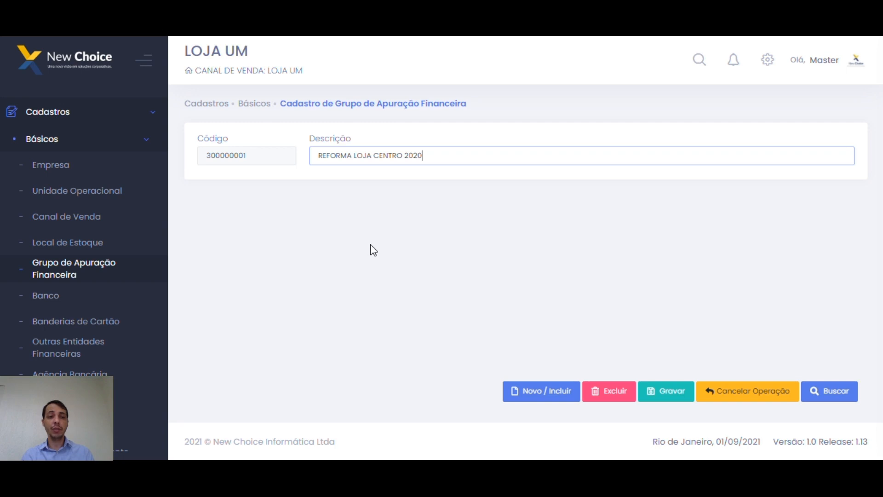
{"action": "left_click", "coordinate": [49, 296]}
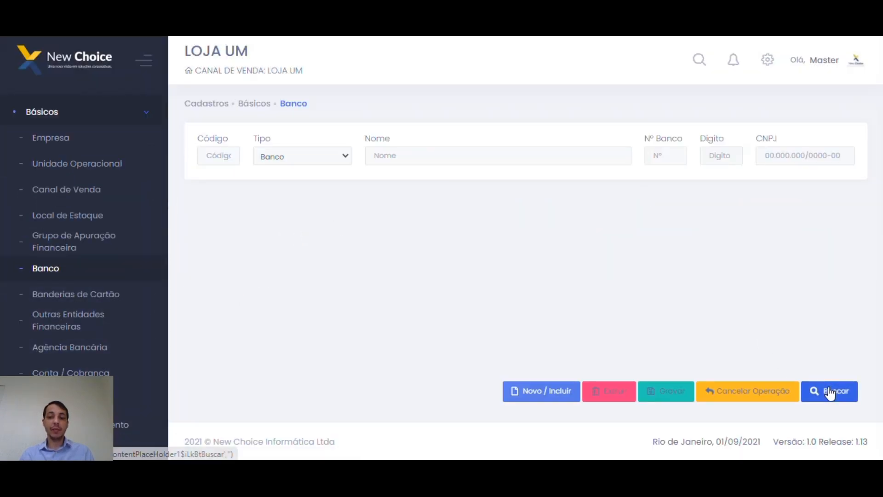
Search the registered banks and load BANRISUL, code 52.
{"action": "left_click", "coordinate": [830, 392]}
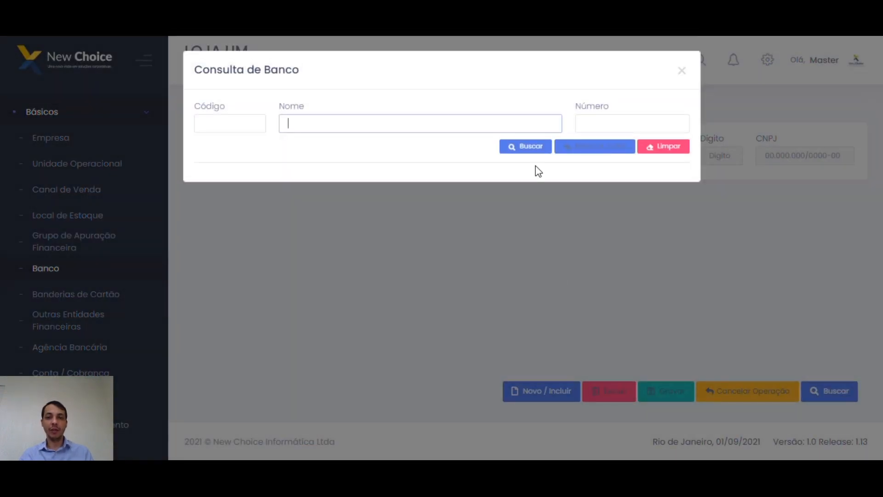
{"action": "left_click", "coordinate": [527, 146]}
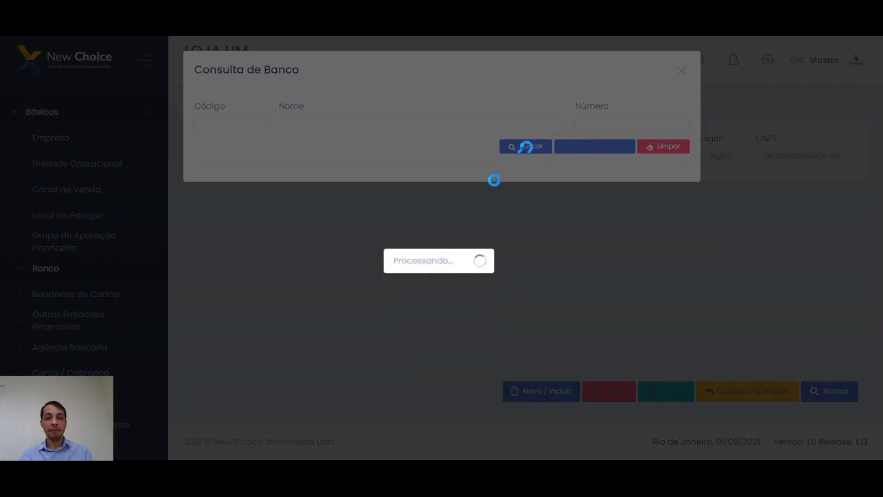
{"action": "scroll", "coordinate": [387, 253], "scroll_direction": "down", "scroll_amount": 1}
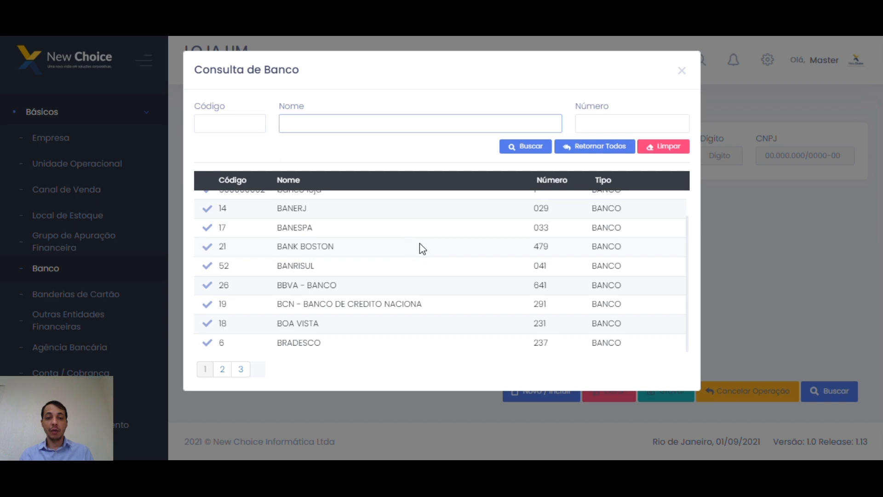
{"action": "scroll", "coordinate": [420, 249], "scroll_direction": "up", "scroll_amount": 1}
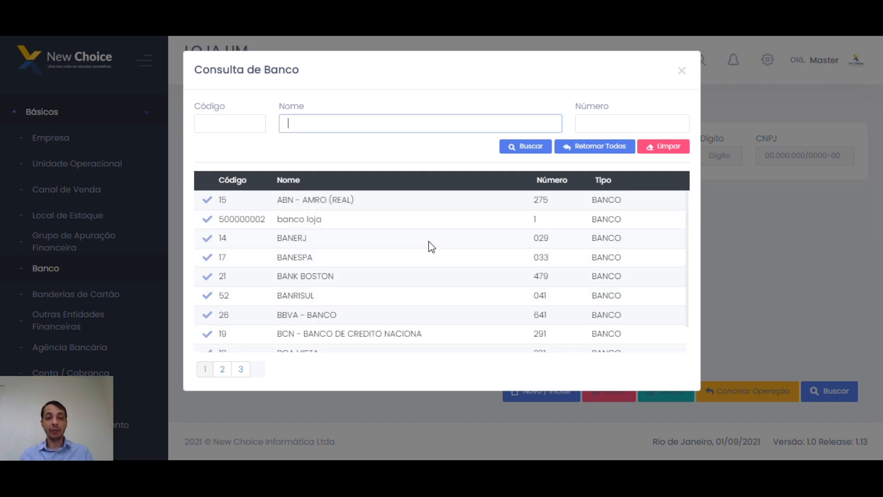
{"action": "scroll", "coordinate": [396, 292], "scroll_direction": "down", "scroll_amount": 1}
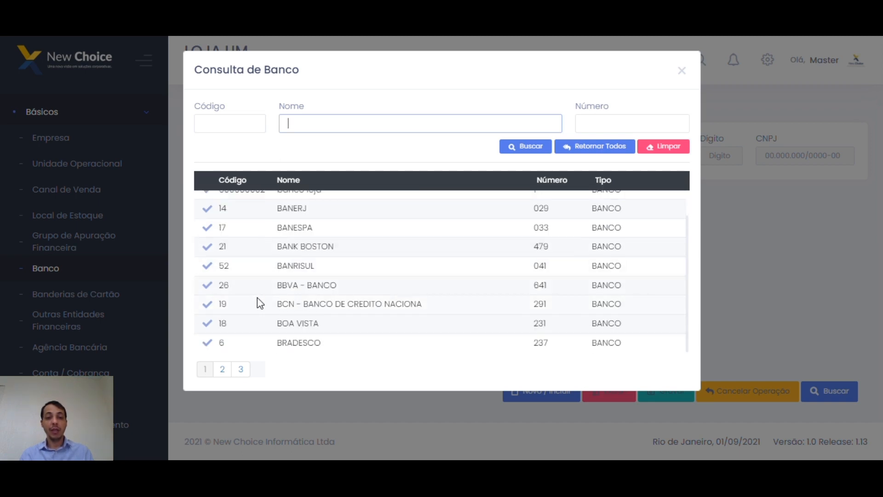
{"action": "left_click", "coordinate": [207, 267]}
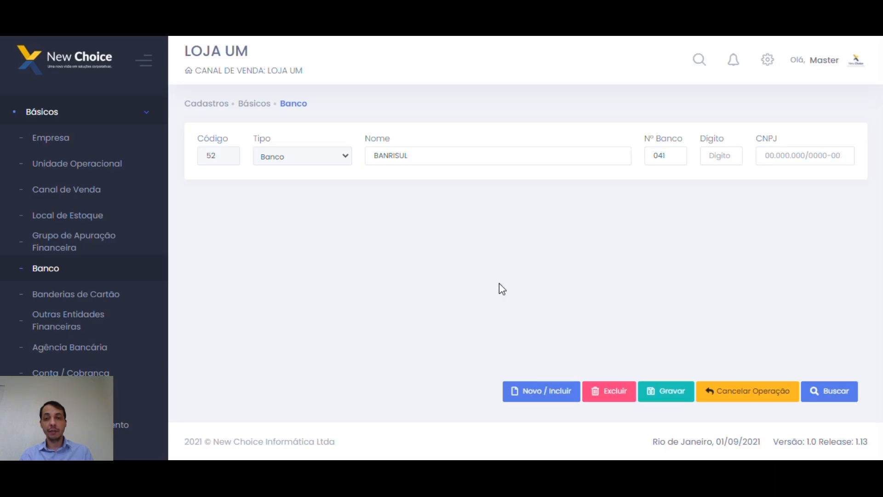
Inspect BANRISUL's register type, name, bank number 041 and CNPJ, then open Bandeira de Cartão.
{"action": "left_click", "coordinate": [346, 156]}
{"action": "left_click", "coordinate": [343, 157]}
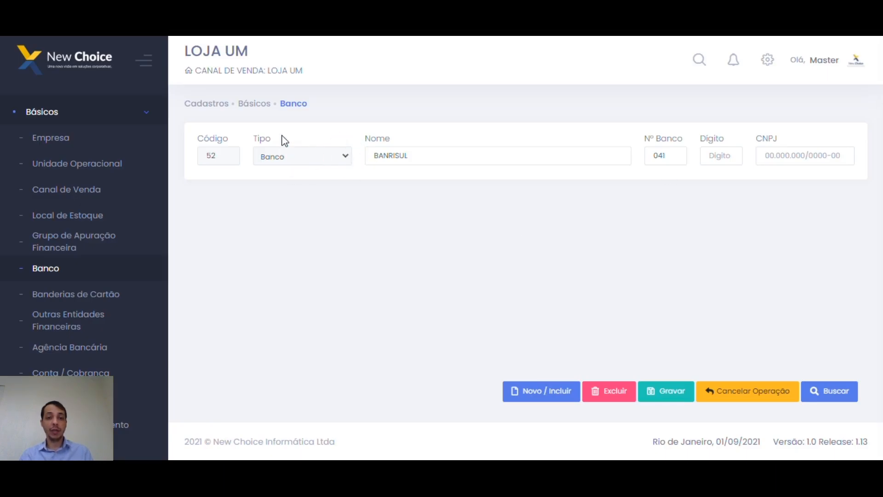
{"action": "key", "text": "Tab"}
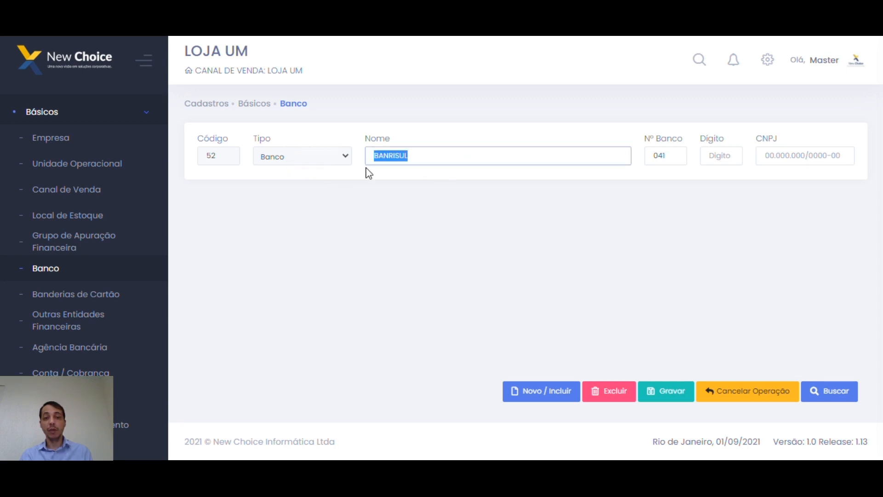
{"action": "double_click", "coordinate": [660, 154]}
{"action": "left_click", "coordinate": [686, 215]}
{"action": "double_click", "coordinate": [672, 159]}
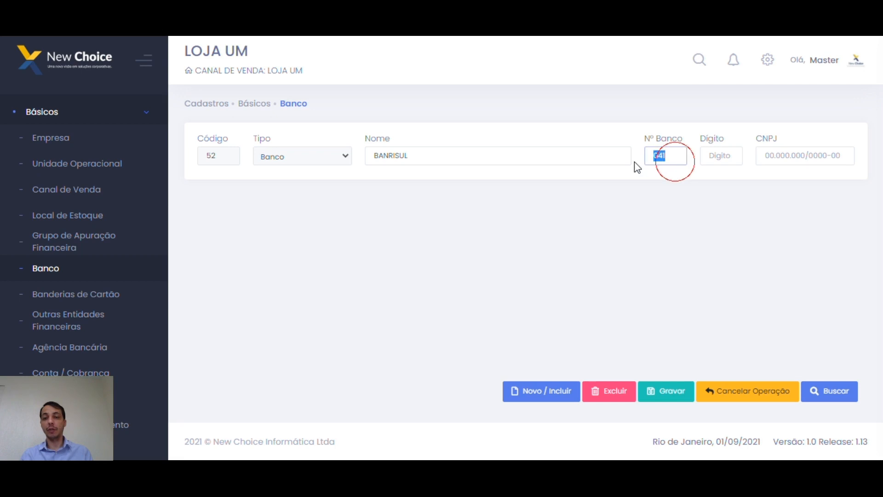
{"action": "left_click", "coordinate": [681, 225]}
{"action": "double_click", "coordinate": [667, 157]}
{"action": "left_click", "coordinate": [698, 244]}
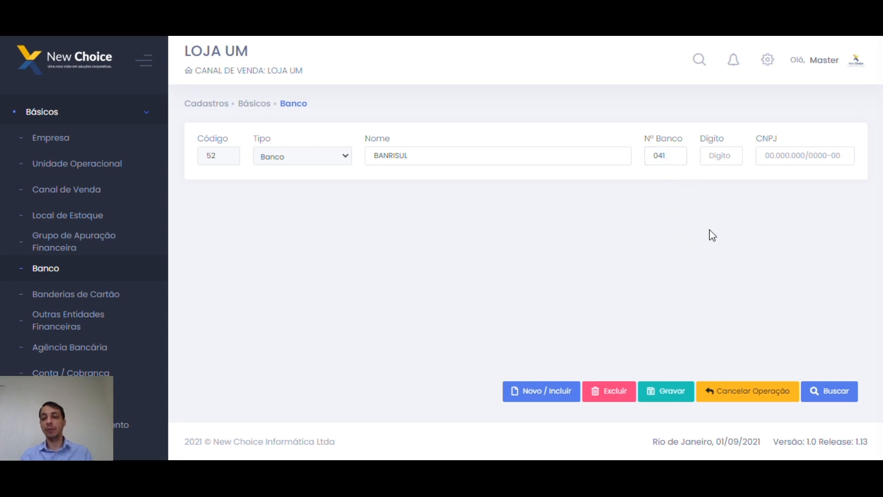
{"action": "left_click", "coordinate": [722, 158]}
{"action": "left_click", "coordinate": [680, 157]}
{"action": "left_click", "coordinate": [716, 231]}
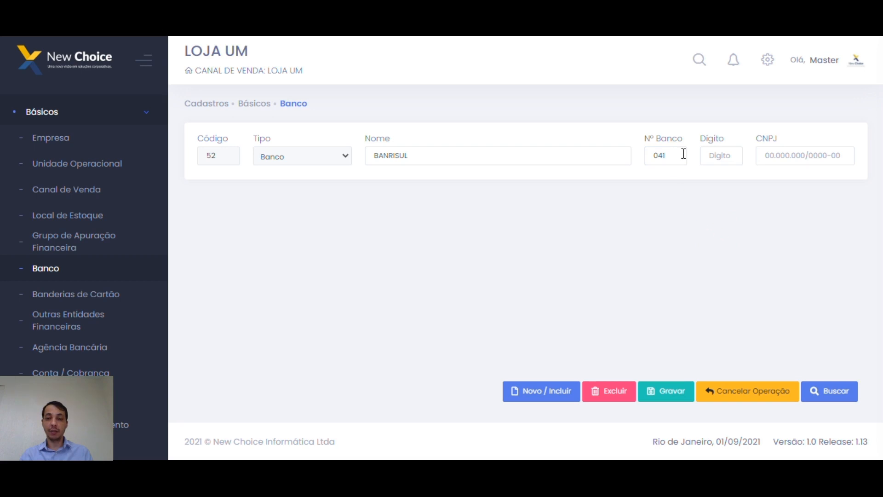
{"action": "left_click", "coordinate": [849, 151]}
{"action": "left_click", "coordinate": [782, 207]}
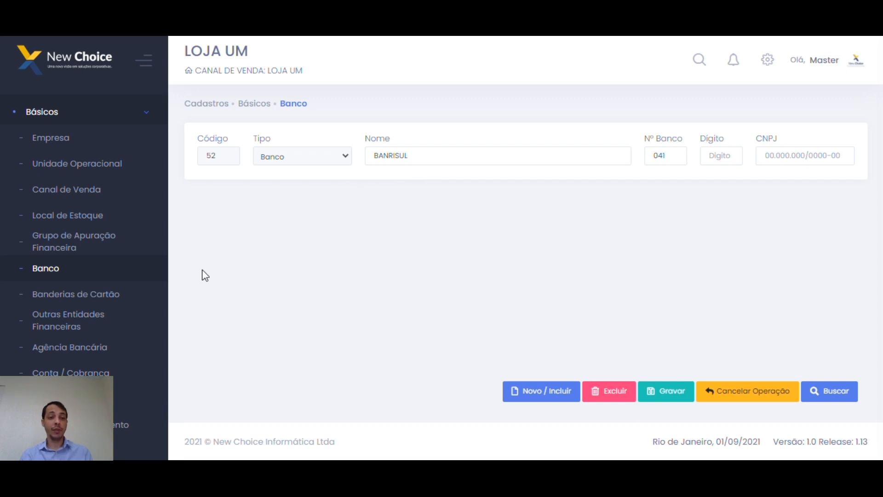
{"action": "left_click", "coordinate": [102, 291]}
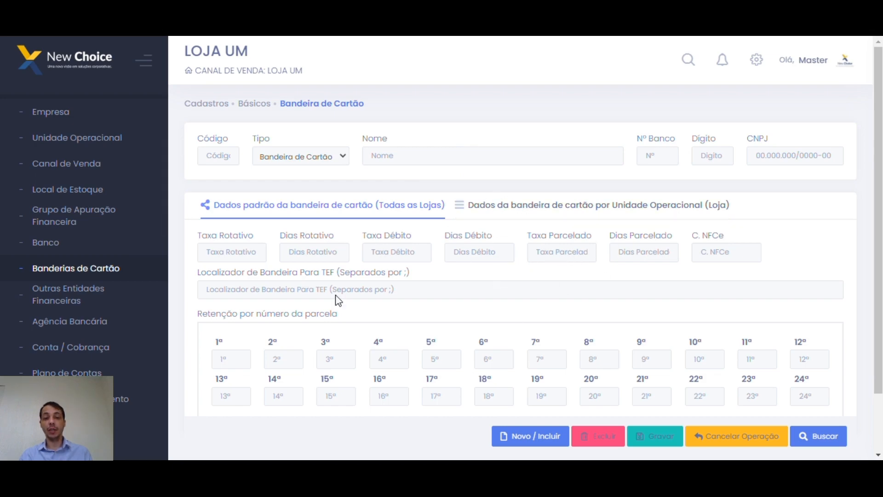
Search card brands for 'visa' and load the Visa record, code 45.
{"action": "left_click", "coordinate": [833, 434]}
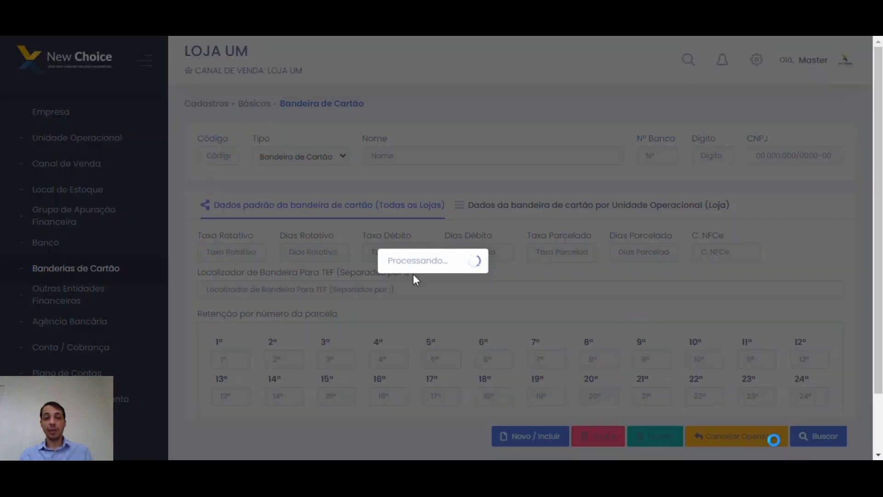
{"action": "type", "text": "visa"}
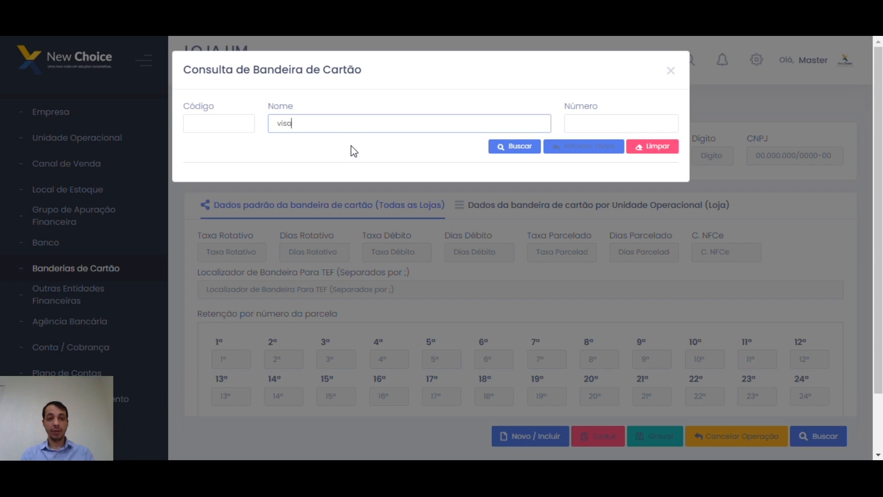
{"action": "key", "text": "Return"}
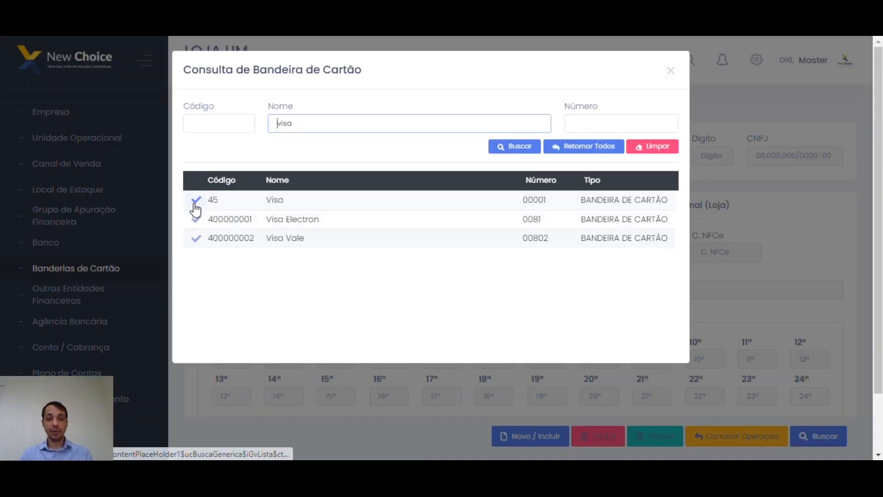
{"action": "left_click", "coordinate": [196, 200]}
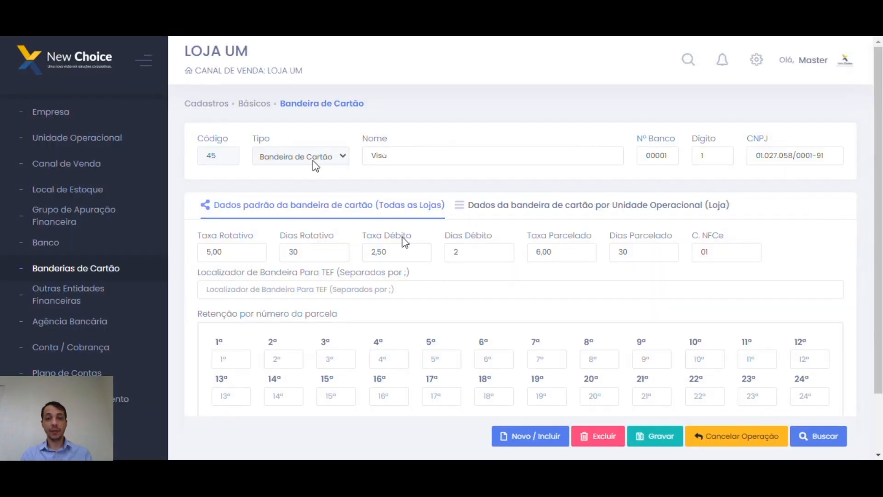
Check Visa's register type, brand name and bank number 00001.
{"action": "left_click", "coordinate": [343, 158]}
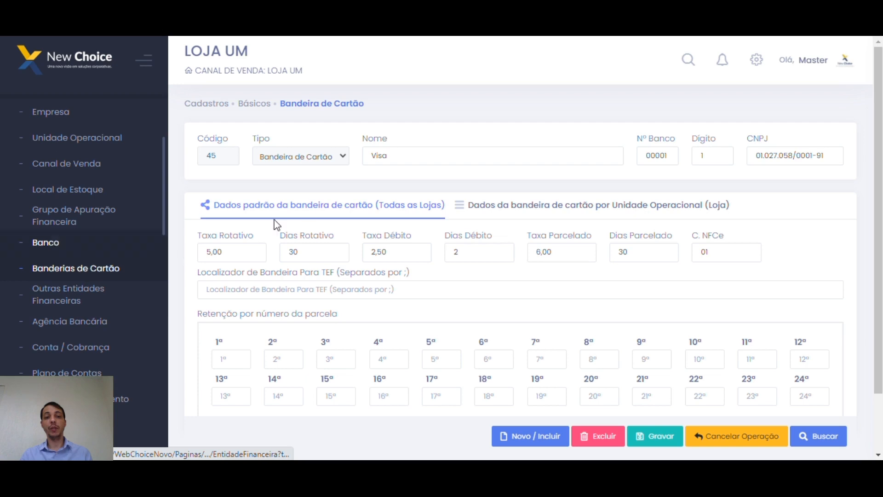
{"action": "left_click", "coordinate": [409, 157]}
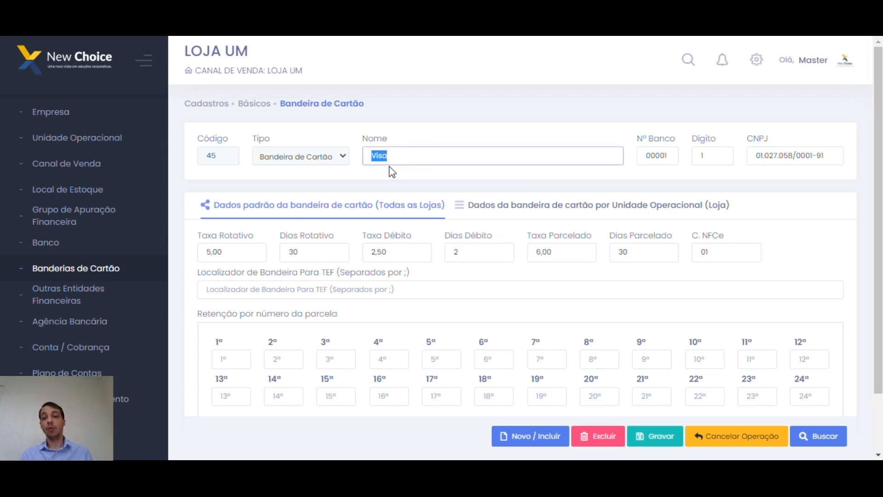
{"action": "double_click", "coordinate": [655, 158]}
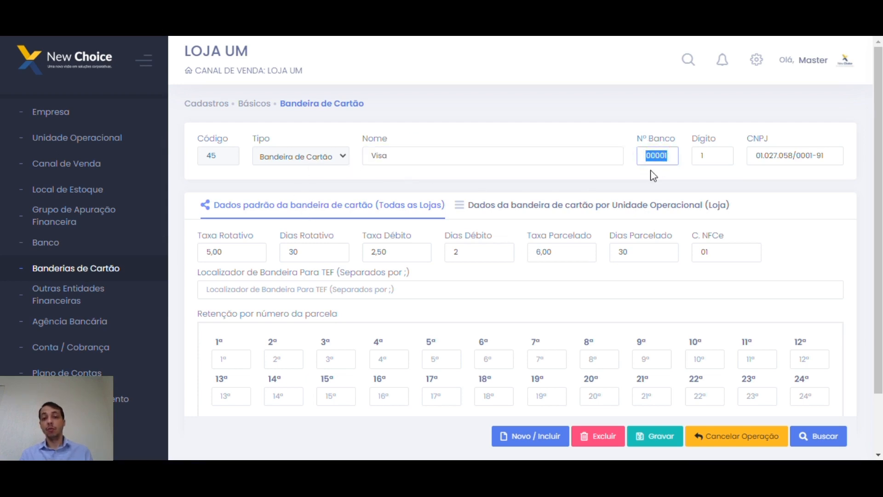
{"action": "left_click", "coordinate": [599, 161]}
{"action": "double_click", "coordinate": [424, 151]}
{"action": "left_click", "coordinate": [650, 157]}
{"action": "double_click", "coordinate": [650, 157]}
Repeatedly select and inspect the Visa brand's CNPJ number.
{"action": "left_click_drag", "start_coordinate": [826, 155], "coordinate": [758, 156]}
{"action": "left_click", "coordinate": [787, 184]}
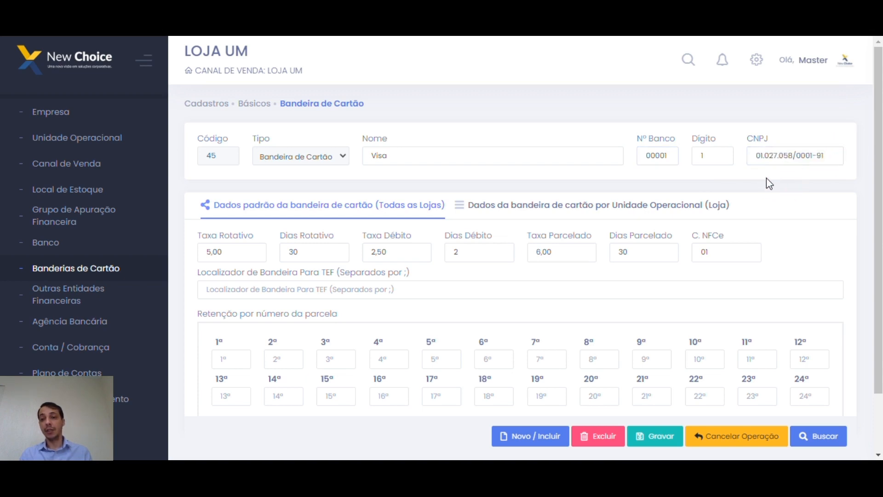
{"action": "left_click_drag", "start_coordinate": [823, 156], "coordinate": [753, 158]}
{"action": "left_click", "coordinate": [745, 176]}
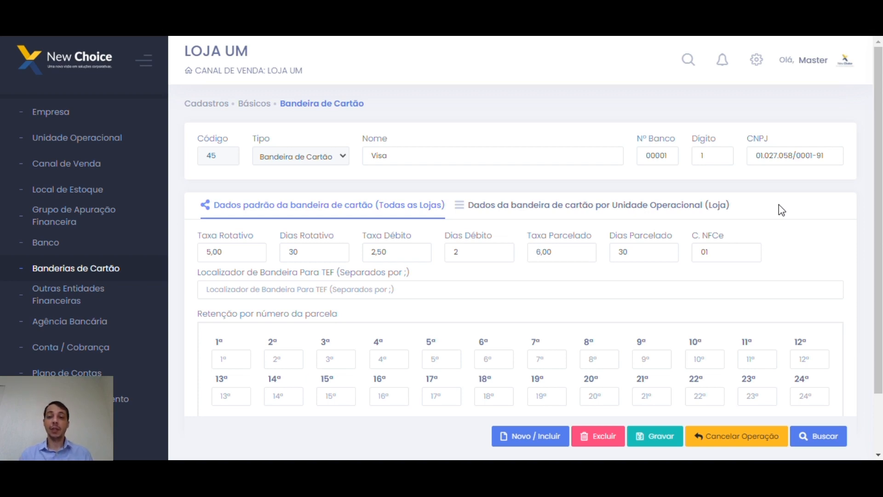
{"action": "left_click_drag", "start_coordinate": [828, 160], "coordinate": [754, 160]}
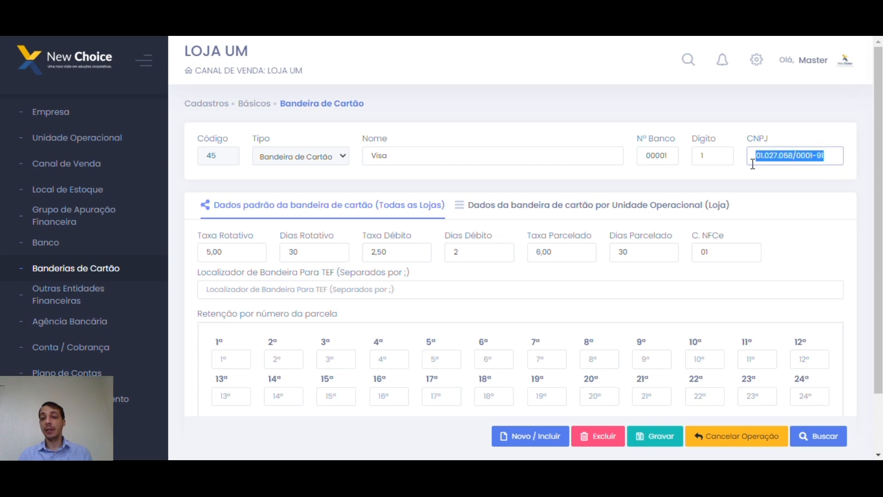
{"action": "left_click", "coordinate": [803, 157]}
{"action": "left_click_drag", "start_coordinate": [829, 155], "coordinate": [754, 173]}
{"action": "left_click", "coordinate": [762, 186]}
{"action": "left_click_drag", "start_coordinate": [823, 156], "coordinate": [740, 166]}
{"action": "left_click", "coordinate": [780, 180]}
{"action": "left_click_drag", "start_coordinate": [828, 156], "coordinate": [753, 173]}
{"action": "left_click", "coordinate": [762, 191]}
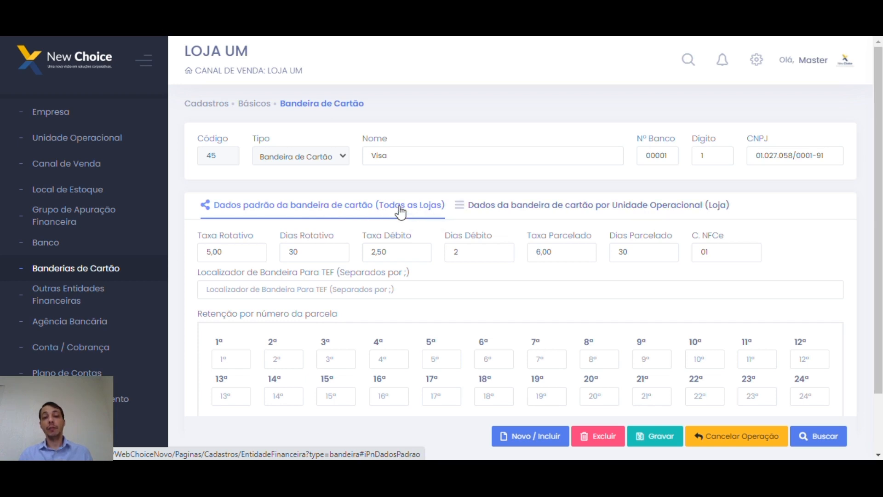
{"action": "left_click", "coordinate": [537, 209]}
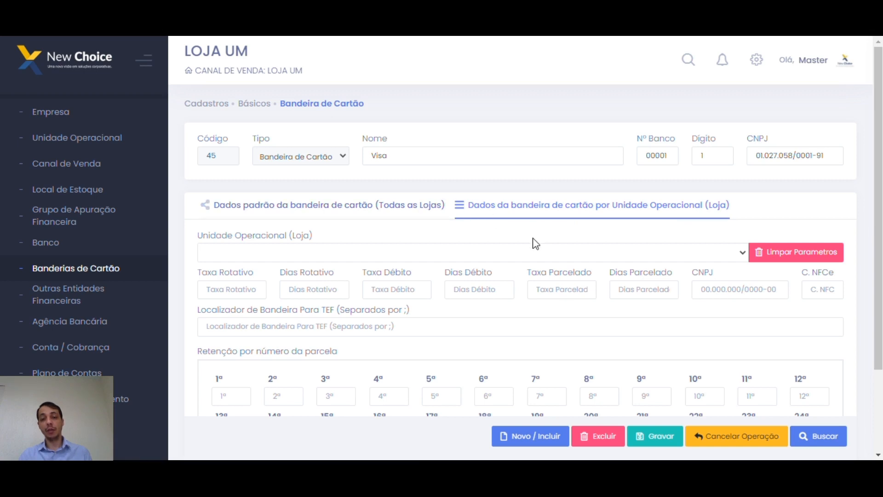
{"action": "scroll", "coordinate": [360, 299], "scroll_direction": "down", "scroll_amount": 3}
{"action": "scroll", "coordinate": [471, 259], "scroll_direction": "up", "scroll_amount": 3}
{"action": "left_click", "coordinate": [400, 205]}
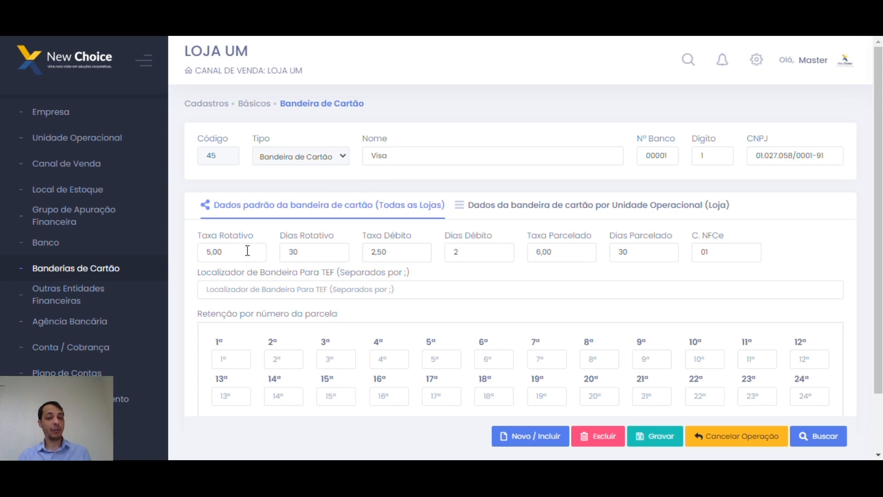
{"action": "left_click_drag", "start_coordinate": [245, 252], "coordinate": [190, 258]}
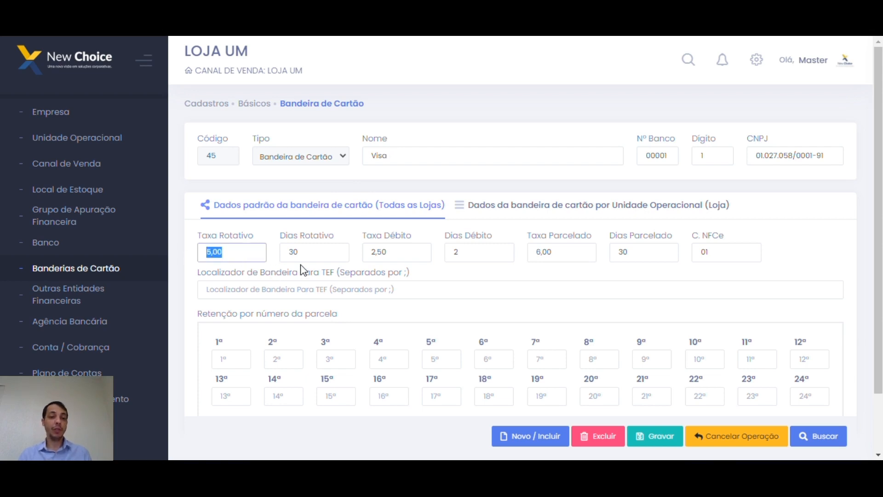
{"action": "left_click", "coordinate": [337, 252]}
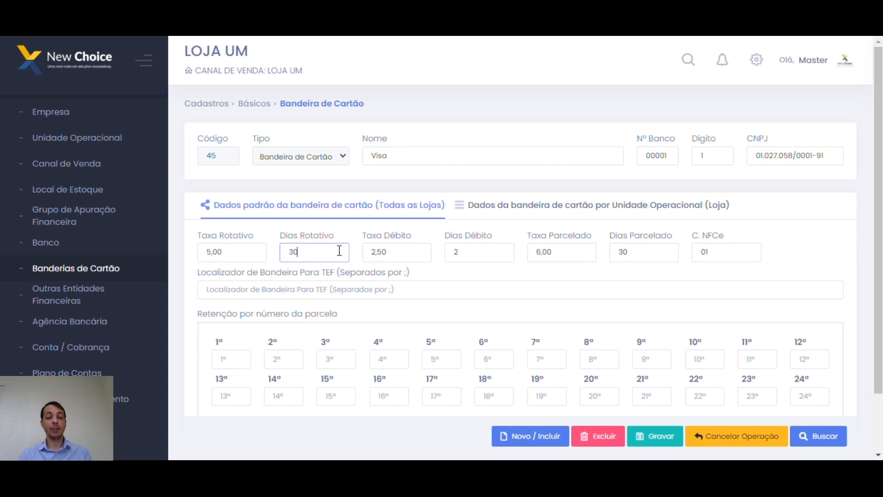
{"action": "left_click_drag", "start_coordinate": [338, 252], "coordinate": [306, 272]}
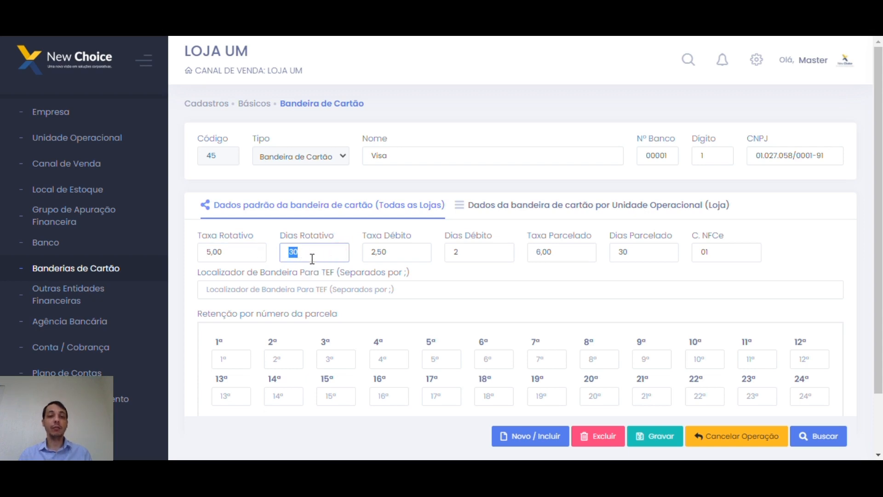
{"action": "left_click", "coordinate": [319, 252]}
{"action": "left_click_drag", "start_coordinate": [408, 251], "coordinate": [382, 275]}
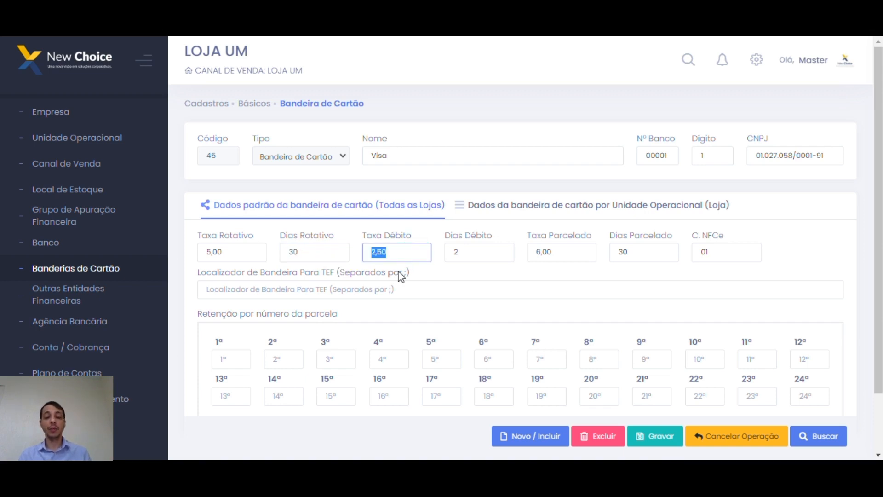
{"action": "left_click_drag", "start_coordinate": [480, 251], "coordinate": [449, 253]}
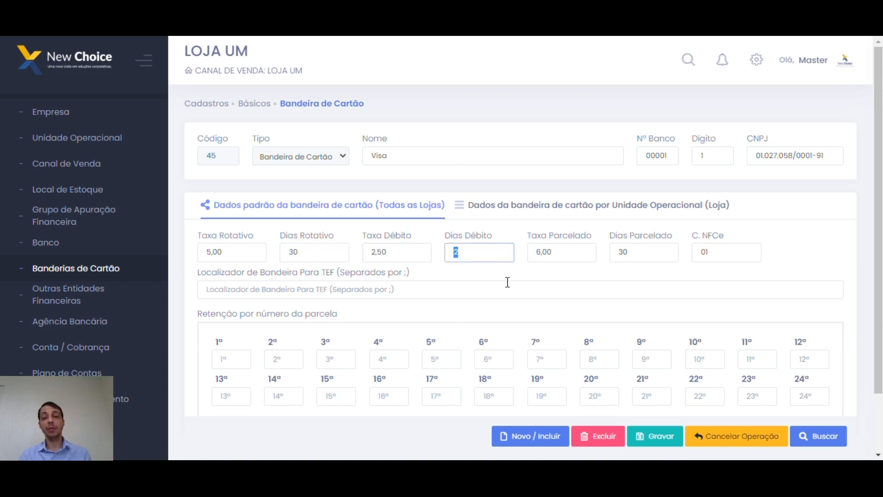
{"action": "left_click_drag", "start_coordinate": [572, 256], "coordinate": [519, 260]}
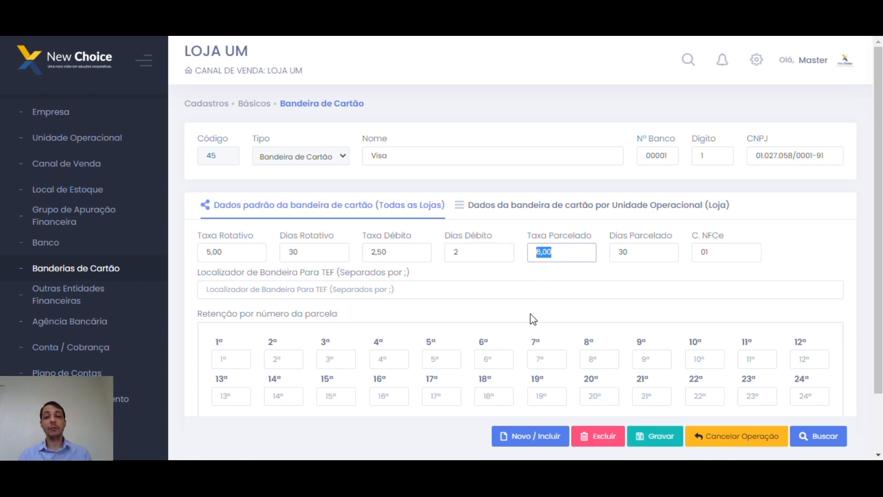
{"action": "left_click", "coordinate": [560, 254]}
{"action": "key", "text": "Tab"}
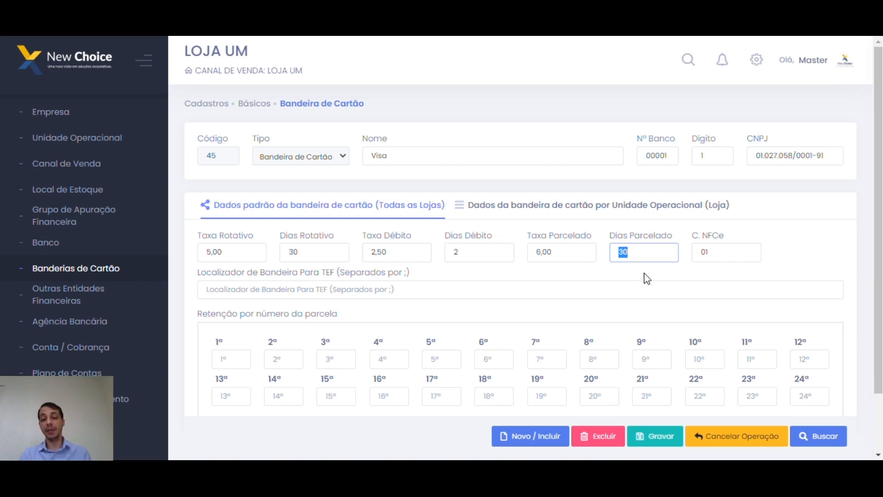
{"action": "left_click", "coordinate": [727, 249]}
{"action": "left_click_drag", "start_coordinate": [719, 249], "coordinate": [694, 256]}
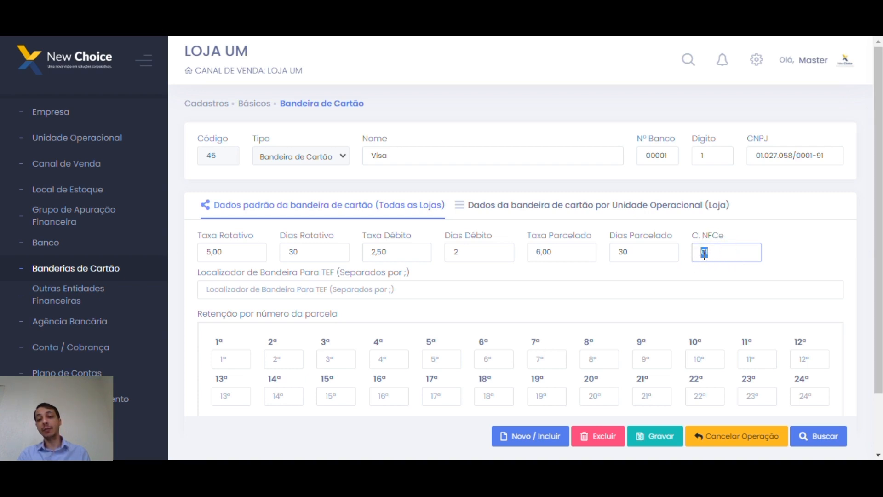
{"action": "left_click", "coordinate": [803, 246]}
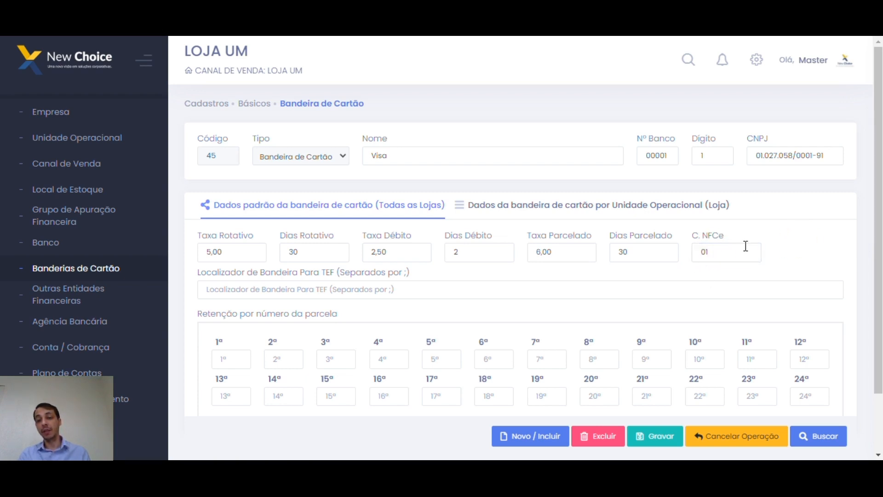
{"action": "left_click", "coordinate": [730, 250]}
{"action": "left_click_drag", "start_coordinate": [716, 249], "coordinate": [689, 256]}
{"action": "left_click", "coordinate": [725, 250]}
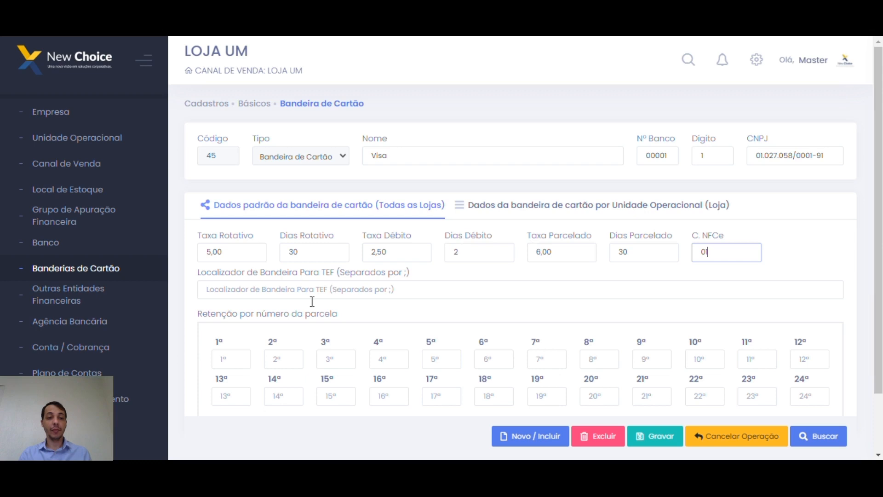
{"action": "left_click", "coordinate": [362, 291]}
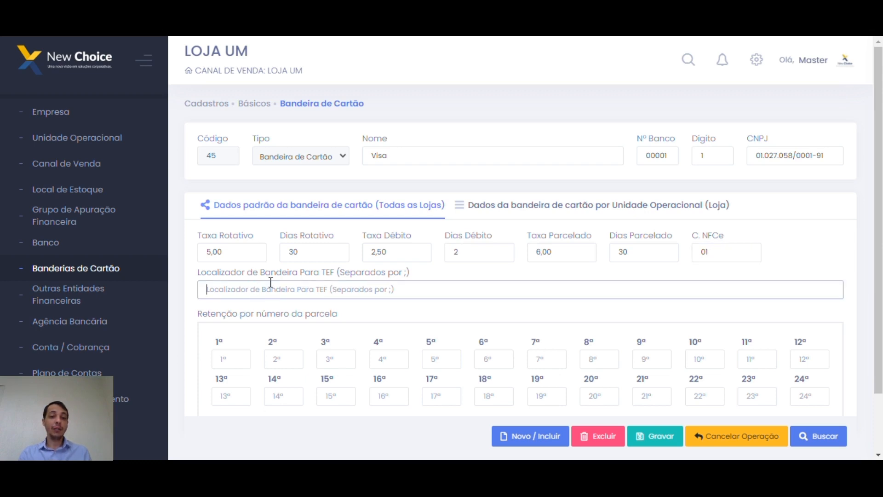
{"action": "left_click", "coordinate": [451, 290]}
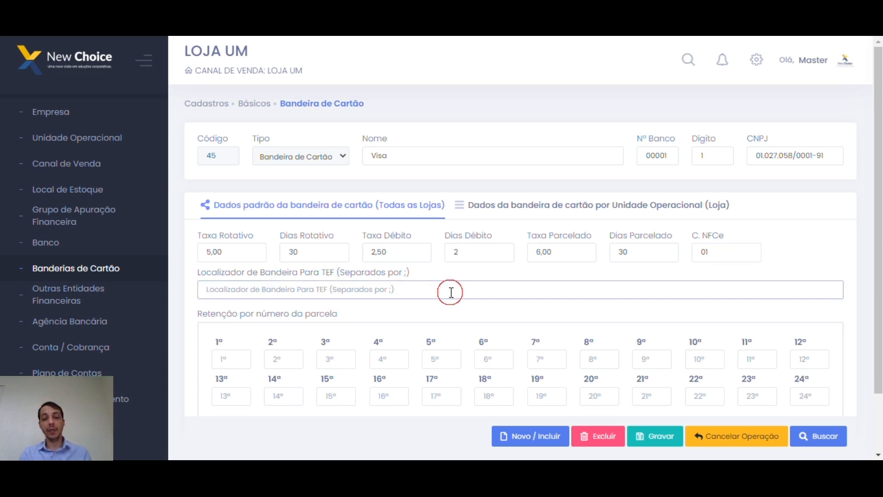
{"action": "double_click", "coordinate": [328, 272]}
{"action": "left_click", "coordinate": [406, 285]}
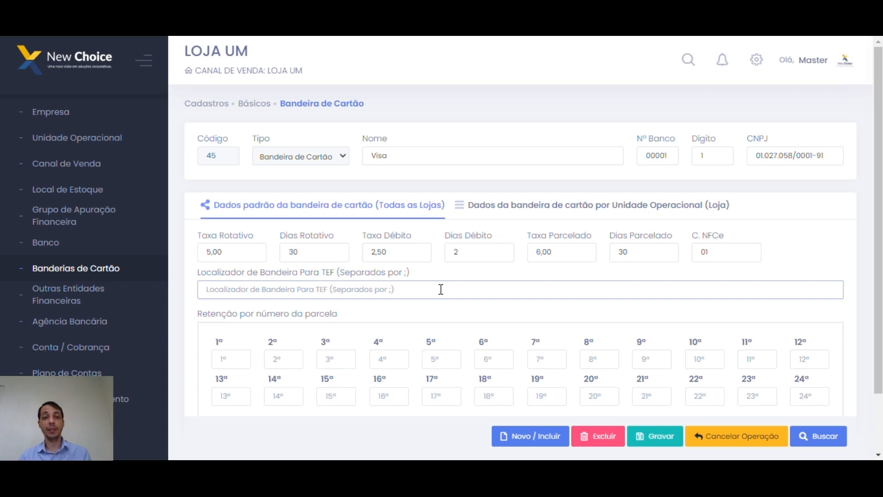
Enter Visa as the default TEF brand locator and point out the 5,00 Taxa Rotativo.
{"action": "left_click", "coordinate": [417, 293]}
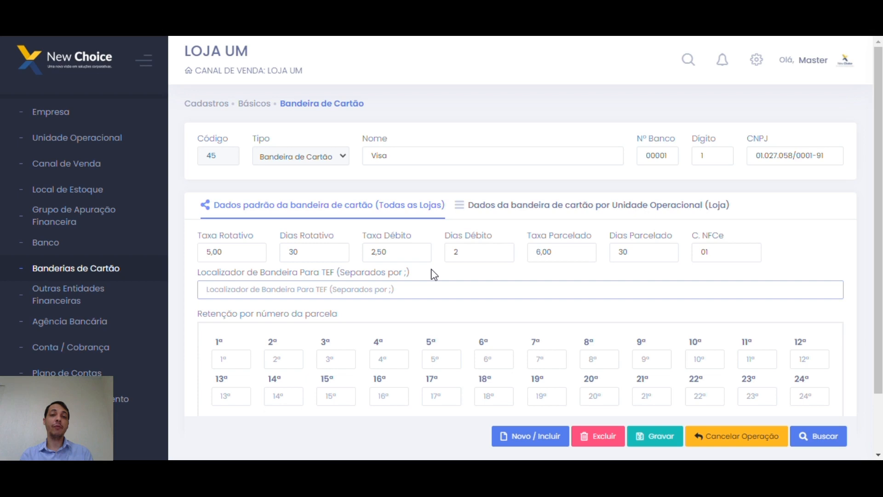
{"action": "type", "text": "Visa"}
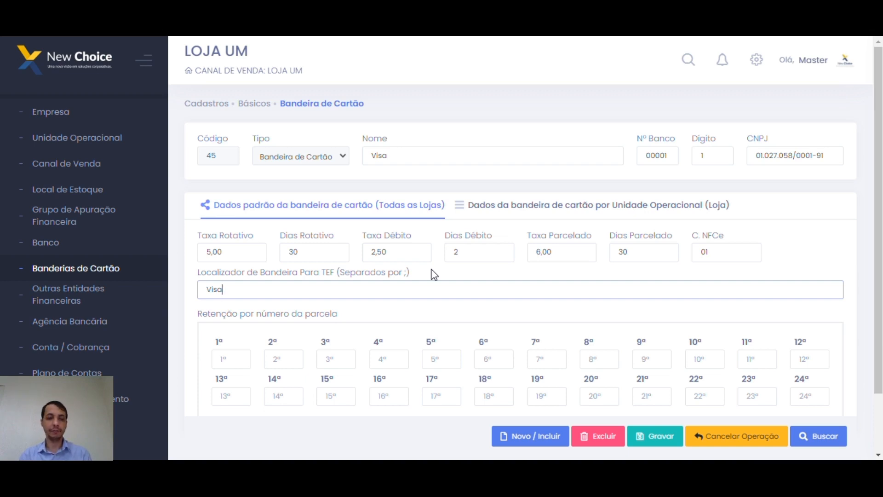
{"action": "left_click_drag", "start_coordinate": [245, 261], "coordinate": [198, 254]}
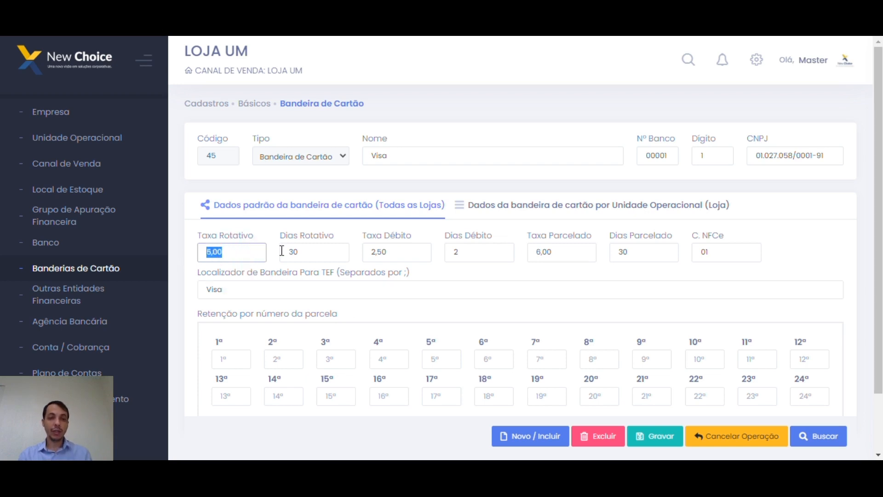
{"action": "left_click", "coordinate": [259, 258]}
Note the 30 Dias Rotativo and set the 1º installment retention to 5.
{"action": "left_click_drag", "start_coordinate": [336, 254], "coordinate": [293, 262]}
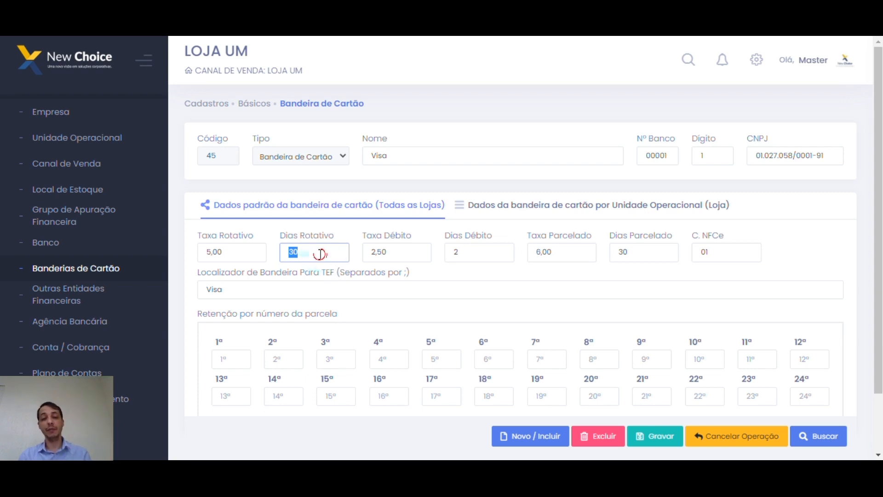
{"action": "left_click", "coordinate": [440, 279]}
{"action": "scroll", "coordinate": [430, 285], "scroll_direction": "down", "scroll_amount": 2}
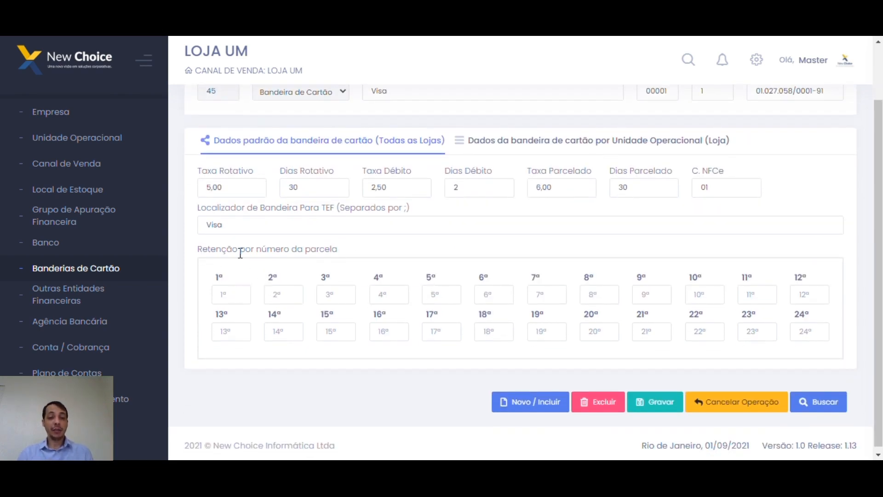
{"action": "left_click", "coordinate": [229, 294]}
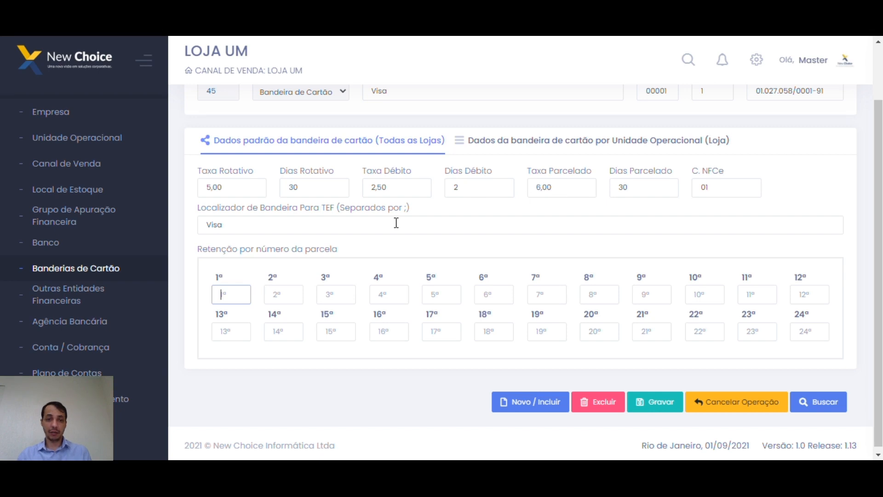
{"action": "left_click", "coordinate": [242, 295]}
{"action": "type", "text": "5"}
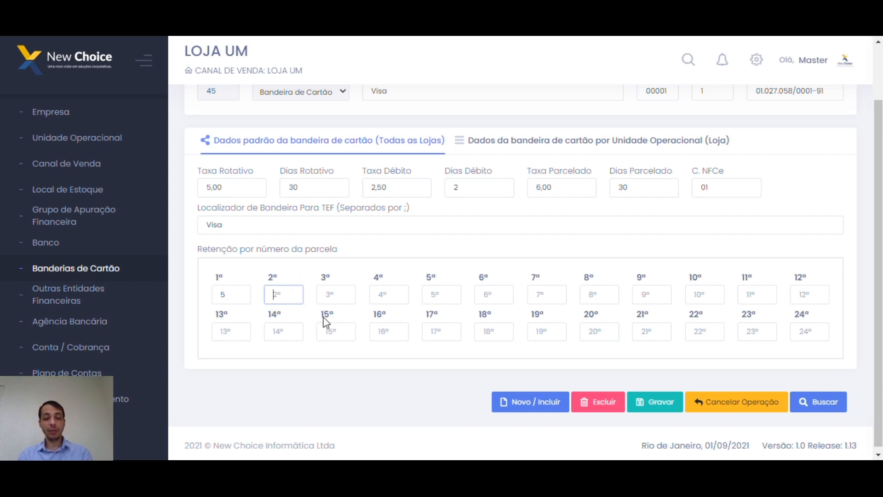
Set retentions 2º–4º to 6 and the 5º to 6,50, fixing a 6,65 typo.
{"action": "type", "text": "6"}
{"action": "left_click", "coordinate": [335, 297]}
{"action": "type", "text": "6"}
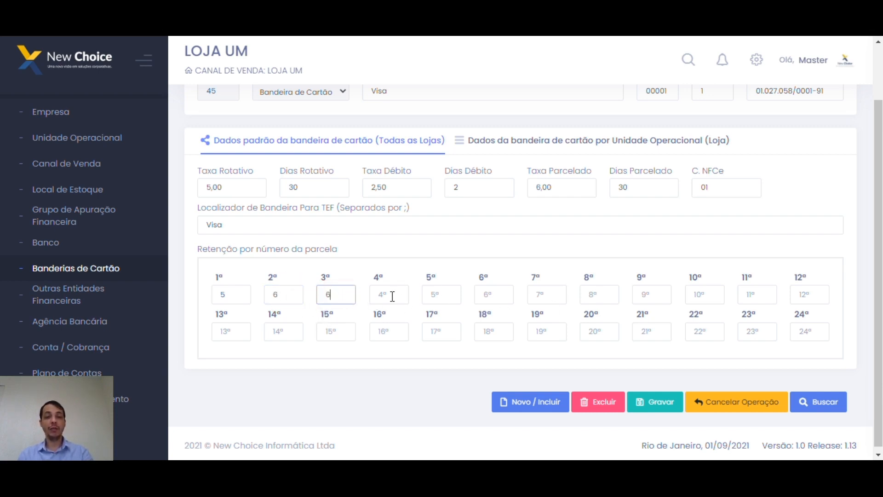
{"action": "left_click", "coordinate": [394, 297]}
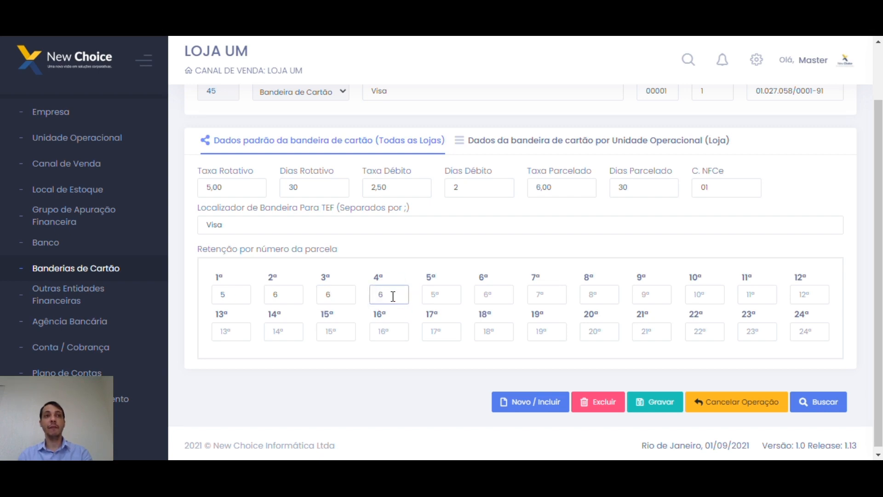
{"action": "left_click", "coordinate": [438, 297]}
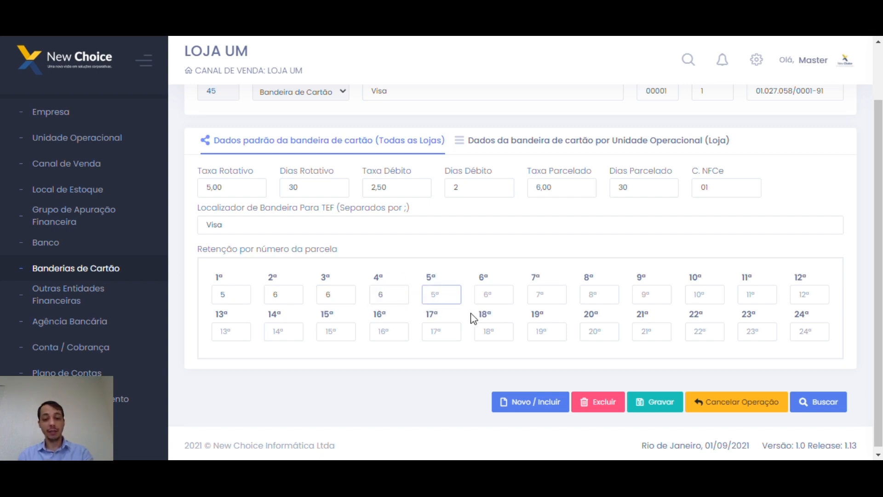
{"action": "type", "text": "6"}
{"action": "type", "text": ",65"}
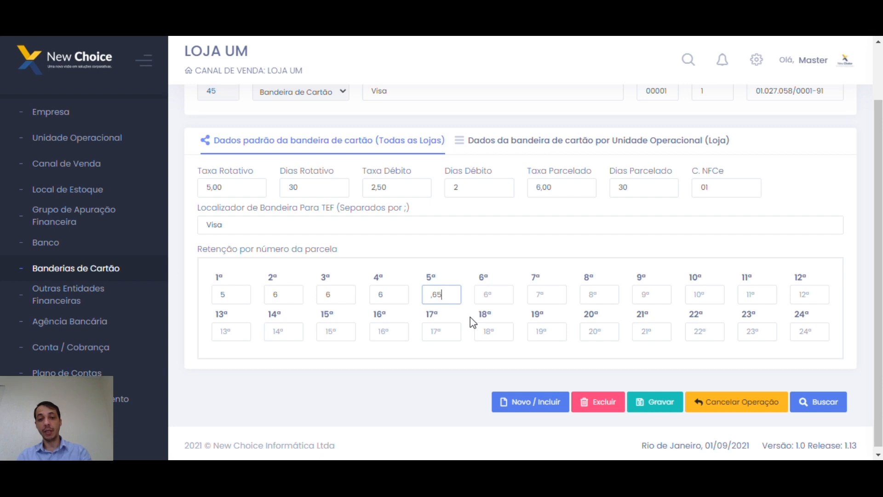
{"action": "key", "text": "BackSpace"}
{"action": "key", "text": "BackSpace"}
{"action": "type", "text": "50"}
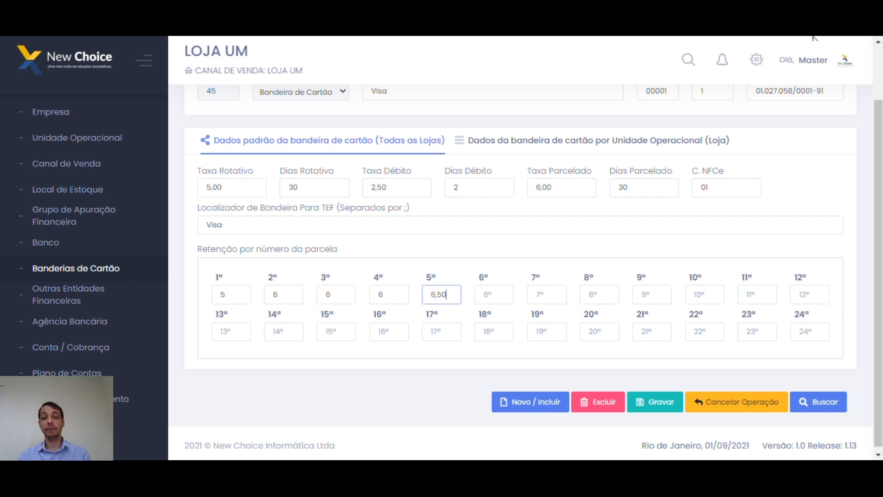
{"action": "scroll", "coordinate": [813, 60], "scroll_direction": "up", "scroll_amount": 2}
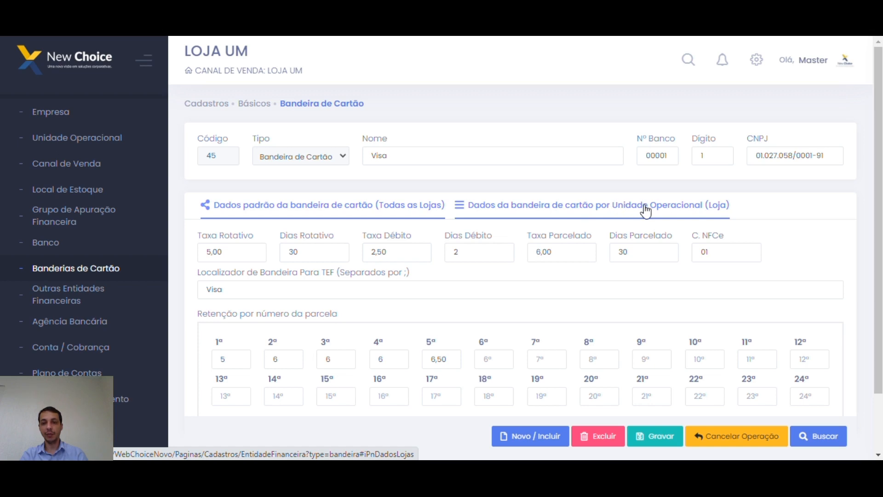
Switch Visa to per-store settings and select LOJA UM, then LOJA DOIS.
{"action": "left_click", "coordinate": [560, 210]}
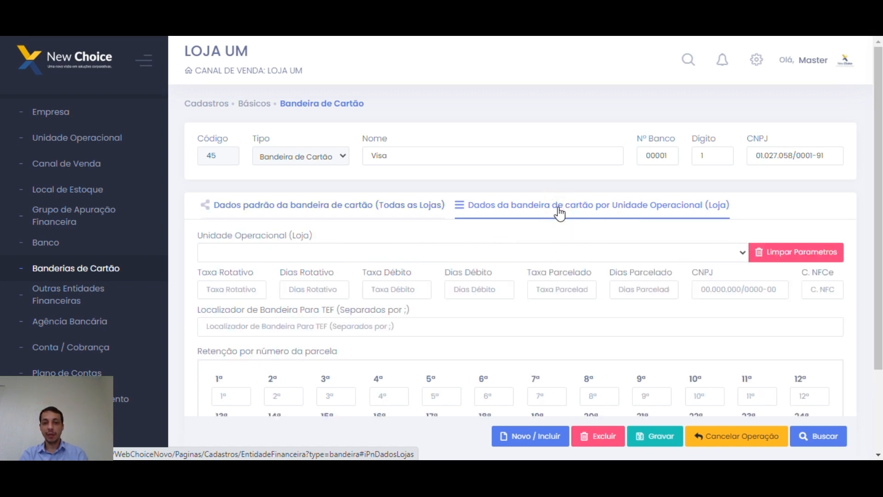
{"action": "left_click", "coordinate": [354, 214]}
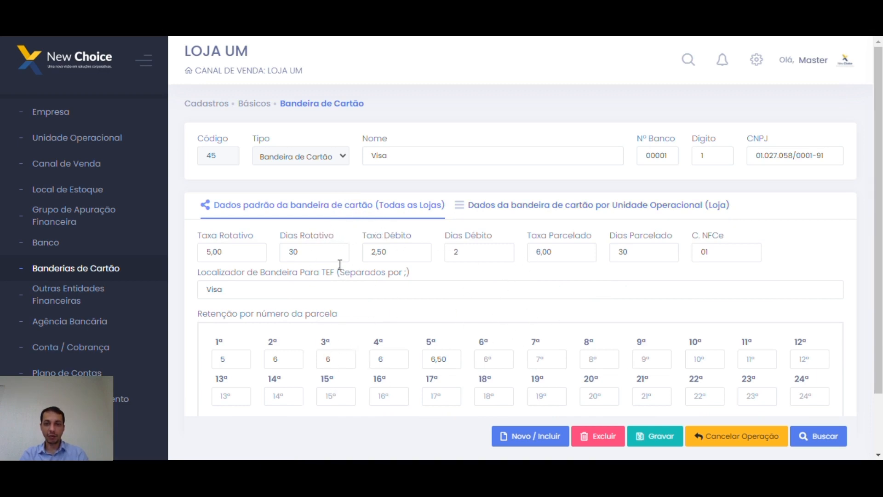
{"action": "left_click", "coordinate": [499, 214]}
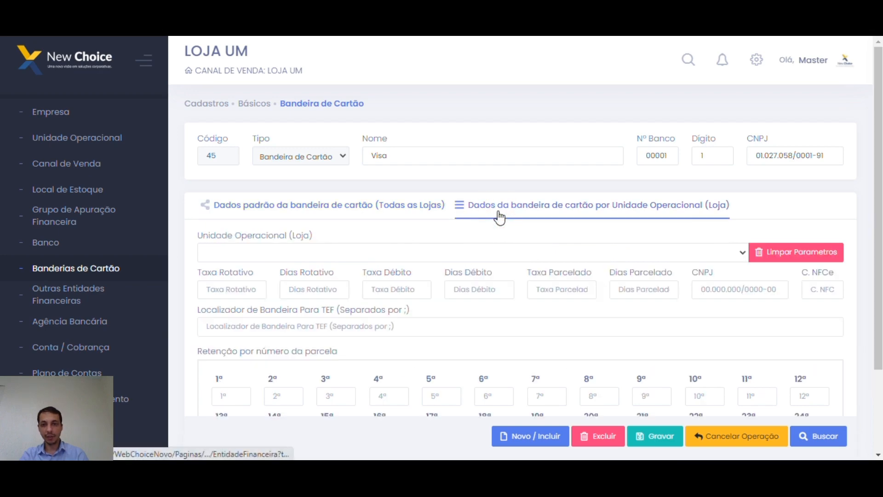
{"action": "left_click", "coordinate": [383, 254]}
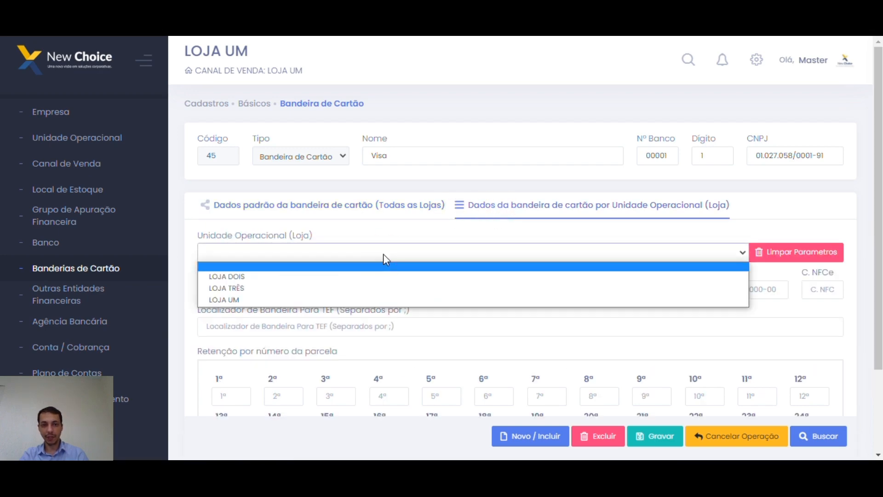
{"action": "left_click", "coordinate": [311, 299]}
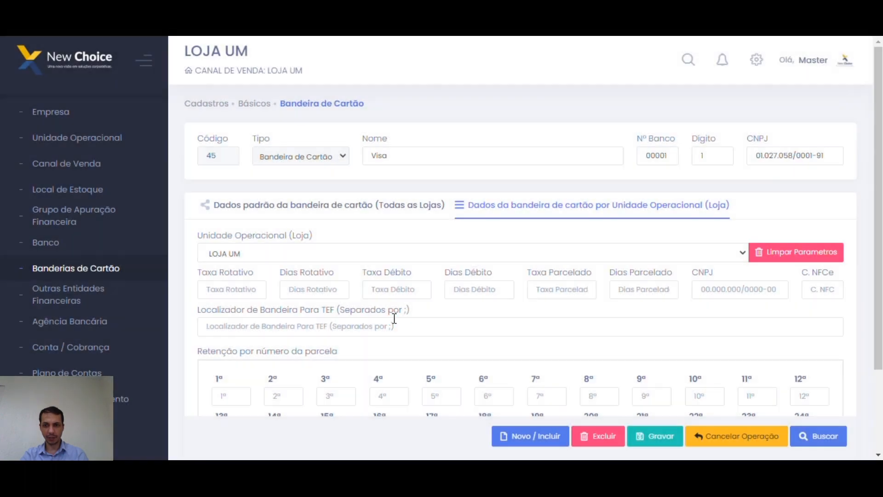
{"action": "left_click", "coordinate": [286, 257]}
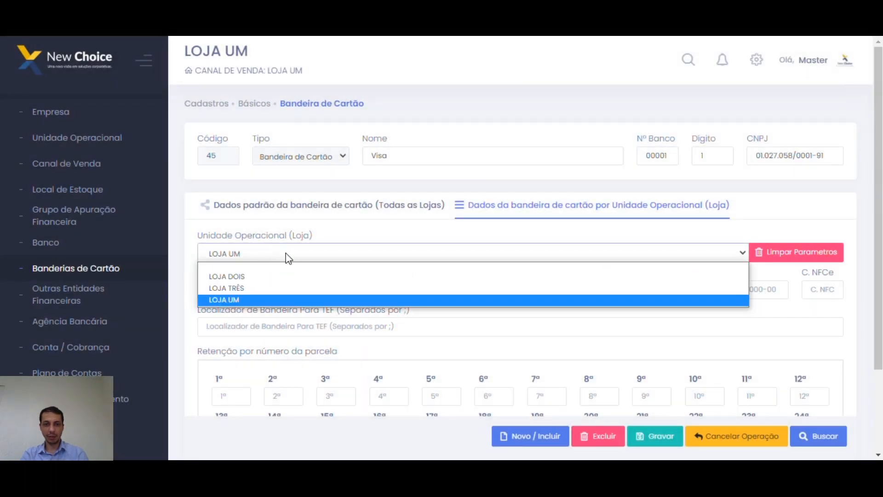
{"action": "left_click", "coordinate": [253, 276]}
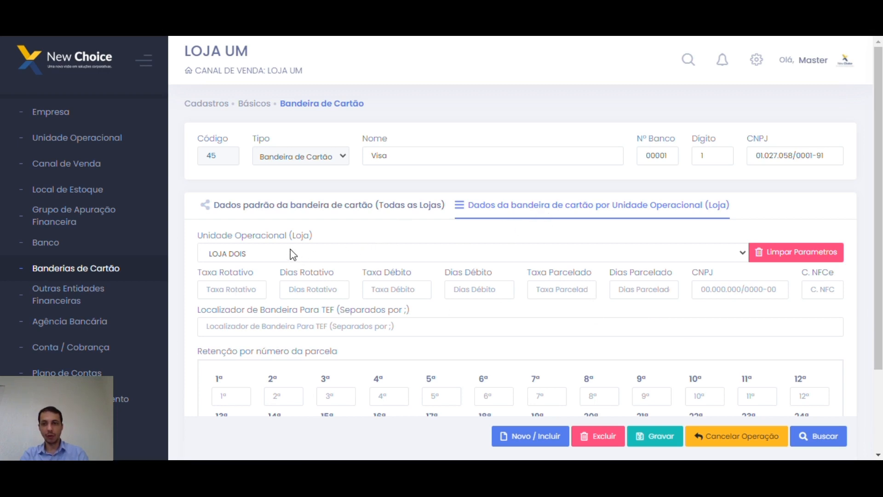
Type V in LOJA DOIS's TEF locator, then go to Outras Entidades Financeiras.
{"action": "left_click", "coordinate": [235, 292]}
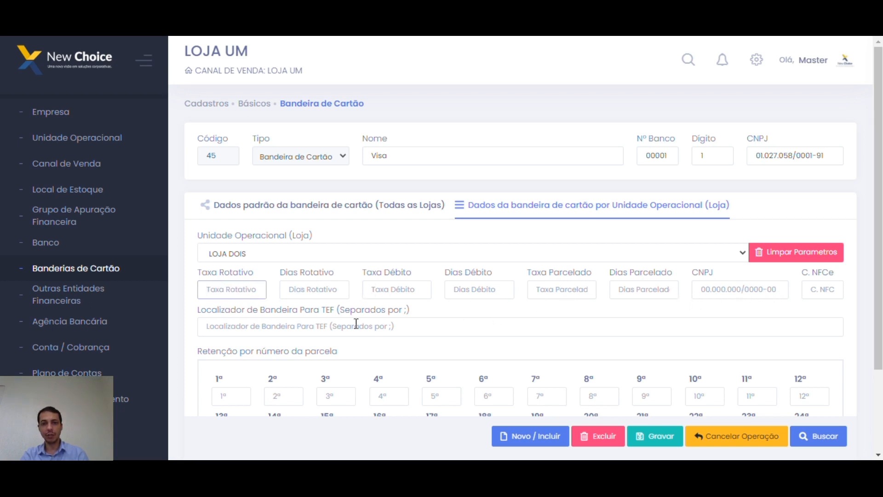
{"action": "left_click", "coordinate": [713, 289]}
{"action": "scroll", "coordinate": [418, 313], "scroll_direction": "down", "scroll_amount": 2}
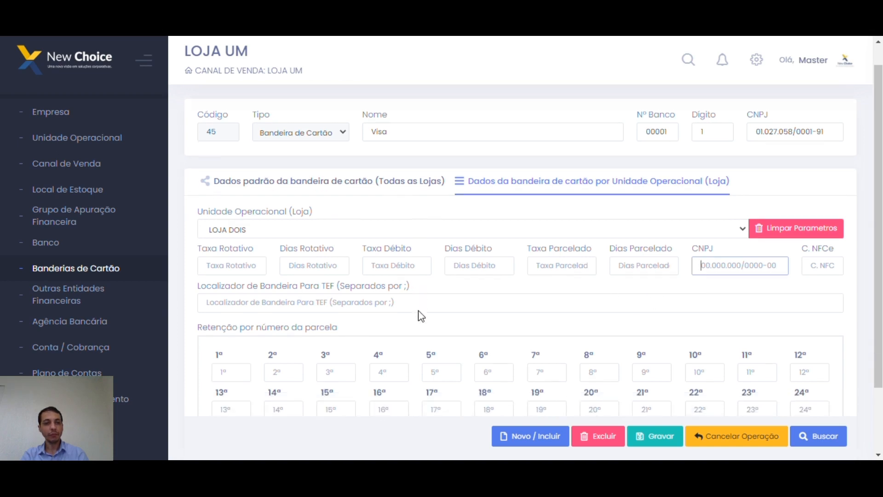
{"action": "left_click", "coordinate": [289, 266]}
{"action": "left_click_drag", "start_coordinate": [246, 248], "coordinate": [375, 251]}
{"action": "left_click", "coordinate": [438, 249]}
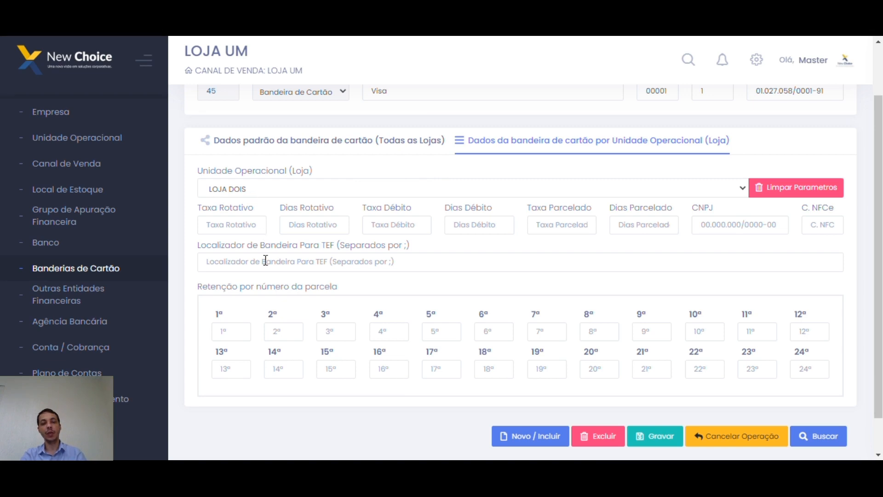
{"action": "left_click", "coordinate": [264, 265]}
{"action": "type", "text": "Vis"}
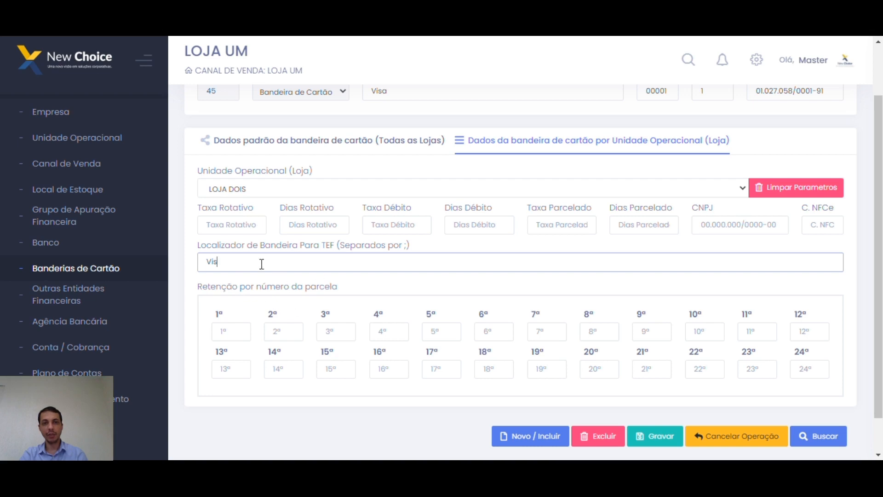
{"action": "left_click", "coordinate": [331, 151]}
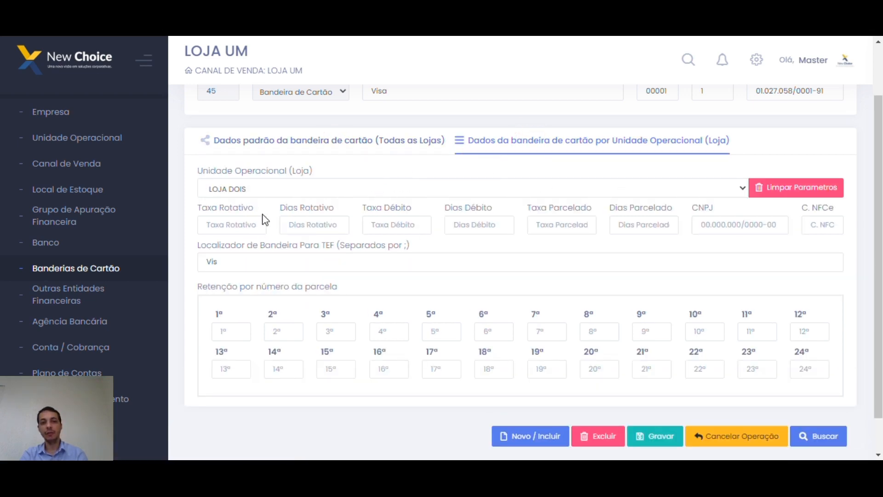
{"action": "left_click", "coordinate": [278, 140]}
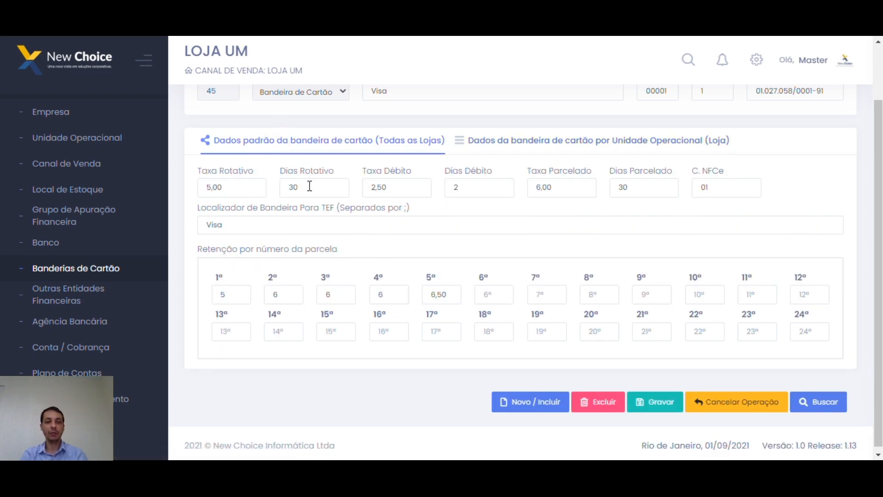
{"action": "left_click", "coordinate": [82, 300]}
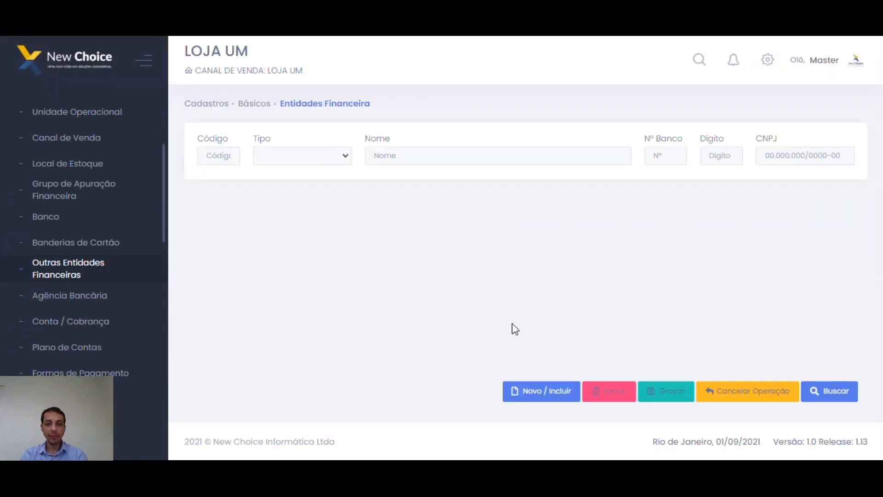
Start a new financial entity record of type Financeira and show its per-store settings.
{"action": "left_click", "coordinate": [534, 395]}
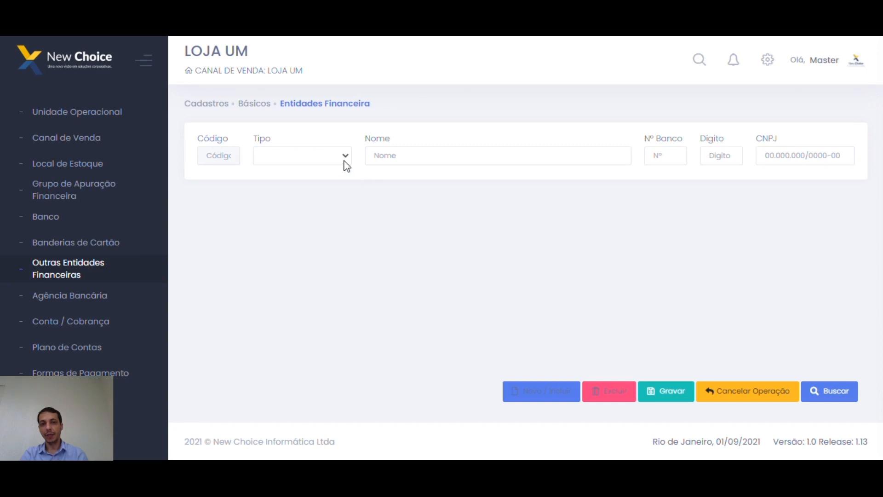
{"action": "left_click", "coordinate": [346, 161]}
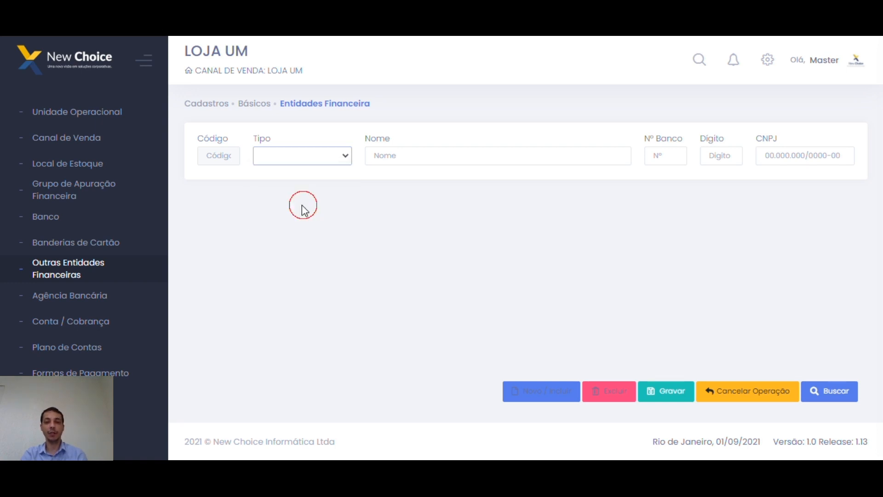
{"action": "left_click", "coordinate": [306, 205]}
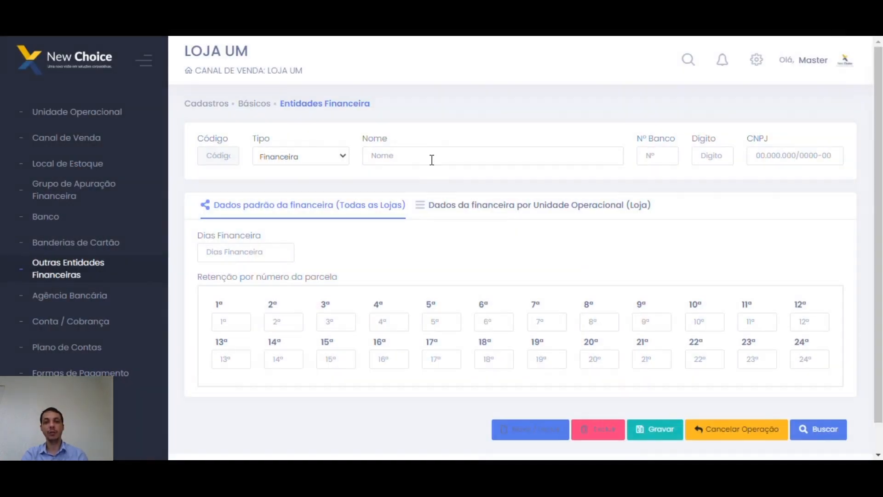
{"action": "left_click", "coordinate": [429, 159]}
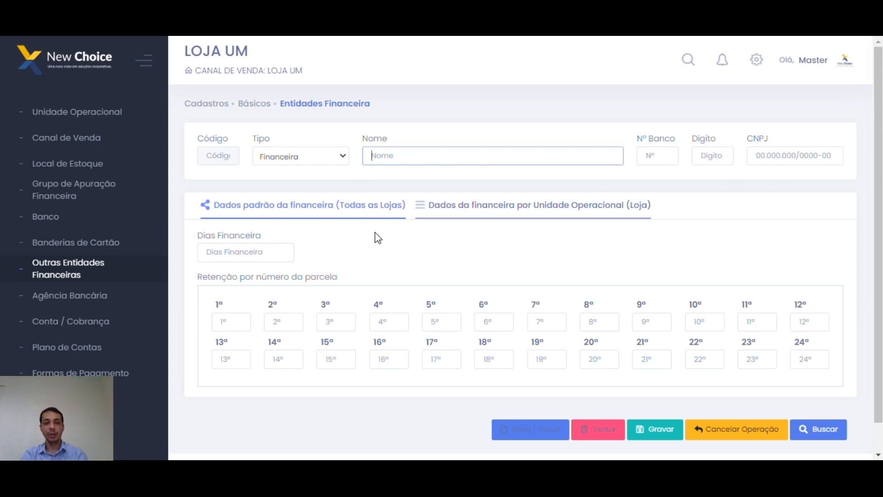
{"action": "left_click", "coordinate": [272, 253]}
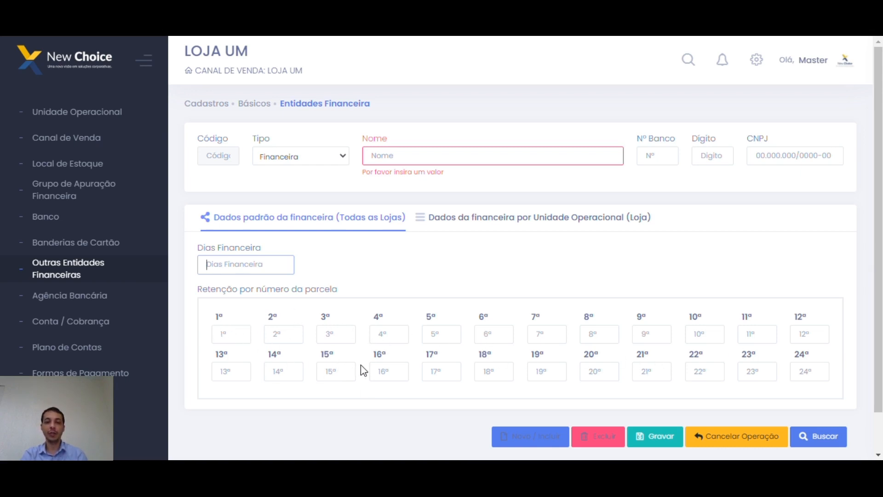
{"action": "left_click", "coordinate": [477, 228]}
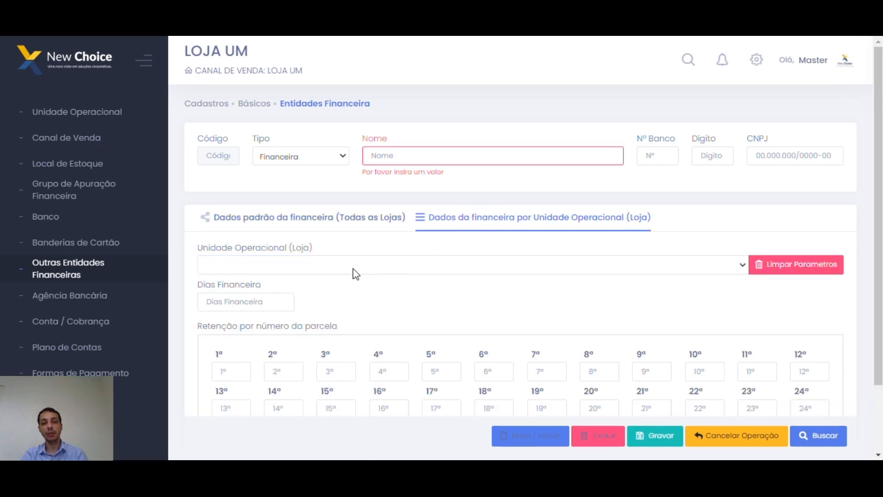
Enter 'Losango' as the entity name, correcting it to a capital L.
{"action": "left_click", "coordinate": [396, 163]}
{"action": "type", "text": "losango"}
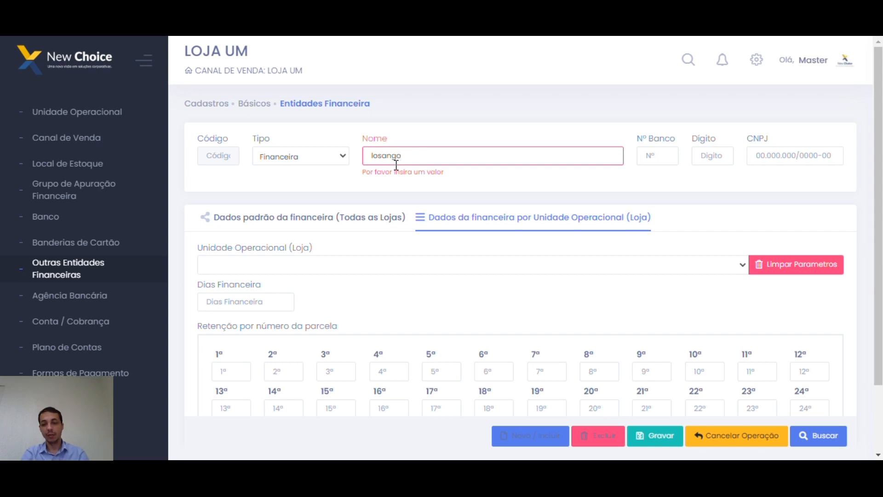
{"action": "key", "text": "Home"}
{"action": "key", "text": "Delete"}
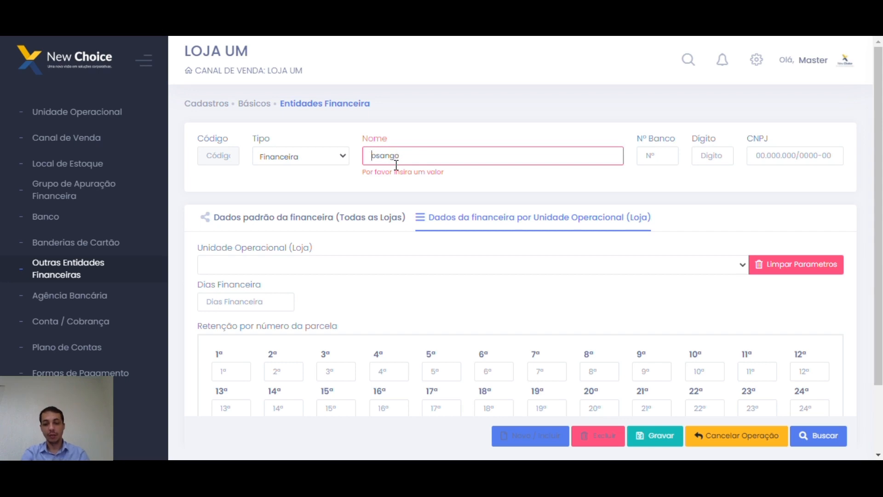
{"action": "type", "text": "L"}
Choose LOJA DOIS as the store in the per-store financing settings.
{"action": "left_click", "coordinate": [299, 266]}
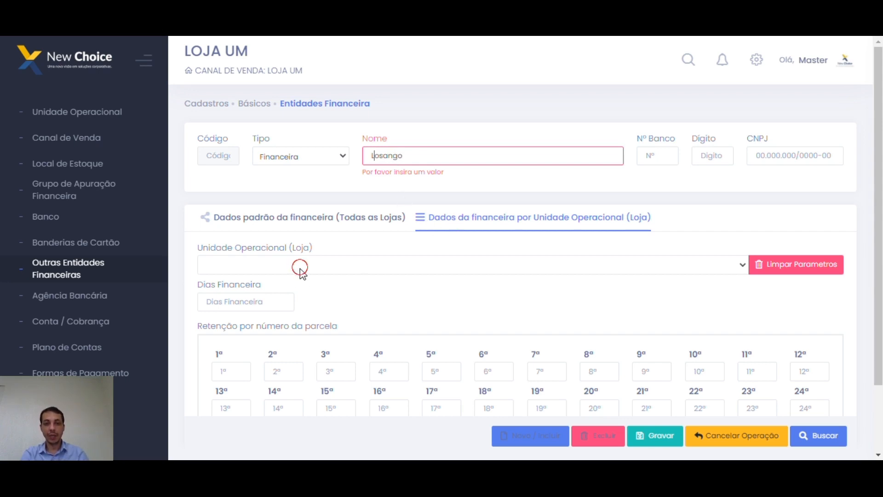
{"action": "left_click", "coordinate": [270, 276]}
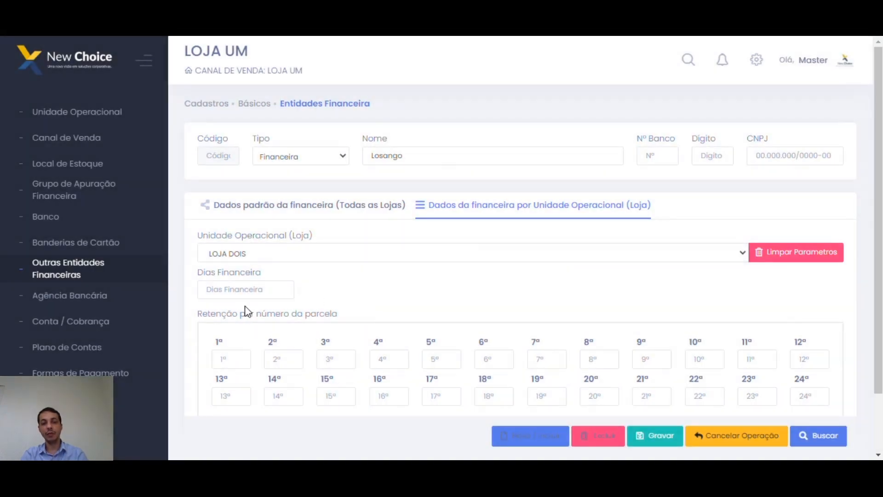
{"action": "left_click", "coordinate": [249, 290]}
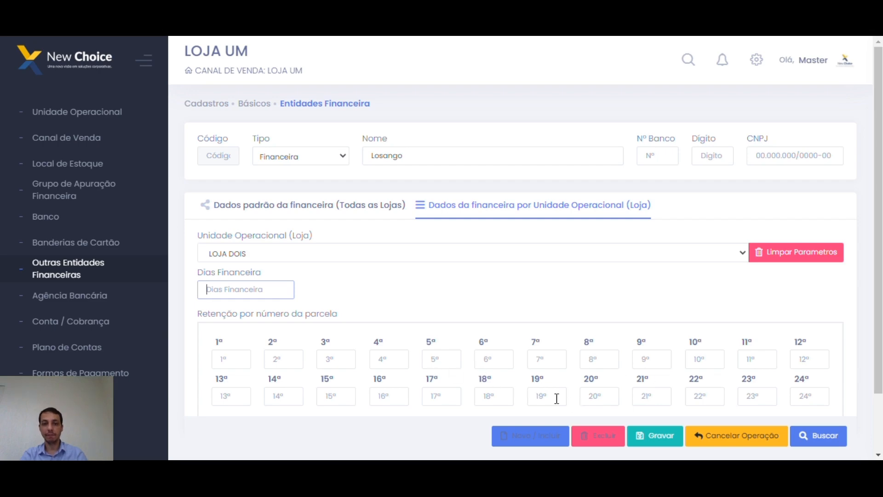
{"action": "left_click", "coordinate": [332, 157]}
Switch the entity type to Convênio, rename Losango to Newchoice, and go to Agência Bancária.
{"action": "left_click", "coordinate": [293, 215]}
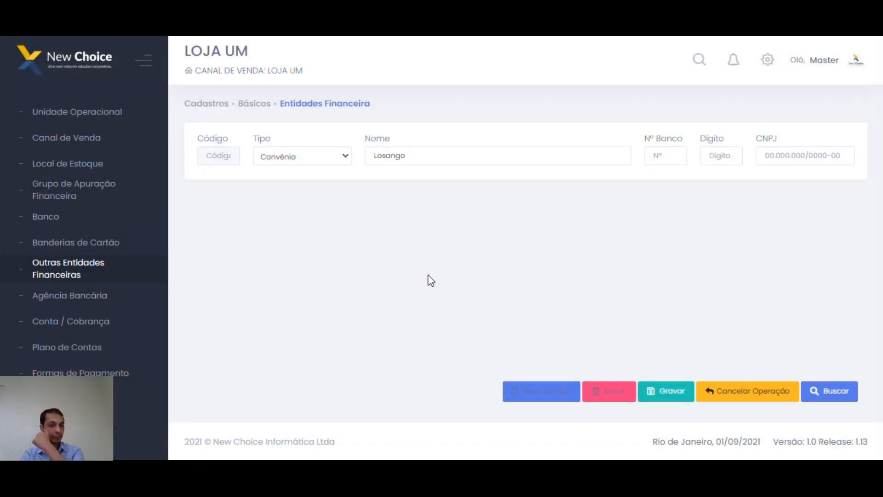
{"action": "left_click_drag", "start_coordinate": [433, 154], "coordinate": [355, 158]}
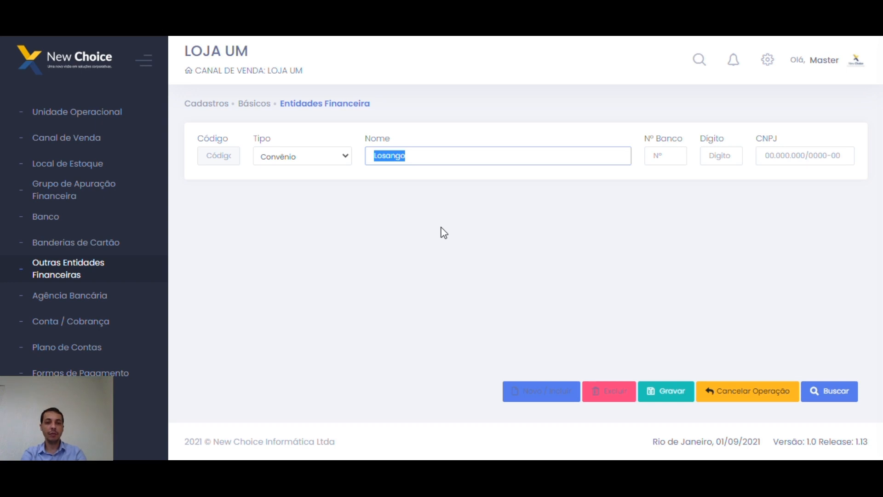
{"action": "type", "text": "NEwchoice"}
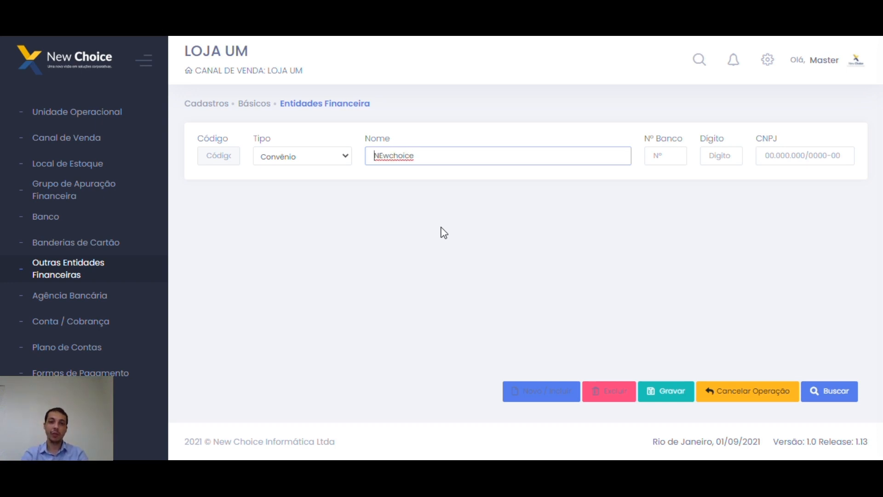
{"action": "key", "text": "Delete"}
{"action": "type", "text": "e"}
{"action": "key", "text": "End"}
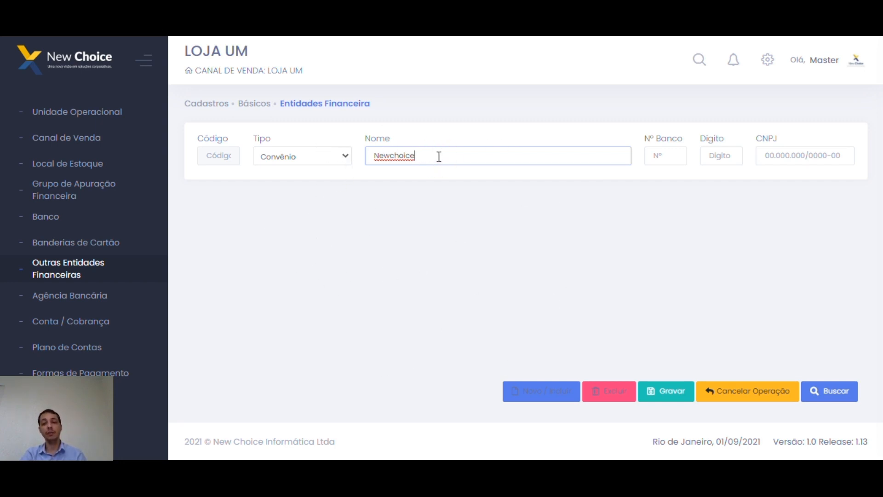
{"action": "left_click", "coordinate": [454, 207]}
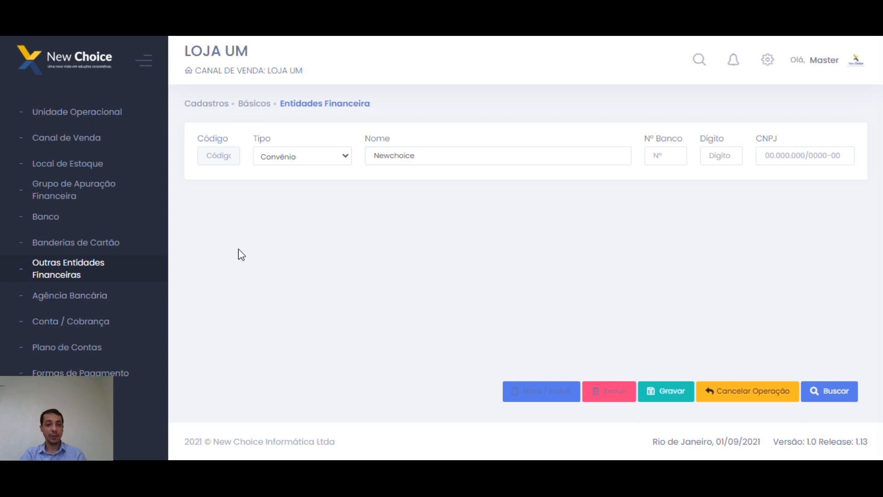
{"action": "left_click", "coordinate": [85, 297]}
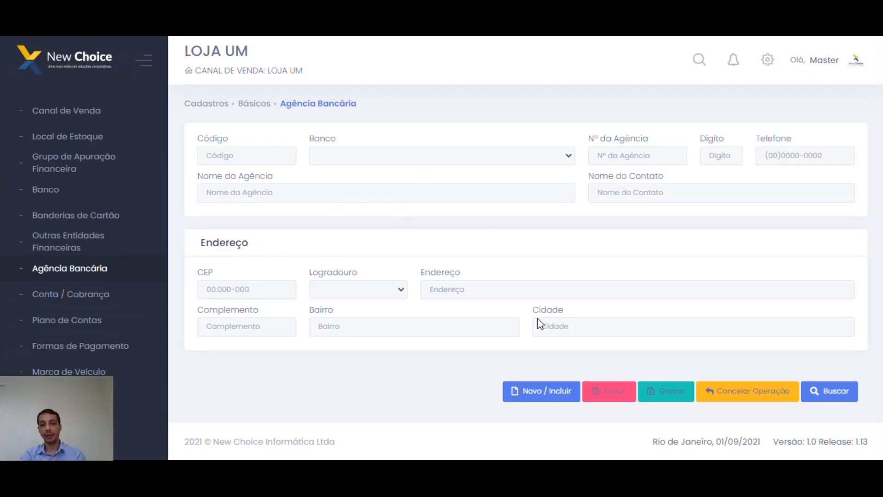
Search branches unfiltered and filtered by 001 - BRASIL, find none, then start a new branch.
{"action": "left_click", "coordinate": [816, 391]}
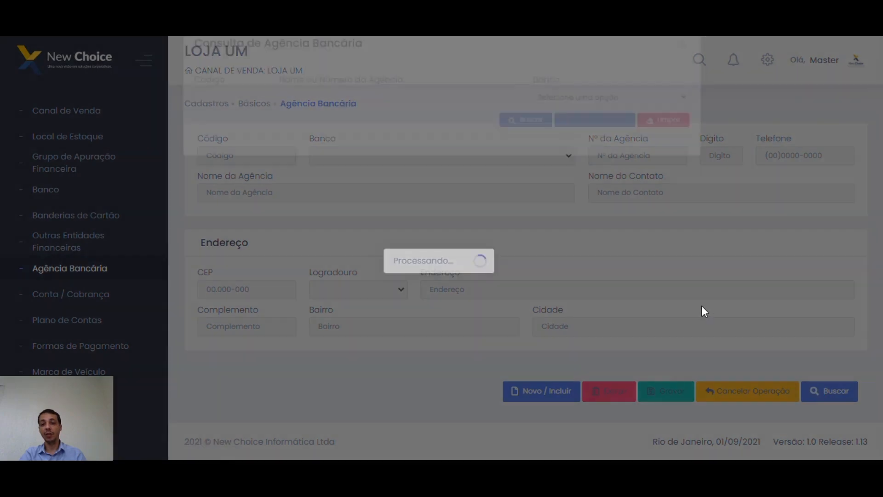
{"action": "left_click", "coordinate": [532, 157]}
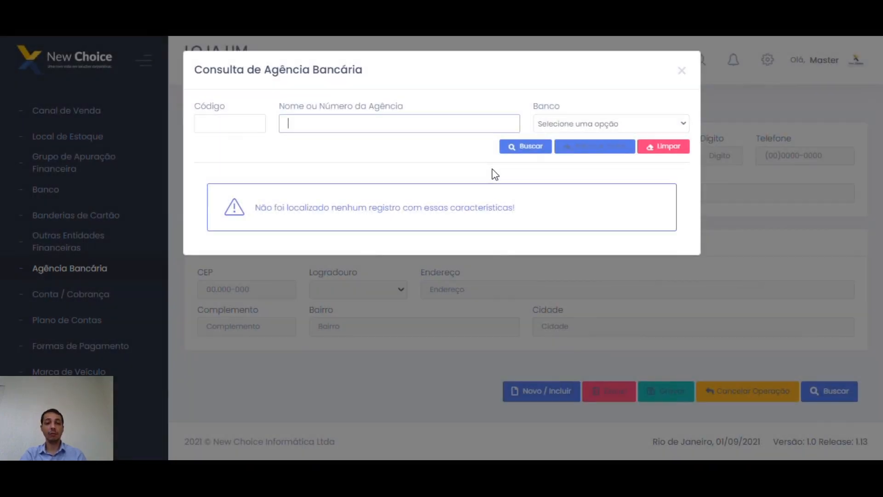
{"action": "left_click", "coordinate": [521, 155]}
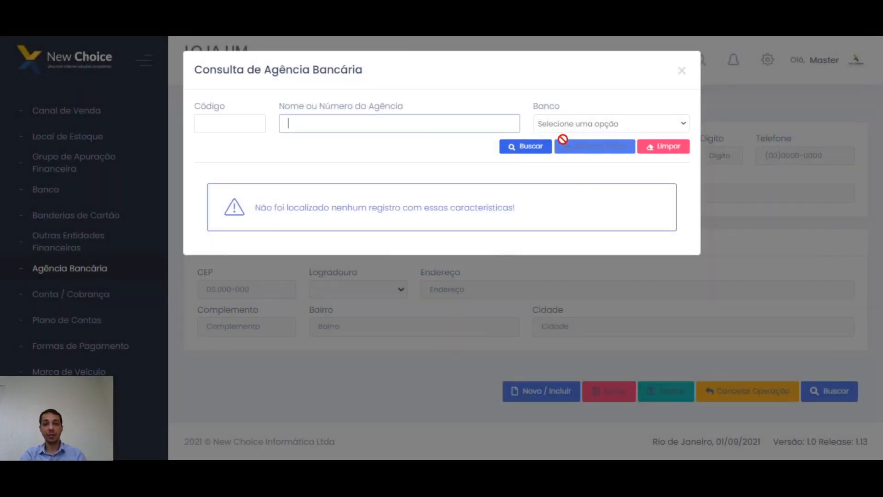
{"action": "left_click", "coordinate": [584, 124]}
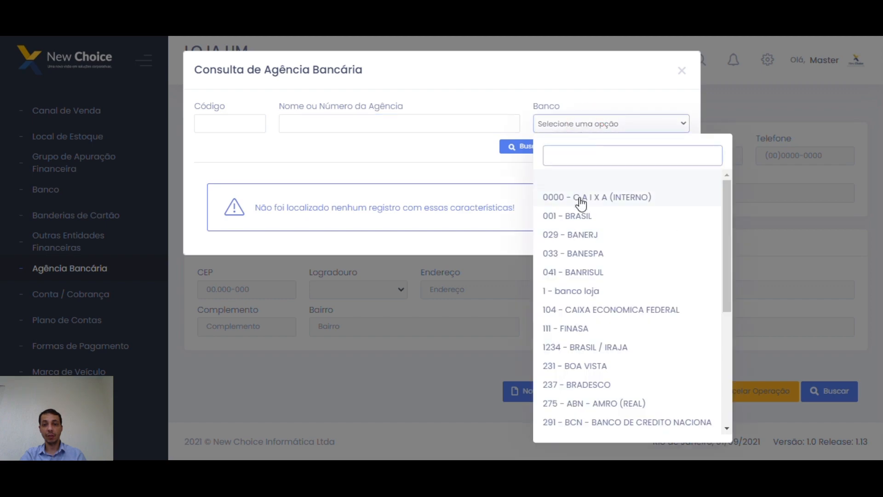
{"action": "left_click", "coordinate": [579, 216]}
{"action": "left_click", "coordinate": [529, 147]}
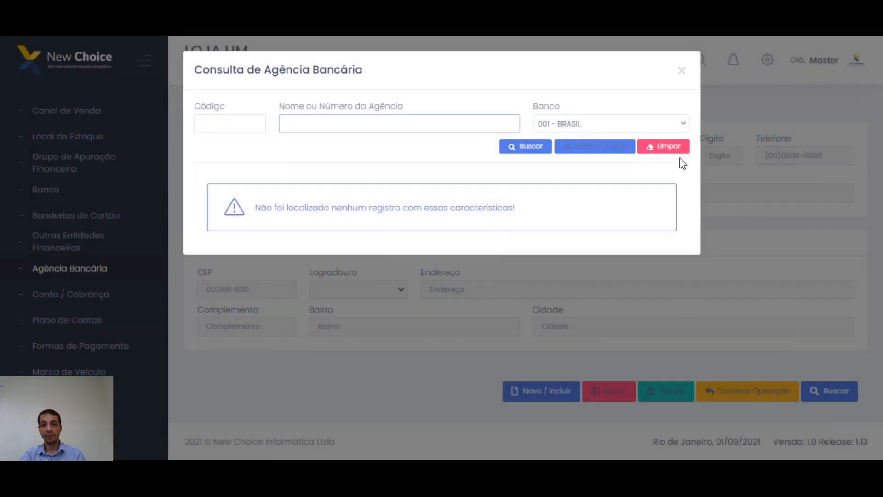
{"action": "left_click", "coordinate": [650, 147]}
{"action": "left_click", "coordinate": [682, 70]}
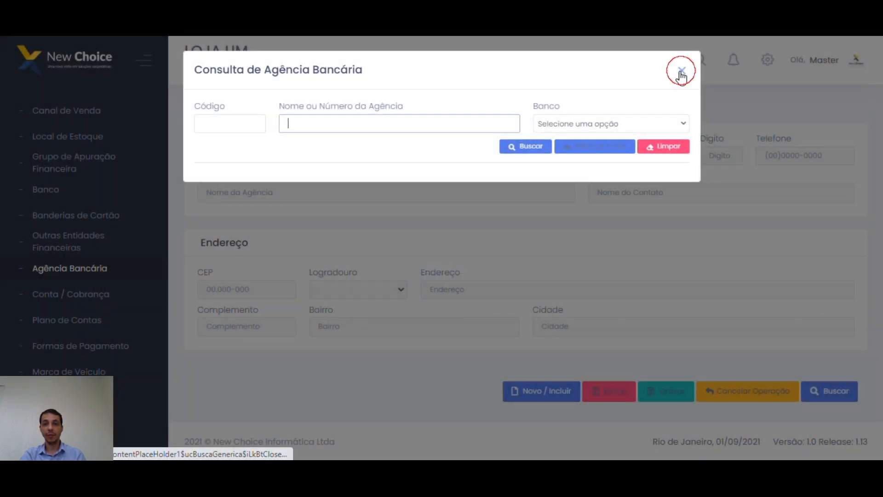
{"action": "left_click", "coordinate": [534, 390]}
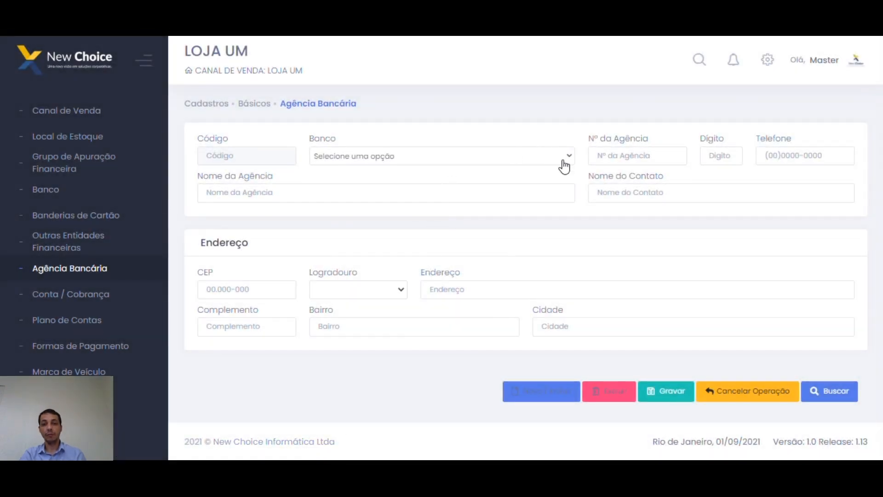
Set the branch's bank to 001 - BRASIL, agency 2222-2, and enter its phone number.
{"action": "left_click", "coordinate": [569, 161]}
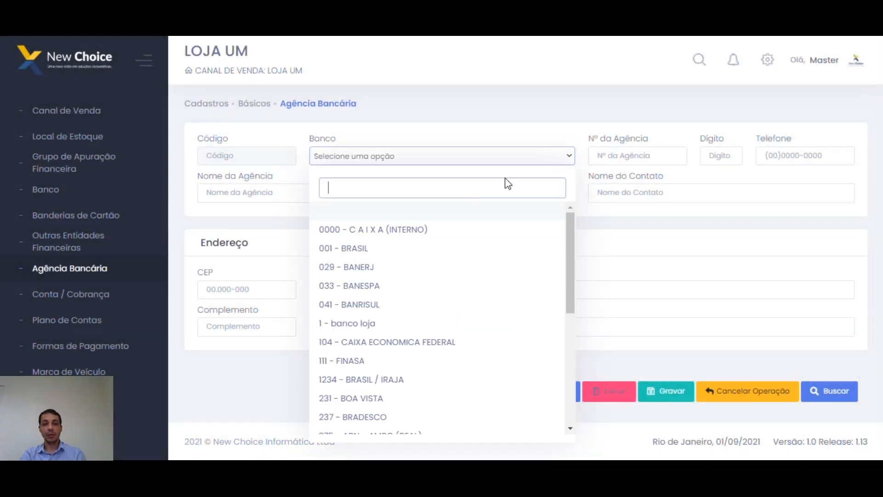
{"action": "left_click", "coordinate": [394, 252]}
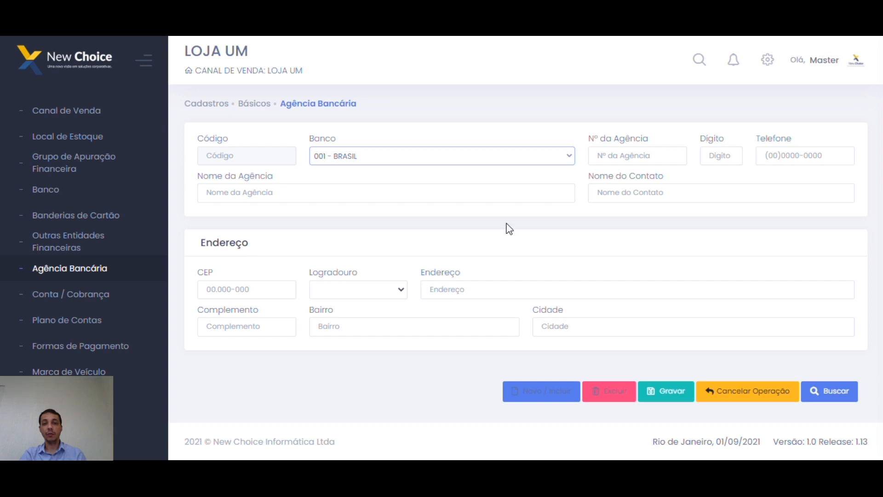
{"action": "left_click", "coordinate": [621, 156]}
{"action": "type", "text": "2222"}
{"action": "left_click", "coordinate": [722, 159]}
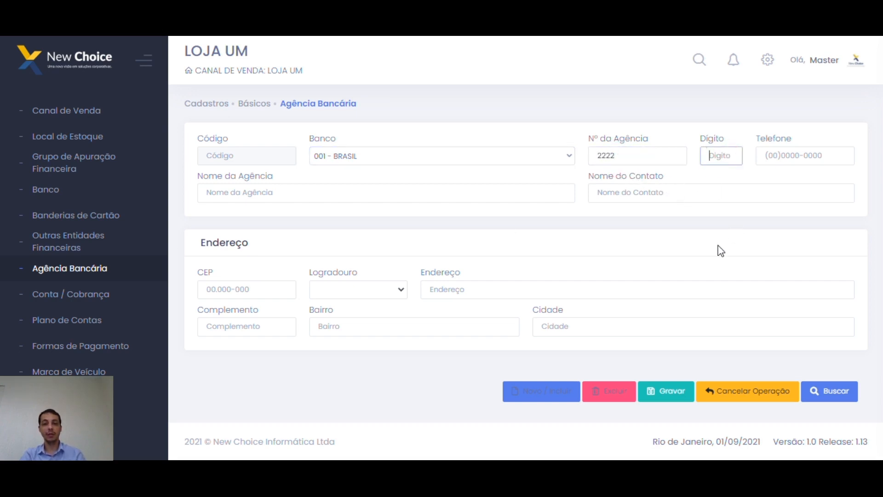
{"action": "type", "text": "2"}
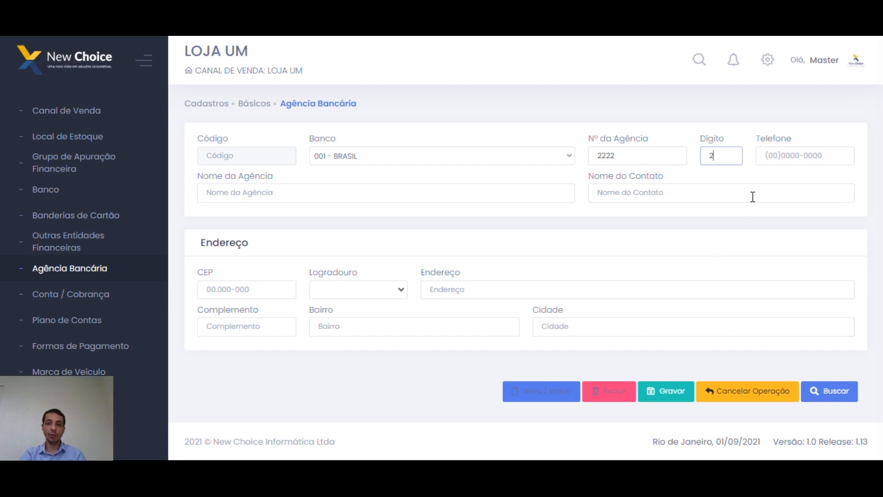
{"action": "left_click", "coordinate": [764, 157]}
{"action": "type", "text": "21)22222-2222"}
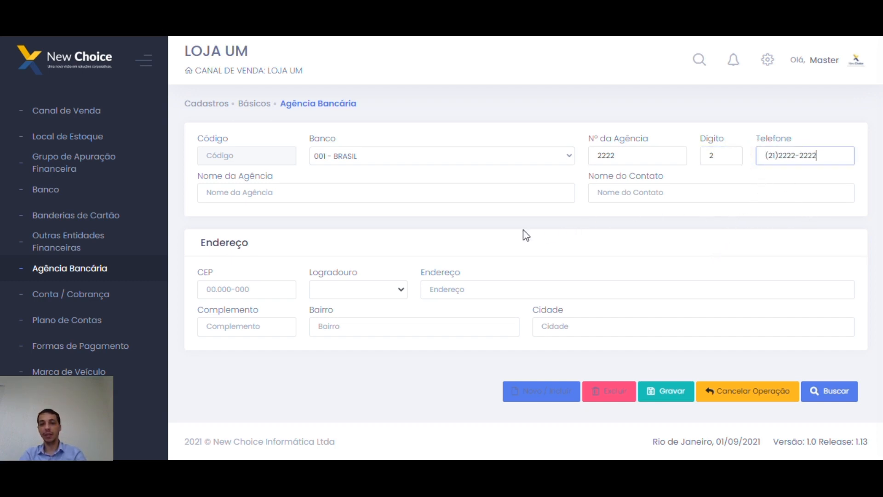
Name the branch Marapendi, replacing test text, and enter the contact person's name.
{"action": "left_click", "coordinate": [395, 195]}
{"action": "type", "text": "asdasd ae"}
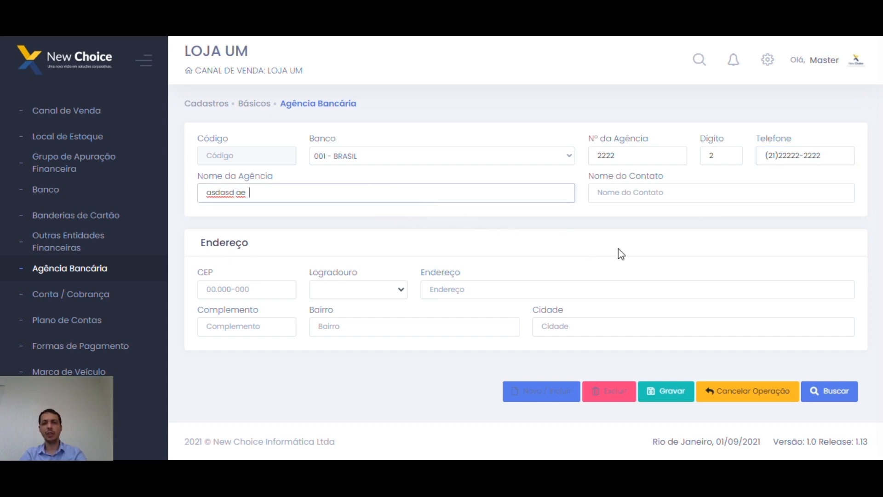
{"action": "left_click", "coordinate": [630, 197]}
{"action": "type", "text": "Rodrigo"}
{"action": "left_click_drag", "start_coordinate": [368, 196], "coordinate": [152, 199]}
{"action": "type", "text": "Marapendi"}
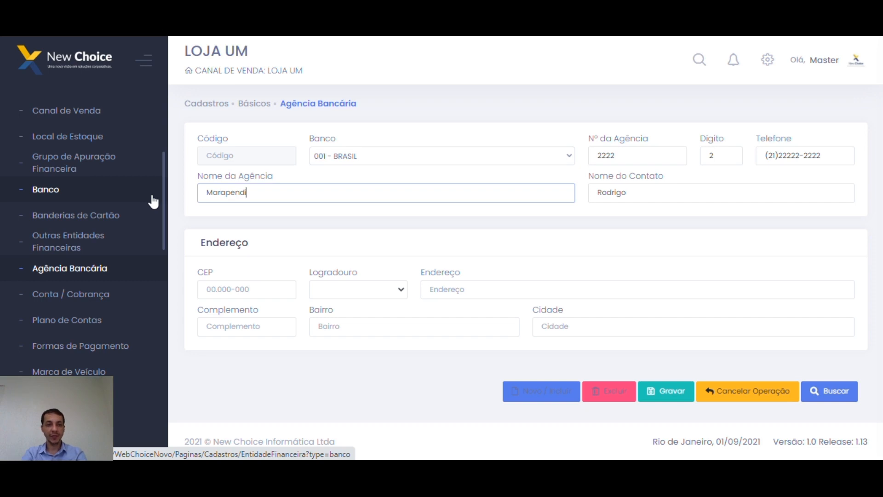
{"action": "left_click", "coordinate": [214, 298]}
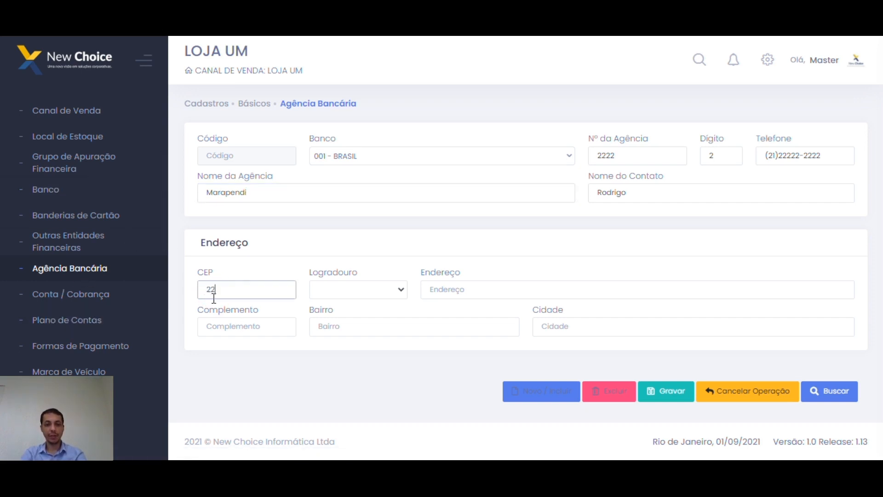
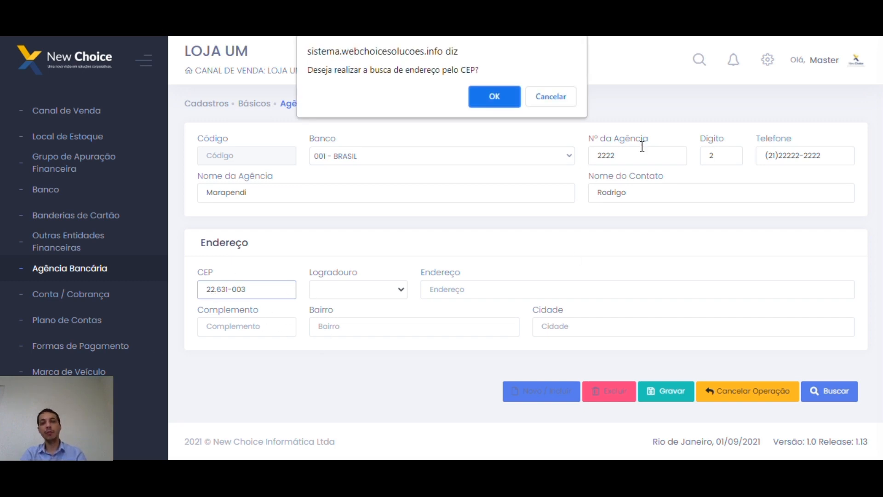
{"action": "left_click", "coordinate": [500, 105]}
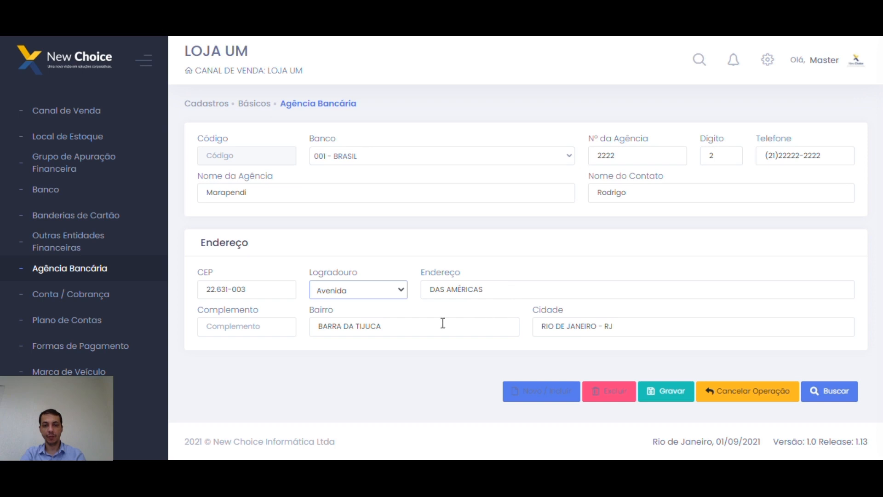
{"action": "left_click", "coordinate": [523, 290]}
{"action": "left_click", "coordinate": [665, 392]}
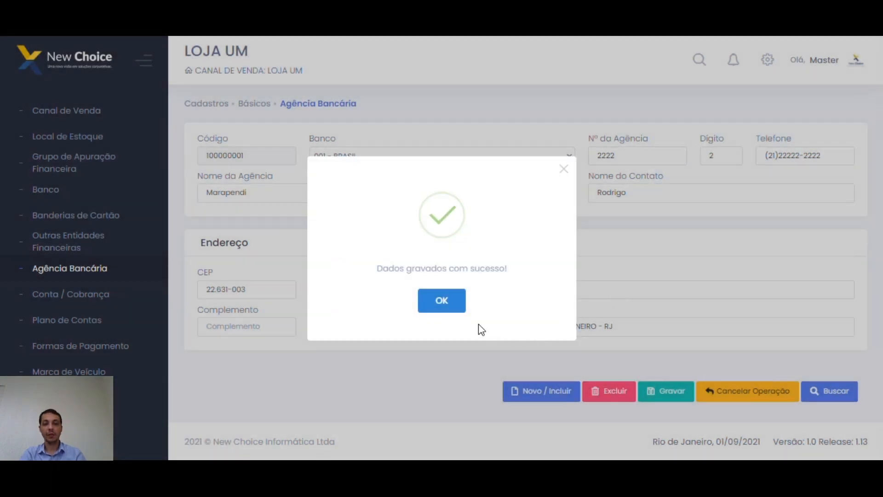
{"action": "left_click", "coordinate": [443, 308]}
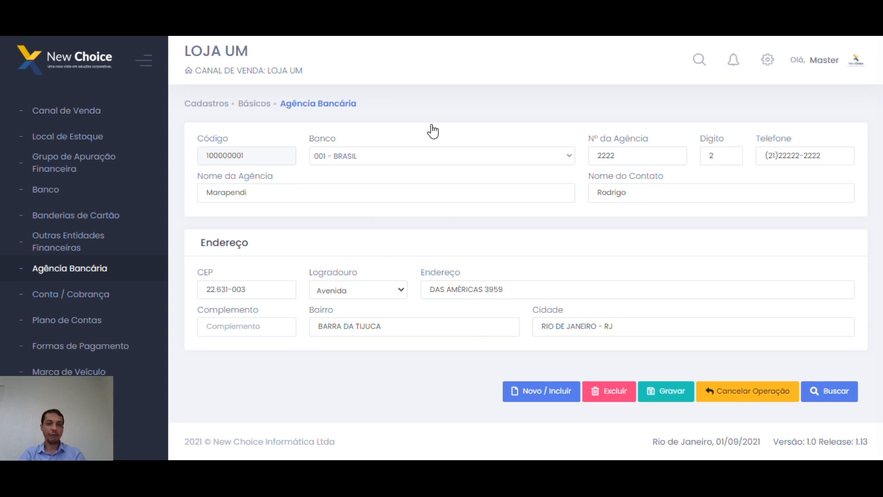
Point out the Nº da Agência 2222 and Dígito fields, then go to Conta / Cobrança.
{"action": "double_click", "coordinate": [640, 155]}
{"action": "double_click", "coordinate": [730, 154]}
{"action": "double_click", "coordinate": [641, 157]}
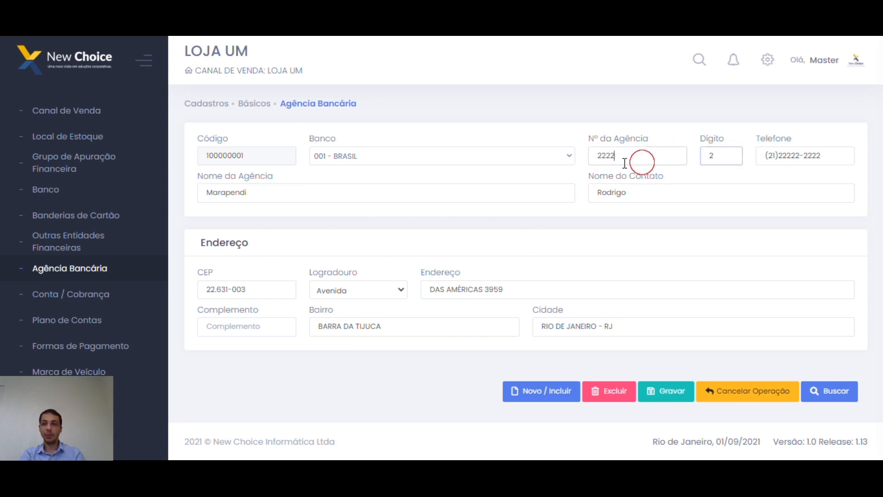
{"action": "double_click", "coordinate": [727, 156]}
{"action": "left_click_drag", "start_coordinate": [642, 155], "coordinate": [593, 156]}
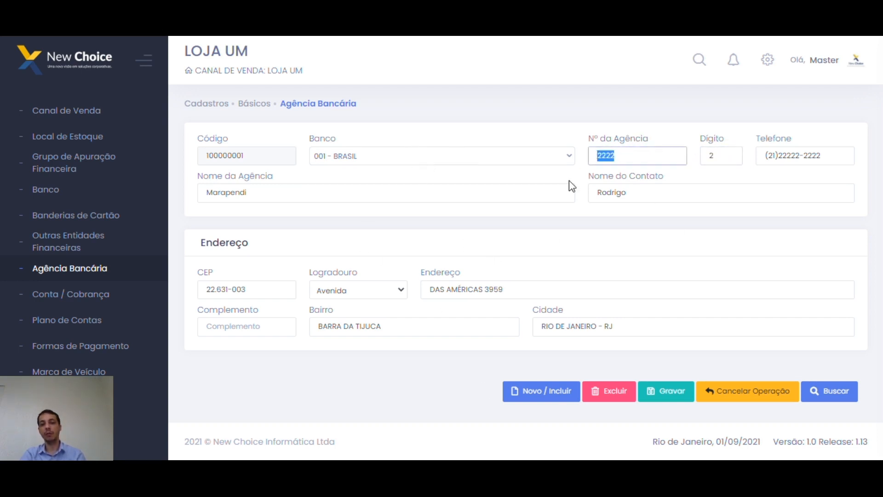
{"action": "double_click", "coordinate": [633, 152]}
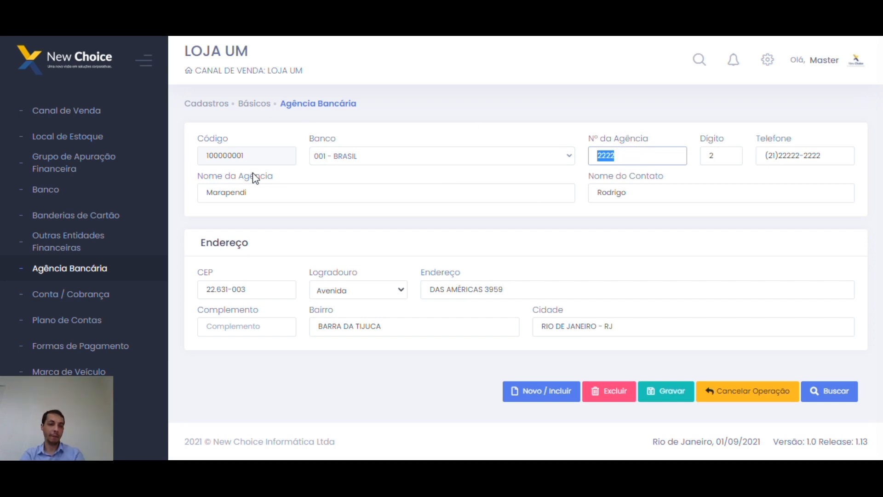
{"action": "left_click", "coordinate": [95, 296]}
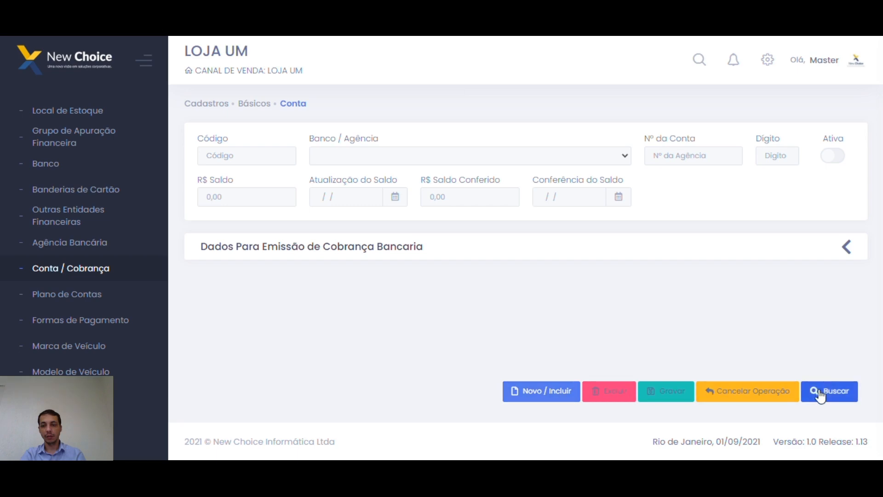
{"action": "left_click", "coordinate": [804, 386]}
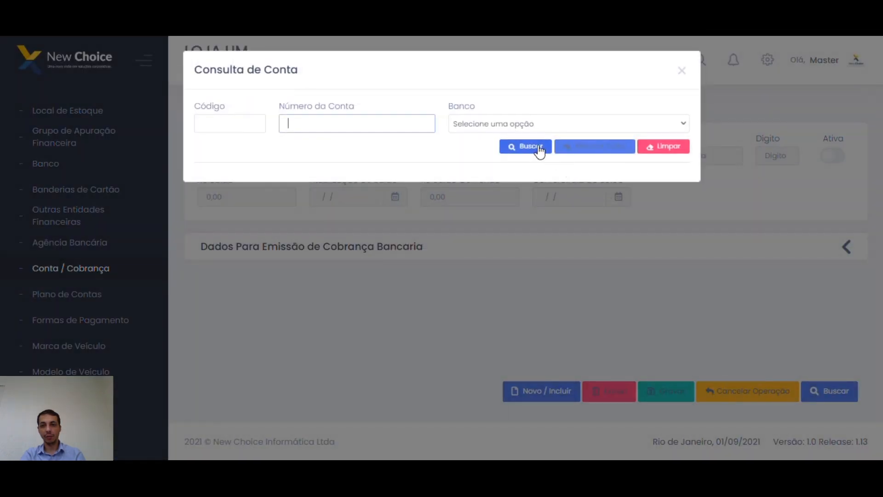
{"action": "left_click", "coordinate": [535, 147]}
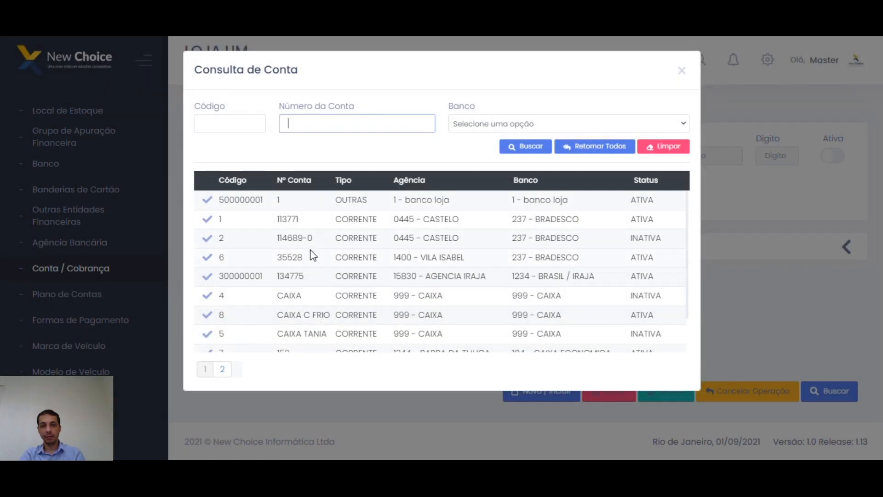
{"action": "left_click", "coordinate": [208, 257]}
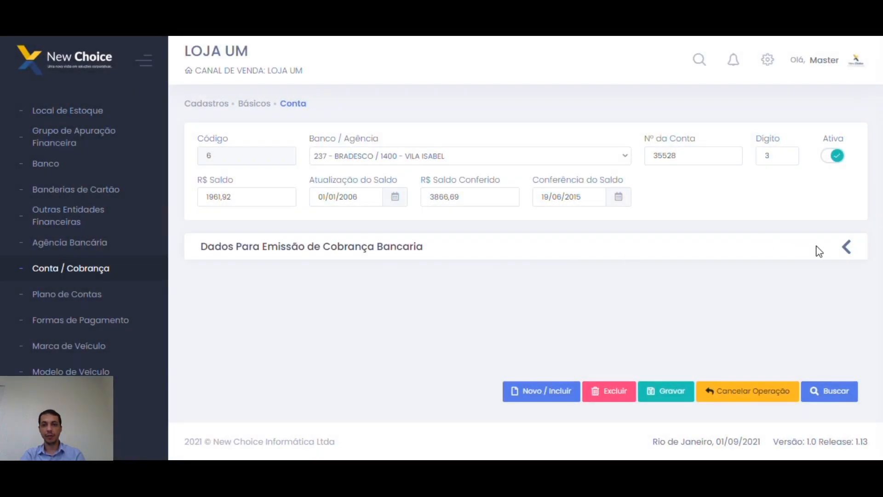
{"action": "left_click", "coordinate": [847, 248]}
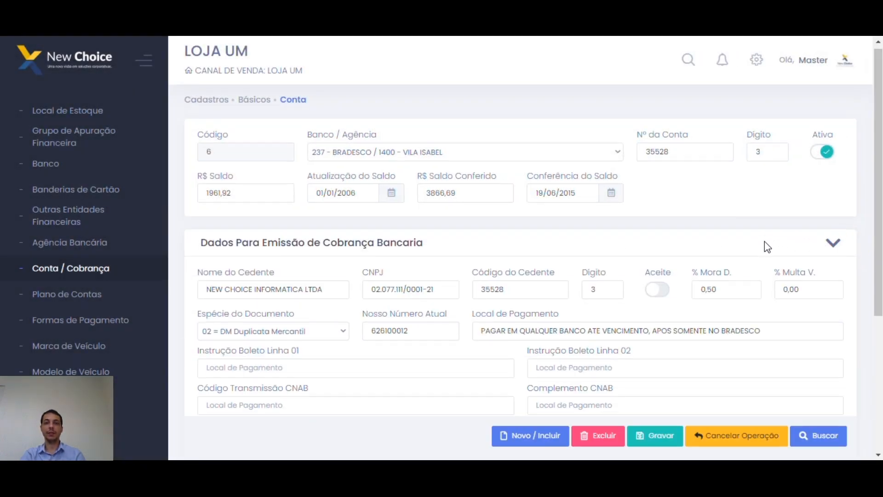
{"action": "scroll", "coordinate": [834, 187], "scroll_direction": "down", "scroll_amount": 1}
{"action": "left_click", "coordinate": [834, 184]}
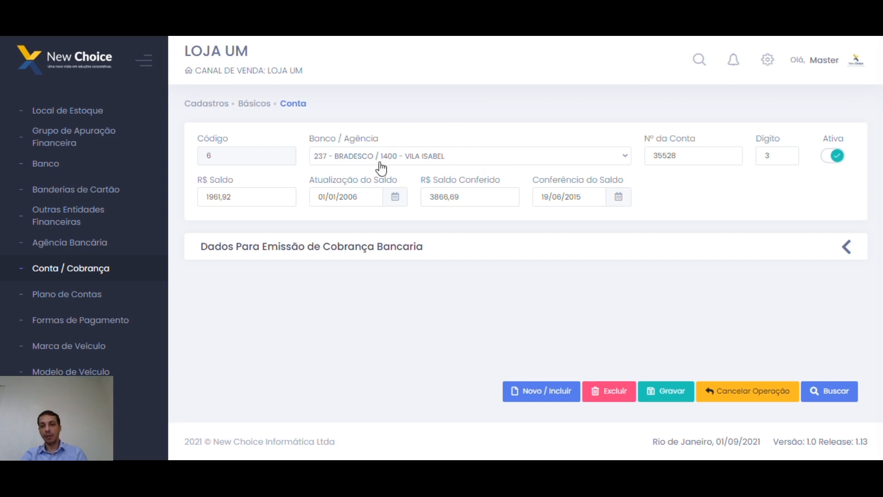
{"action": "double_click", "coordinate": [705, 153]}
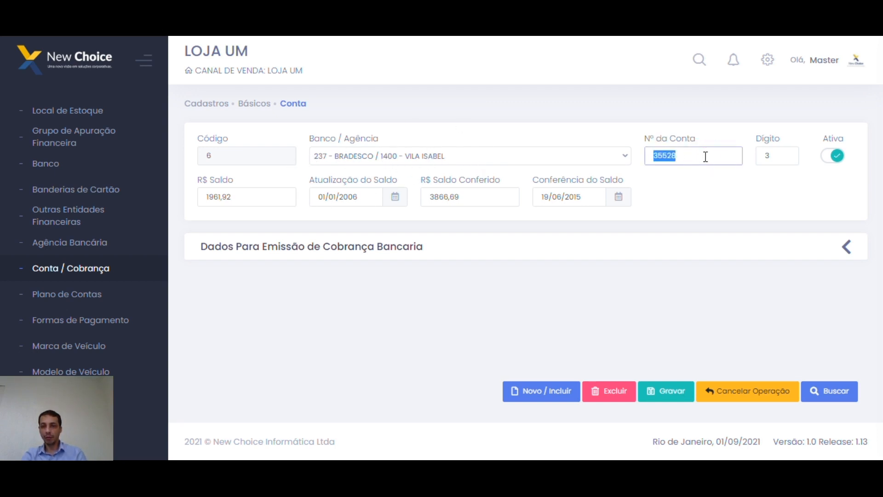
{"action": "double_click", "coordinate": [790, 153]}
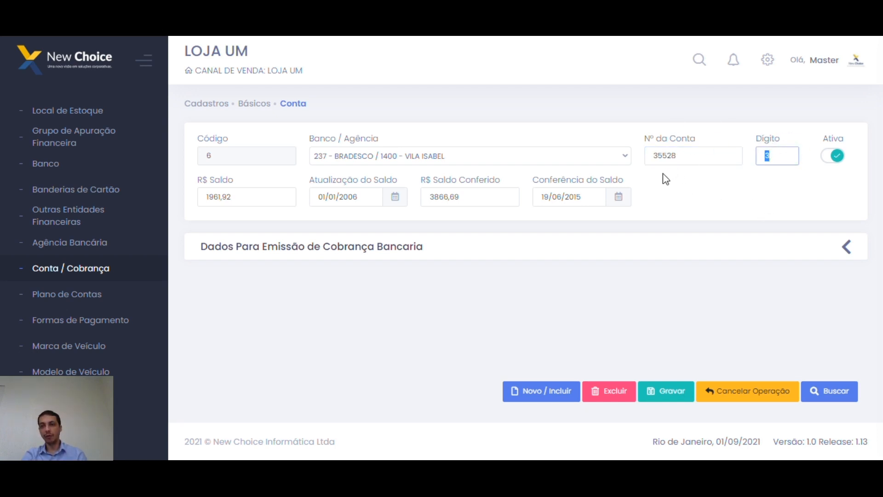
{"action": "left_click", "coordinate": [834, 159]}
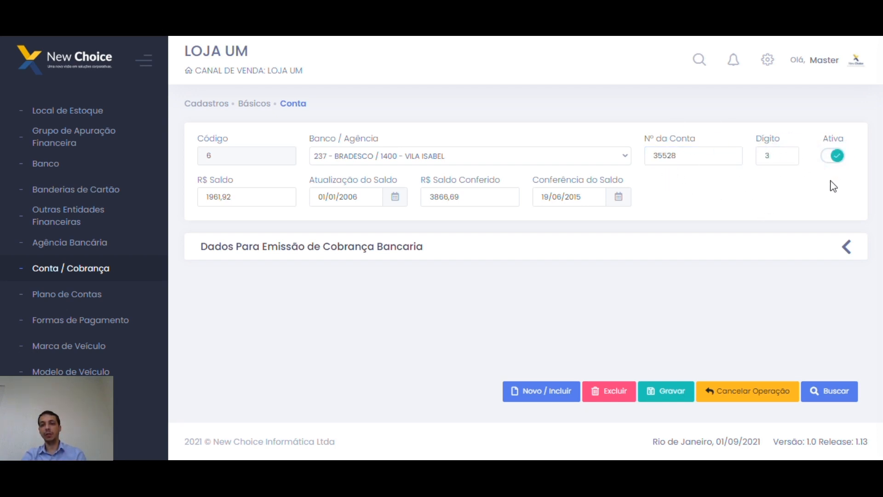
{"action": "double_click", "coordinate": [266, 201]}
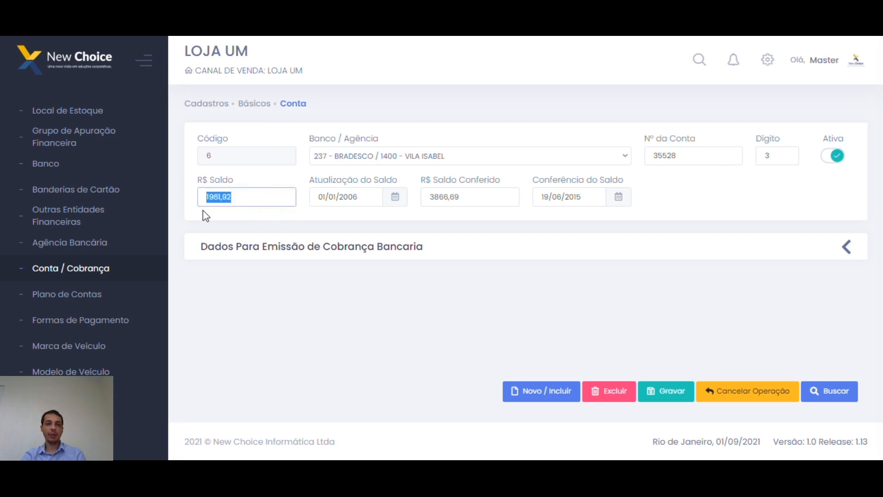
{"action": "left_click", "coordinate": [255, 201]}
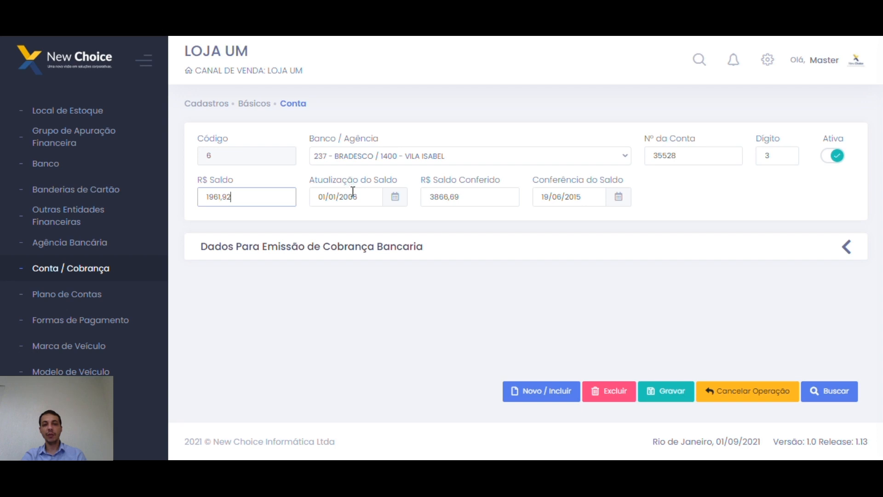
{"action": "left_click", "coordinate": [366, 198]}
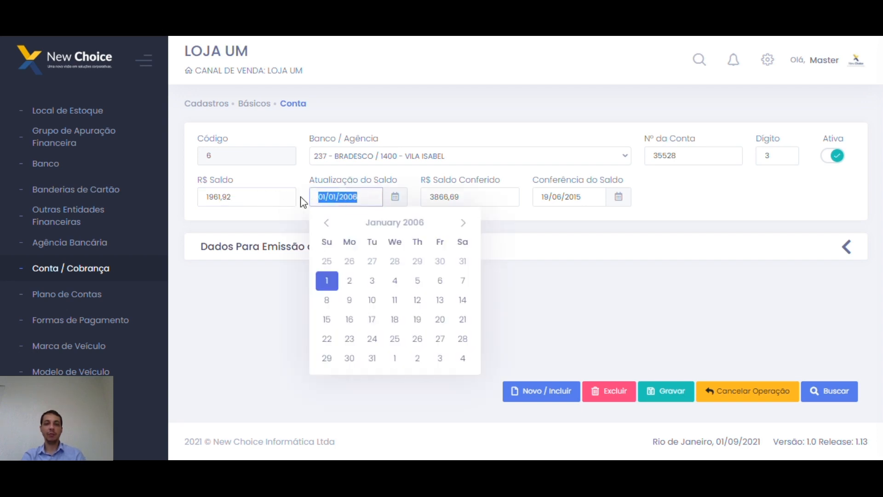
{"action": "left_click", "coordinate": [637, 214]}
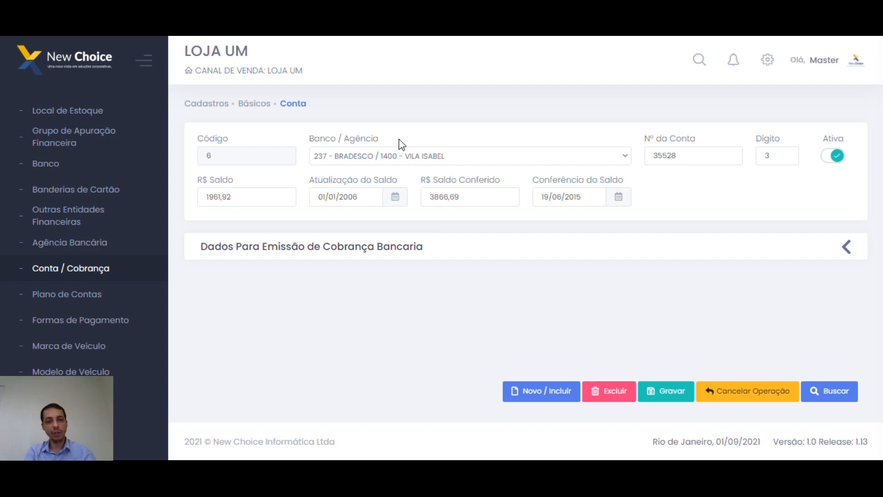
{"action": "left_click", "coordinate": [370, 197]}
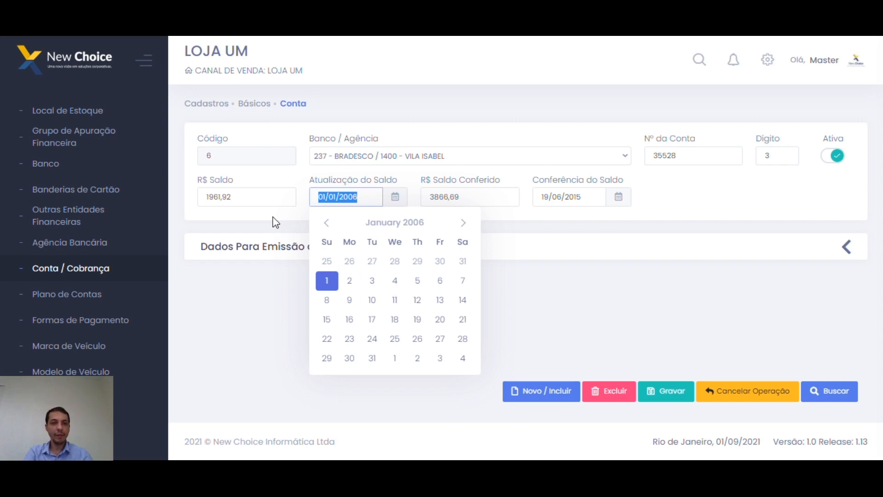
{"action": "left_click", "coordinate": [256, 197]}
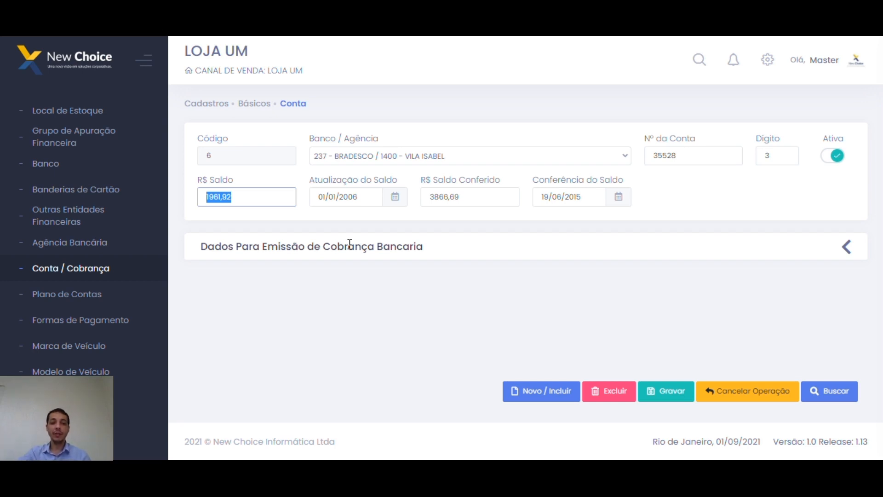
{"action": "left_click", "coordinate": [509, 197]}
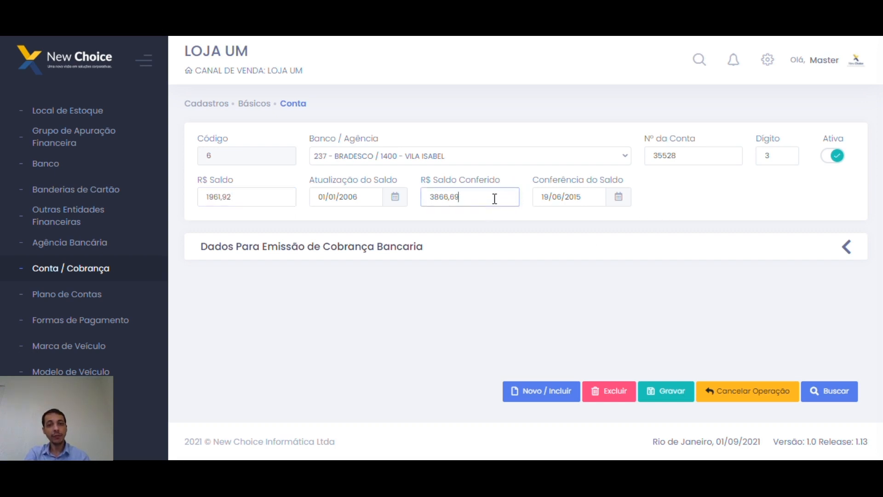
{"action": "left_click_drag", "start_coordinate": [456, 197], "coordinate": [429, 197]}
{"action": "left_click", "coordinate": [600, 197]}
{"action": "left_click", "coordinate": [533, 181]}
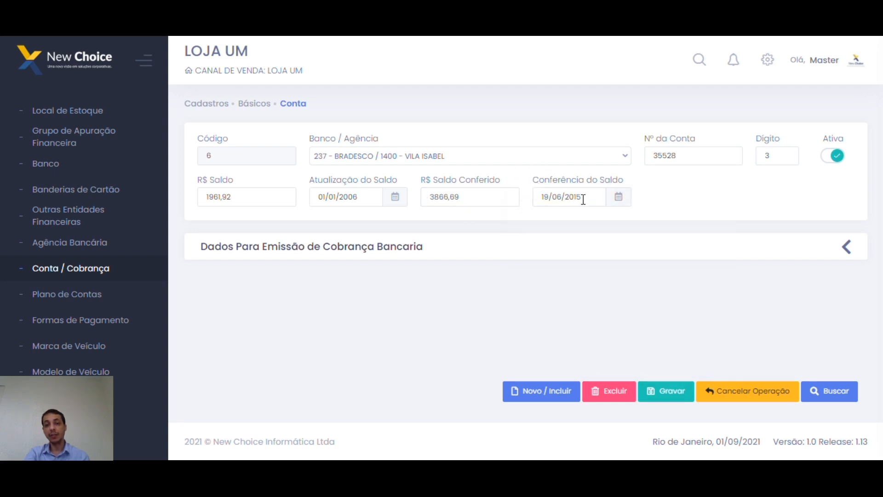
{"action": "left_click_drag", "start_coordinate": [479, 197], "coordinate": [421, 200]}
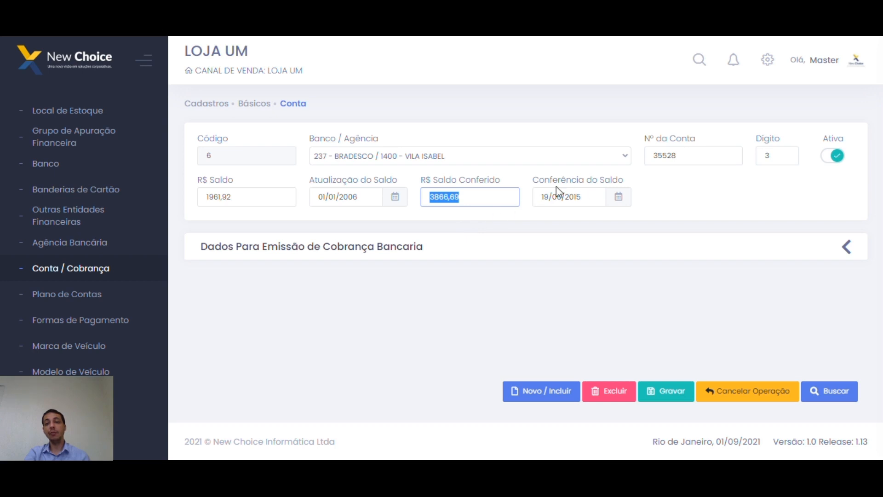
{"action": "left_click", "coordinate": [583, 197]}
{"action": "left_click", "coordinate": [681, 204]}
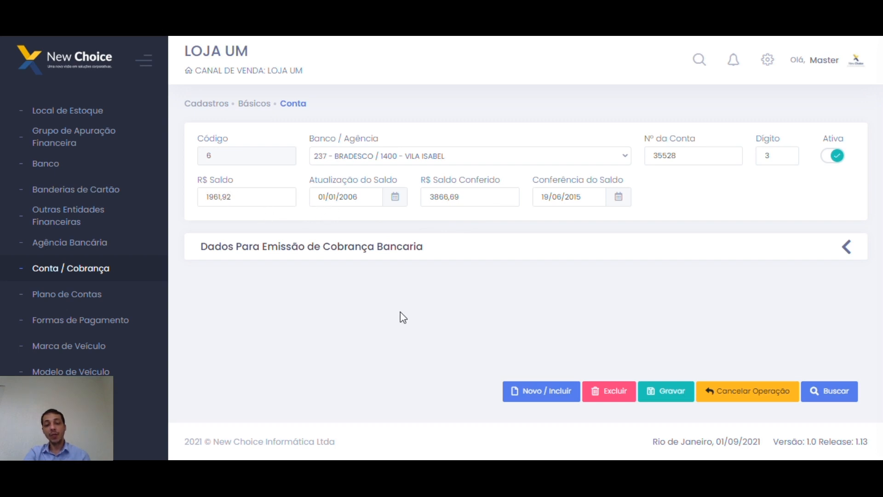
{"action": "left_click", "coordinate": [736, 196]}
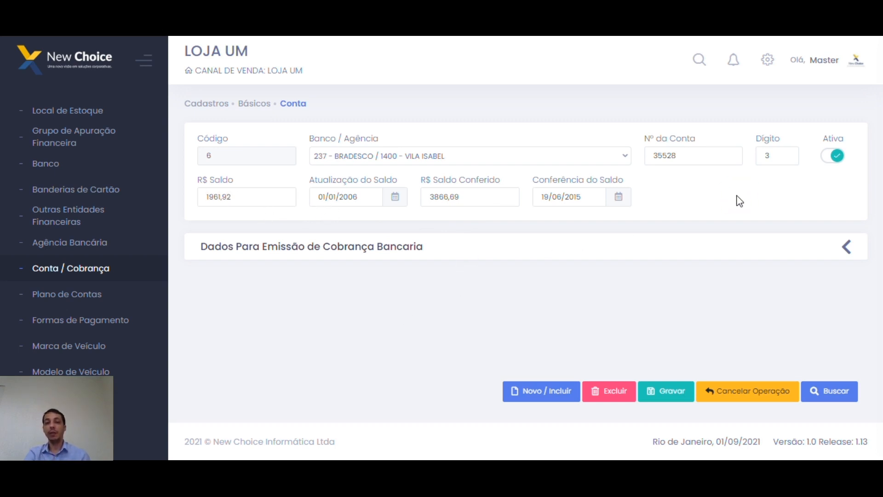
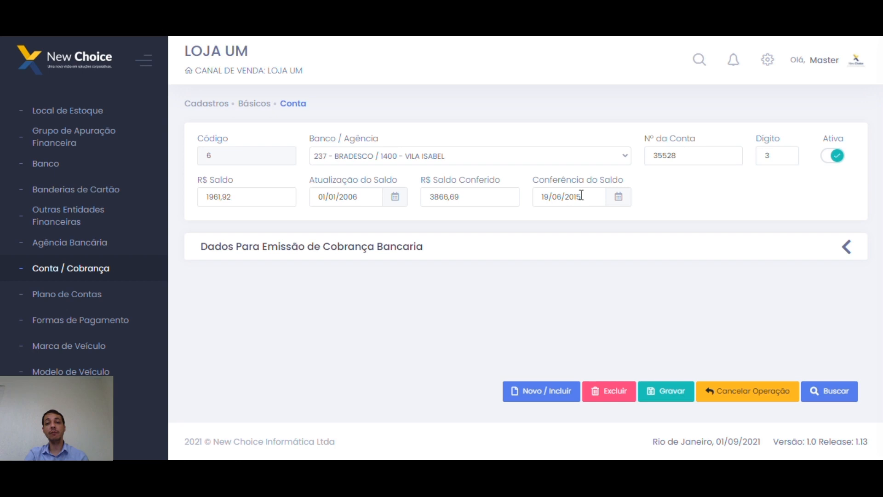
Check the Conferência do Saldo calendar, leaving the date at 19/06/2015.
{"action": "left_click_drag", "start_coordinate": [592, 195], "coordinate": [543, 195]}
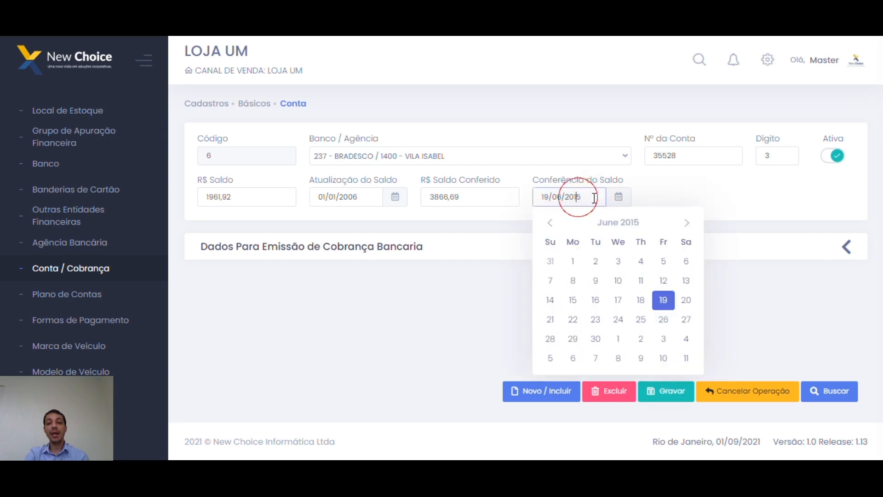
{"action": "left_click", "coordinate": [664, 202]}
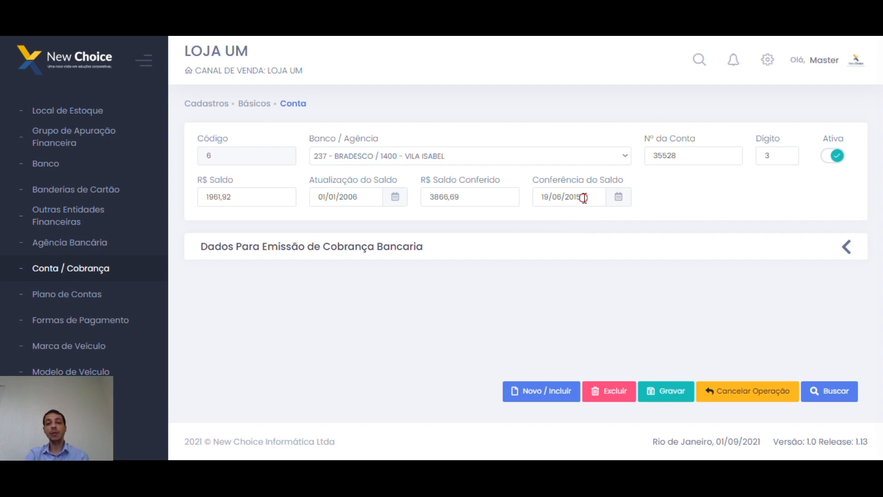
{"action": "left_click_drag", "start_coordinate": [582, 197], "coordinate": [539, 197]}
{"action": "left_click", "coordinate": [703, 186]}
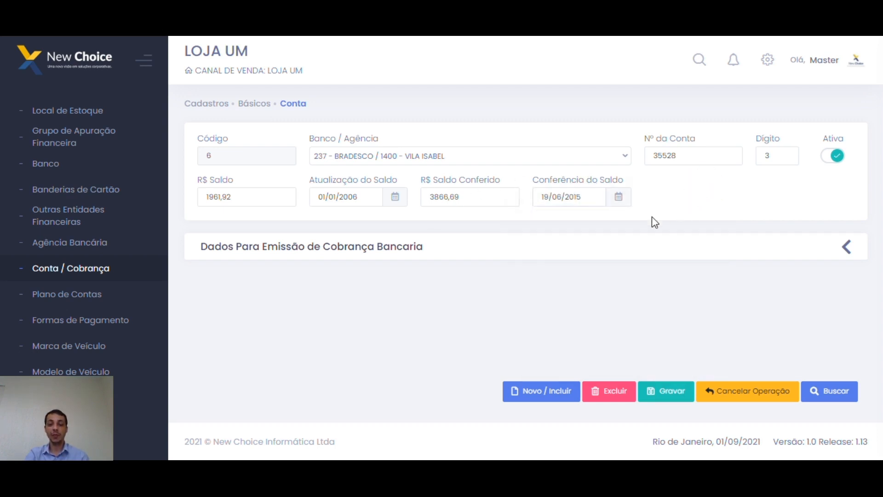
Expand Dados Para Emissão de Cobrança Bancaria and point out the Nome do Cedente and CNPJ values.
{"action": "left_click_drag", "start_coordinate": [200, 247], "coordinate": [418, 250]}
{"action": "left_click", "coordinate": [487, 284]}
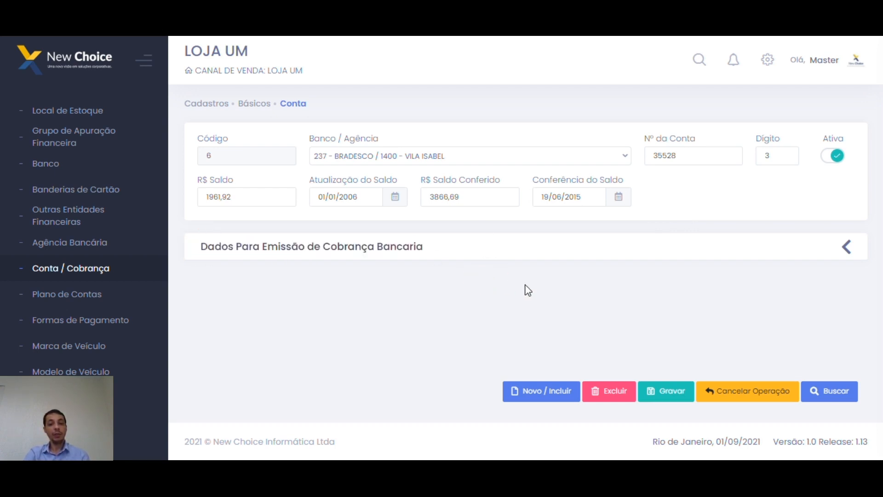
{"action": "left_click", "coordinate": [846, 247]}
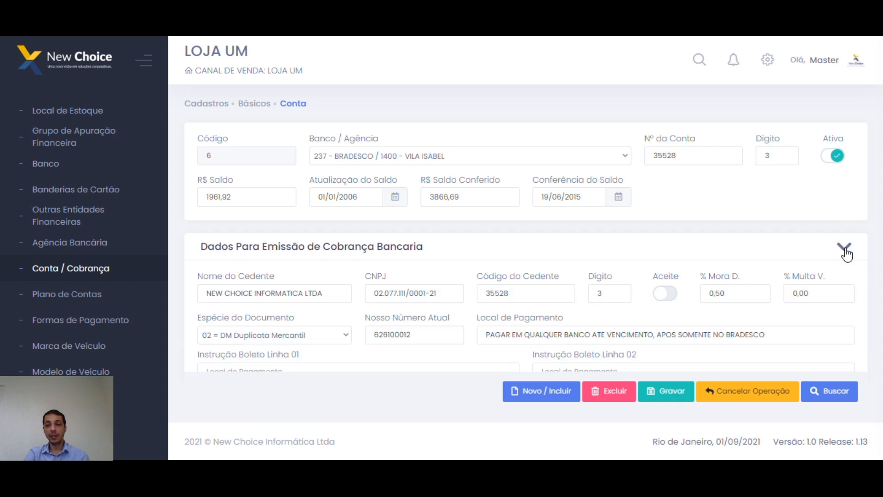
{"action": "scroll", "coordinate": [769, 230], "scroll_direction": "down", "scroll_amount": 2}
{"action": "scroll", "coordinate": [764, 226], "scroll_direction": "down", "scroll_amount": 1}
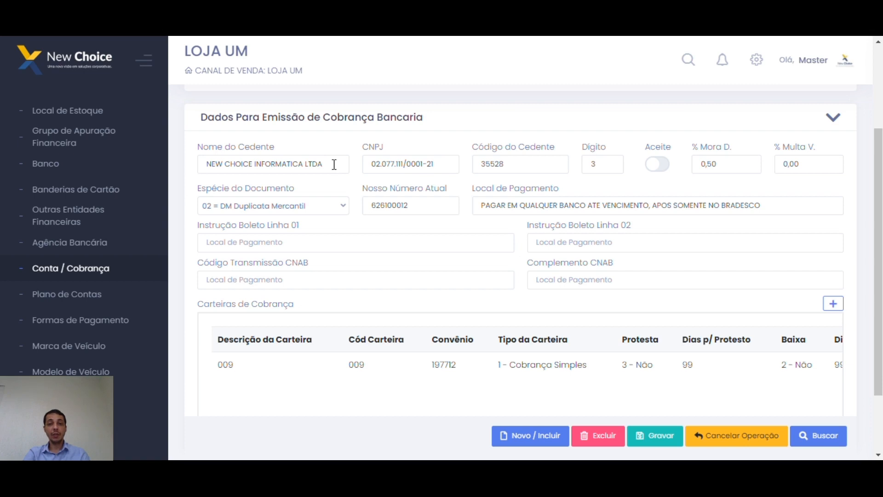
{"action": "left_click_drag", "start_coordinate": [334, 164], "coordinate": [197, 163]}
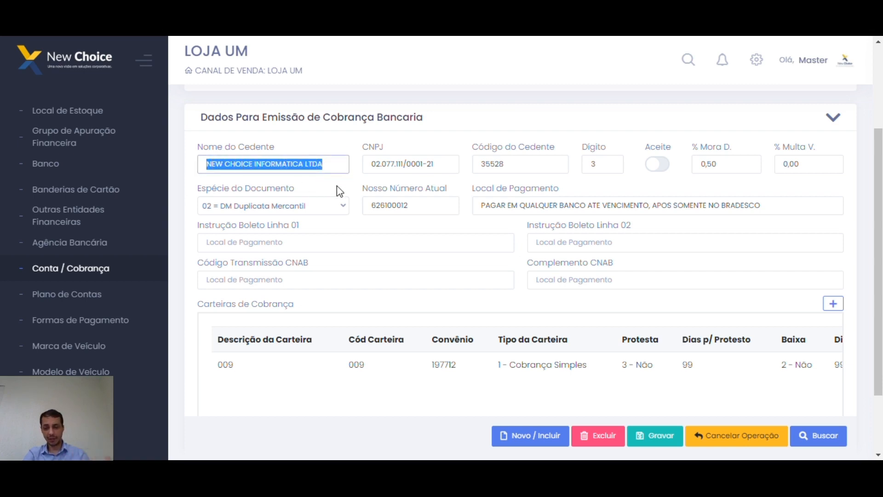
{"action": "left_click_drag", "start_coordinate": [445, 164], "coordinate": [352, 164]}
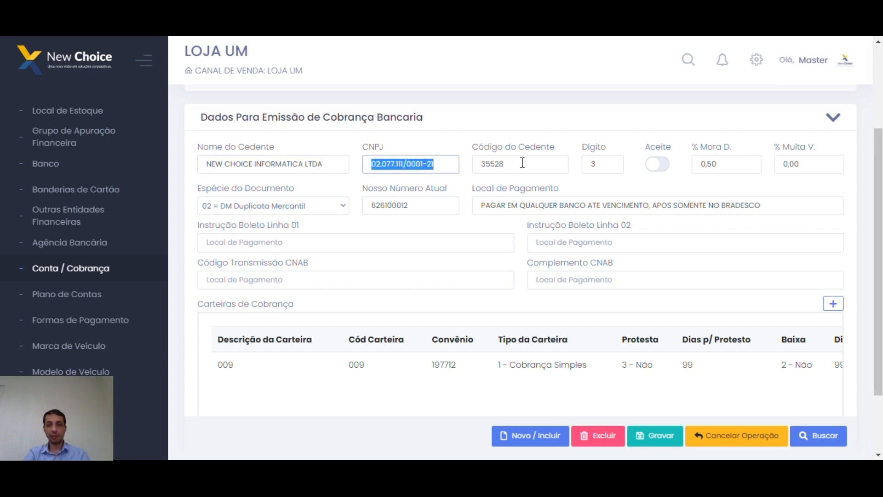
Compare Código do Cedente with Nº da Conta and Dígito, leaving Aceite unchecked.
{"action": "scroll", "coordinate": [524, 165], "scroll_direction": "up", "scroll_amount": 3}
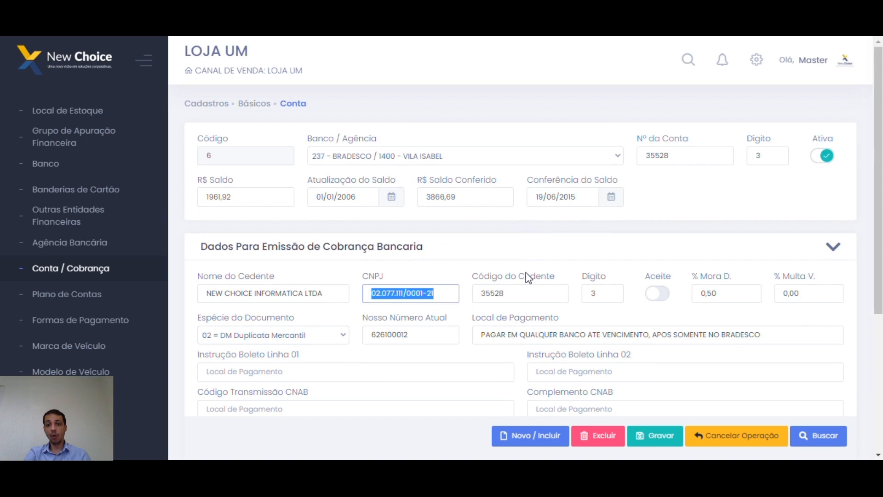
{"action": "left_click", "coordinate": [529, 289]}
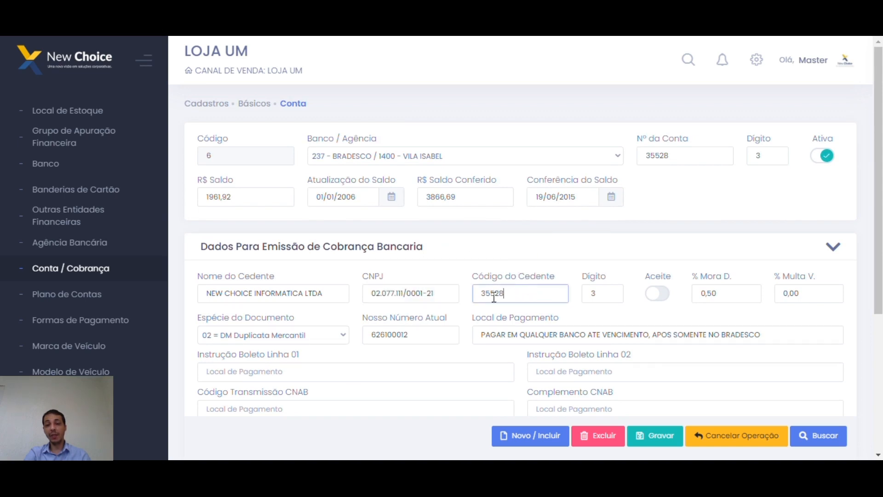
{"action": "left_click", "coordinate": [523, 300]}
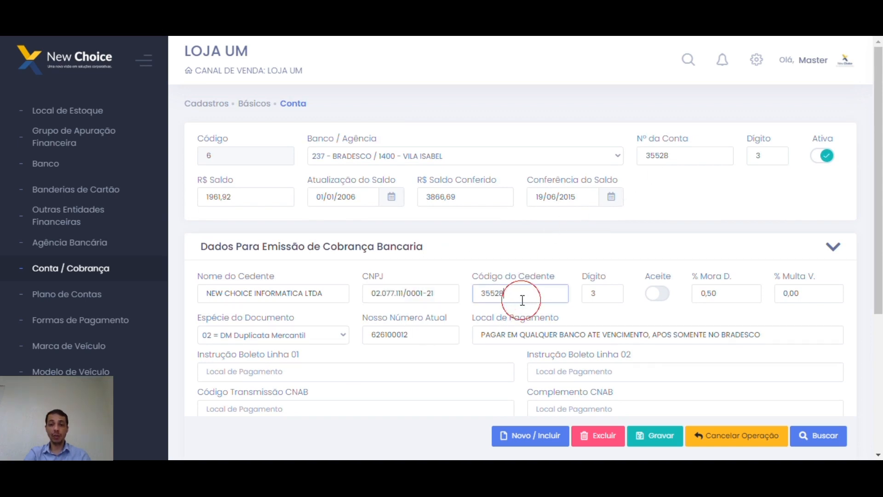
{"action": "left_click", "coordinate": [682, 158]}
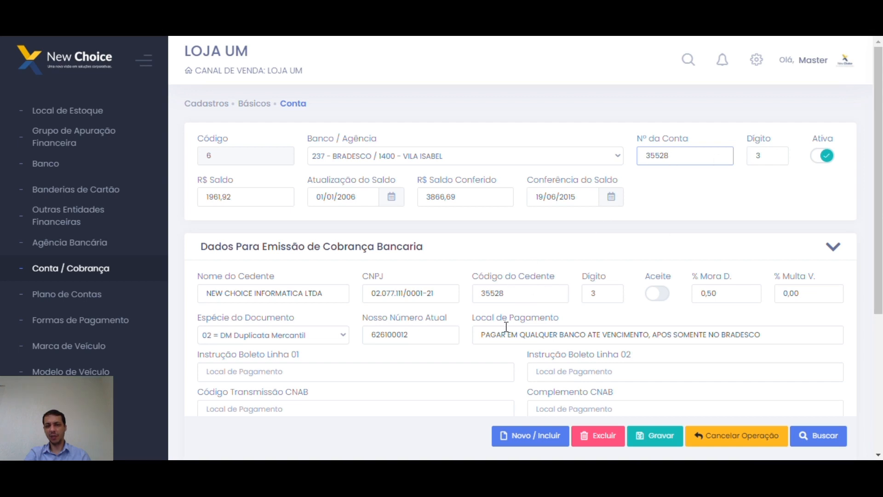
{"action": "left_click", "coordinate": [603, 293]}
{"action": "left_click", "coordinate": [538, 295]}
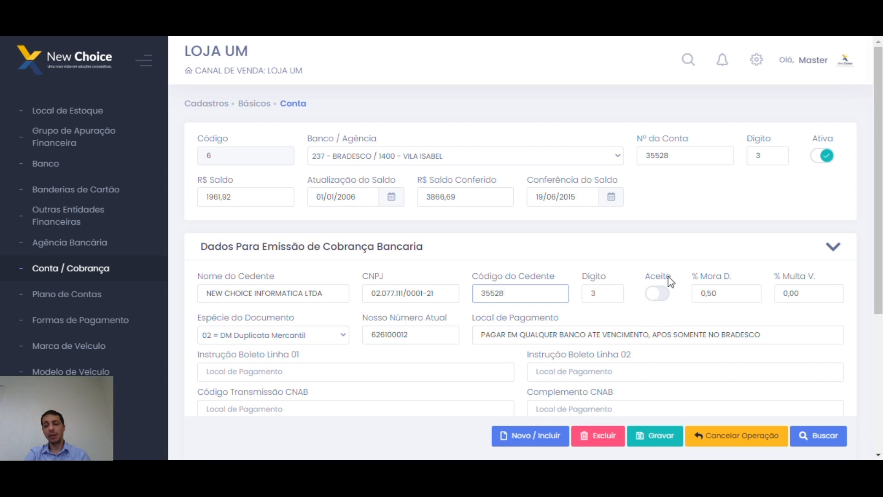
{"action": "left_click", "coordinate": [658, 299]}
{"action": "left_click", "coordinate": [657, 299]}
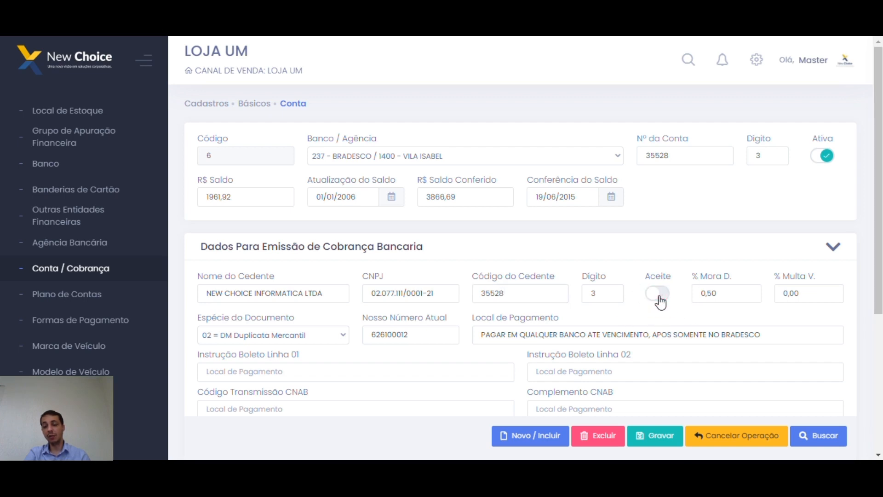
Enter 2 in % Multa V., keeping % Mora D. at 0,50.
{"action": "double_click", "coordinate": [722, 295]}
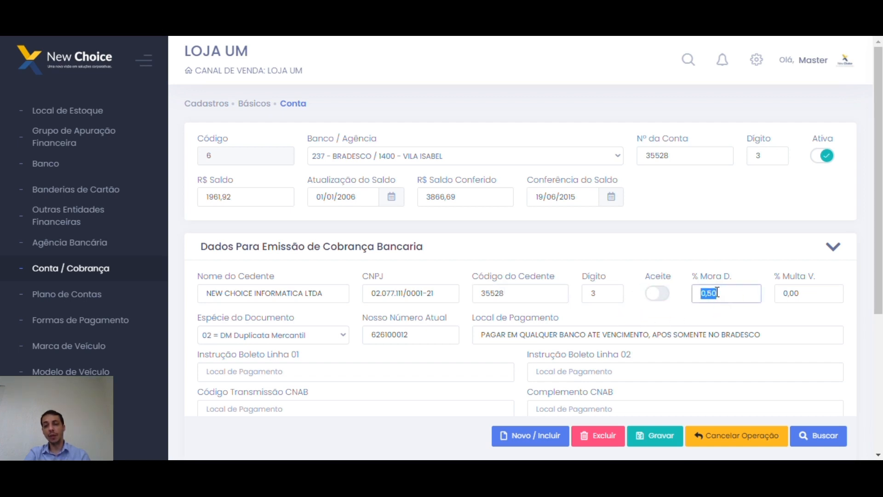
{"action": "double_click", "coordinate": [818, 293]}
{"action": "type", "text": "2"}
{"action": "left_click", "coordinate": [761, 311]}
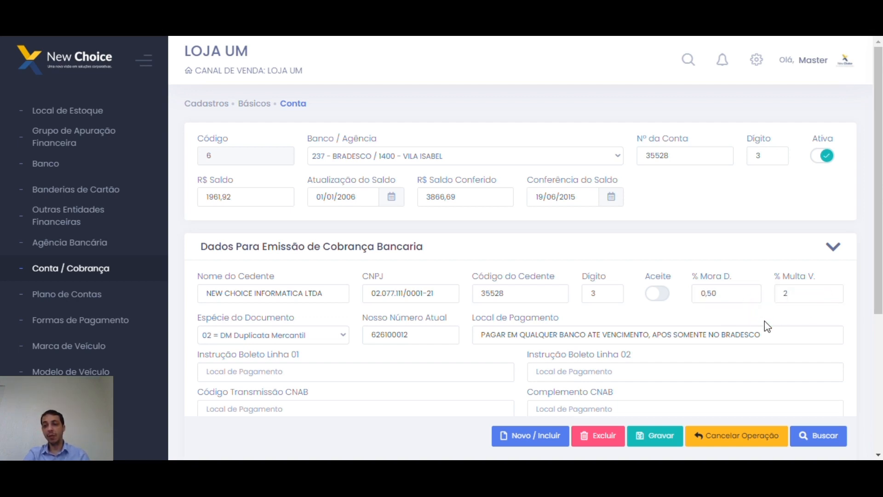
{"action": "double_click", "coordinate": [809, 294]}
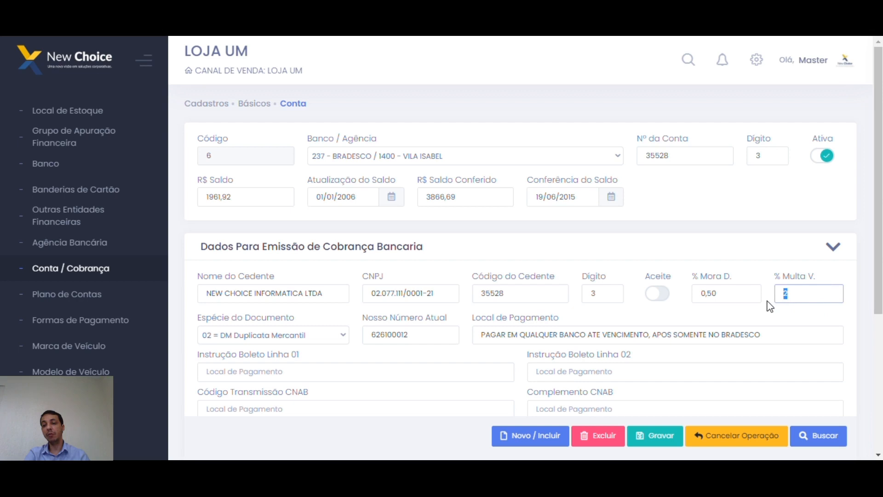
{"action": "double_click", "coordinate": [702, 295]}
{"action": "left_click", "coordinate": [693, 314]}
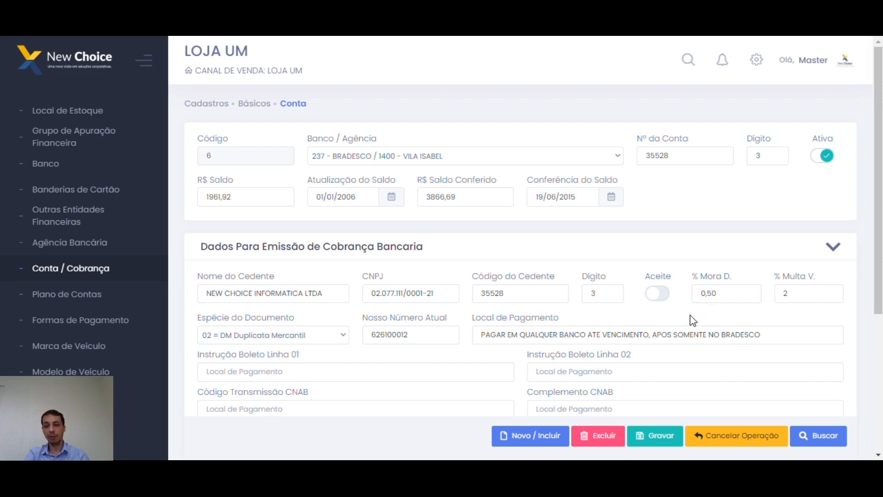
{"action": "scroll", "coordinate": [699, 317], "scroll_direction": "down", "scroll_amount": 2}
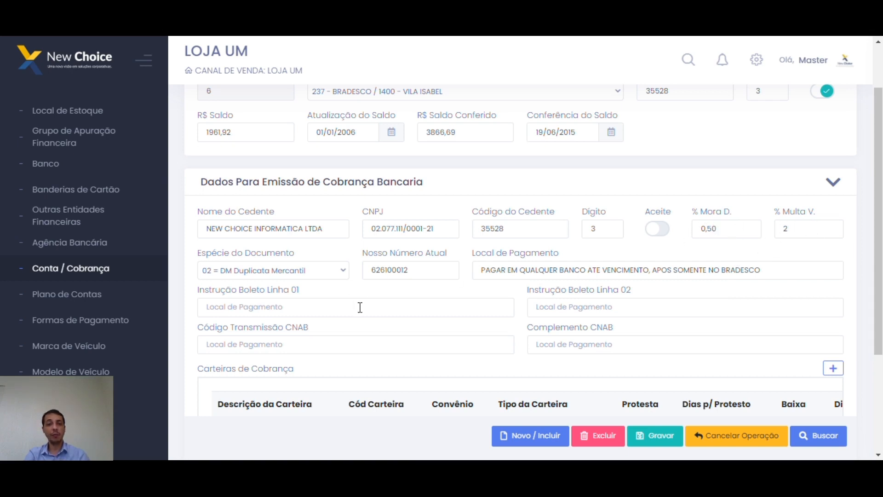
Keep 02 = DM Duplicata Mercantil as the Espécie do Documento.
{"action": "left_click", "coordinate": [346, 274]}
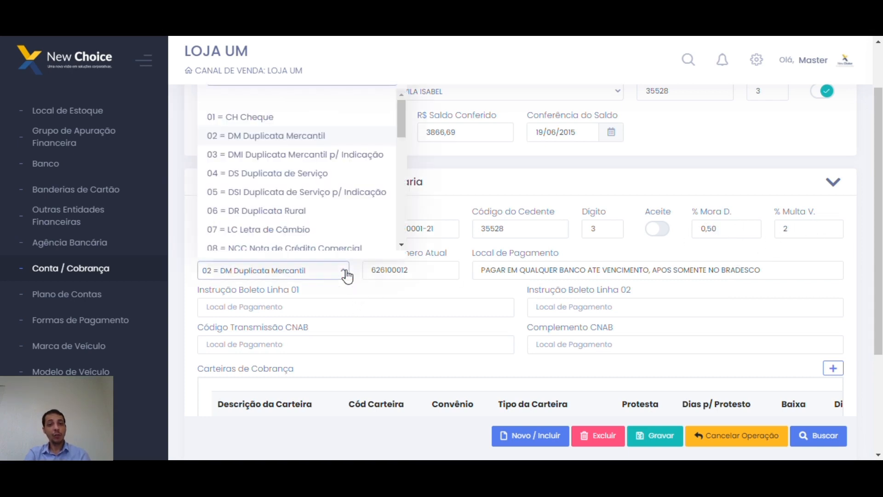
{"action": "scroll", "coordinate": [310, 207], "scroll_direction": "down", "scroll_amount": 3}
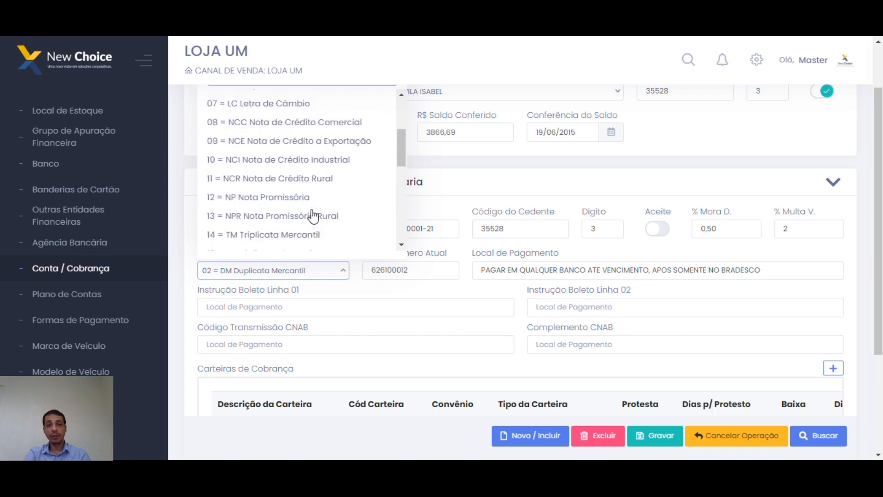
{"action": "scroll", "coordinate": [309, 212], "scroll_direction": "up", "scroll_amount": 3}
{"action": "left_click", "coordinate": [282, 141]}
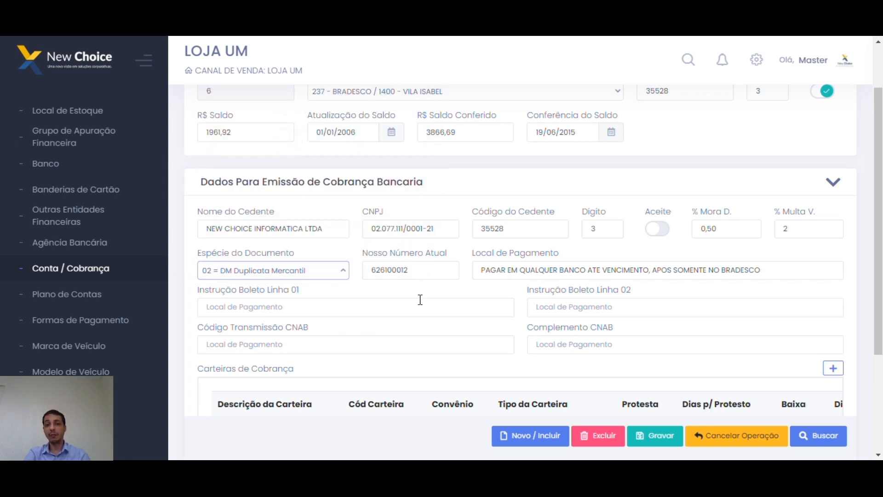
Replace the Nosso Número Atual value with 1000.
{"action": "left_click_drag", "start_coordinate": [445, 270], "coordinate": [370, 277]}
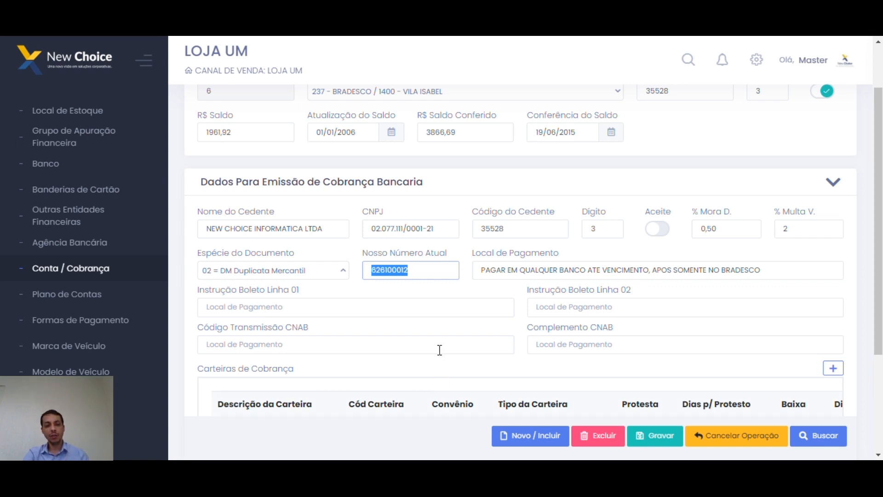
{"action": "key", "text": "BackSpace"}
{"action": "type", "text": "100000"}
{"action": "key", "text": "BackSpace"}
{"action": "key", "text": "BackSpace"}
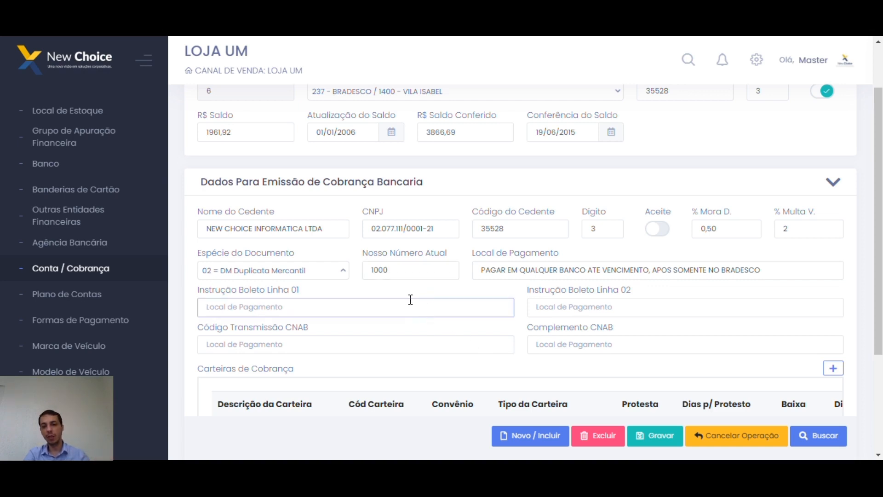
{"action": "left_click", "coordinate": [418, 272]}
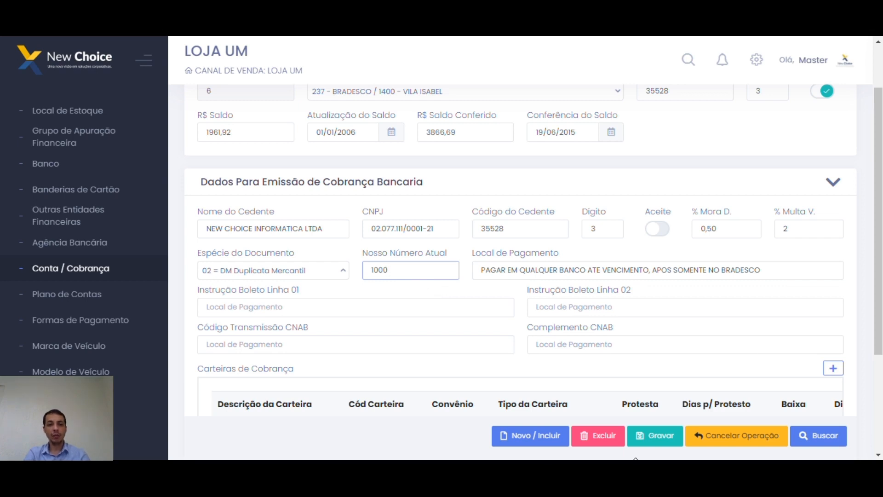
{"action": "left_click_drag", "start_coordinate": [435, 275], "coordinate": [340, 272]}
{"action": "left_click", "coordinate": [450, 286]}
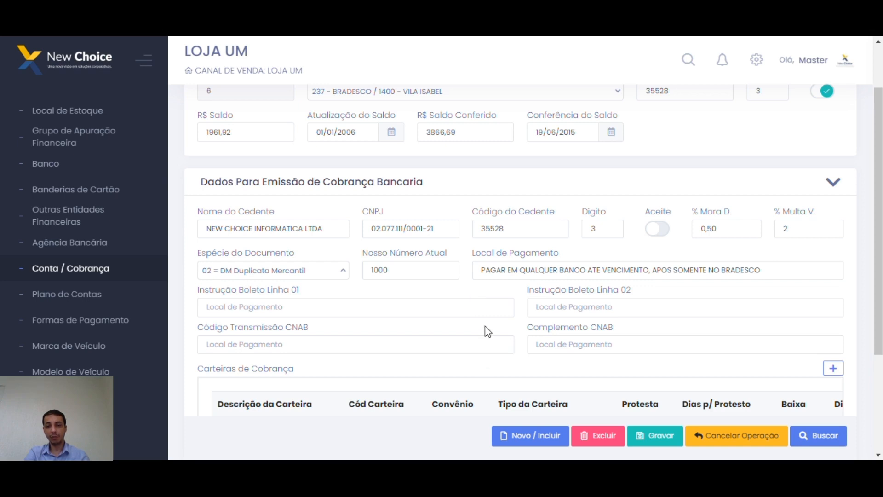
{"action": "scroll", "coordinate": [485, 330], "scroll_direction": "down", "scroll_amount": 2}
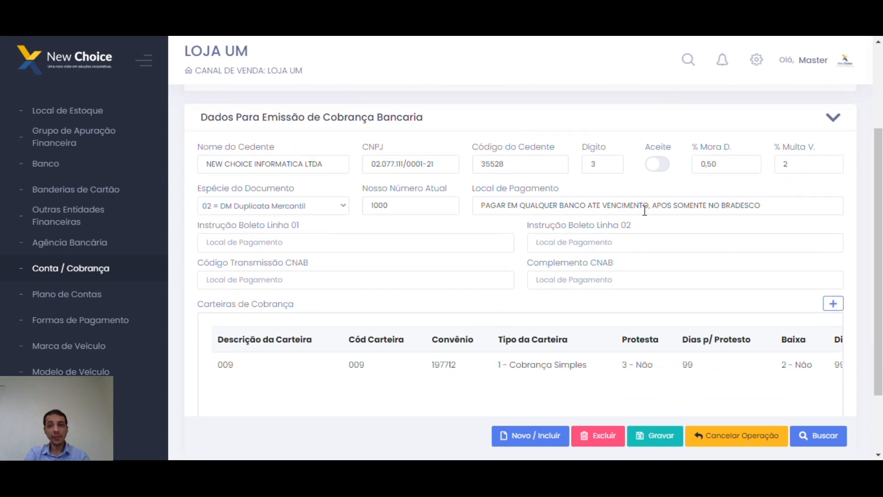
{"action": "left_click_drag", "start_coordinate": [778, 206], "coordinate": [478, 206]}
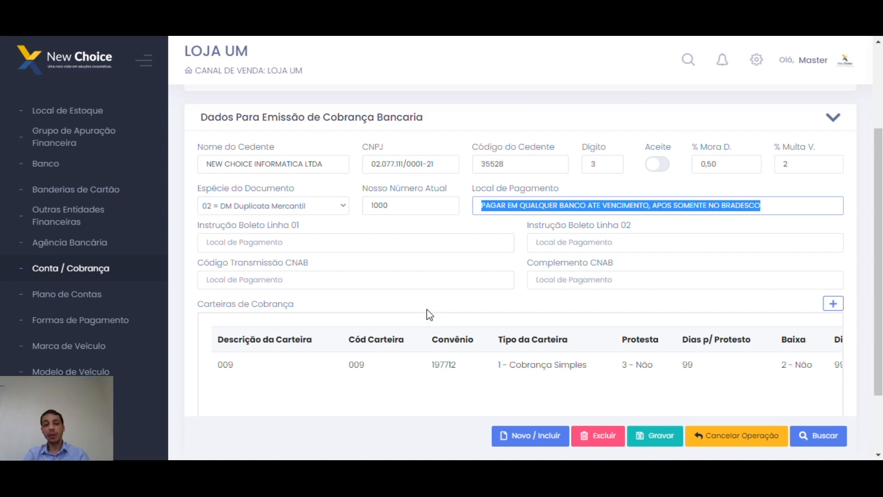
{"action": "left_click", "coordinate": [283, 242]}
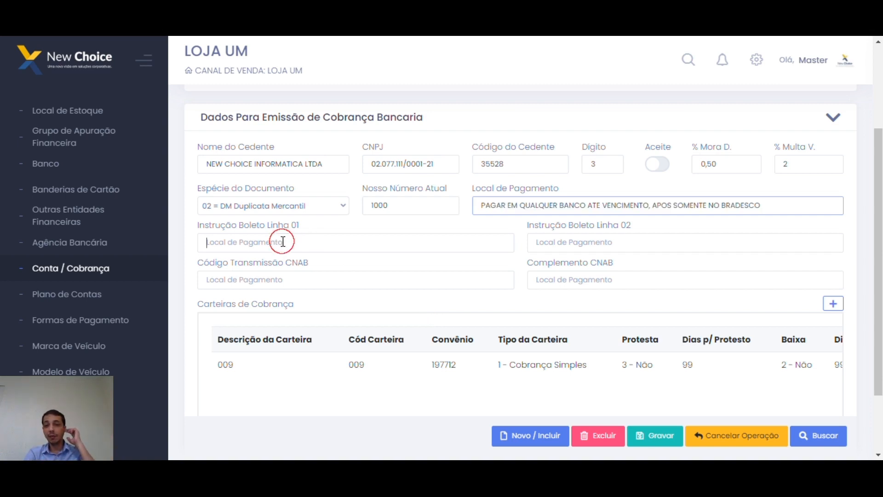
{"action": "left_click", "coordinate": [554, 244]}
{"action": "left_click", "coordinate": [362, 247]}
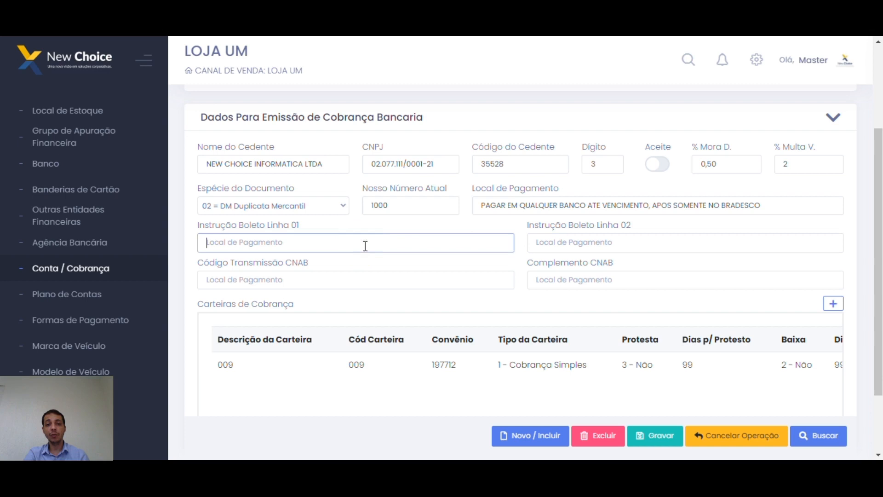
{"action": "left_click", "coordinate": [574, 241]}
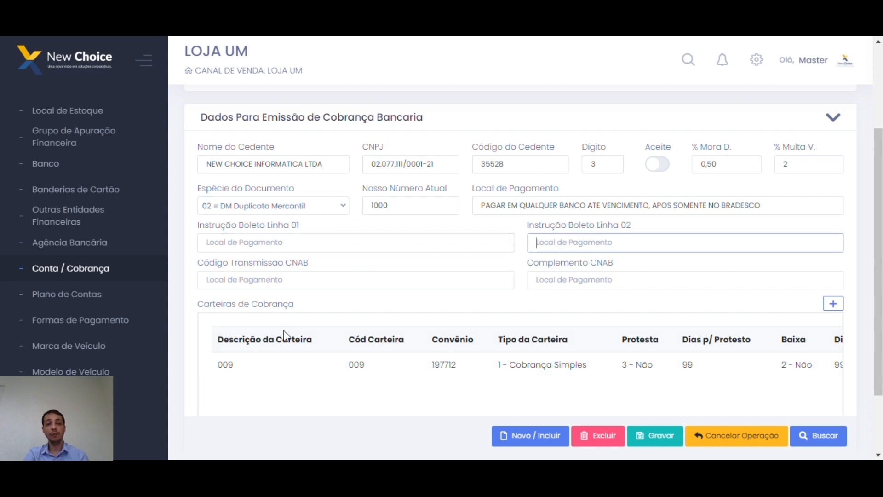
{"action": "left_click", "coordinate": [267, 276]}
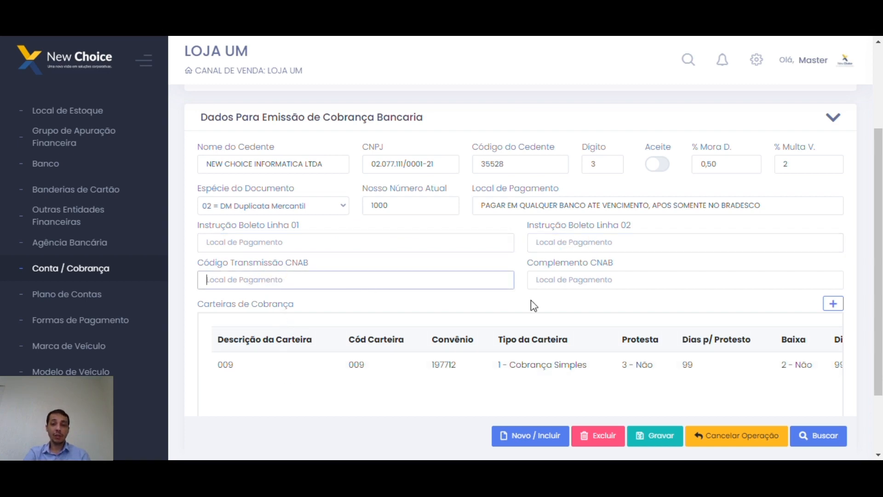
{"action": "left_click", "coordinate": [590, 278]}
{"action": "left_click", "coordinate": [511, 269]}
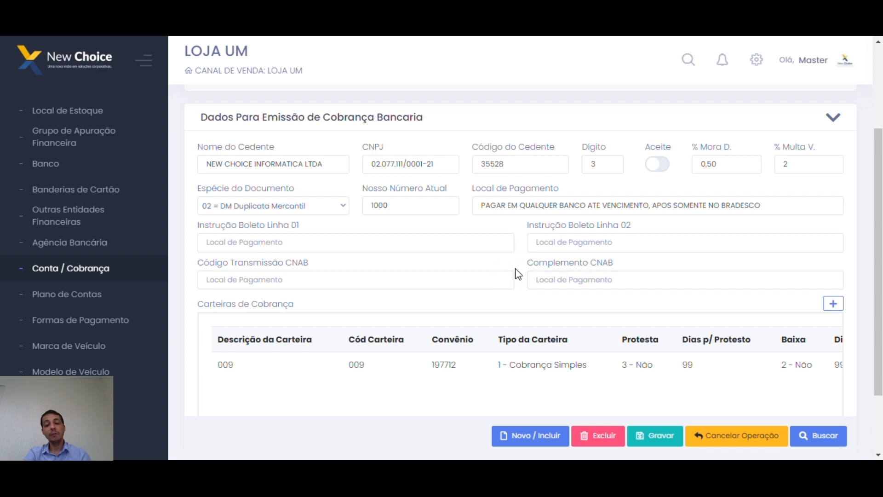
{"action": "left_click", "coordinate": [551, 281]}
{"action": "left_click", "coordinate": [455, 280]}
{"action": "left_click", "coordinate": [550, 283]}
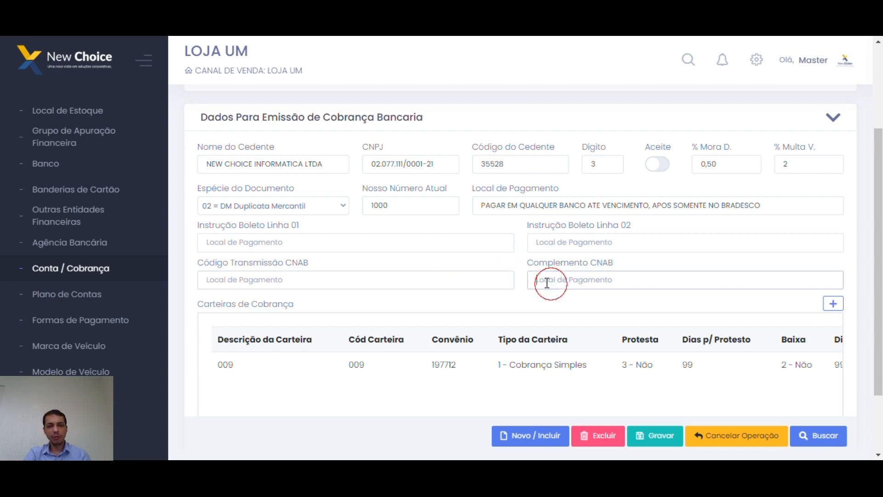
{"action": "scroll", "coordinate": [416, 310], "scroll_direction": "down", "scroll_amount": 2}
{"action": "left_click", "coordinate": [339, 215]}
{"action": "left_click", "coordinate": [548, 214]}
{"action": "left_click", "coordinate": [458, 218]}
{"action": "left_click", "coordinate": [569, 219]}
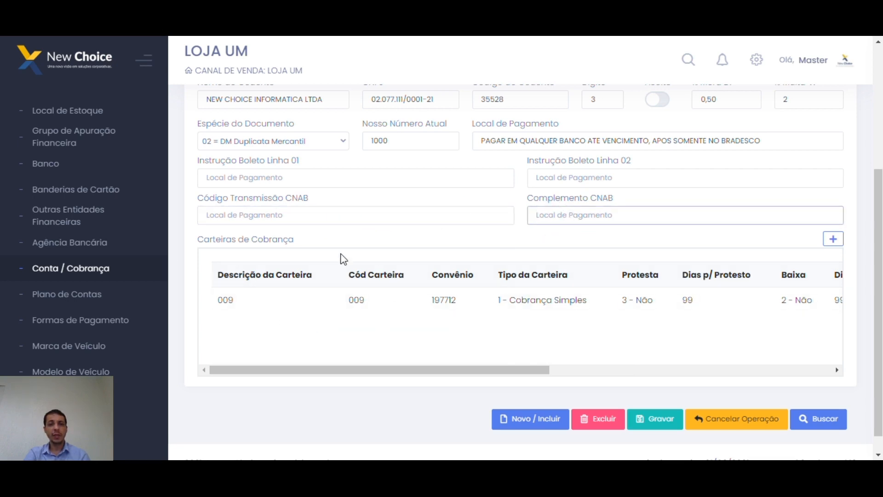
{"action": "scroll", "coordinate": [469, 343], "scroll_direction": "up", "scroll_amount": 2}
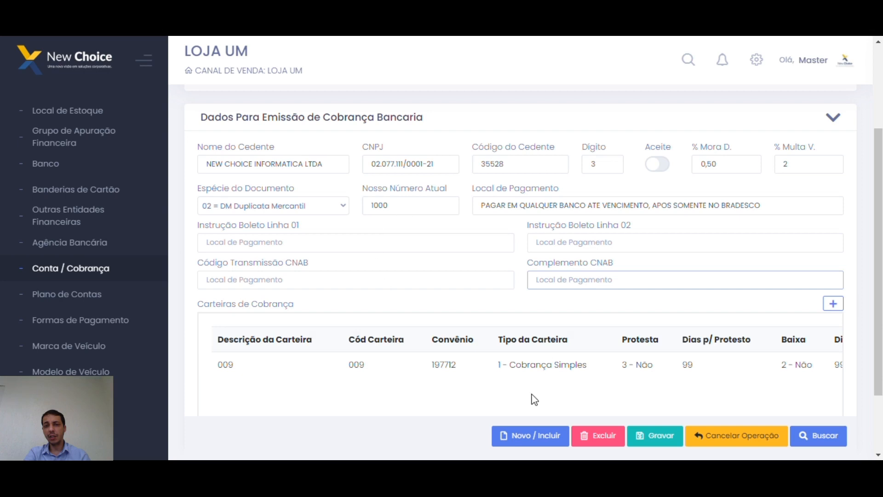
{"action": "scroll", "coordinate": [395, 296], "scroll_direction": "down", "scroll_amount": 2}
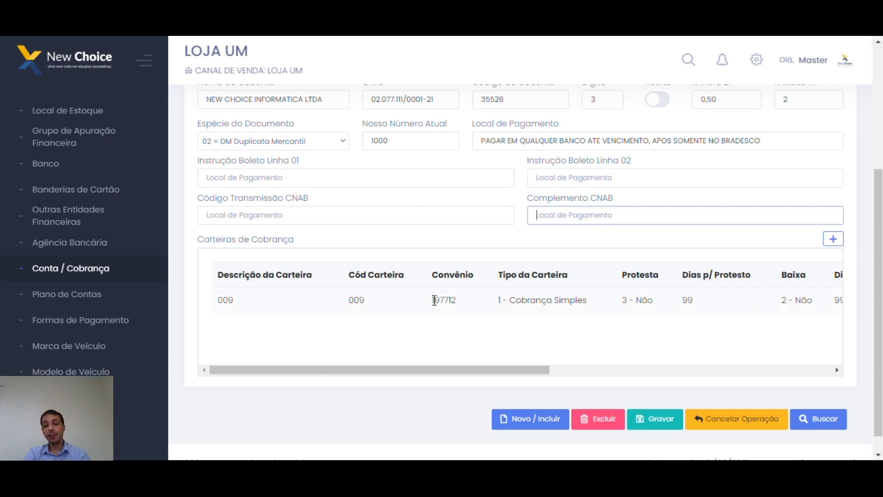
Point out wallet 009's description, code and convênio 197712 in the Carteiras de Cobrança table.
{"action": "double_click", "coordinate": [227, 300]}
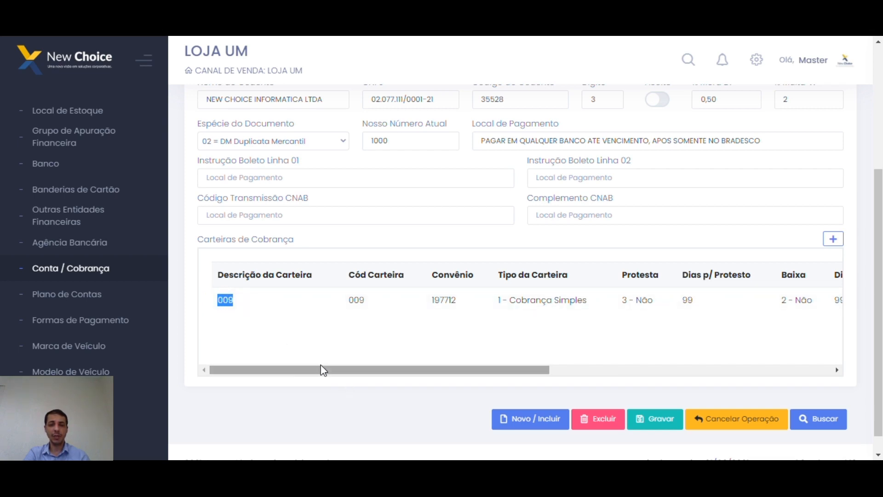
{"action": "double_click", "coordinate": [357, 300]}
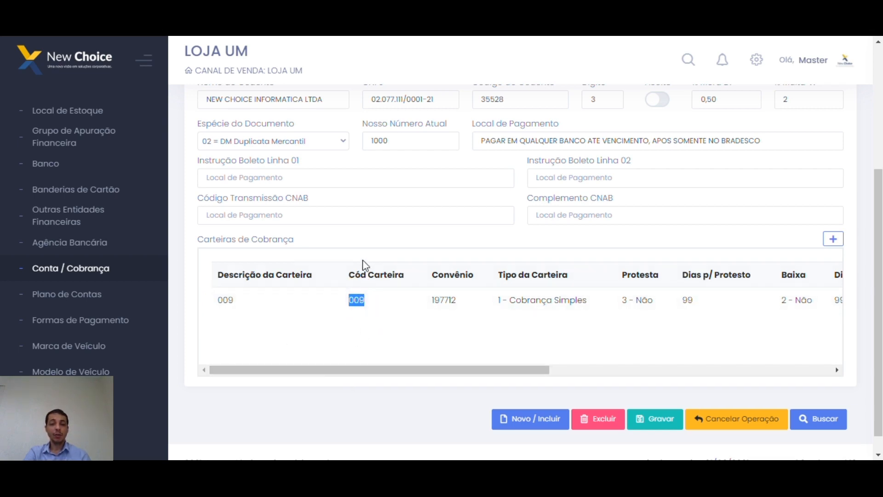
{"action": "left_click", "coordinate": [358, 305]}
{"action": "double_click", "coordinate": [361, 300]}
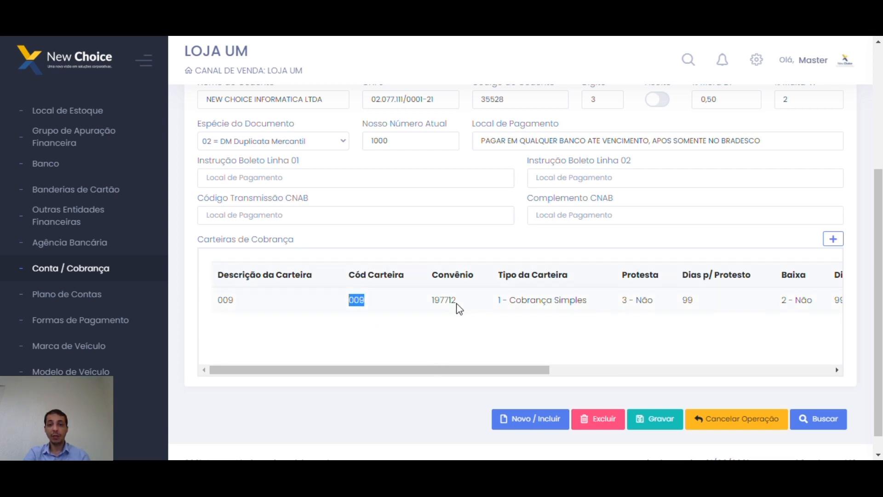
{"action": "double_click", "coordinate": [437, 300]}
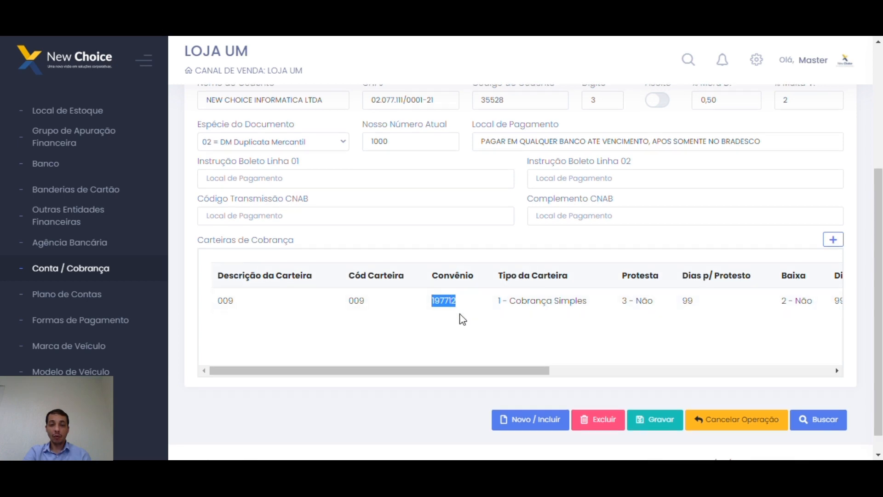
{"action": "scroll", "coordinate": [462, 319], "scroll_direction": "up", "scroll_amount": 2}
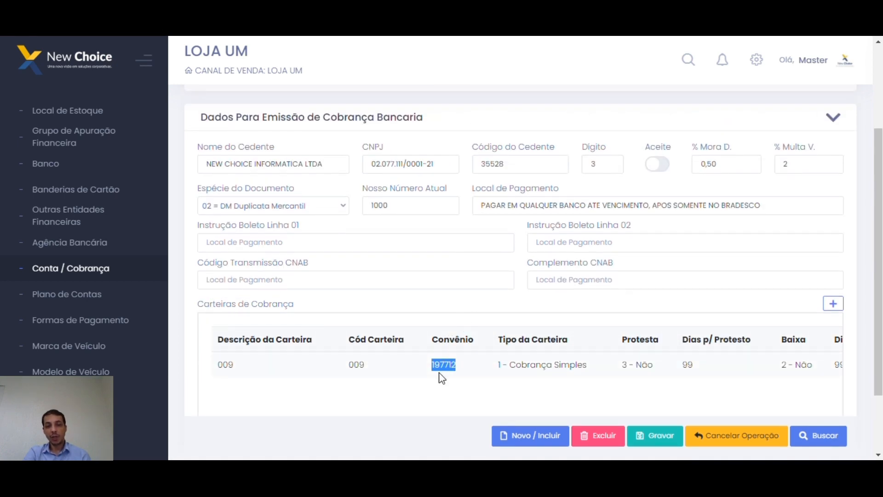
Compare convênio 197712 with the 35528 cedente code and account, then add a new carteira.
{"action": "double_click", "coordinate": [448, 362]}
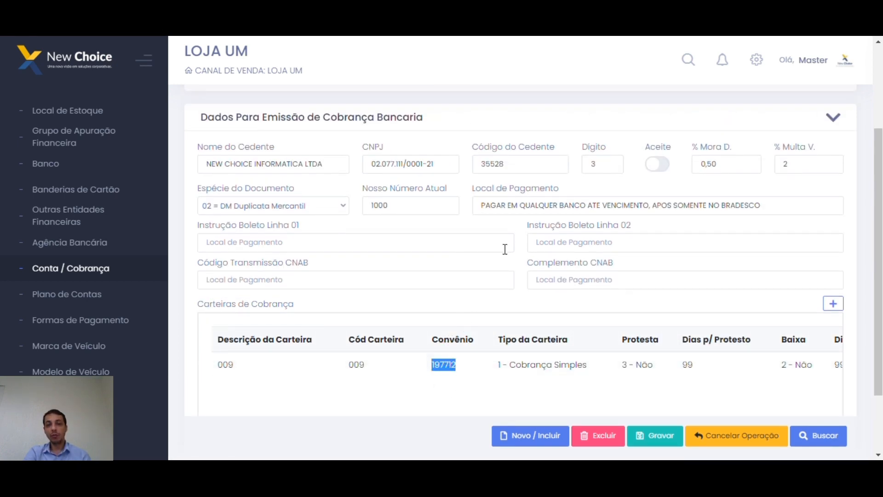
{"action": "double_click", "coordinate": [522, 164]}
{"action": "double_click", "coordinate": [446, 362]}
{"action": "scroll", "coordinate": [507, 364], "scroll_direction": "up", "scroll_amount": 4}
{"action": "double_click", "coordinate": [680, 161]}
{"action": "scroll", "coordinate": [666, 219], "scroll_direction": "down", "scroll_amount": 3}
{"action": "double_click", "coordinate": [445, 363]}
{"action": "scroll", "coordinate": [510, 355], "scroll_direction": "down", "scroll_amount": 2}
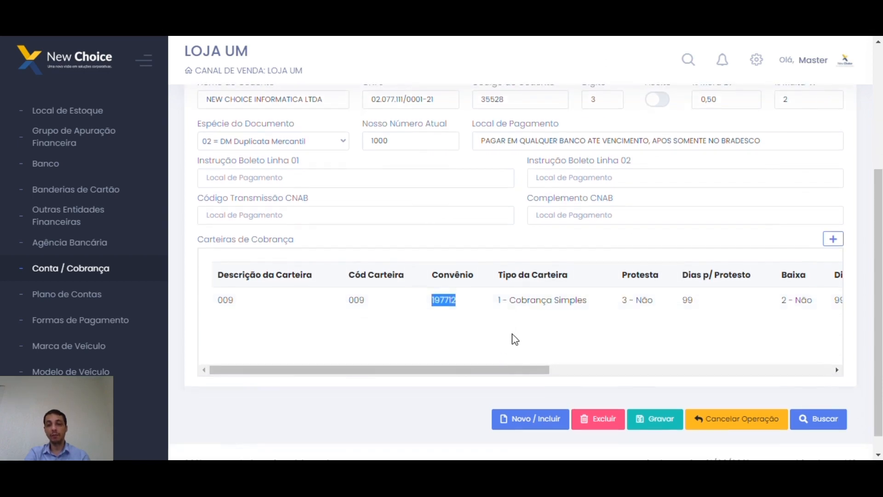
{"action": "left_click", "coordinate": [833, 239]}
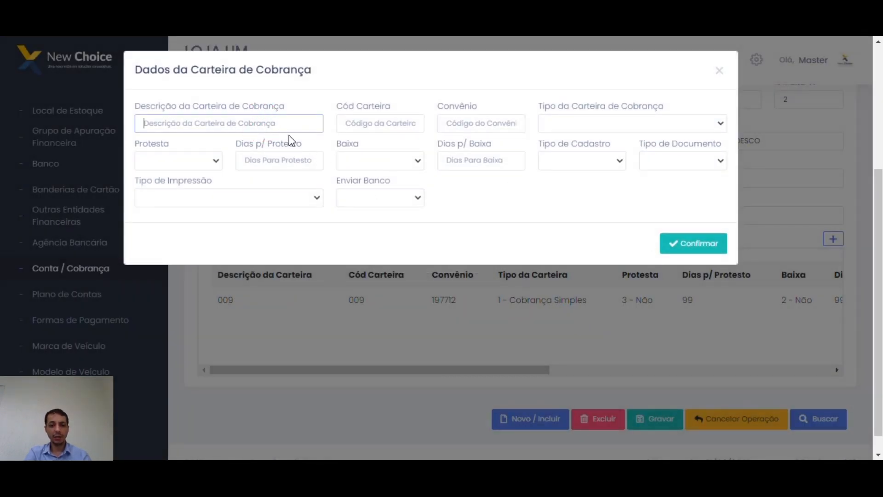
Enter description Com registro, Cód Carteira 006 and Convênio 1234566.
{"action": "type", "text": "Com registro"}
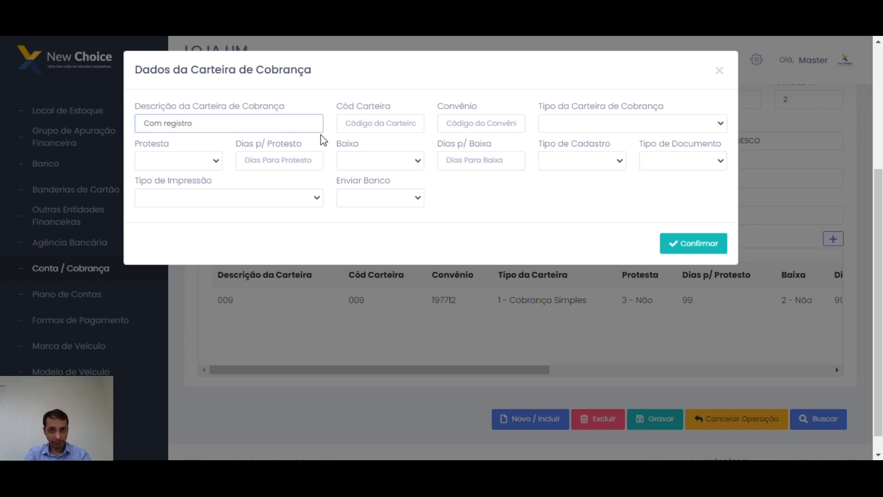
{"action": "left_click", "coordinate": [399, 124]}
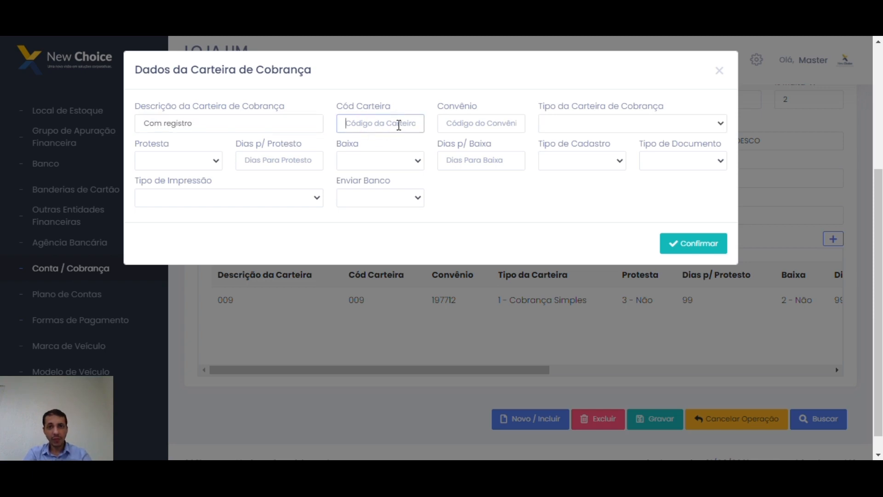
{"action": "type", "text": "006"}
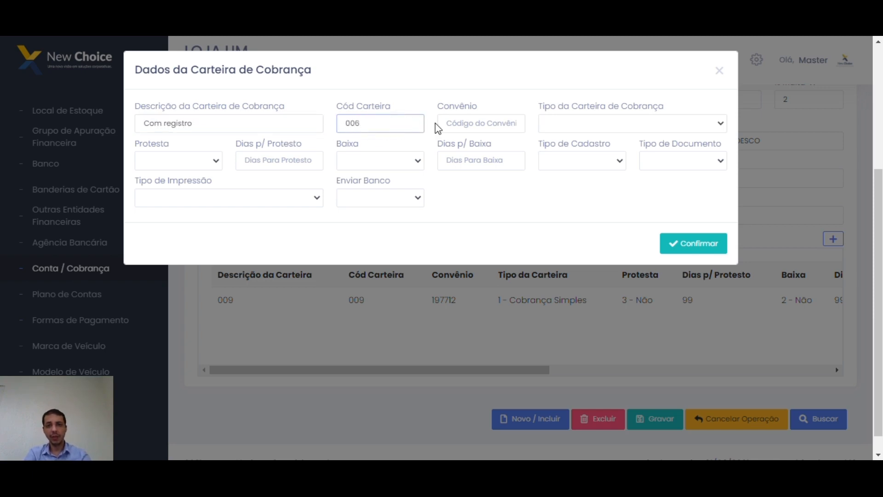
{"action": "left_click", "coordinate": [467, 123]}
{"action": "type", "text": "1234566"}
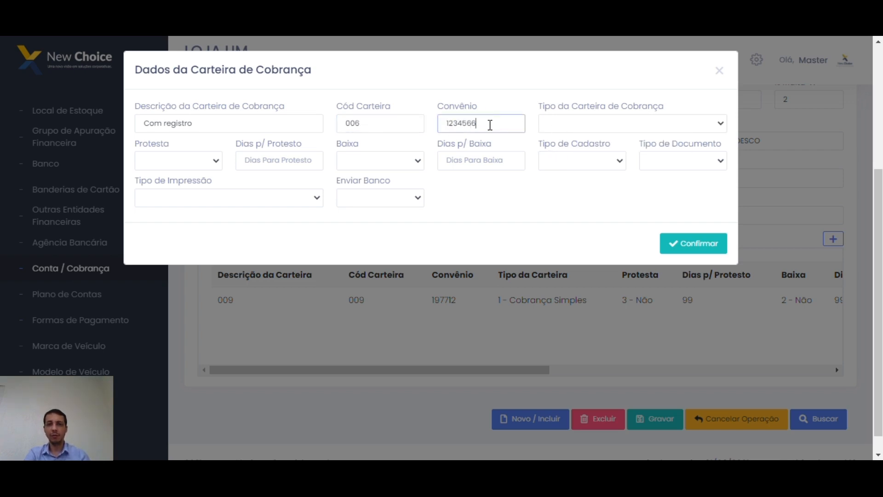
{"action": "left_click", "coordinate": [421, 125]}
{"action": "left_click", "coordinate": [499, 124]}
Set Tipo to 1 - Cobrança Simples, Protesta to 1 - Corridos, and 20 Dias p/ Protesto.
{"action": "left_click", "coordinate": [591, 123]}
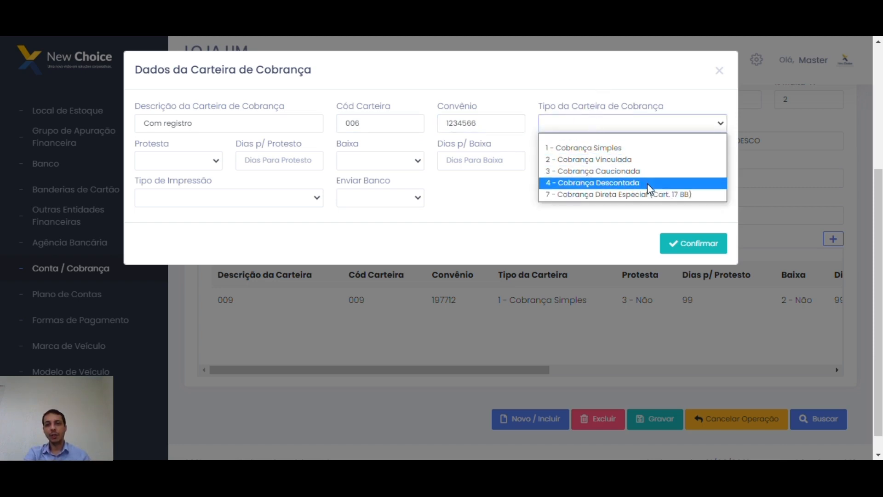
{"action": "left_click", "coordinate": [601, 149]}
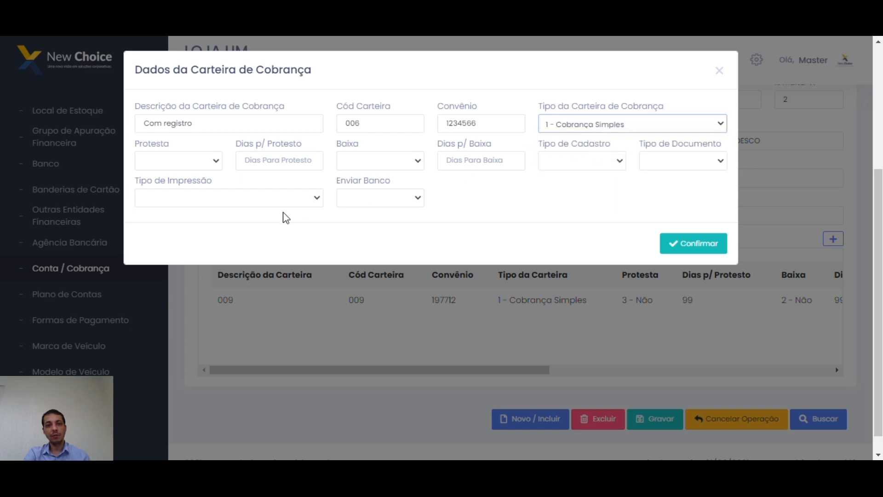
{"action": "left_click", "coordinate": [214, 161]}
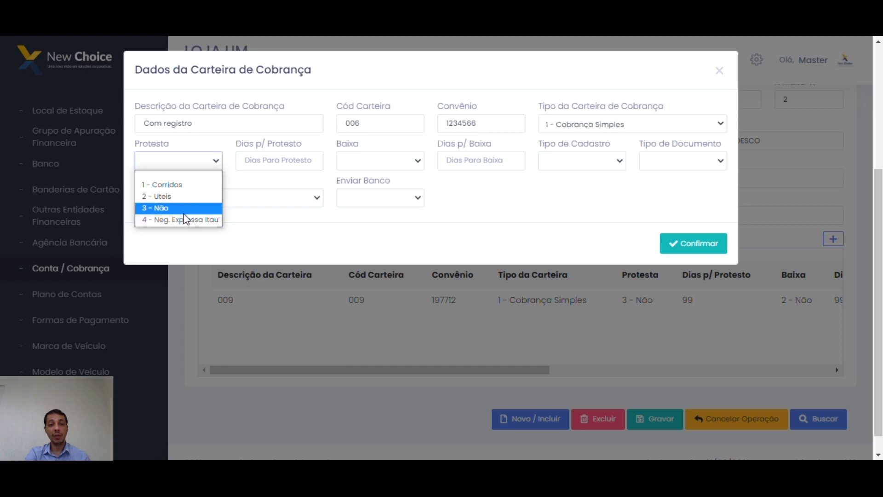
{"action": "left_click", "coordinate": [185, 185]}
{"action": "left_click", "coordinate": [240, 166]}
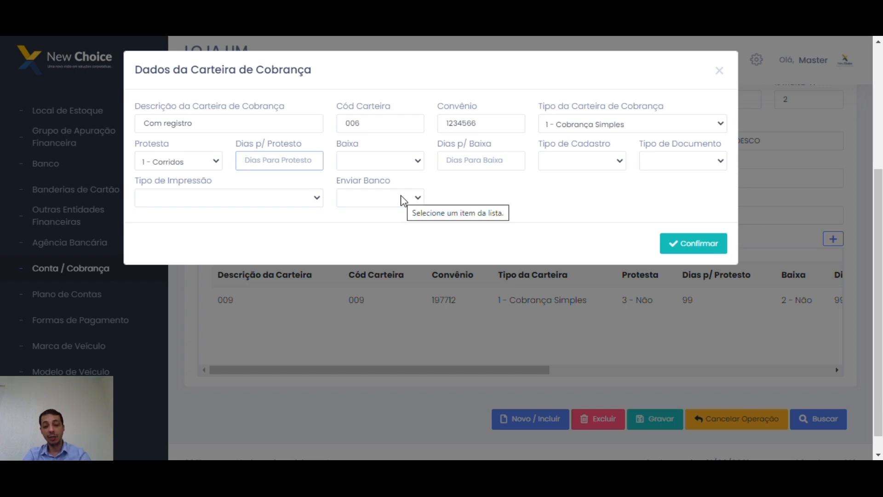
{"action": "type", "text": "2"}
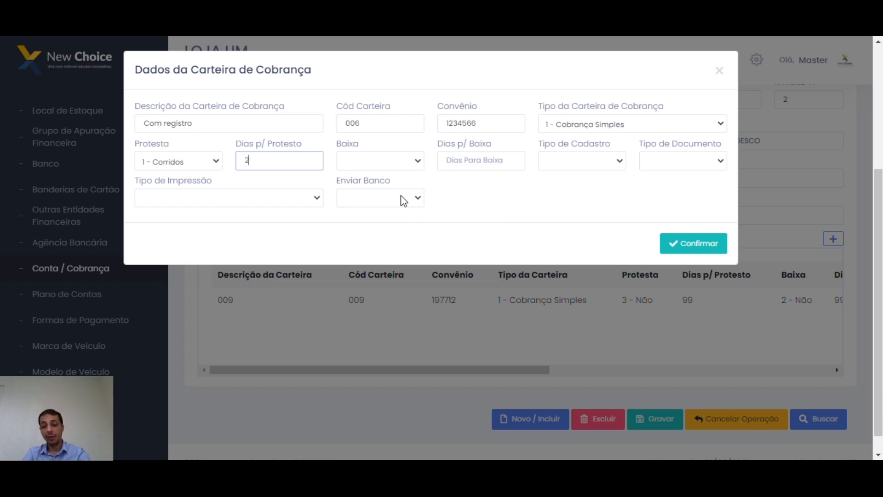
{"action": "type", "text": "0"}
{"action": "left_click", "coordinate": [278, 182]}
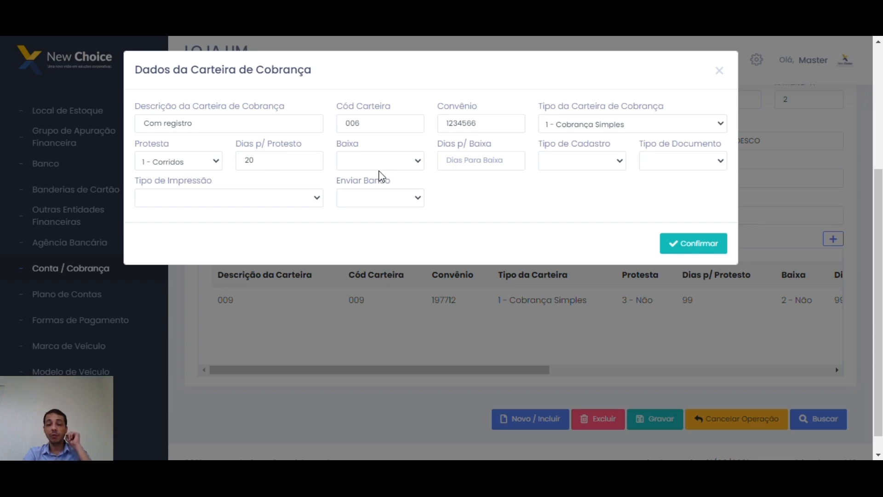
Set Baixa to 1 - SIM.
{"action": "left_click", "coordinate": [417, 162]}
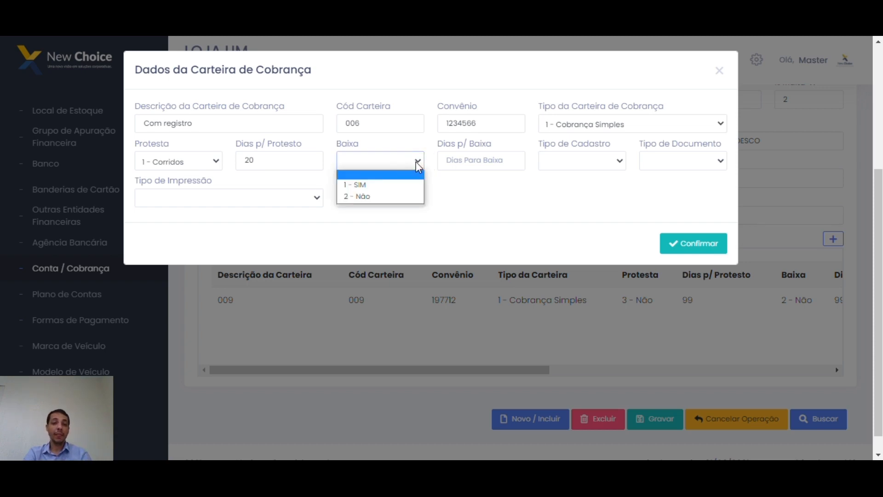
{"action": "left_click", "coordinate": [374, 188]}
{"action": "left_click", "coordinate": [470, 188]}
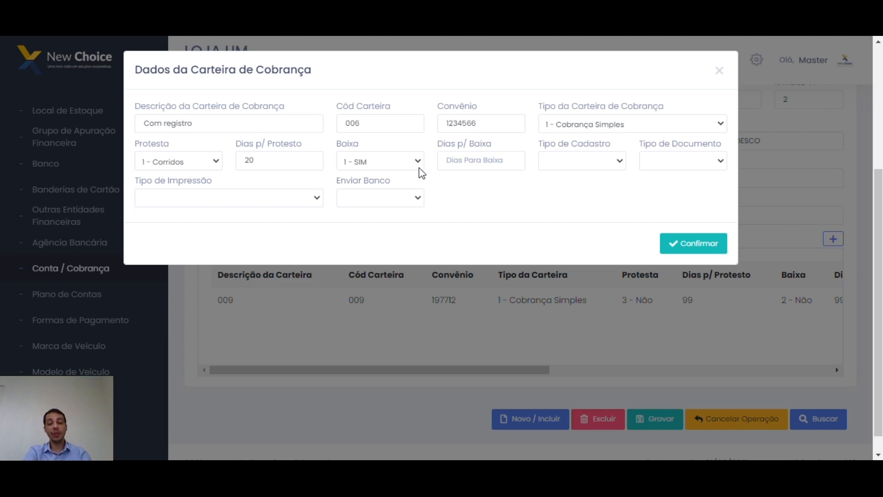
{"action": "left_click", "coordinate": [441, 180]}
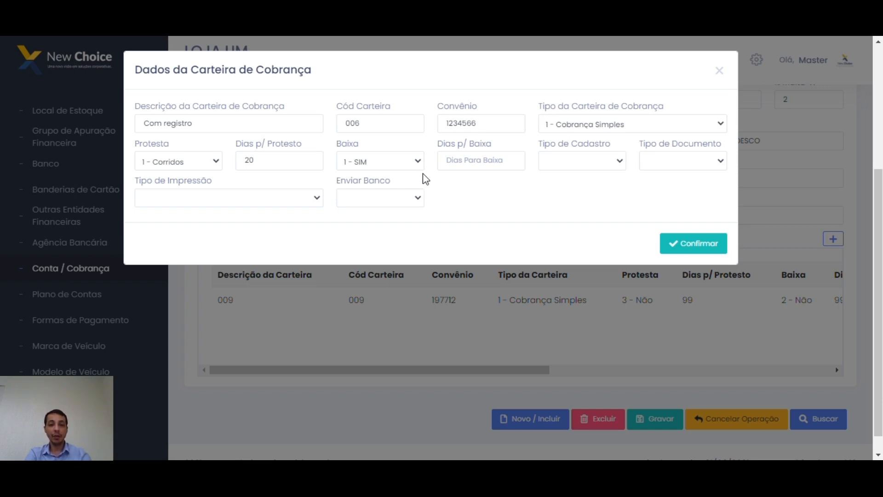
{"action": "left_click", "coordinate": [418, 162]}
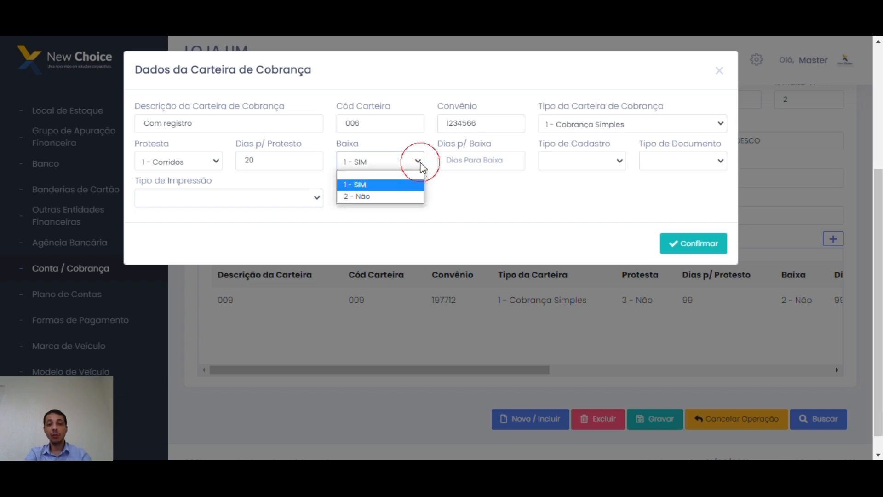
{"action": "left_click", "coordinate": [375, 185]}
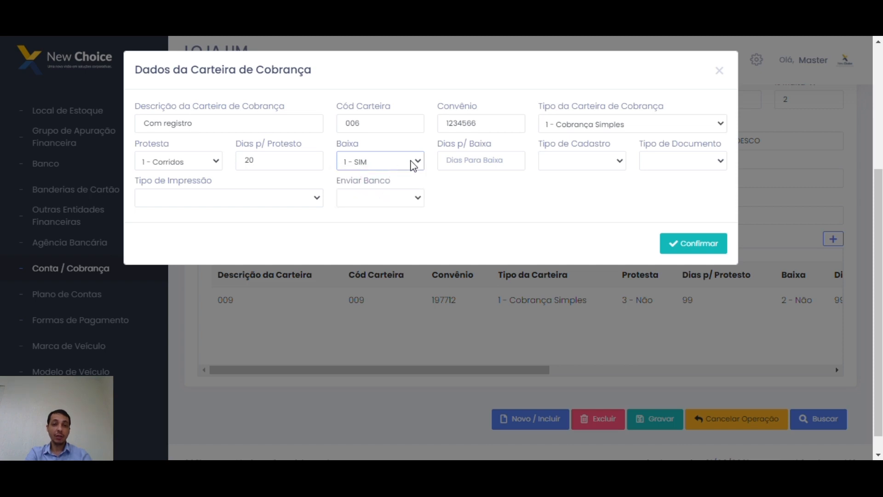
Enter 30 in Dias p/ Baixa, correcting an initial 29, with Dias p/ Protesto still 20.
{"action": "left_click", "coordinate": [464, 166]}
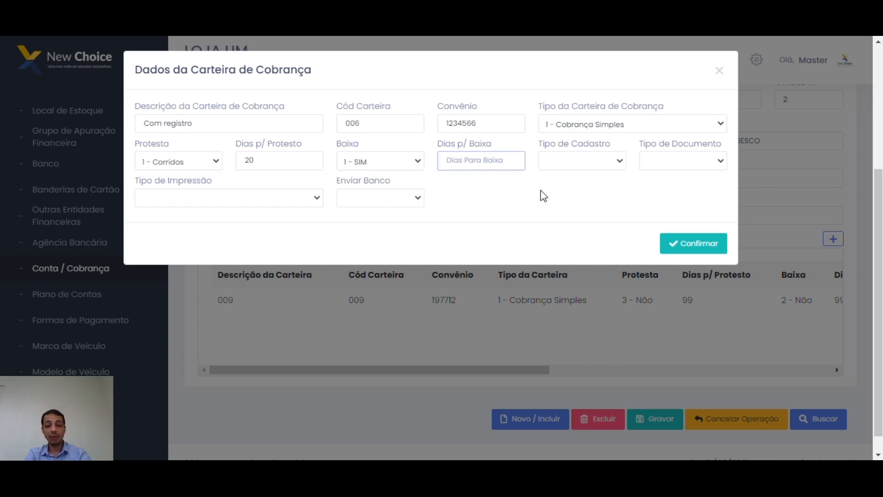
{"action": "type", "text": "29"}
{"action": "left_click", "coordinate": [501, 201]}
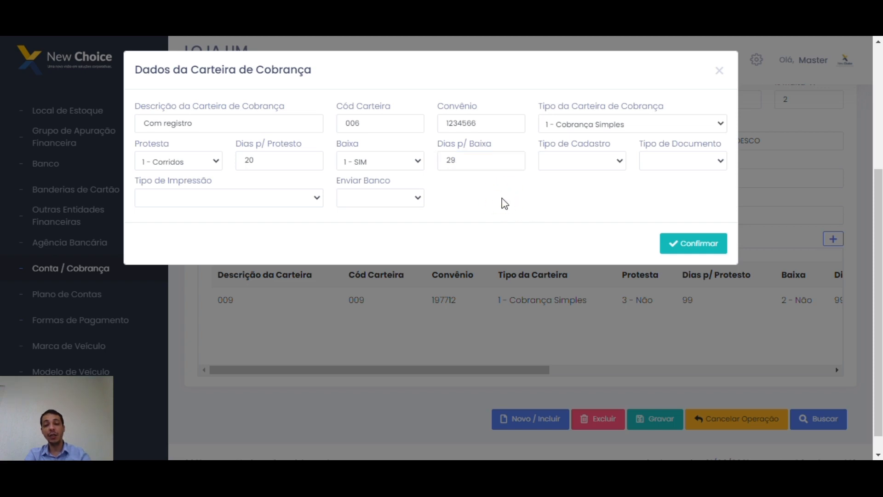
{"action": "double_click", "coordinate": [479, 161]}
{"action": "left_click", "coordinate": [476, 195]}
{"action": "left_click", "coordinate": [470, 157]}
{"action": "double_click", "coordinate": [470, 158]}
{"action": "type", "text": "30"}
{"action": "left_click", "coordinate": [484, 201]}
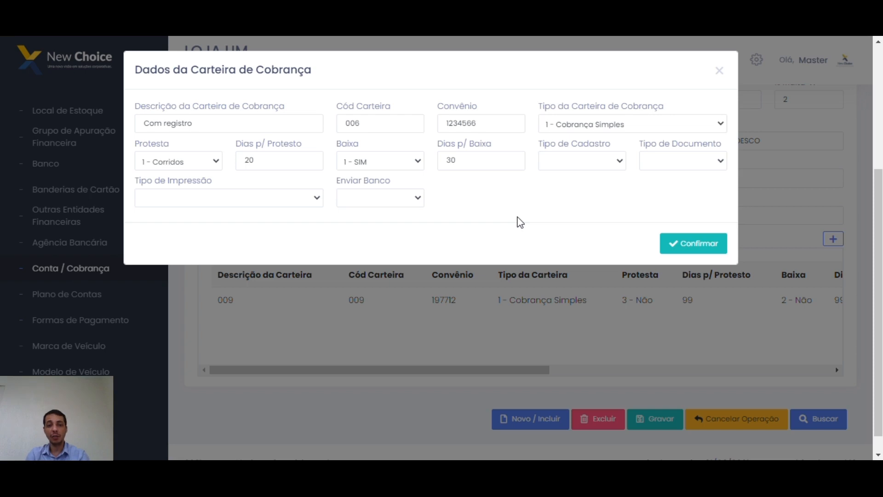
{"action": "double_click", "coordinate": [290, 161]}
{"action": "left_click", "coordinate": [478, 208]}
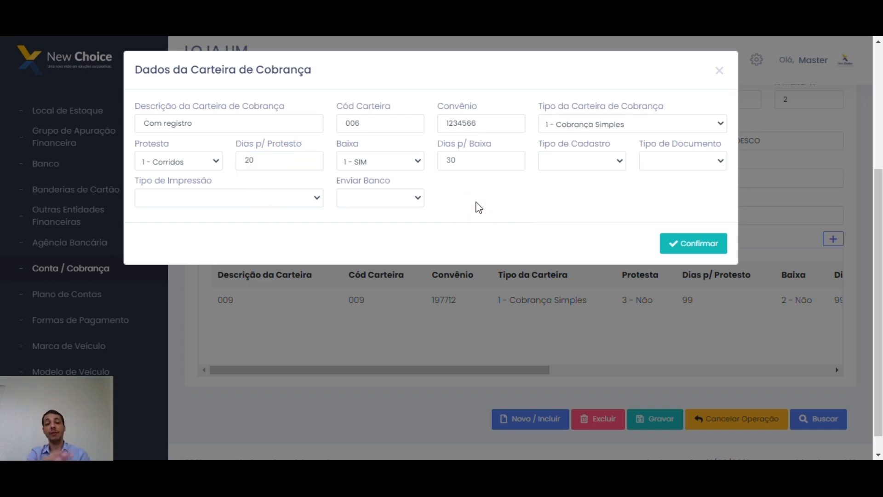
{"action": "left_click", "coordinate": [474, 201]}
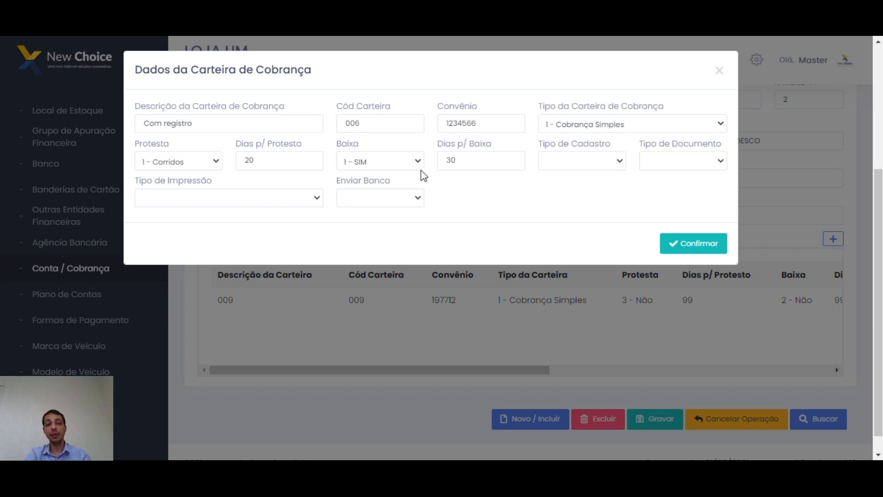
{"action": "left_click", "coordinate": [616, 164]}
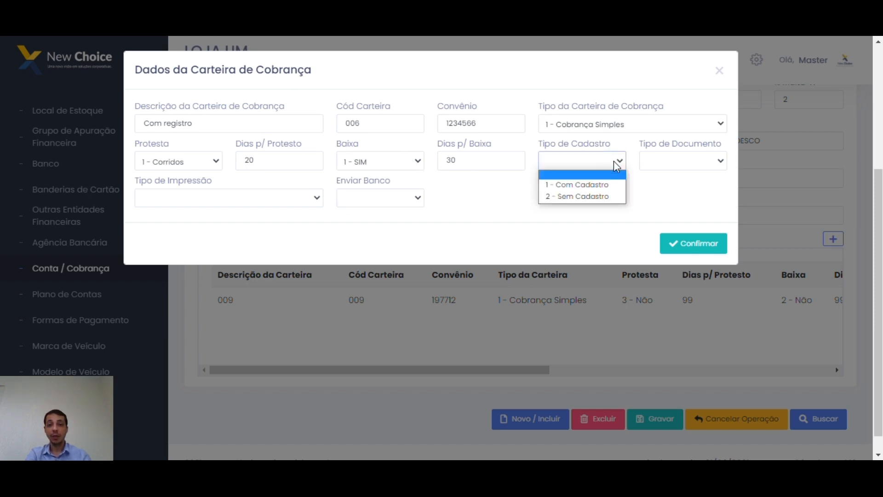
Choose 1 - Com Cadastro, 1 - Transacional, 02 - Boleto Laser 1 printing and Enviar Banco Sim.
{"action": "left_click", "coordinate": [591, 189]}
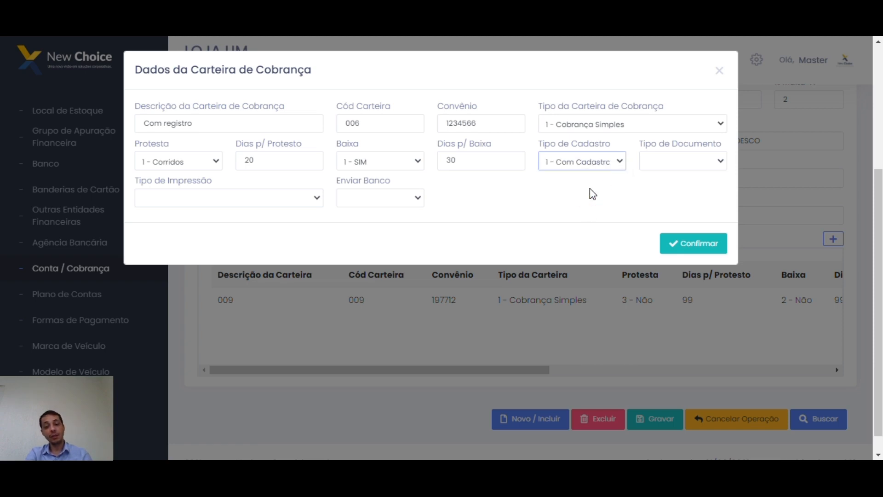
{"action": "left_click", "coordinate": [720, 161]}
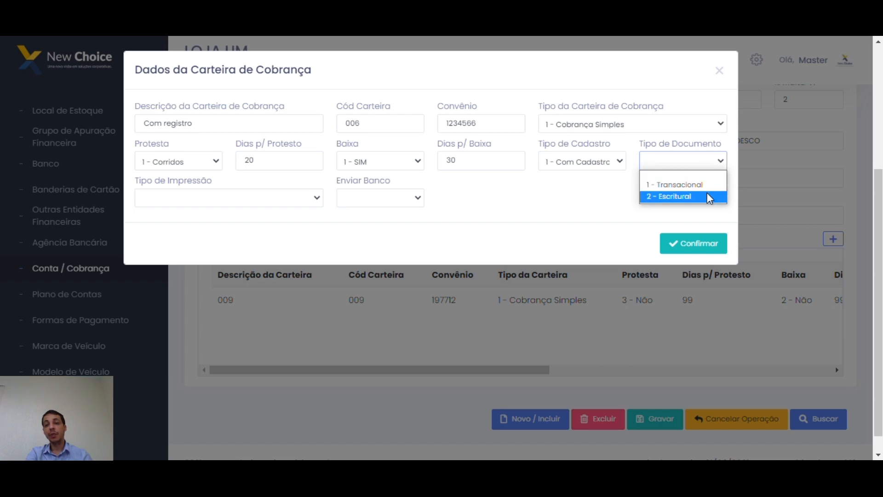
{"action": "left_click", "coordinate": [679, 189]}
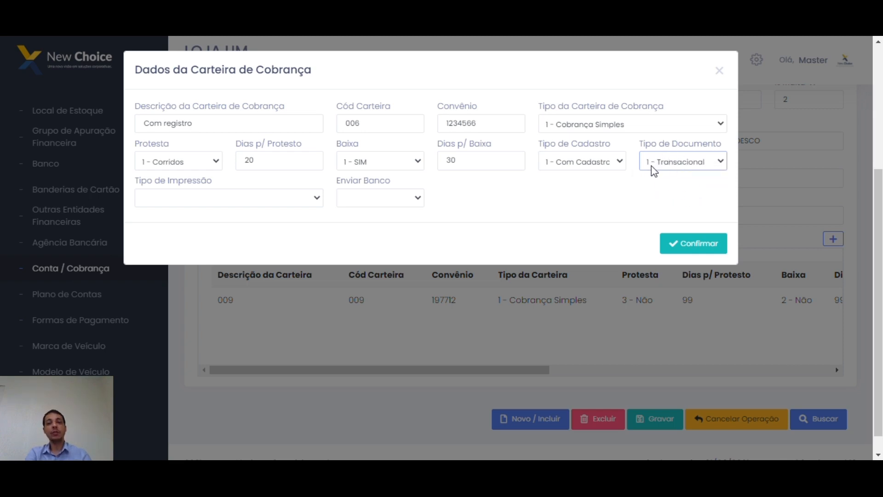
{"action": "left_click", "coordinate": [317, 197]}
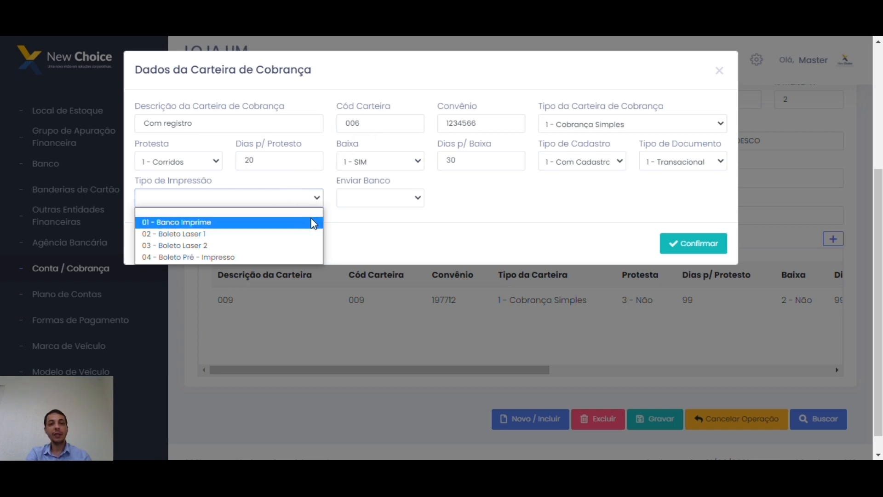
{"action": "left_click", "coordinate": [230, 234]}
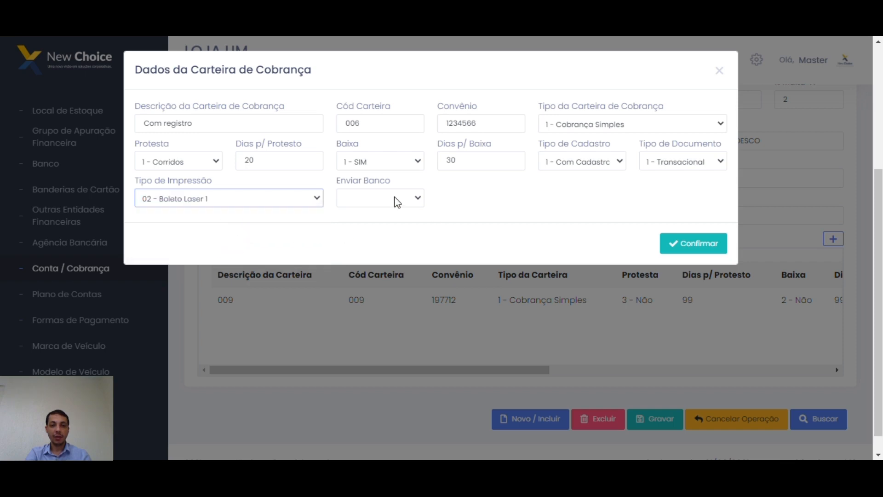
{"action": "left_click", "coordinate": [489, 203]}
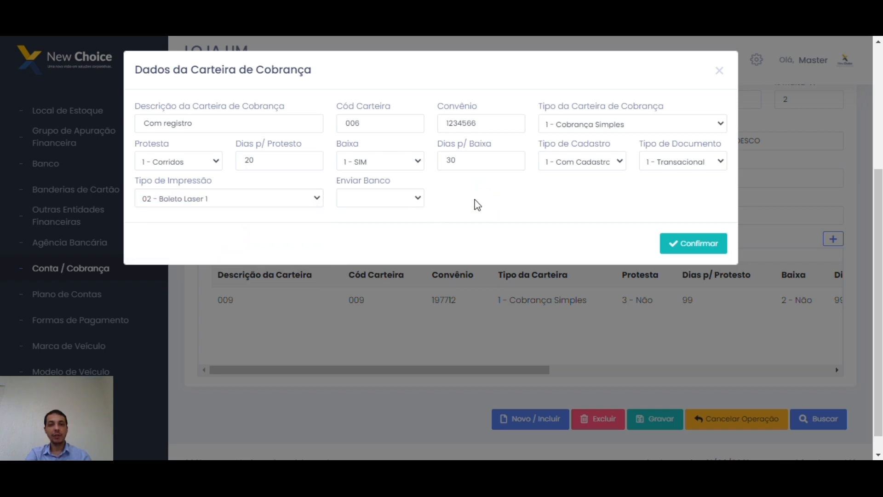
{"action": "left_click", "coordinate": [419, 201]}
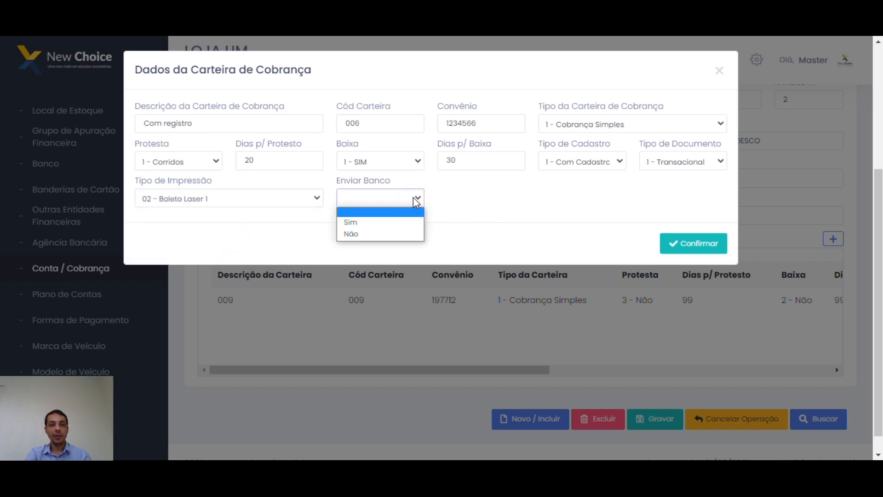
{"action": "left_click", "coordinate": [366, 223]}
{"action": "left_click", "coordinate": [508, 216]}
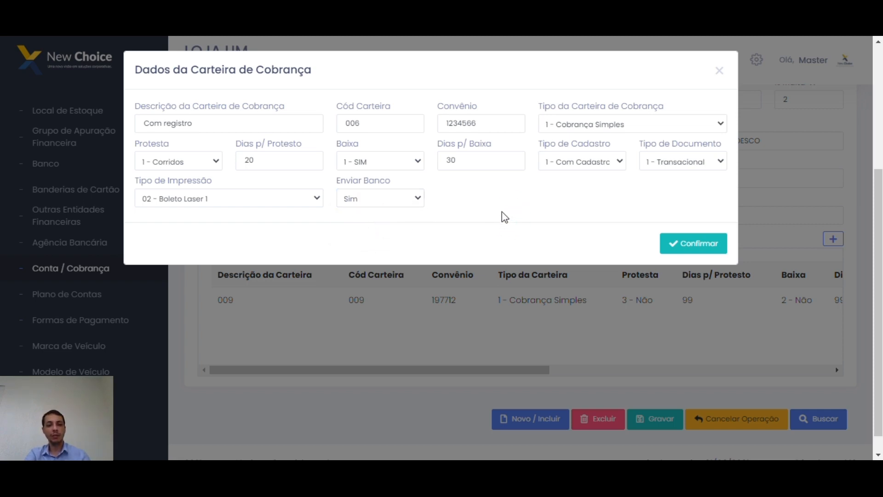
Confirm the Com registro carteira (006, convênio 1234566) and dismiss the success message.
{"action": "left_click", "coordinate": [679, 246]}
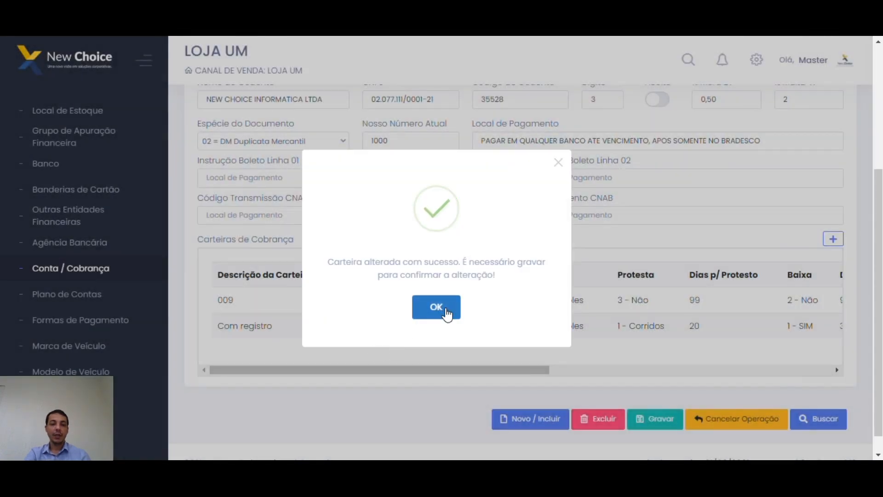
{"action": "left_click", "coordinate": [445, 309]}
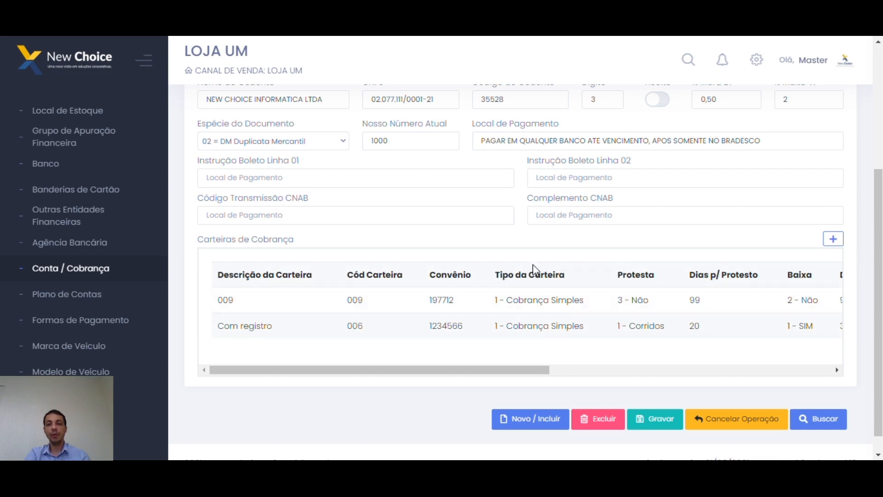
{"action": "scroll", "coordinate": [606, 183], "scroll_direction": "up", "scroll_amount": 3}
{"action": "scroll", "coordinate": [607, 194], "scroll_direction": "down", "scroll_amount": 3}
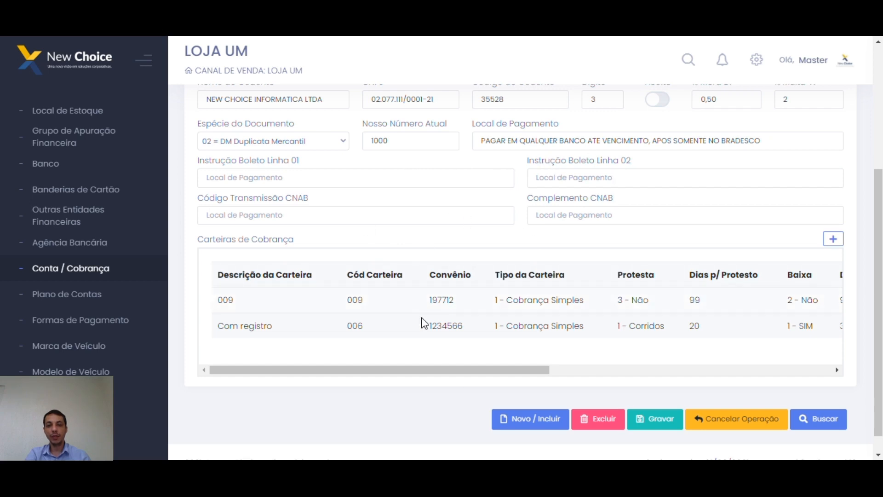
{"action": "scroll", "coordinate": [529, 355], "scroll_direction": "up", "scroll_amount": 4}
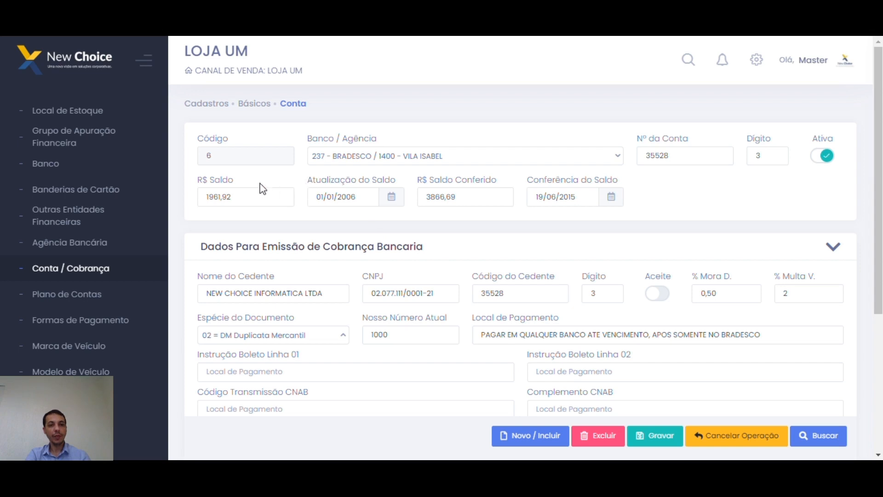
{"action": "scroll", "coordinate": [155, 216], "scroll_direction": "down", "scroll_amount": 1}
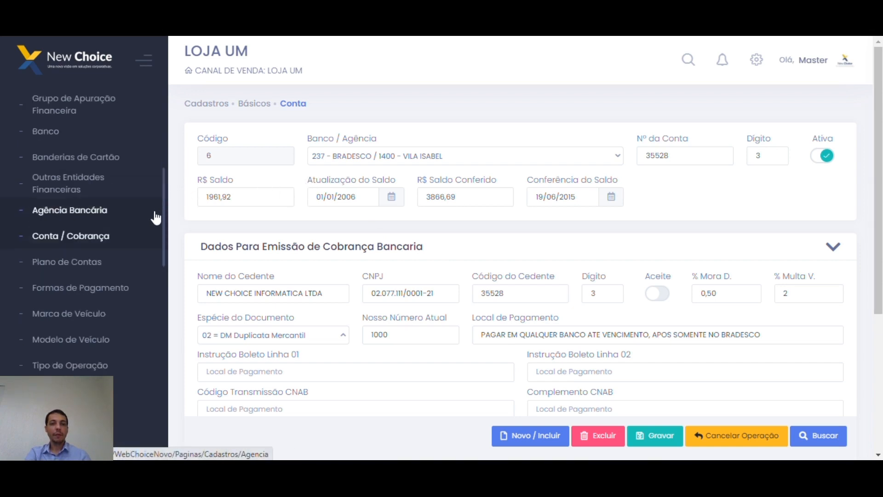
Search the saved charts, load PLANO PADRÃO (400000001) and scroll through accounts 001 to 010.
{"action": "left_click", "coordinate": [75, 262]}
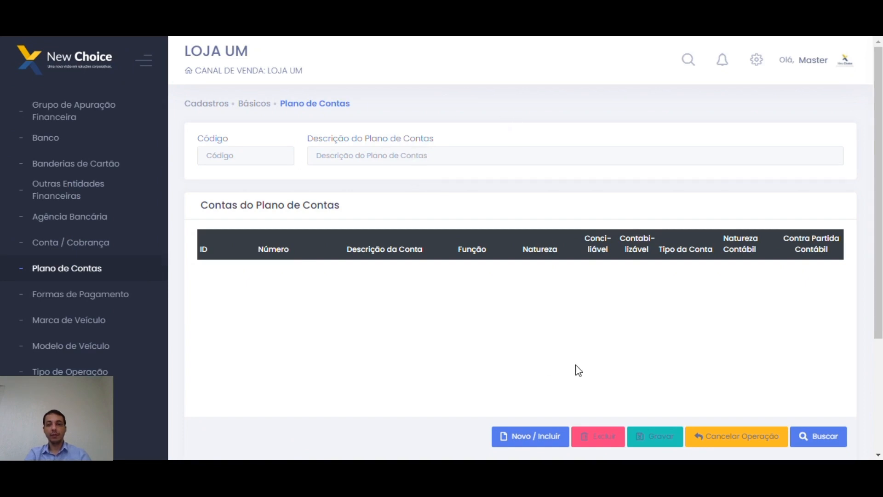
{"action": "left_click", "coordinate": [824, 439]}
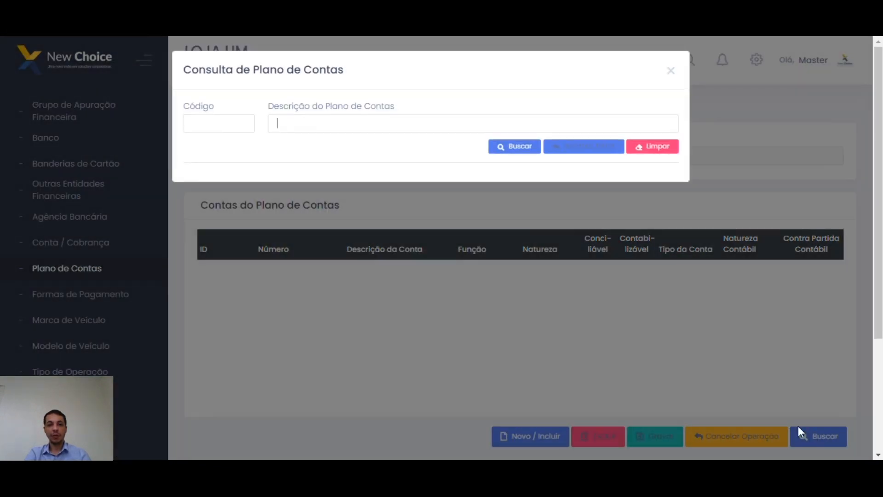
{"action": "left_click", "coordinate": [516, 146]}
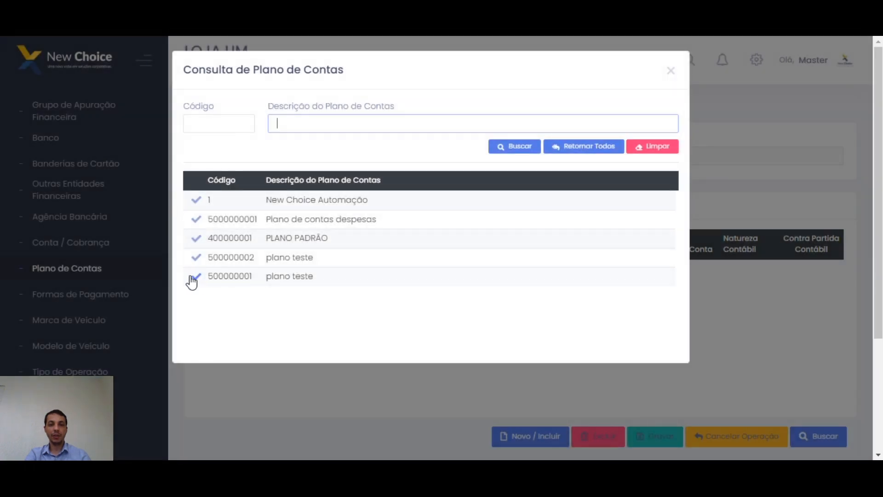
{"action": "left_click", "coordinate": [196, 239]}
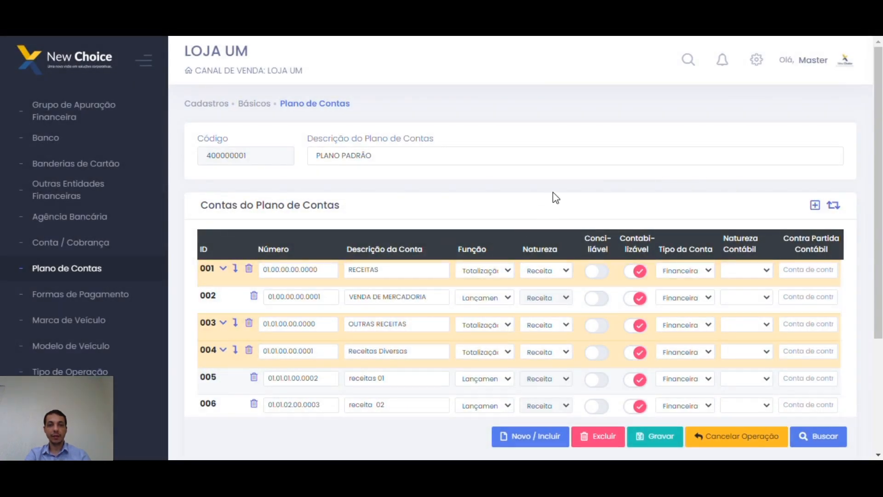
{"action": "scroll", "coordinate": [552, 180], "scroll_direction": "down", "scroll_amount": 2}
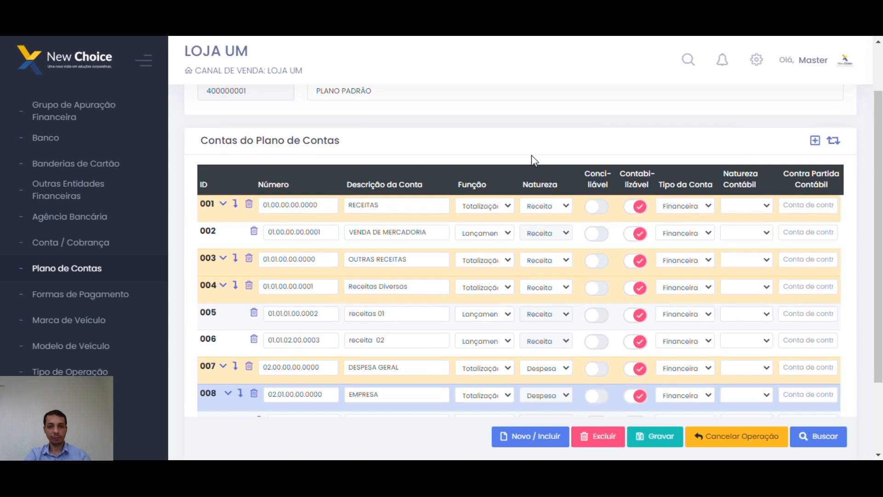
{"action": "scroll", "coordinate": [429, 249], "scroll_direction": "down", "scroll_amount": 3}
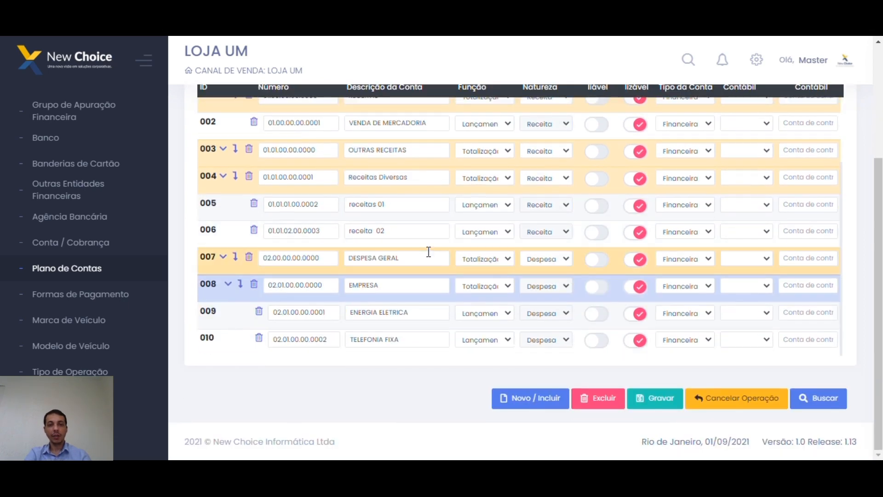
{"action": "scroll", "coordinate": [859, 49], "scroll_direction": "up", "scroll_amount": 4}
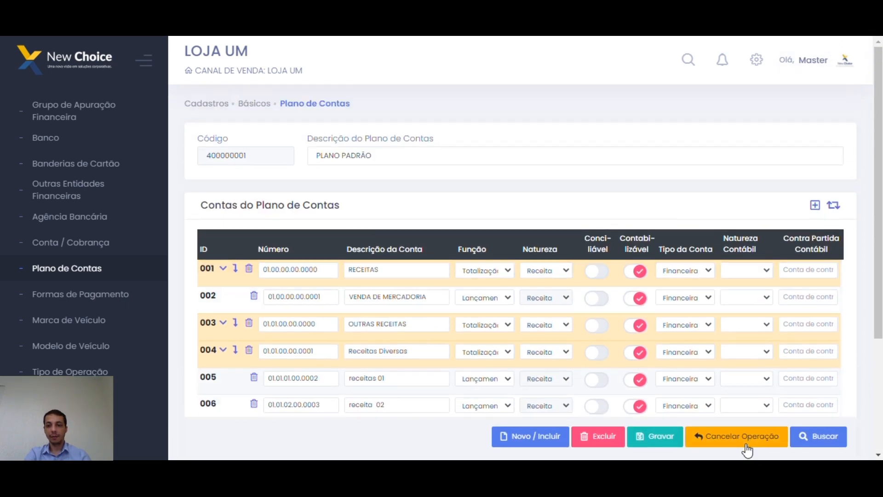
{"action": "left_click", "coordinate": [810, 438]}
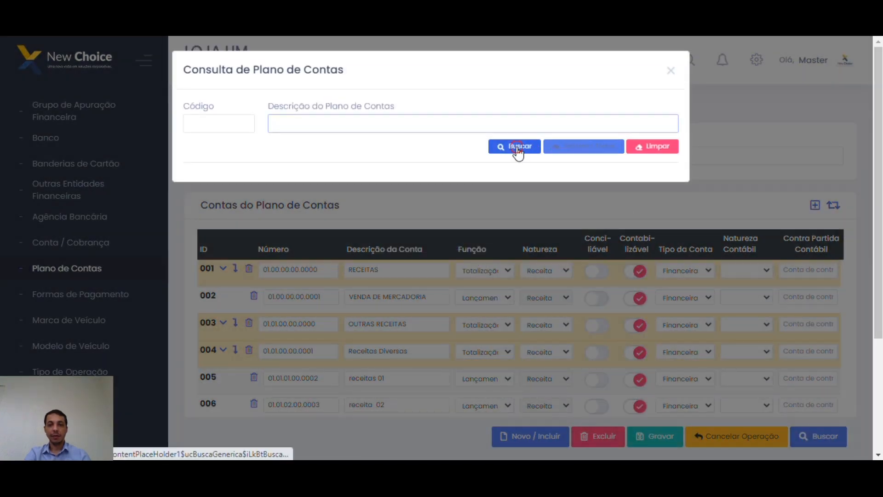
{"action": "left_click", "coordinate": [515, 149]}
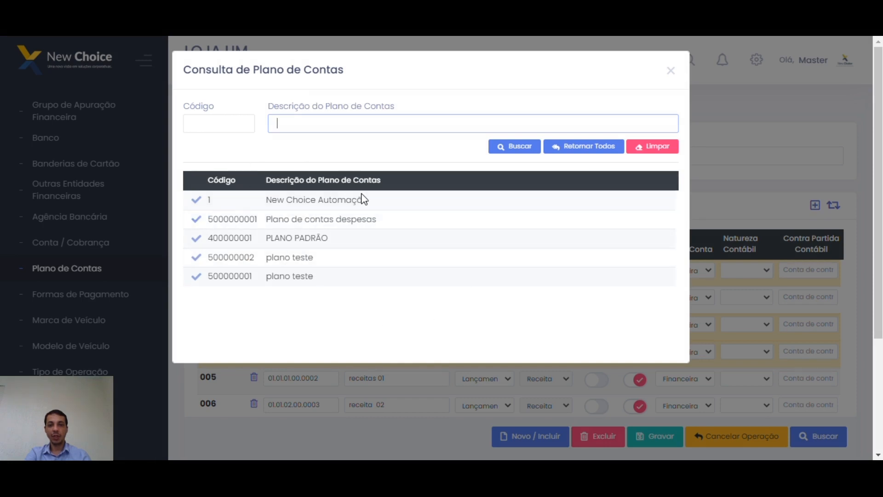
{"action": "left_click", "coordinate": [583, 146]}
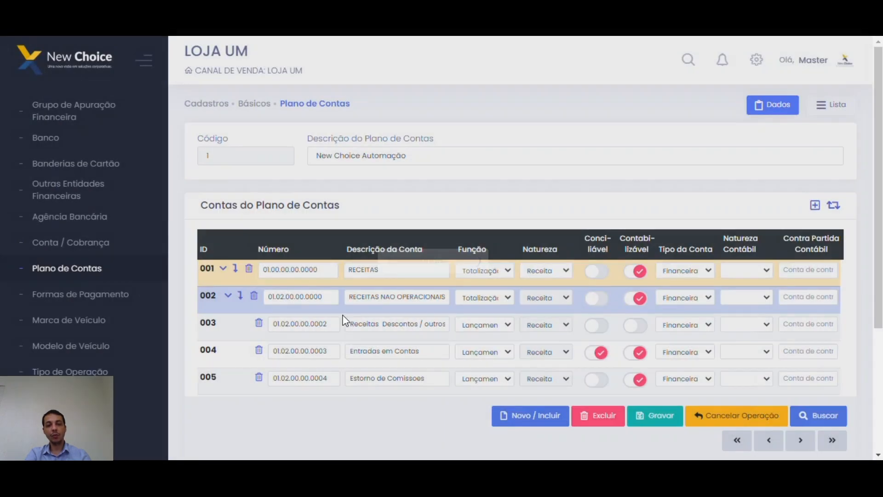
{"action": "scroll", "coordinate": [611, 197], "scroll_direction": "down", "scroll_amount": 2}
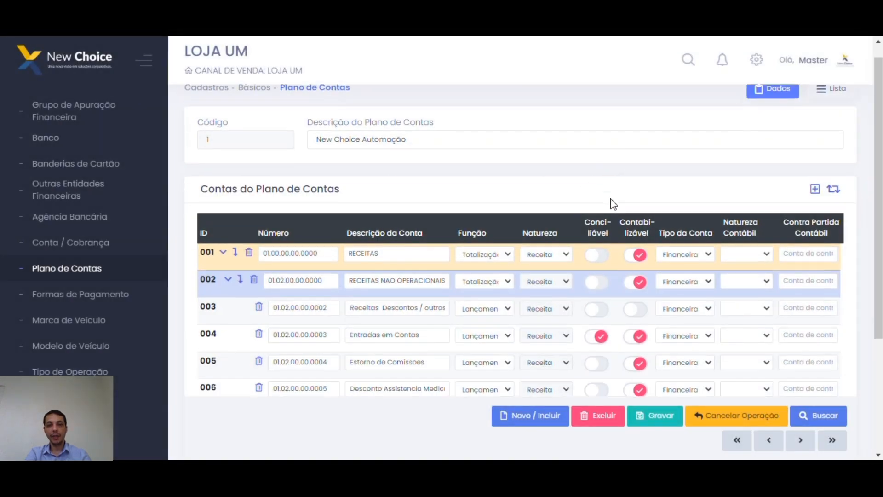
{"action": "scroll", "coordinate": [421, 281], "scroll_direction": "down", "scroll_amount": 2}
{"action": "scroll", "coordinate": [290, 297], "scroll_direction": "down", "scroll_amount": 1}
{"action": "scroll", "coordinate": [295, 294], "scroll_direction": "up", "scroll_amount": 3}
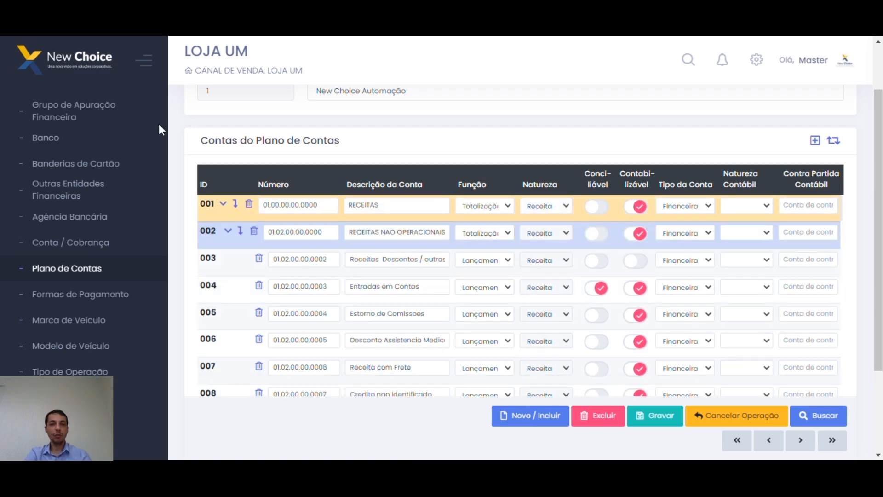
{"action": "scroll", "coordinate": [69, 152], "scroll_direction": "up", "scroll_amount": 1}
{"action": "scroll", "coordinate": [86, 150], "scroll_direction": "up", "scroll_amount": 3}
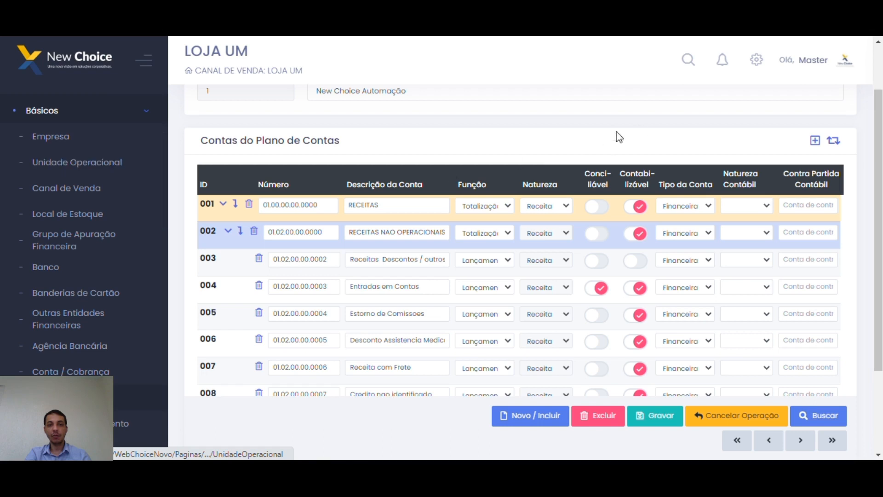
{"action": "scroll", "coordinate": [628, 158], "scroll_direction": "down", "scroll_amount": 1}
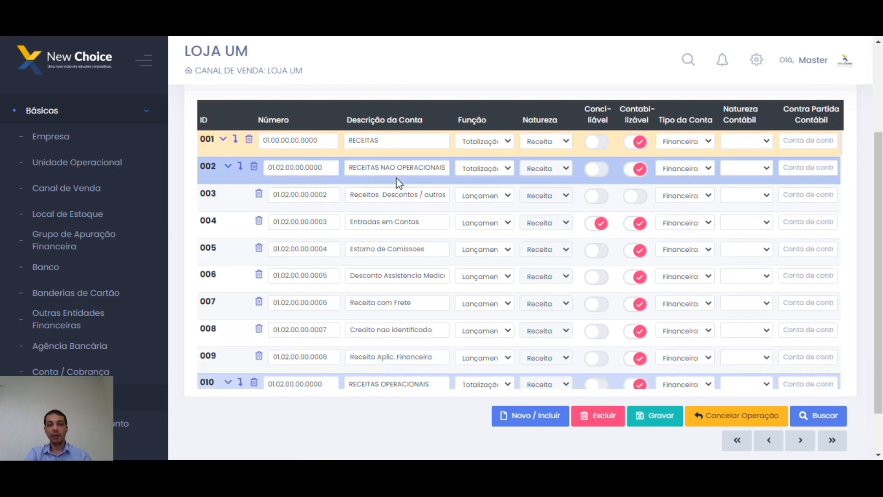
{"action": "scroll", "coordinate": [517, 164], "scroll_direction": "up", "scroll_amount": 2}
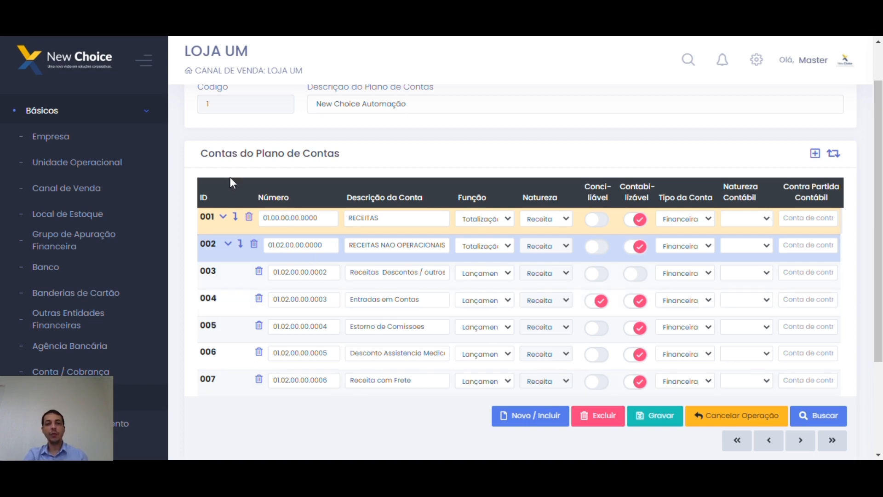
{"action": "left_click", "coordinate": [536, 157]}
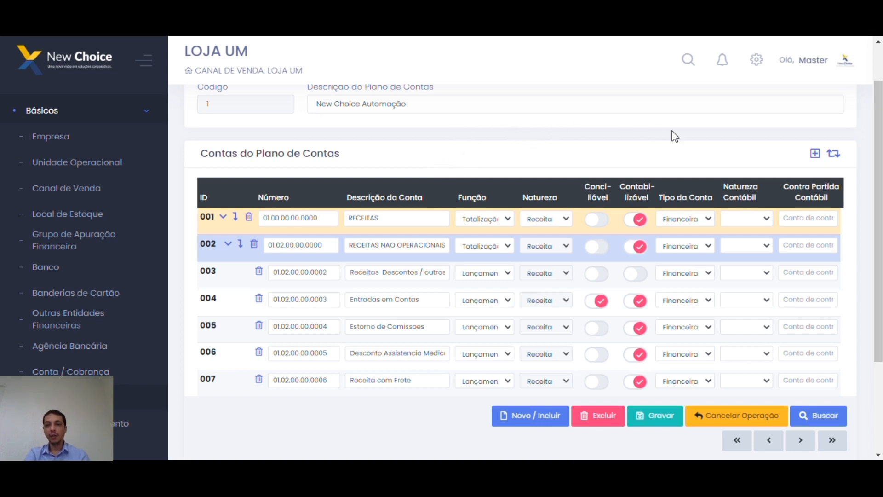
{"action": "scroll", "coordinate": [543, 148], "scroll_direction": "down", "scroll_amount": 1}
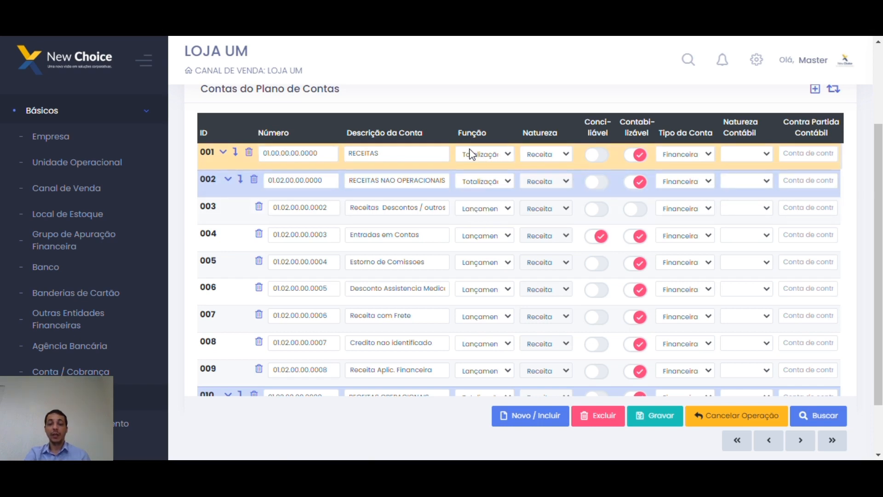
{"action": "left_click", "coordinate": [346, 217]}
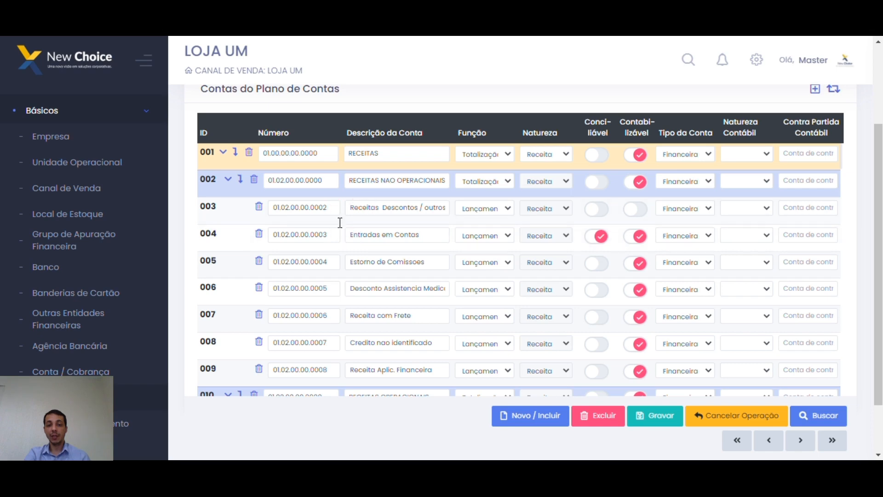
{"action": "scroll", "coordinate": [362, 276], "scroll_direction": "down", "scroll_amount": 10}
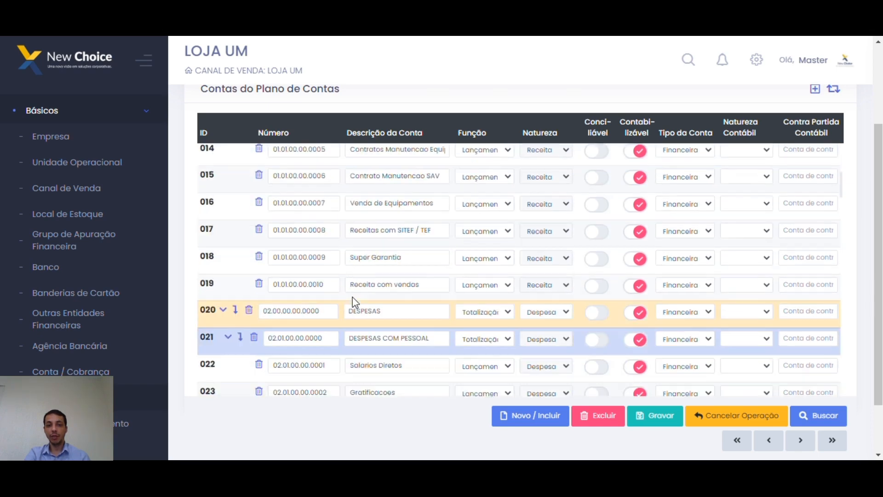
{"action": "scroll", "coordinate": [317, 319], "scroll_direction": "down", "scroll_amount": 1}
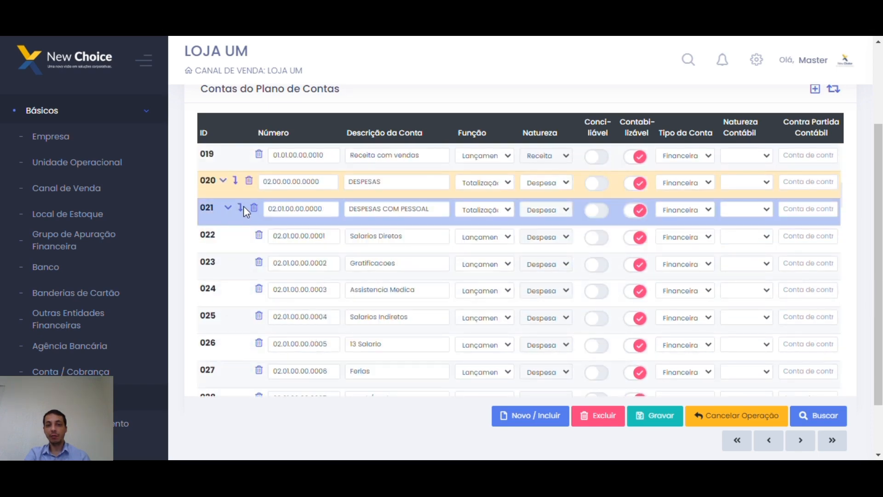
{"action": "scroll", "coordinate": [396, 233], "scroll_direction": "up", "scroll_amount": 10}
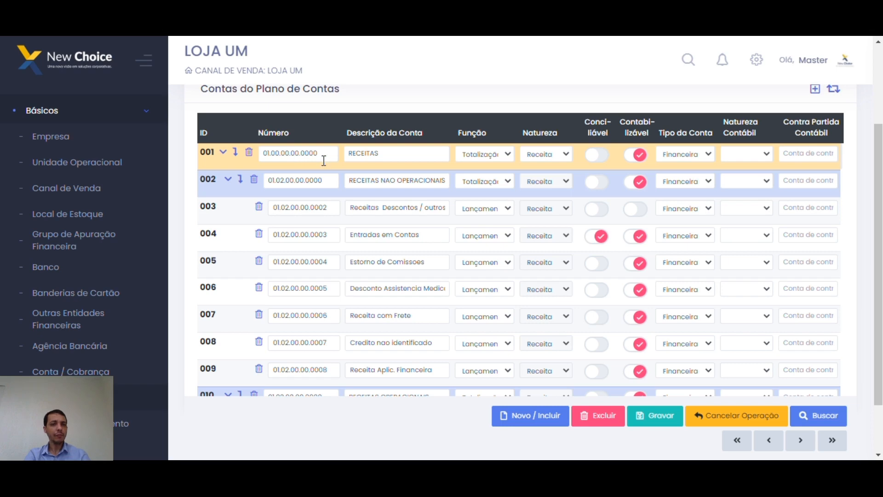
{"action": "double_click", "coordinate": [400, 157]}
{"action": "scroll", "coordinate": [405, 230], "scroll_direction": "down", "scroll_amount": 10}
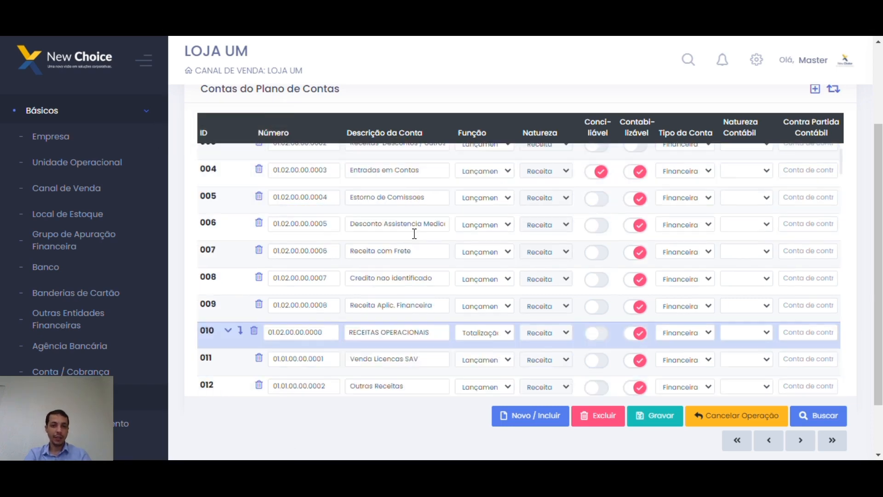
{"action": "double_click", "coordinate": [403, 214]}
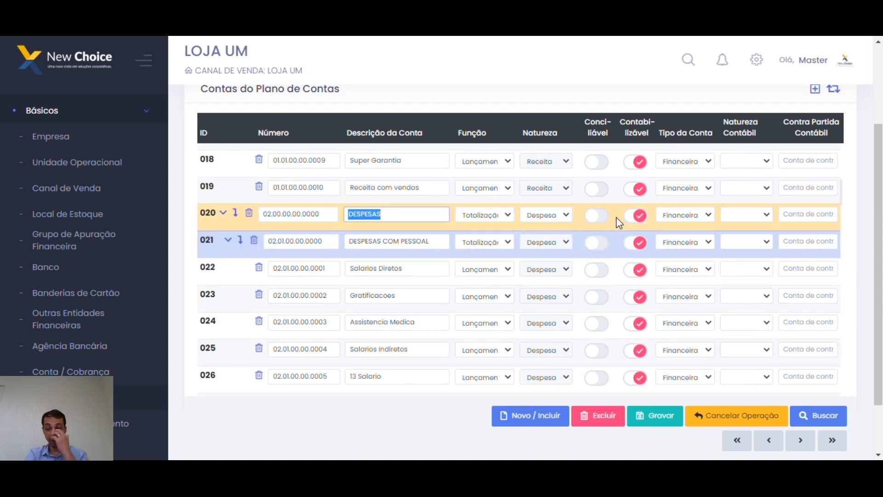
{"action": "scroll", "coordinate": [597, 227], "scroll_direction": "up", "scroll_amount": 8}
{"action": "scroll", "coordinate": [596, 227], "scroll_direction": "up", "scroll_amount": 2}
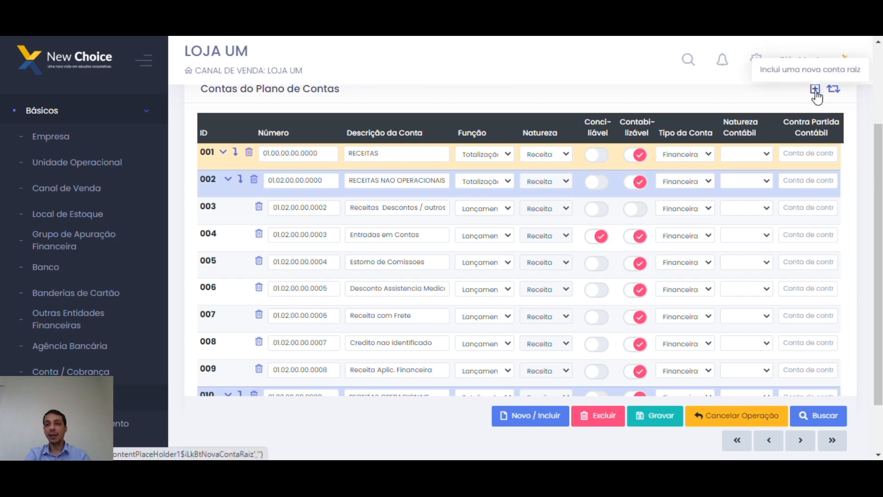
{"action": "scroll", "coordinate": [817, 97], "scroll_direction": "up", "scroll_amount": 3}
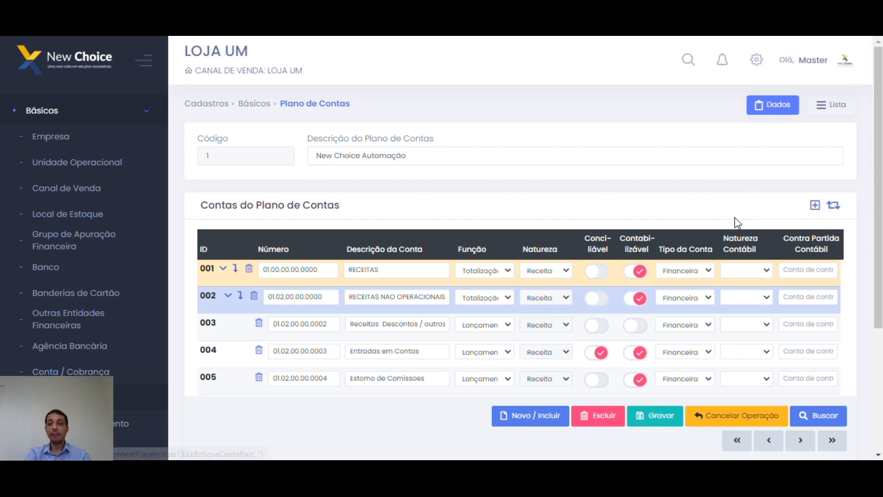
{"action": "scroll", "coordinate": [310, 314], "scroll_direction": "down", "scroll_amount": 1}
{"action": "scroll", "coordinate": [322, 316], "scroll_direction": "up", "scroll_amount": 1}
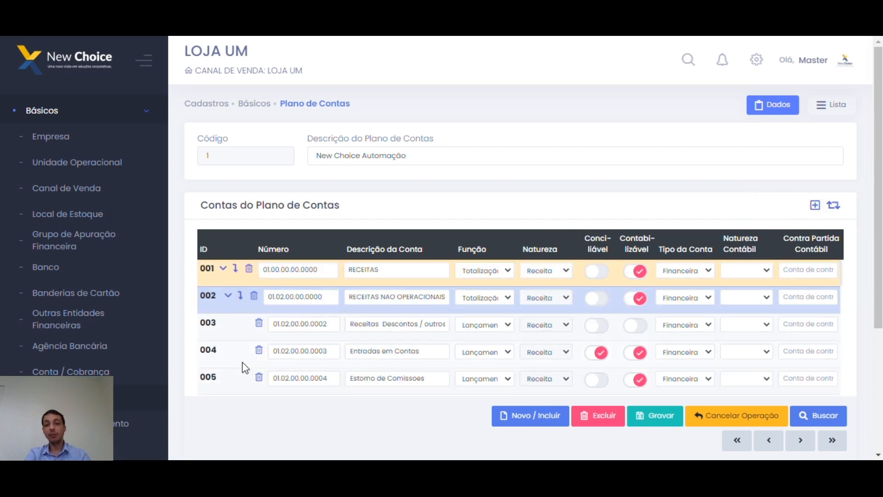
Fold up rows 002 RECEITAS NAO OPERACIONAIS and 010 RECEITAS OPERACIONAIS in the accounts table.
{"action": "left_click", "coordinate": [227, 297]}
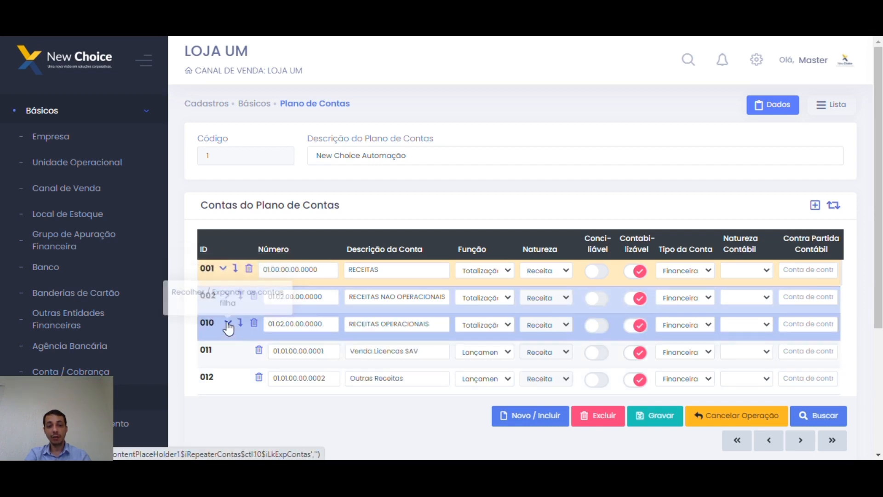
{"action": "scroll", "coordinate": [227, 324], "scroll_direction": "down", "scroll_amount": 2}
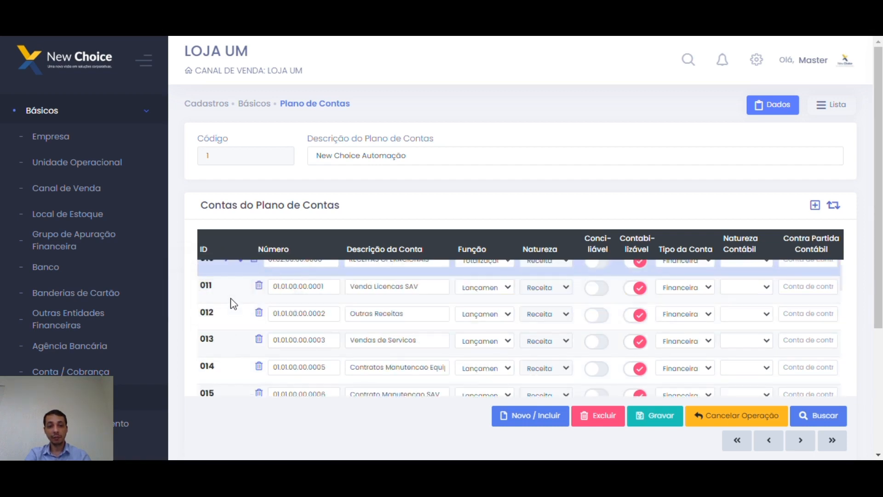
{"action": "scroll", "coordinate": [230, 299], "scroll_direction": "up", "scroll_amount": 1}
{"action": "left_click", "coordinate": [226, 292]}
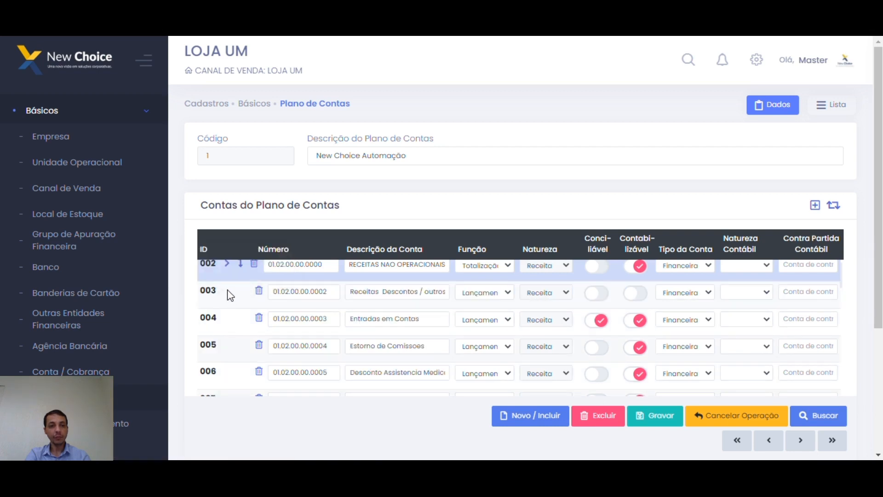
{"action": "scroll", "coordinate": [229, 296], "scroll_direction": "up", "scroll_amount": 1}
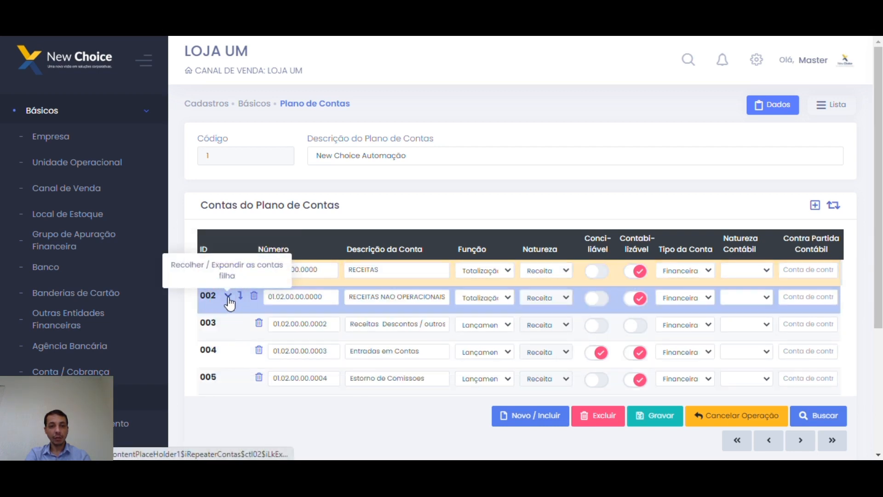
{"action": "scroll", "coordinate": [228, 312], "scroll_direction": "down", "scroll_amount": 1}
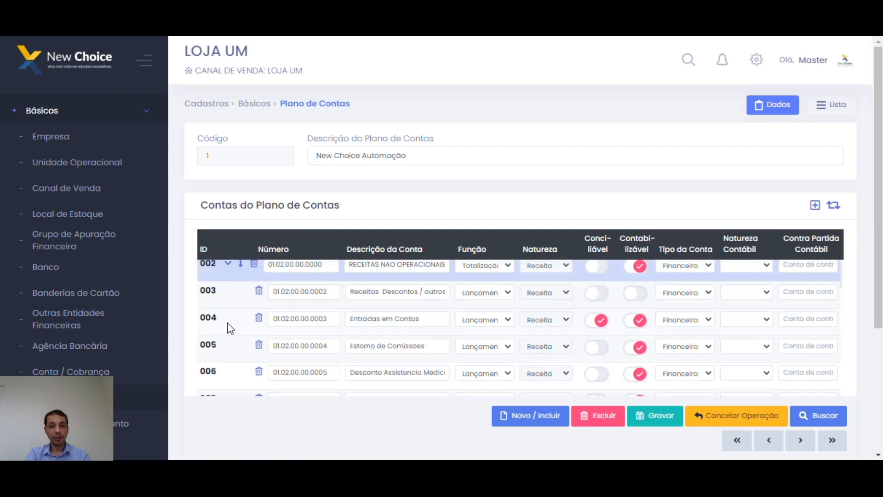
{"action": "left_click", "coordinate": [227, 263]}
{"action": "left_click", "coordinate": [228, 292]}
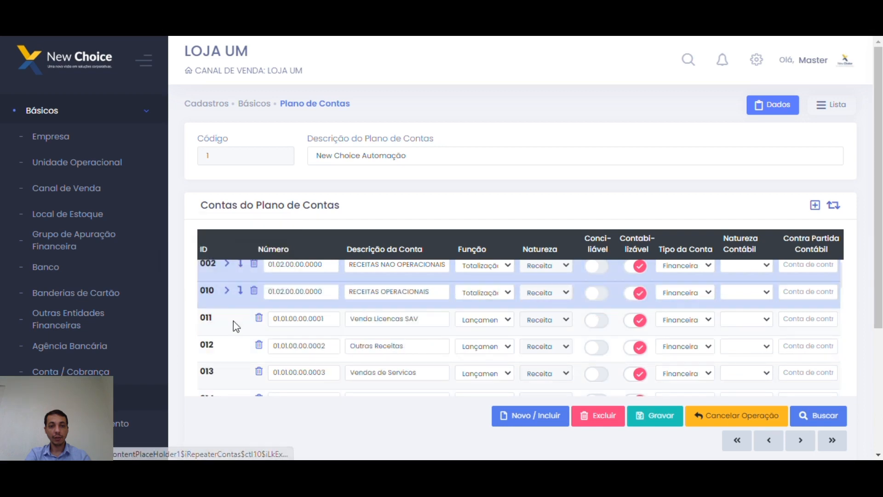
{"action": "scroll", "coordinate": [233, 321], "scroll_direction": "down", "scroll_amount": 7}
{"action": "scroll", "coordinate": [240, 302], "scroll_direction": "up", "scroll_amount": 3}
{"action": "scroll", "coordinate": [383, 299], "scroll_direction": "up", "scroll_amount": 4}
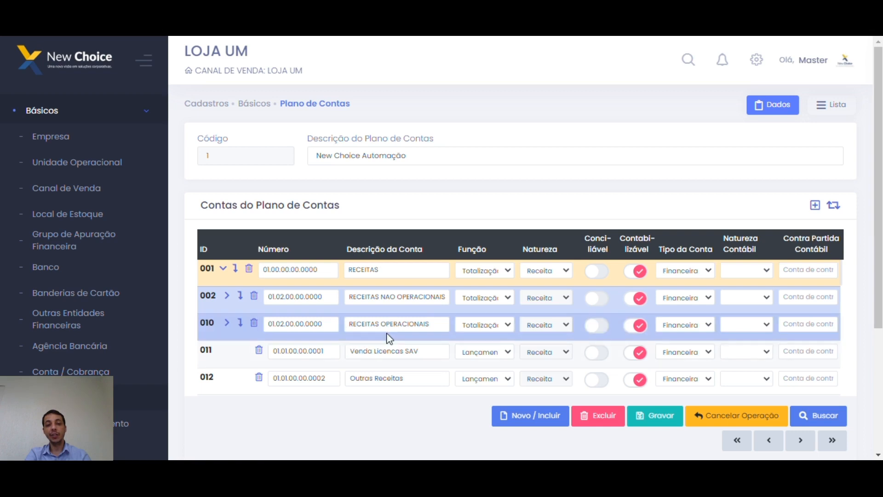
Add a new child account row under 001 RECEITAS.
{"action": "double_click", "coordinate": [396, 274]}
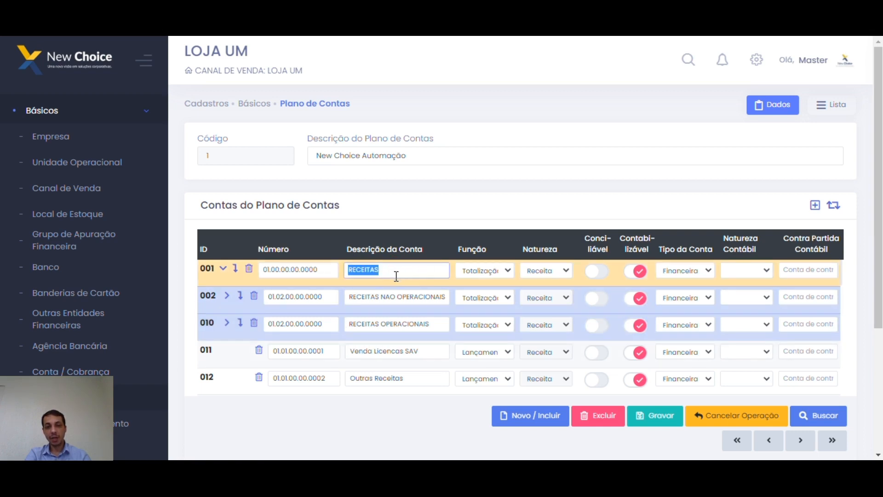
{"action": "left_click", "coordinate": [413, 300]}
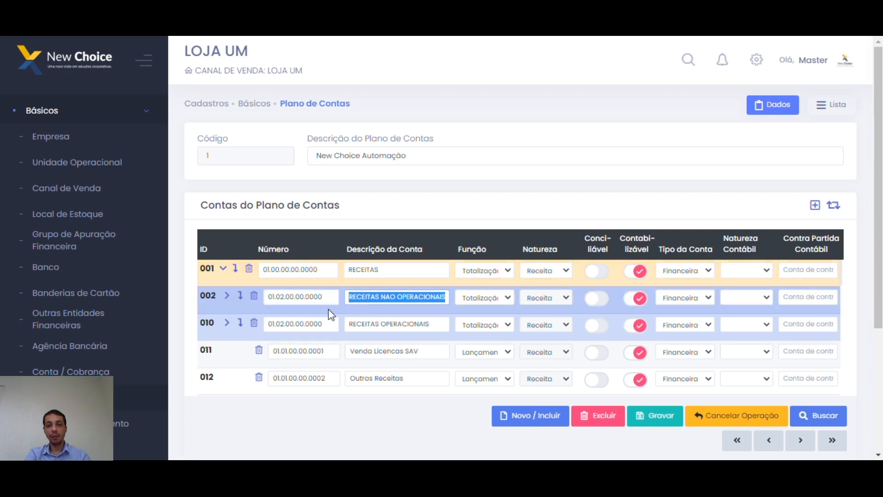
{"action": "left_click", "coordinate": [236, 272]}
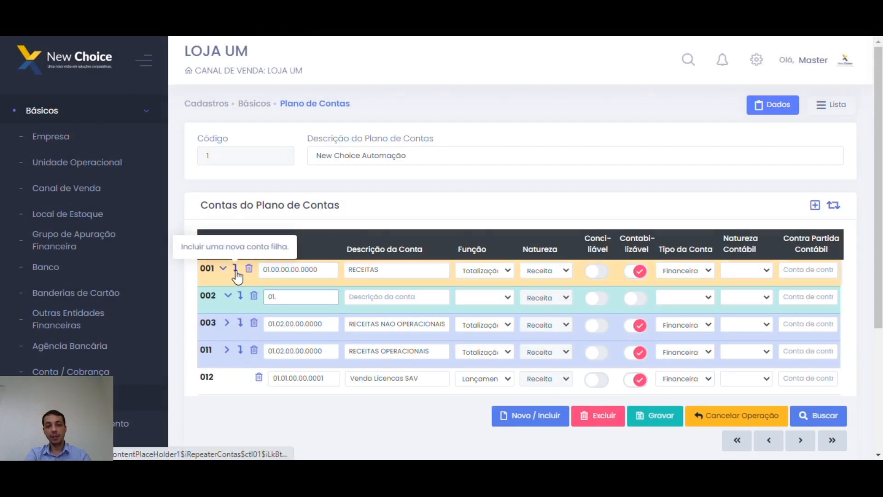
Number the new account 01. and re-expand RECEITAS NAO OPERACIONAIS.
{"action": "left_click_drag", "start_coordinate": [276, 299], "coordinate": [261, 272]}
{"action": "left_click", "coordinate": [284, 297]}
{"action": "key", "text": "BackSpace"}
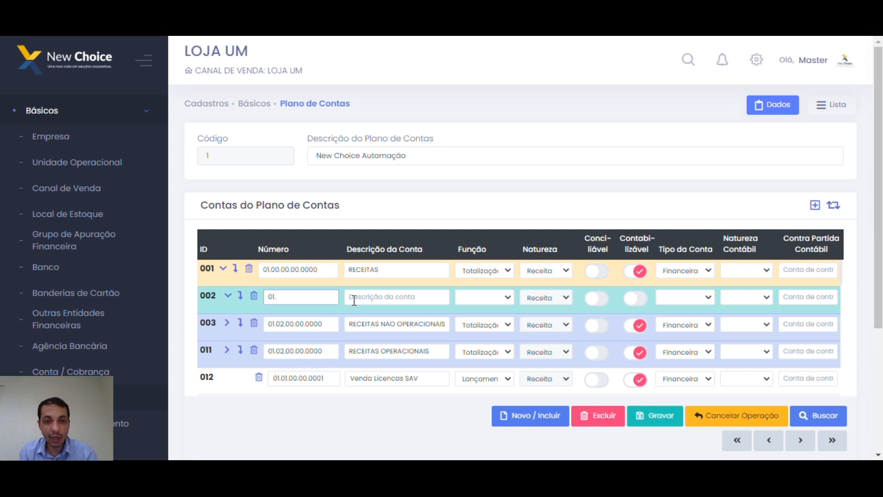
{"action": "type", "text": "."}
{"action": "scroll", "coordinate": [355, 300], "scroll_direction": "down", "scroll_amount": 1}
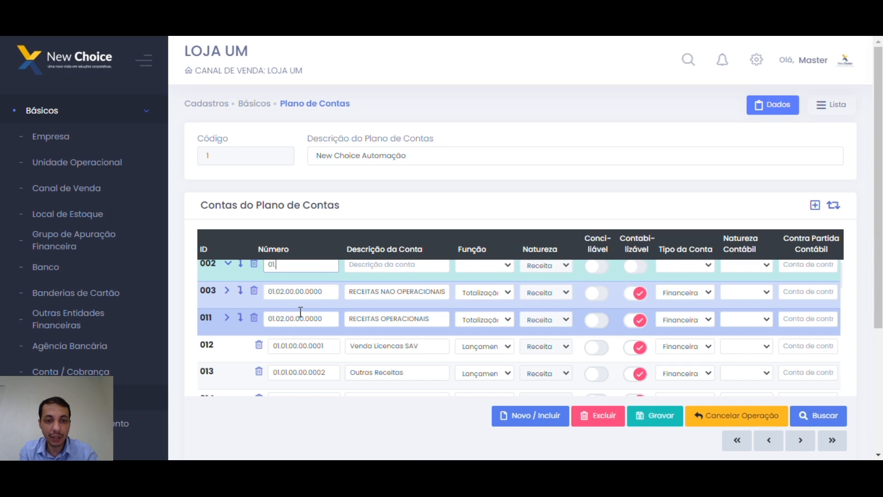
{"action": "left_click", "coordinate": [227, 290]}
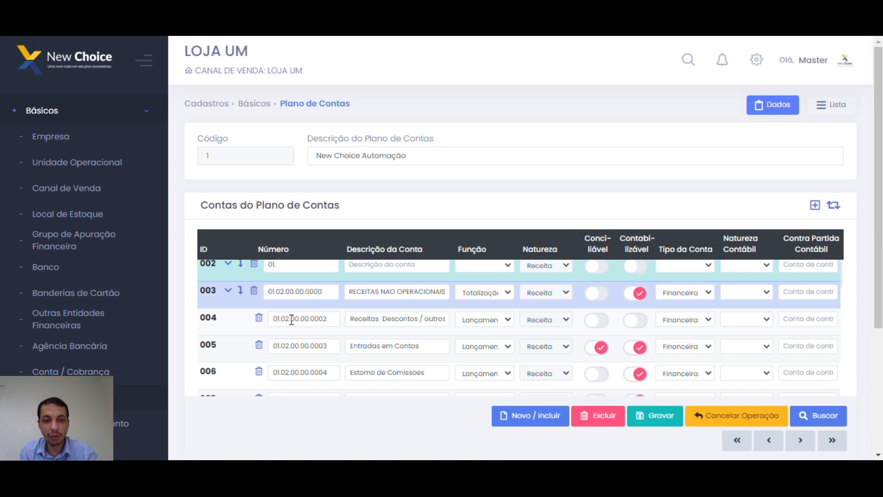
Collapse the RECEITAS NAO OPERACIONAIS children and renumber row 011 as 01.01.00.00.0000.
{"action": "left_click", "coordinate": [228, 290]}
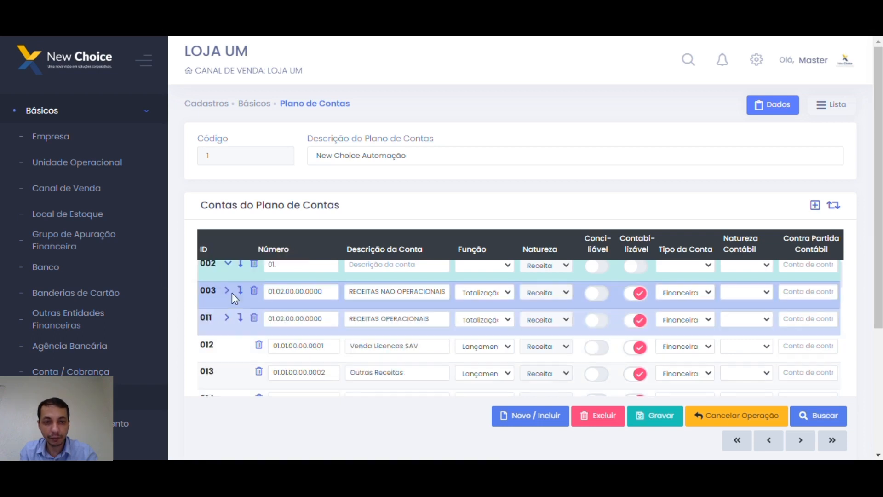
{"action": "left_click", "coordinate": [282, 319]}
{"action": "key", "text": "Delete"}
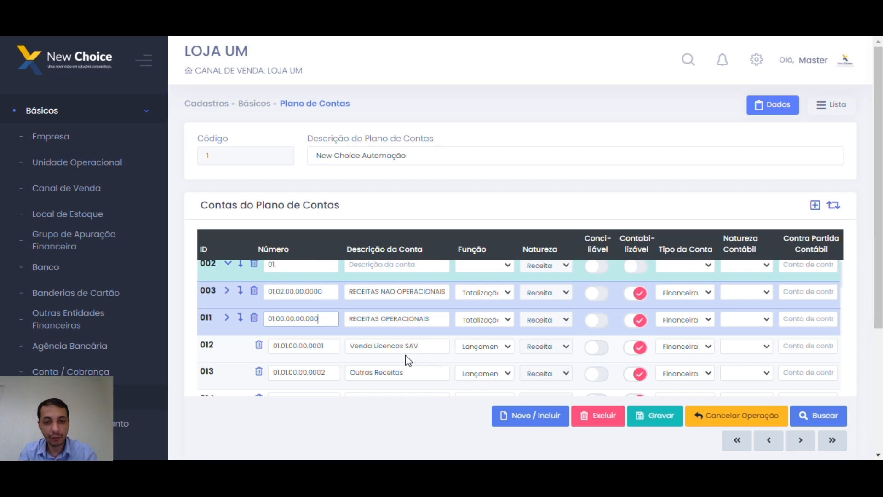
{"action": "key", "text": "BackSpace"}
{"action": "key", "text": "BackSpace"}
{"action": "key", "text": "BackSpace"}
{"action": "key", "text": "BackSpace"}
{"action": "key", "text": "BackSpace"}
{"action": "key", "text": "BackSpace"}
{"action": "key", "text": "BackSpace"}
{"action": "key", "text": "BackSpace"}
{"action": "key", "text": "BackSpace"}
{"action": "key", "text": "BackSpace"}
{"action": "key", "text": "BackSpace"}
{"action": "key", "text": "BackSpace"}
{"action": "type", "text": "01.00.00.0000"}
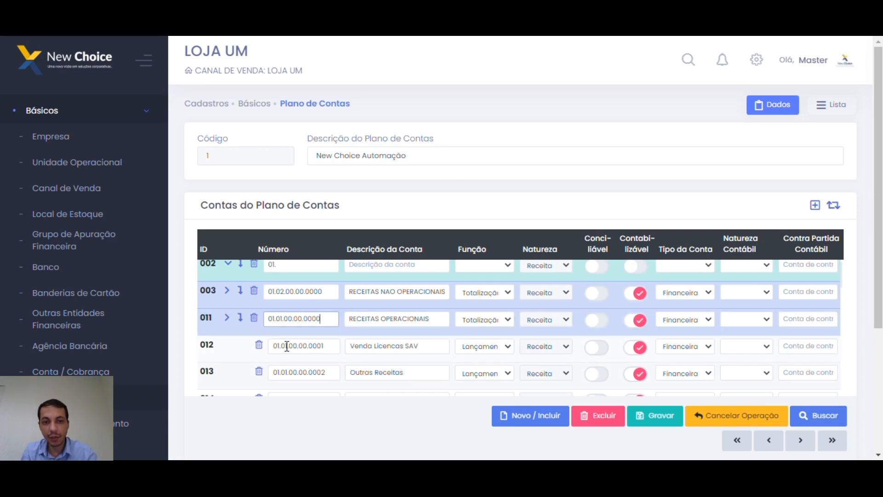
Start entering row 002's account number under 01.03, typing 03.00.00.0000.
{"action": "scroll", "coordinate": [293, 294], "scroll_direction": "up", "scroll_amount": 1}
{"action": "left_click", "coordinate": [293, 295]}
{"action": "type", "text": "0"}
{"action": "type", "text": "3"}
{"action": "type", "text": ".00.00.0000"}
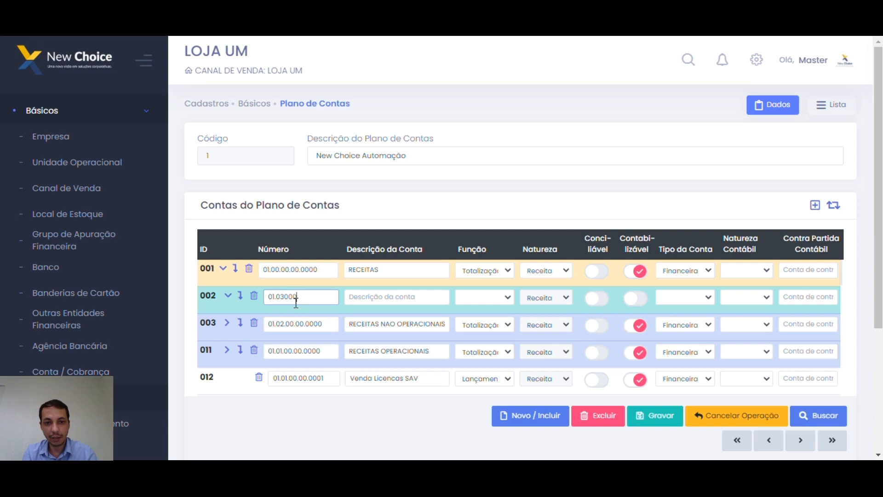
Describe row 002 as 'Demais Receitas' and set its function to Totalização.
{"action": "key", "text": "Tab"}
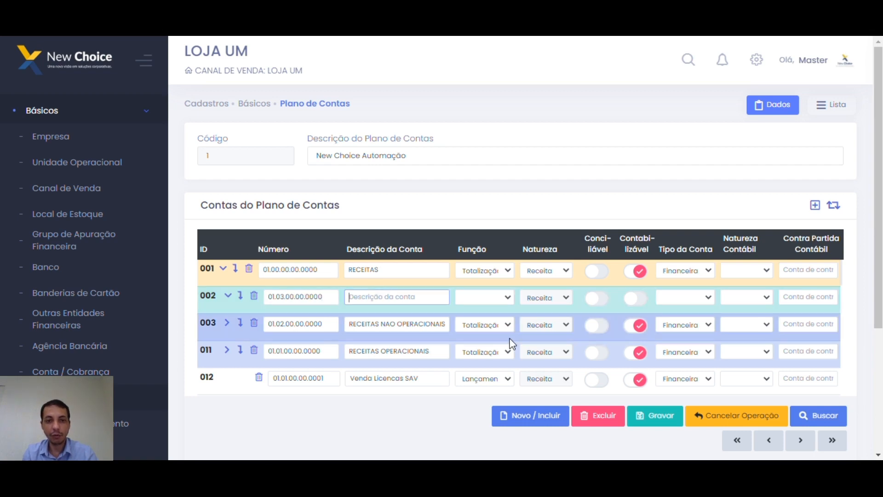
{"action": "type", "text": "De"}
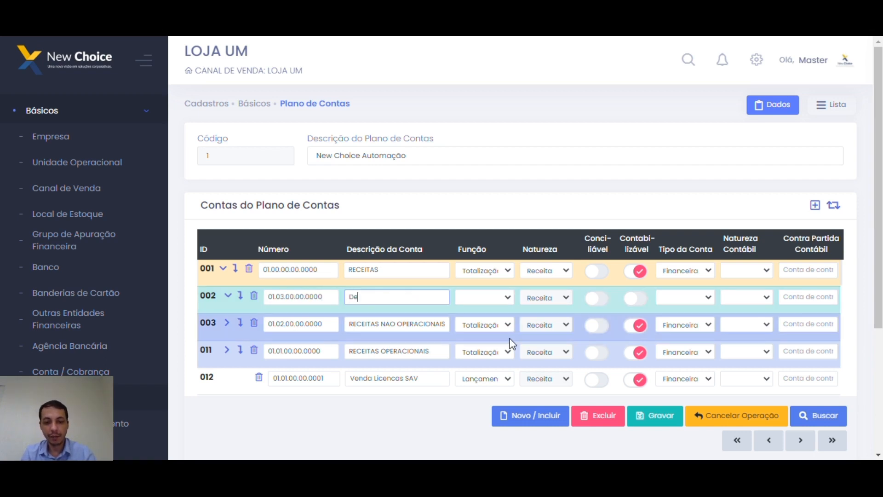
{"action": "type", "text": "mais Receitas"}
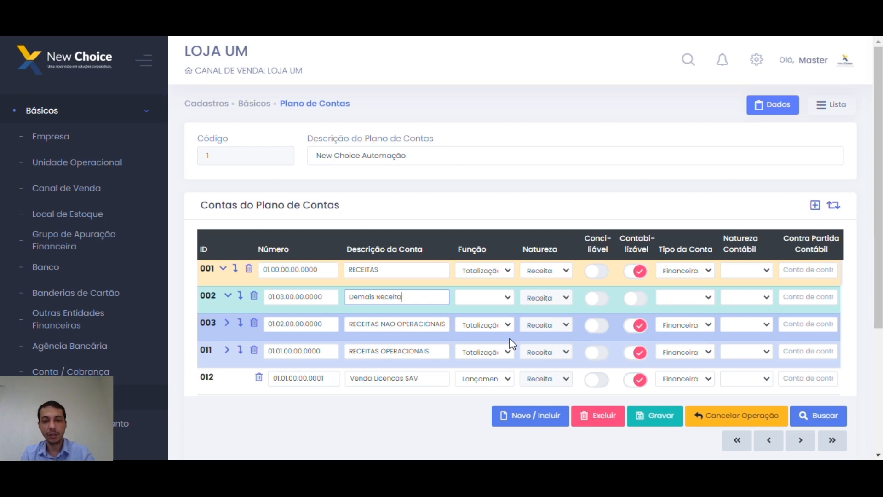
{"action": "left_click", "coordinate": [509, 300]}
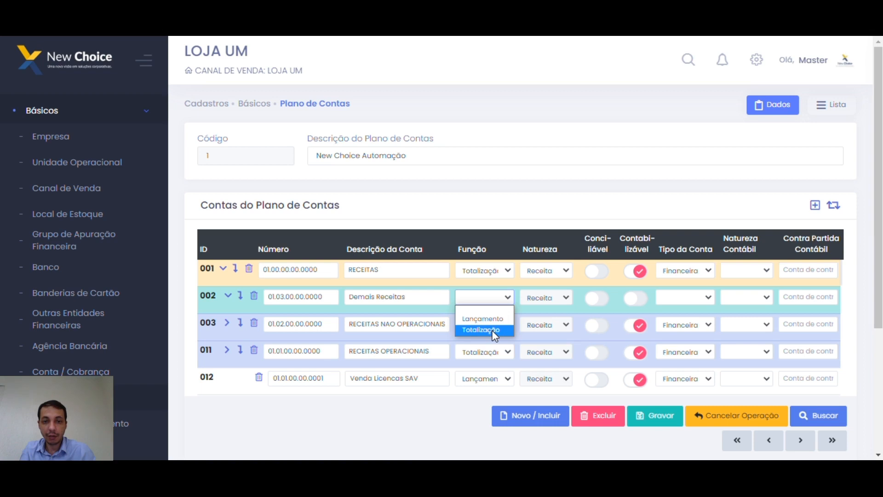
{"action": "left_click", "coordinate": [488, 311]}
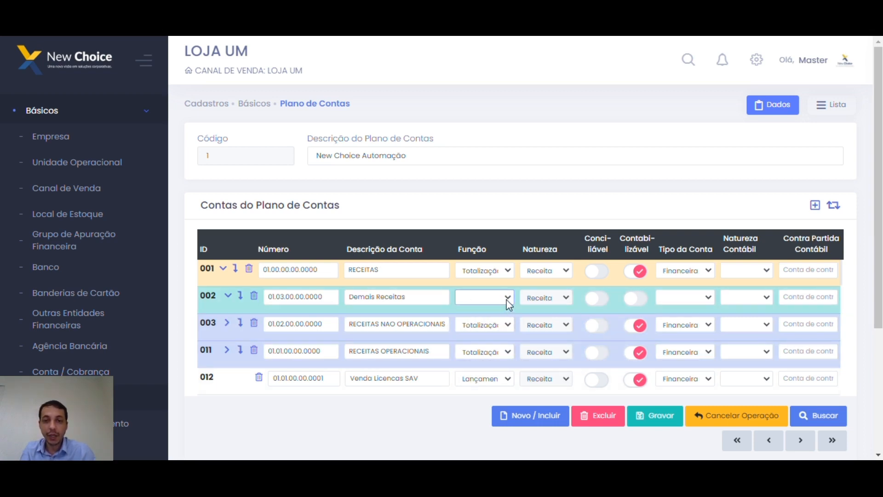
{"action": "left_click", "coordinate": [508, 298]}
{"action": "left_click", "coordinate": [491, 320]}
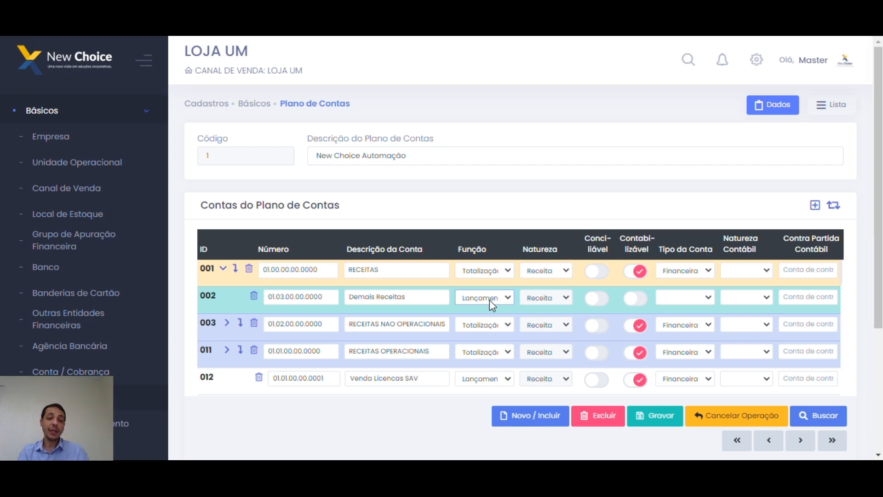
{"action": "left_click_drag", "start_coordinate": [425, 301], "coordinate": [327, 299]}
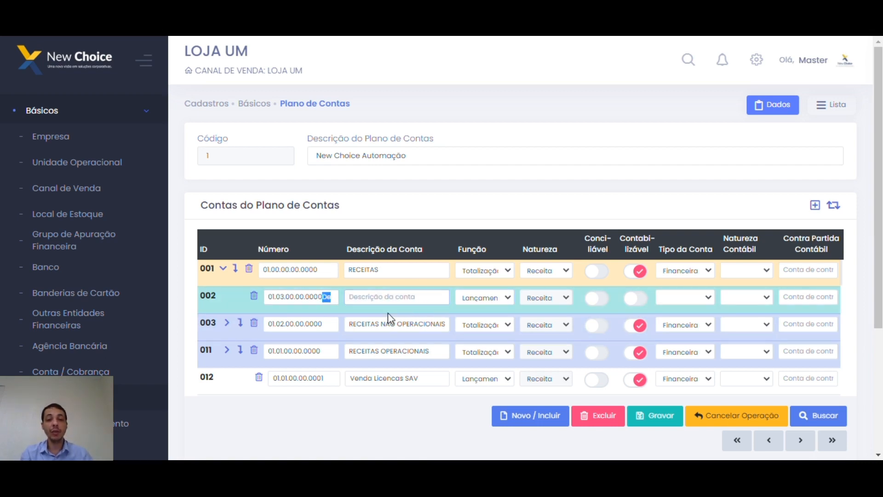
{"action": "key", "text": "ctrl+z"}
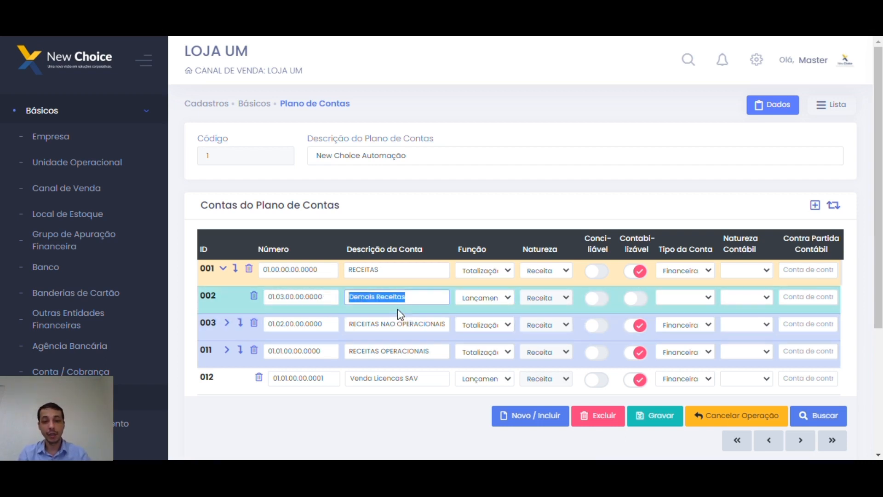
{"action": "left_click", "coordinate": [496, 295]}
{"action": "left_click", "coordinate": [489, 330]}
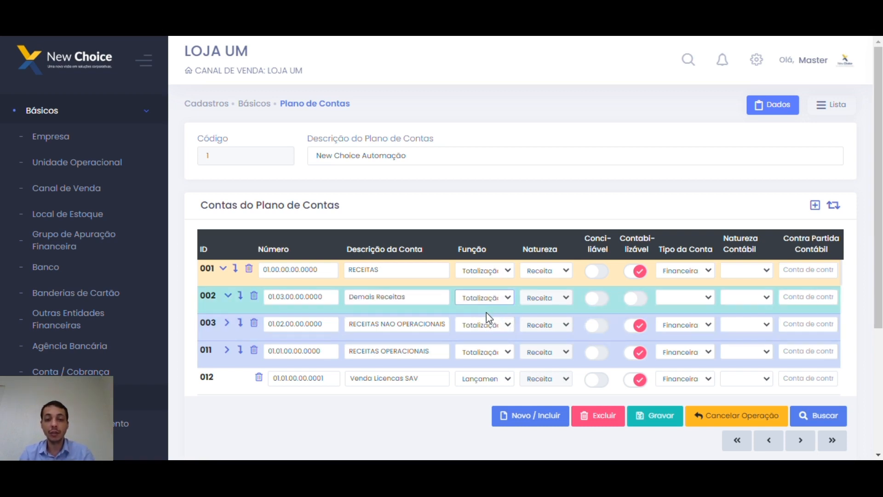
Leave row 002's locked nature as is and its Conciliável toggle off.
{"action": "left_click", "coordinate": [564, 296]}
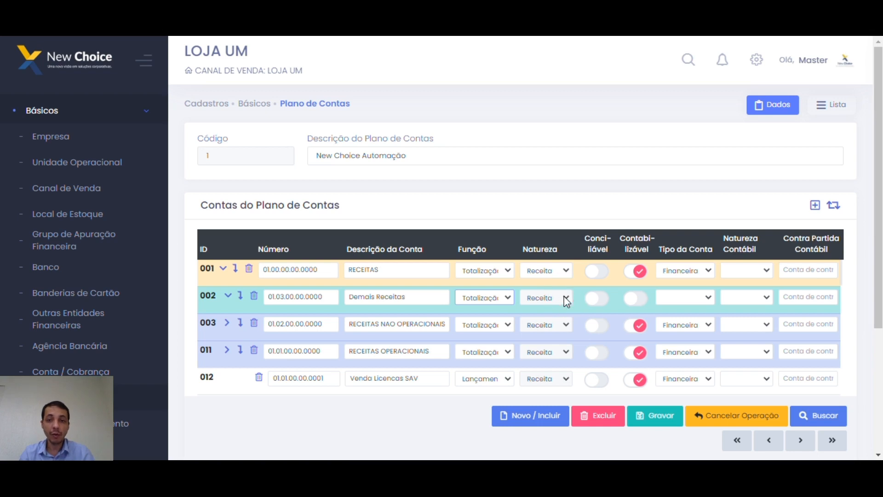
{"action": "left_click", "coordinate": [565, 299]}
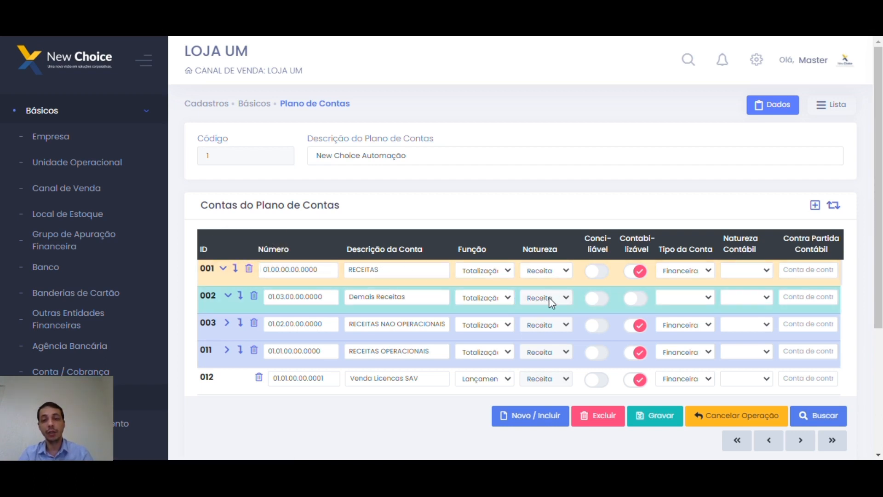
{"action": "left_click", "coordinate": [595, 306]}
{"action": "left_click", "coordinate": [596, 303]}
{"action": "left_click", "coordinate": [596, 302]}
{"action": "left_click", "coordinate": [595, 302]}
{"action": "left_click", "coordinate": [597, 304]}
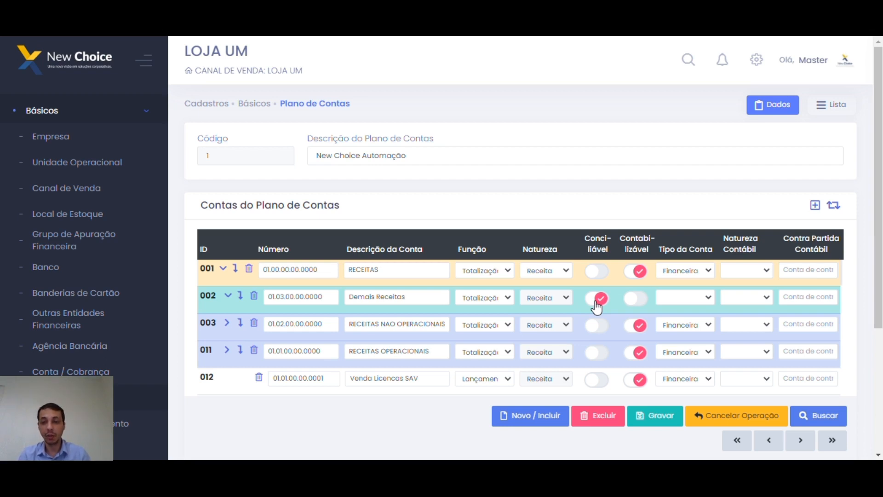
{"action": "left_click", "coordinate": [597, 305]}
{"action": "left_click", "coordinate": [596, 305]}
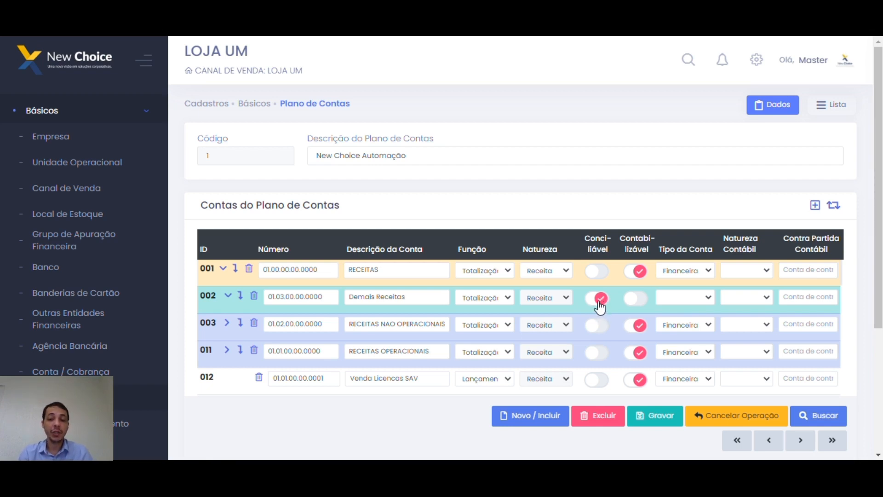
{"action": "left_click", "coordinate": [601, 304]}
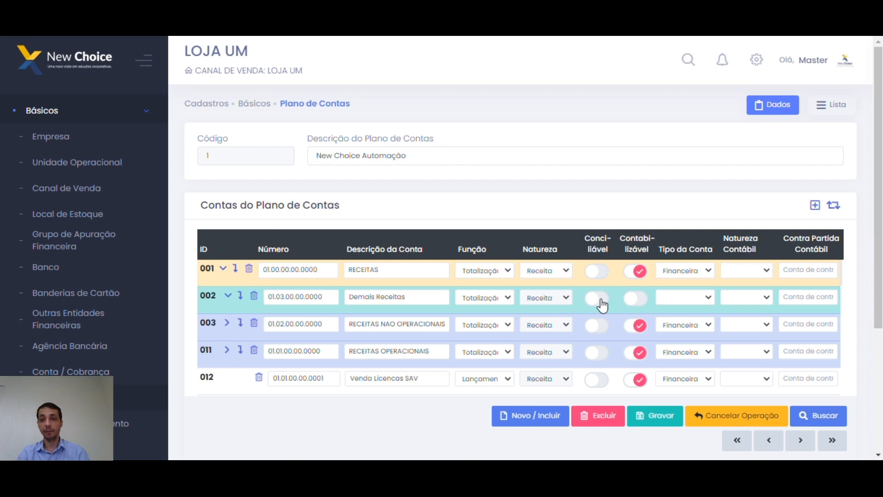
Leave row 002's Contabilizável toggle off.
{"action": "left_click", "coordinate": [636, 303]}
{"action": "left_click", "coordinate": [636, 303]}
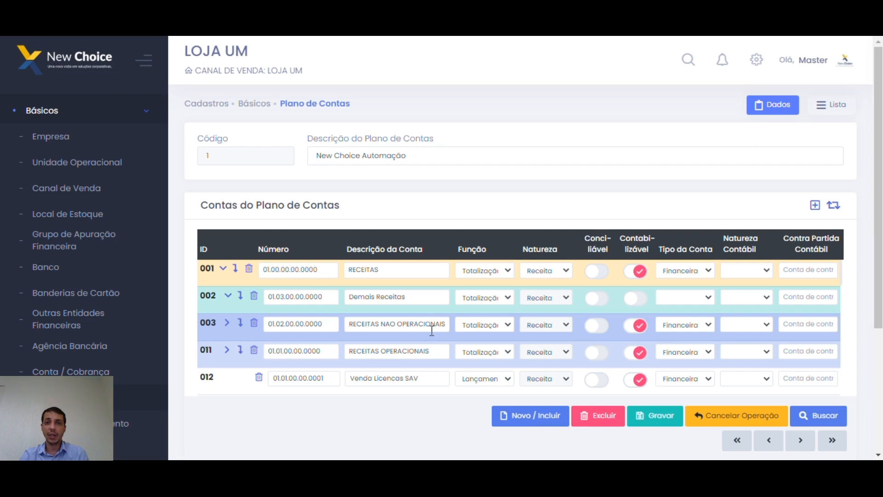
{"action": "left_click", "coordinate": [637, 304]}
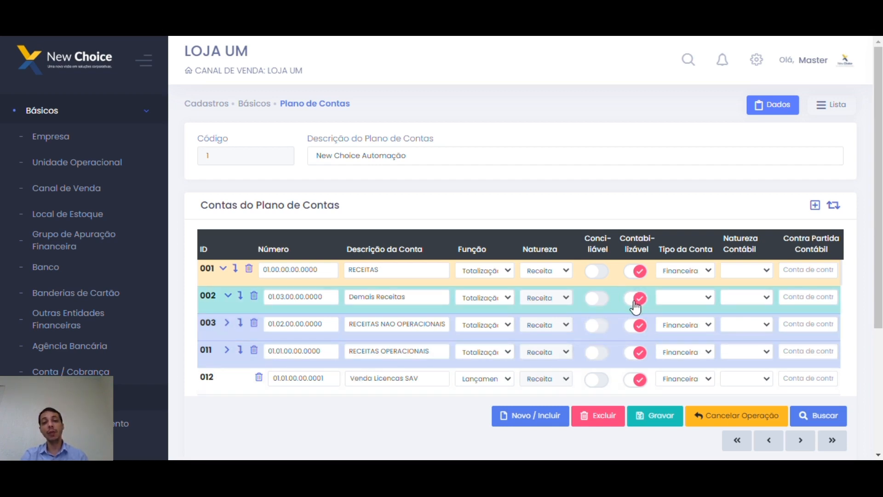
{"action": "left_click", "coordinate": [633, 305]}
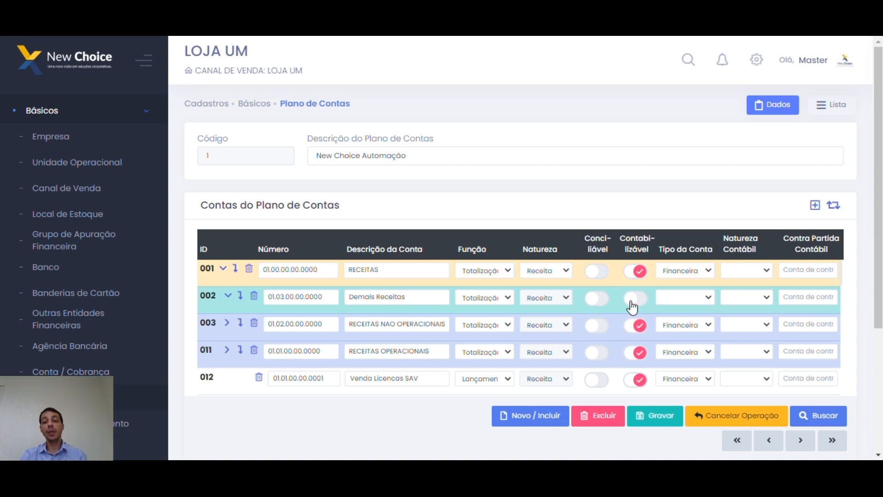
{"action": "left_click", "coordinate": [635, 305]}
{"action": "left_click", "coordinate": [634, 305]}
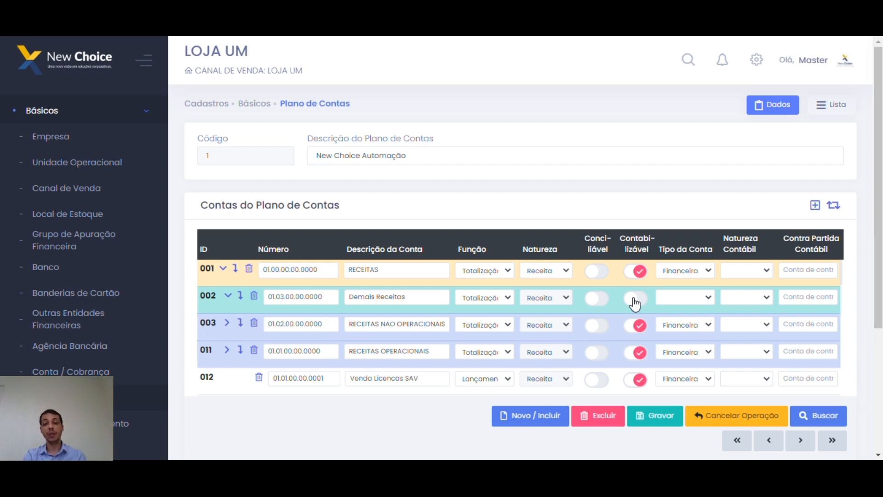
{"action": "left_click", "coordinate": [635, 303]}
{"action": "left_click", "coordinate": [636, 303]}
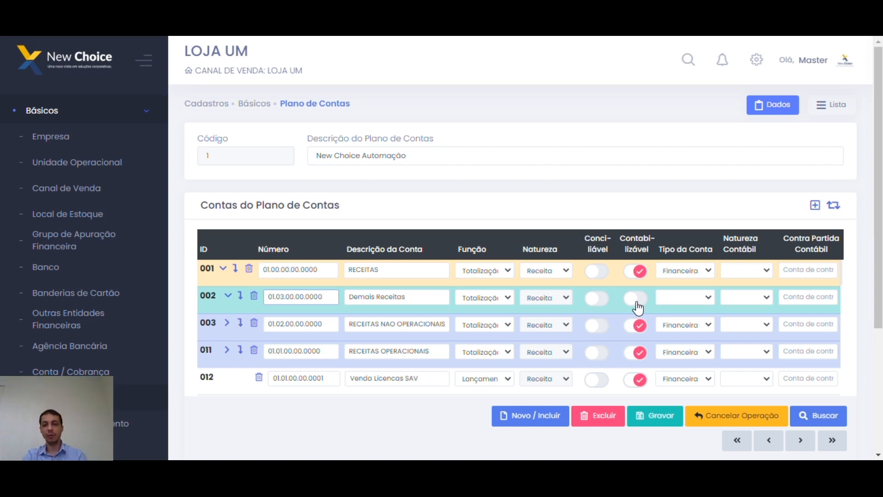
Set row 002's account type to Financeira and adjust its accounting nature.
{"action": "left_click", "coordinate": [706, 300]}
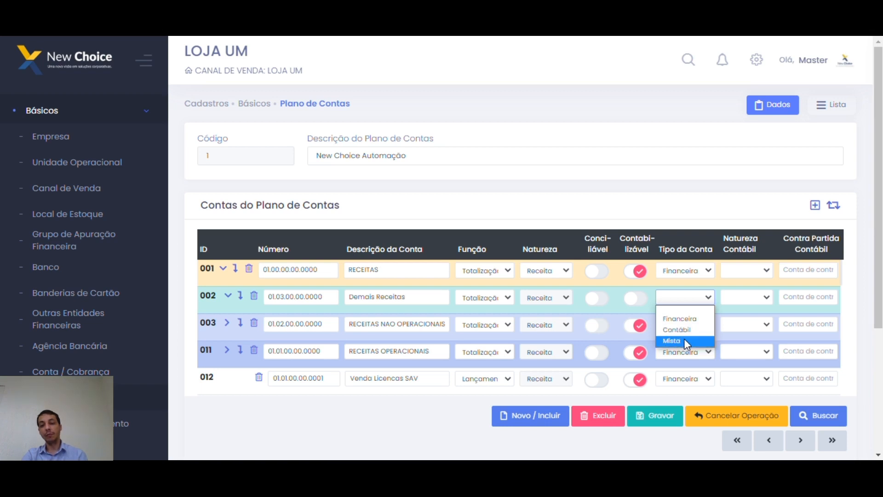
{"action": "left_click", "coordinate": [703, 322]}
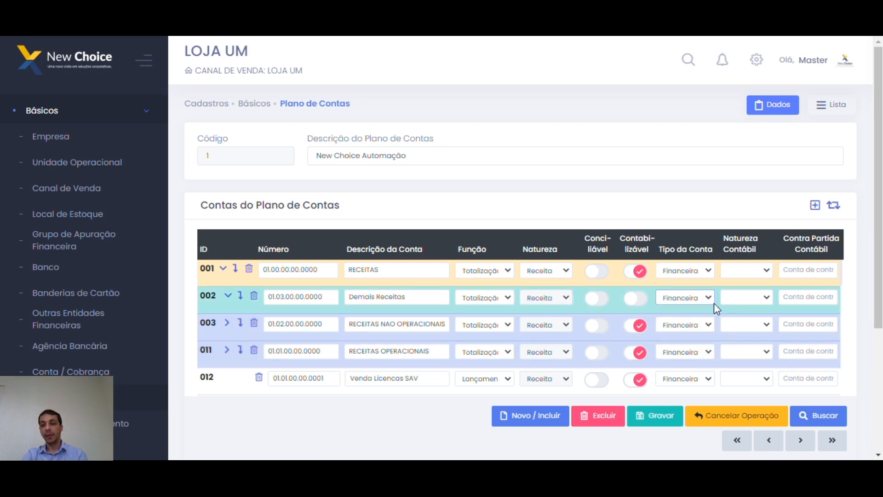
{"action": "left_click", "coordinate": [744, 297]}
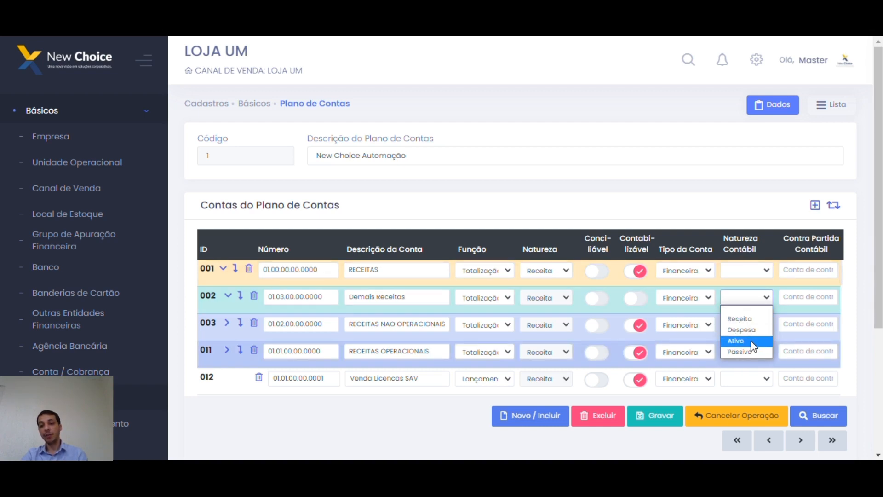
{"action": "left_click", "coordinate": [747, 320]}
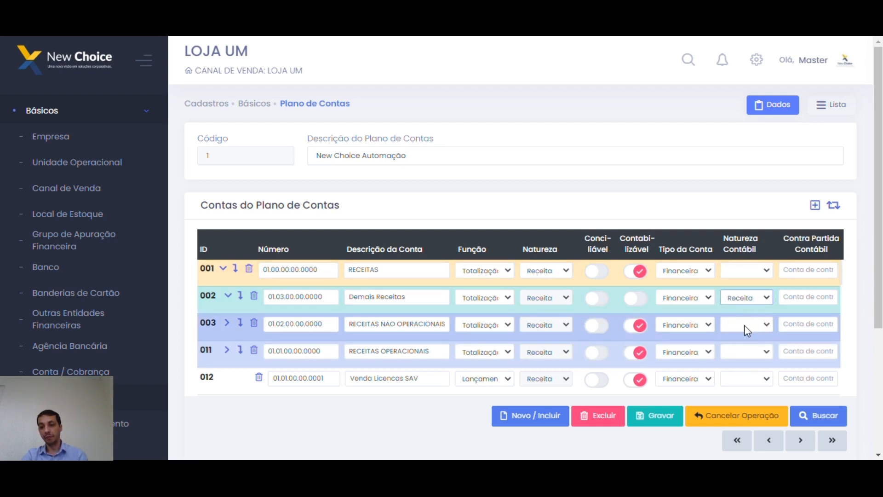
{"action": "left_click", "coordinate": [796, 299]}
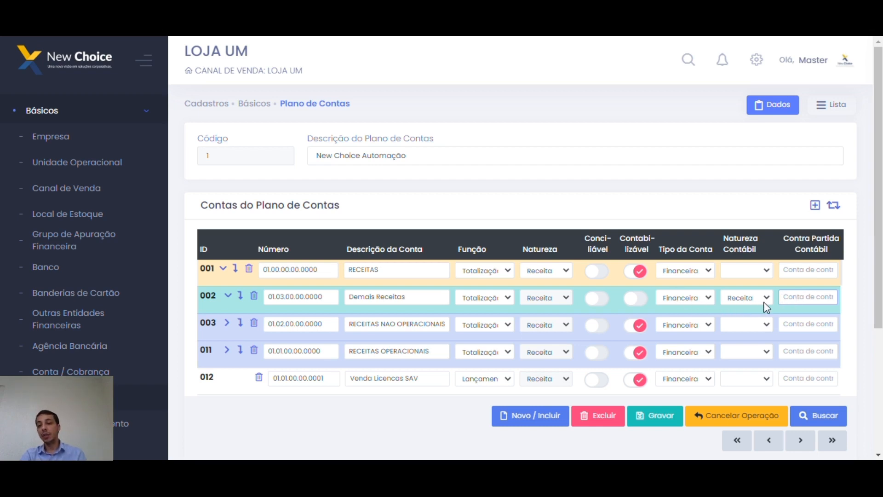
{"action": "left_click", "coordinate": [704, 298]}
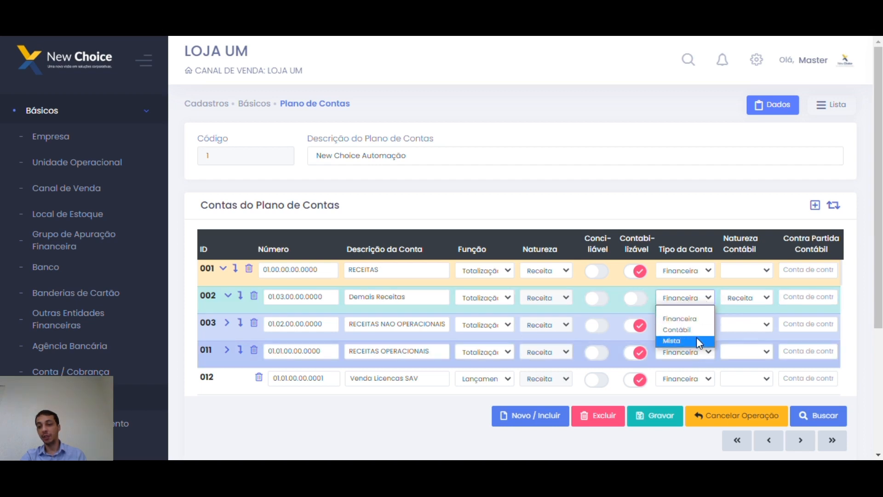
{"action": "left_click", "coordinate": [757, 294]}
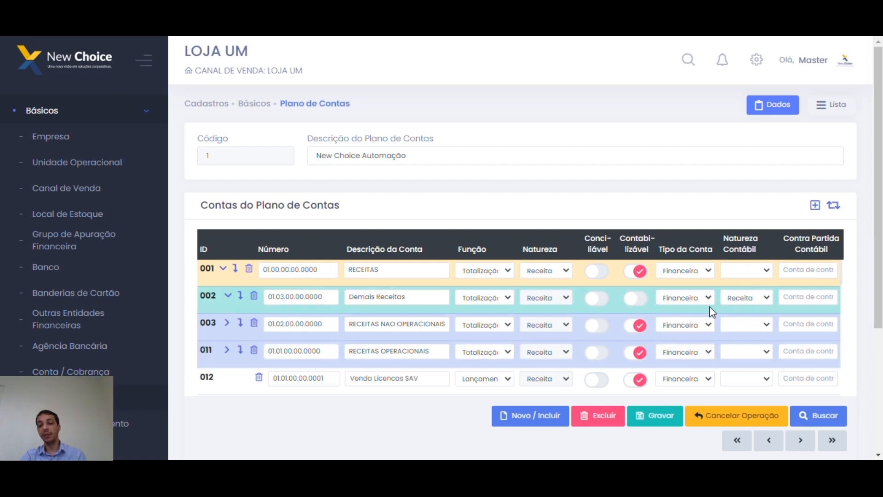
{"action": "left_click", "coordinate": [745, 302]}
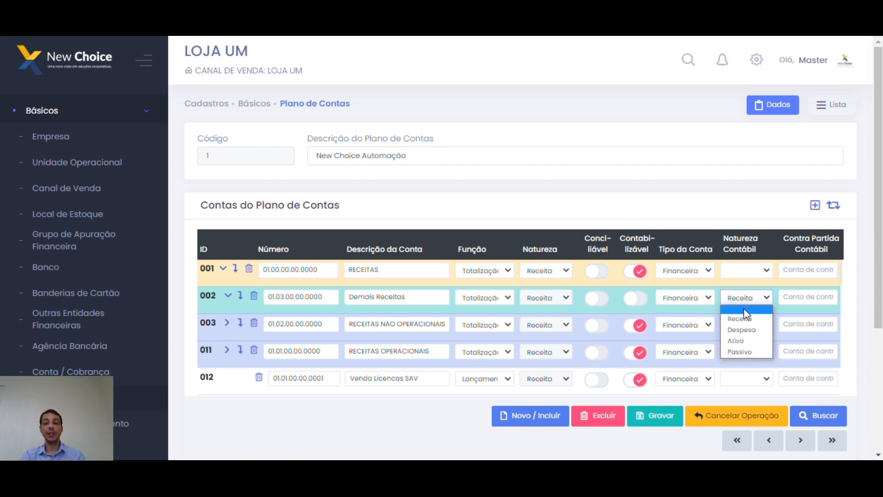
{"action": "left_click", "coordinate": [742, 309]}
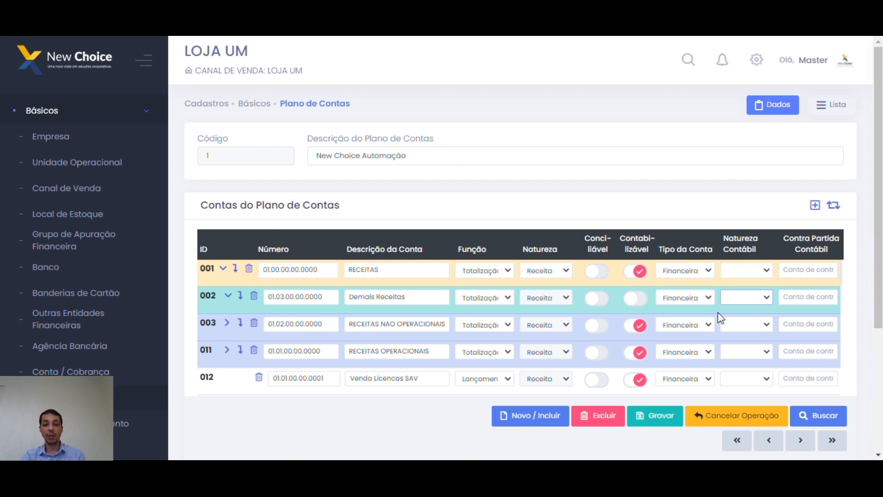
Insert a child account under Demais Receitas.
{"action": "left_click", "coordinate": [796, 302]}
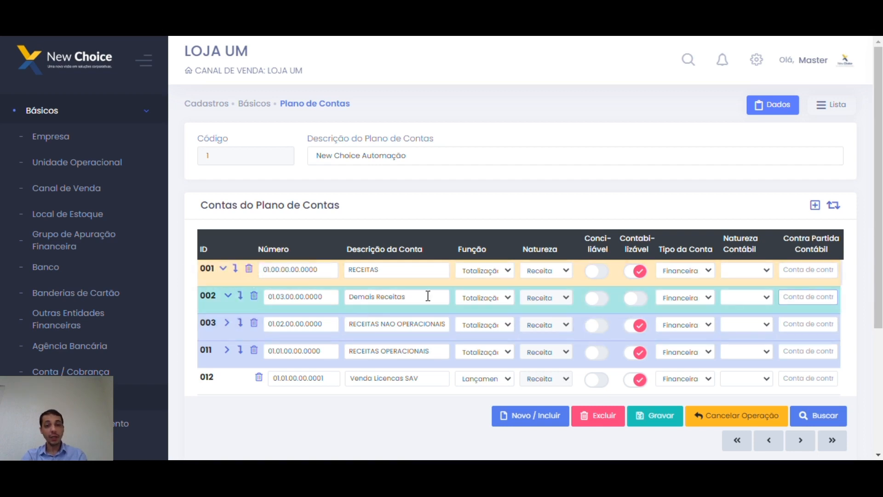
{"action": "double_click", "coordinate": [390, 271]}
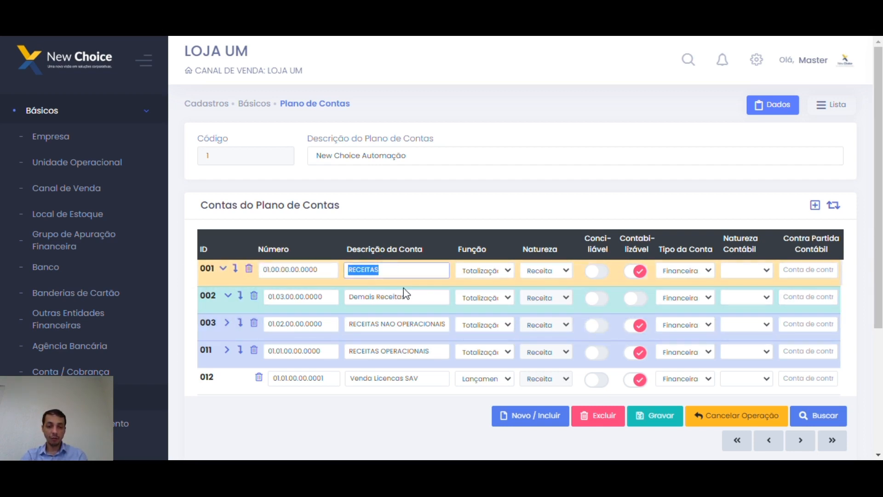
{"action": "triple_click", "coordinate": [420, 293]}
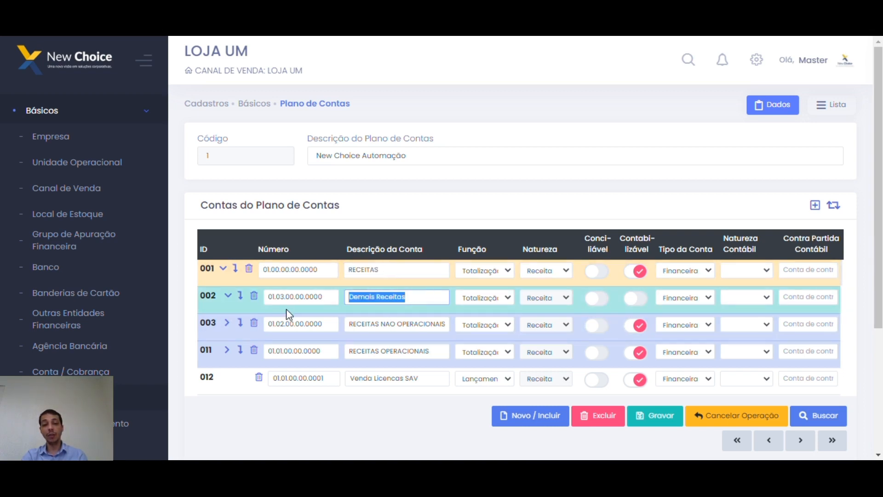
{"action": "left_click", "coordinate": [241, 298]}
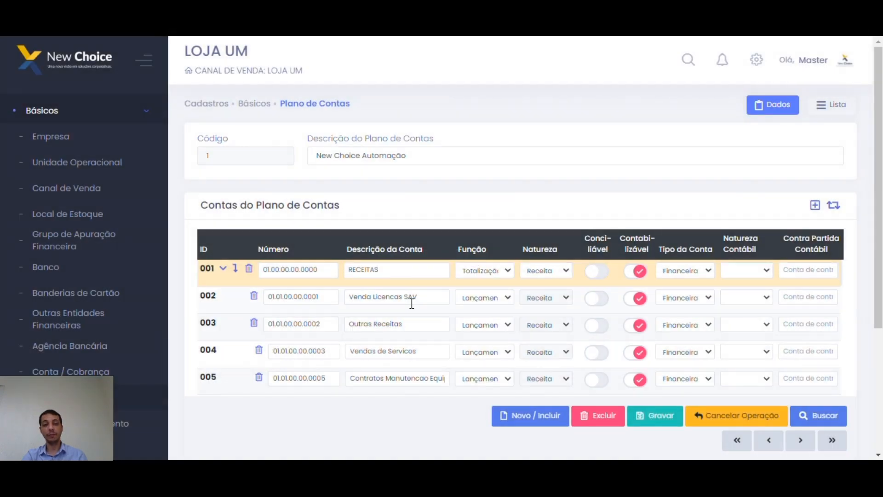
Begin editing the account number of new row 021.
{"action": "scroll", "coordinate": [412, 313], "scroll_direction": "down", "scroll_amount": 2}
{"action": "scroll", "coordinate": [414, 308], "scroll_direction": "up", "scroll_amount": 2}
{"action": "scroll", "coordinate": [414, 301], "scroll_direction": "down", "scroll_amount": 6}
{"action": "scroll", "coordinate": [405, 293], "scroll_direction": "up", "scroll_amount": 1}
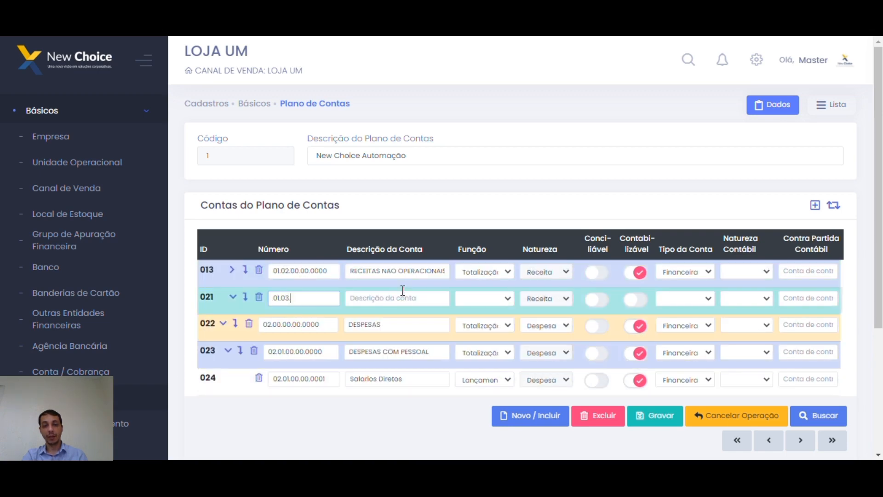
{"action": "scroll", "coordinate": [406, 325], "scroll_direction": "up", "scroll_amount": 1}
{"action": "left_click", "coordinate": [397, 330]}
{"action": "left_click", "coordinate": [328, 331]}
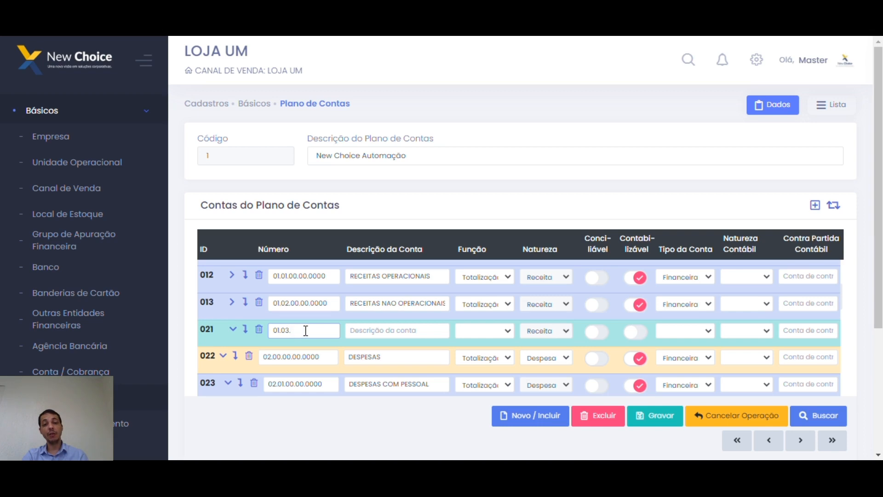
{"action": "type", "text": "."}
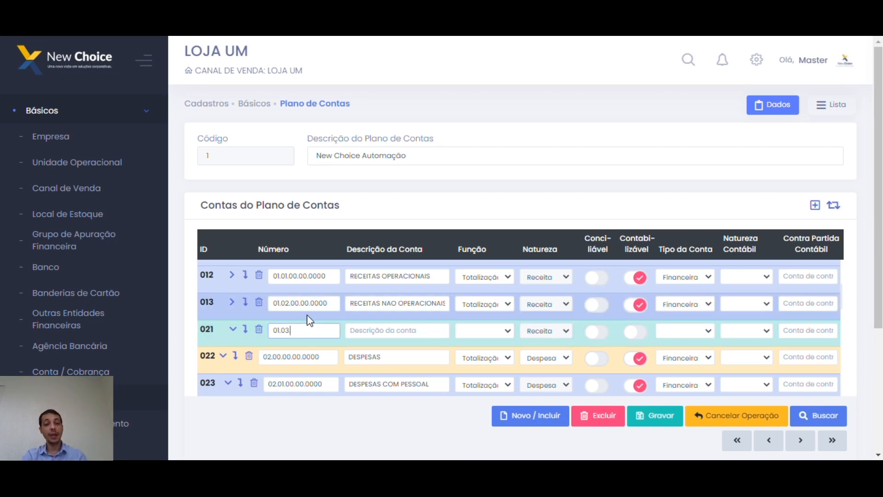
Correct row 021's number to match the format 01.03.00.00.0001.
{"action": "left_click", "coordinate": [299, 304]}
{"action": "left_click", "coordinate": [300, 330]}
{"action": "key", "text": "BackSpace"}
{"action": "key", "text": "BackSpace"}
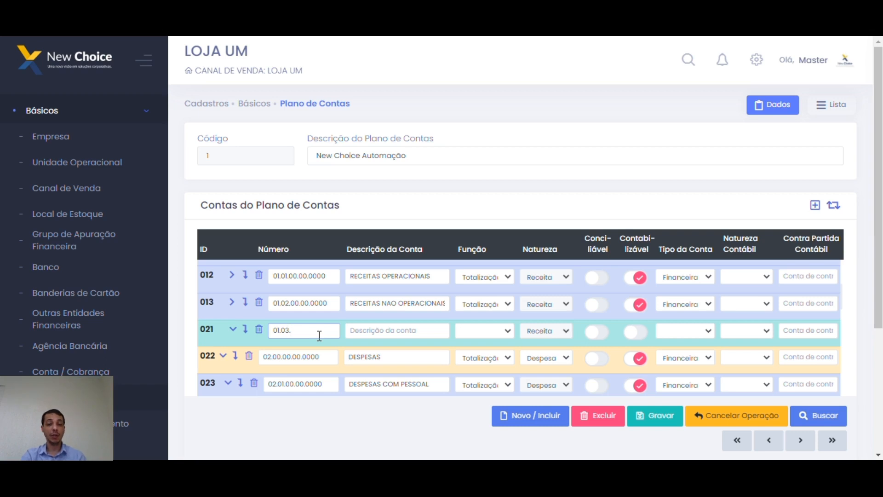
{"action": "key", "text": "BackSpace"}
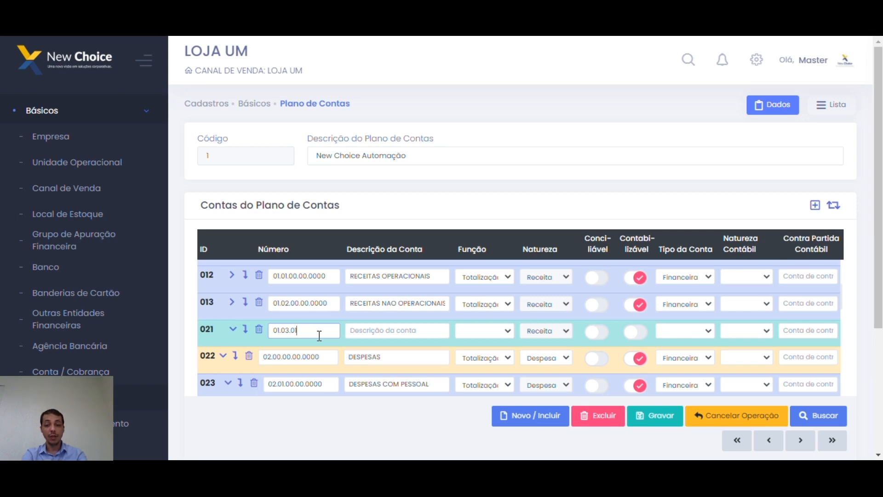
{"action": "type", "text": ".00.0001"}
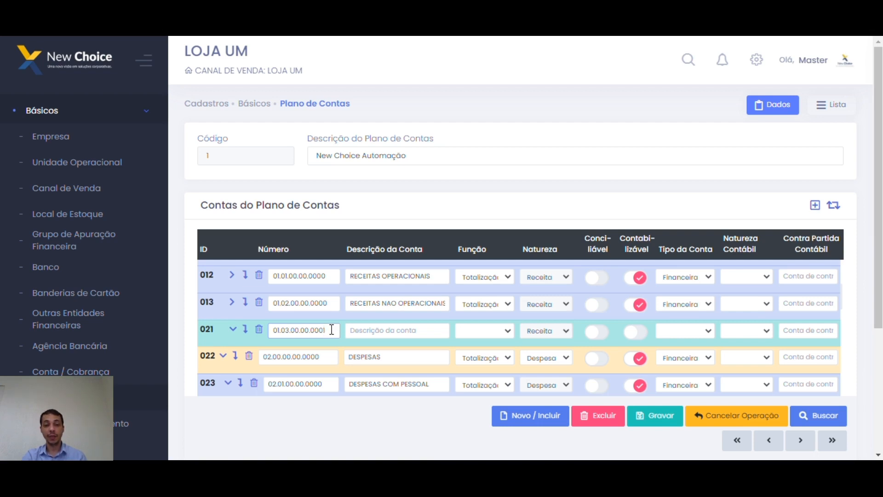
{"action": "left_click_drag", "start_coordinate": [311, 331], "coordinate": [336, 334]}
{"action": "double_click", "coordinate": [320, 332]}
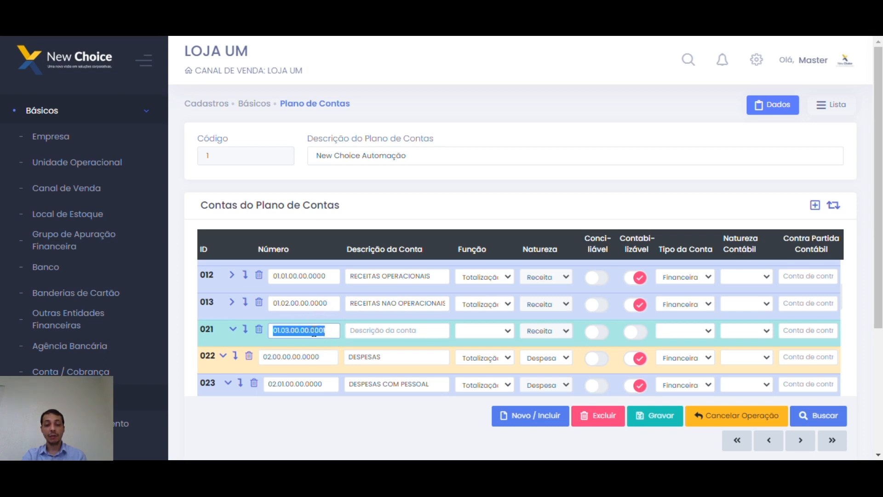
{"action": "left_click", "coordinate": [313, 332]}
{"action": "left_click_drag", "start_coordinate": [312, 332], "coordinate": [281, 332]}
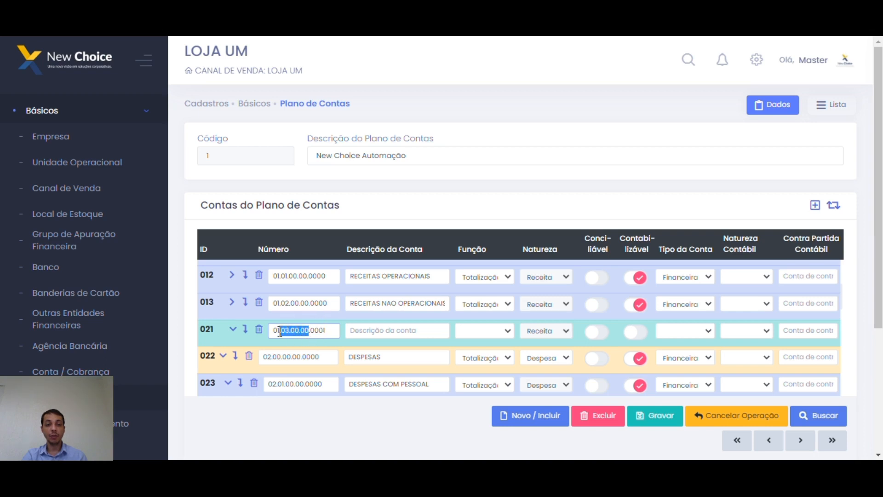
Describe row 021 as 'Lncamento Demais Receitas', function Lançamento, account type Financeira.
{"action": "left_click", "coordinate": [371, 331]}
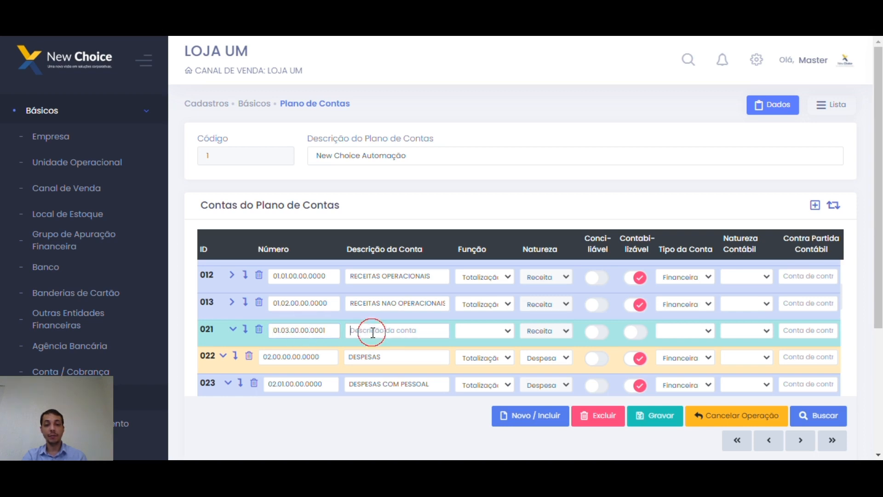
{"action": "type", "text": "Lnc"}
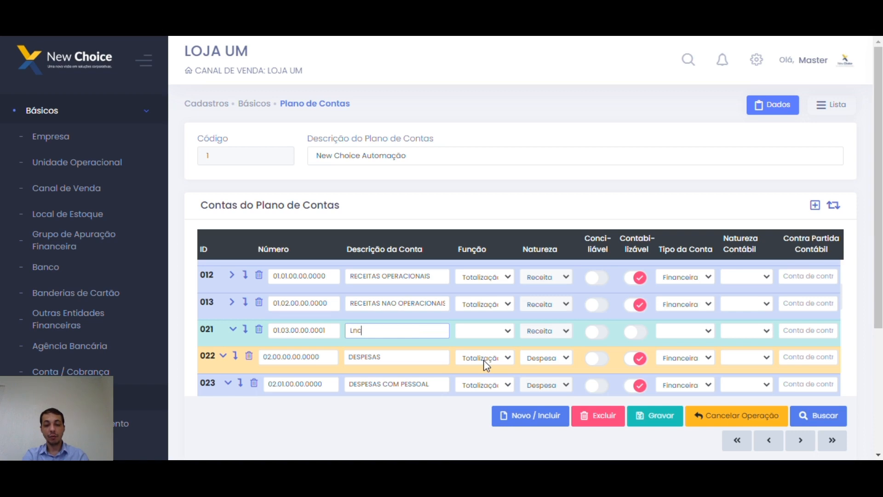
{"action": "type", "text": "amento "}
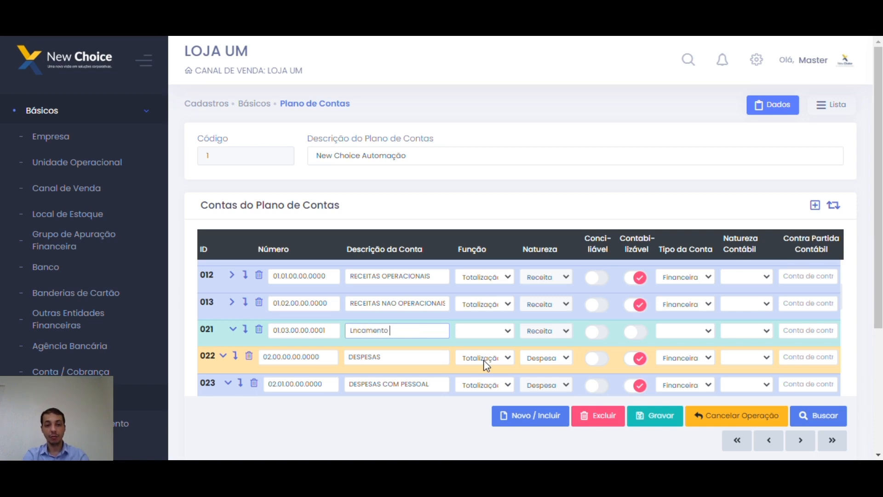
{"action": "type", "text": "Demais Re"}
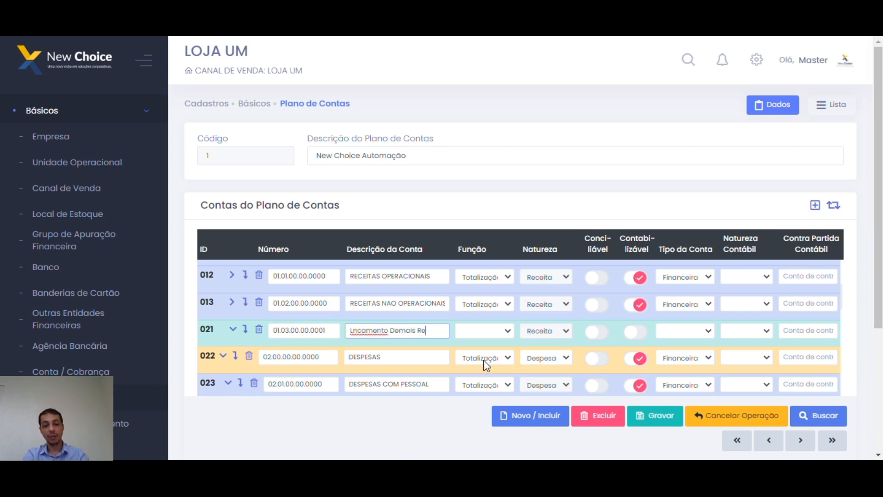
{"action": "type", "text": "ceitas"}
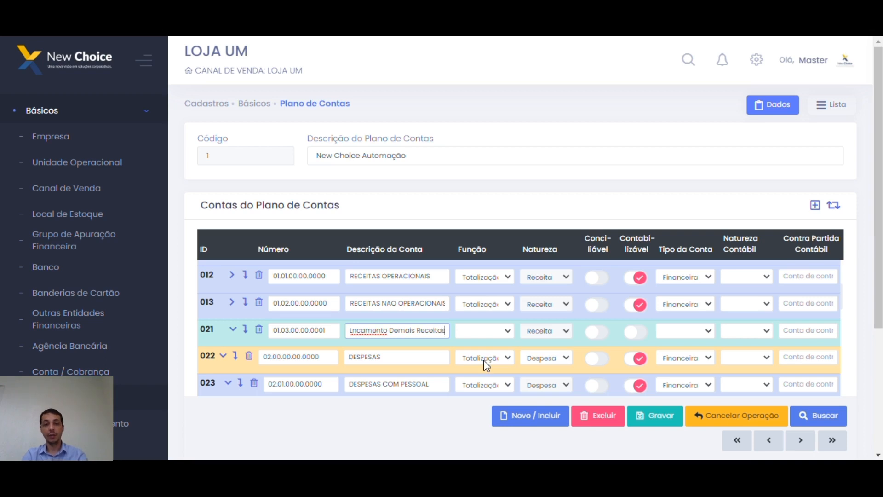
{"action": "left_click", "coordinate": [494, 331]}
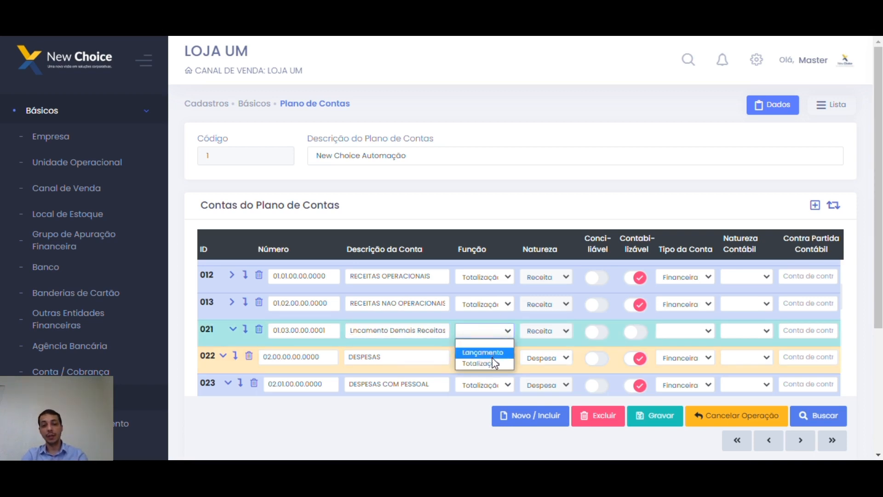
{"action": "left_click", "coordinate": [490, 352]}
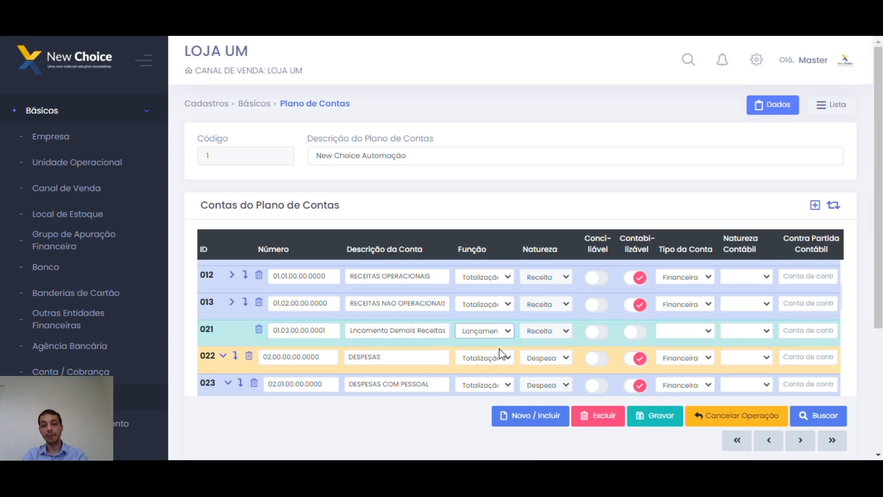
{"action": "left_click", "coordinate": [672, 339]}
{"action": "left_click", "coordinate": [675, 349]}
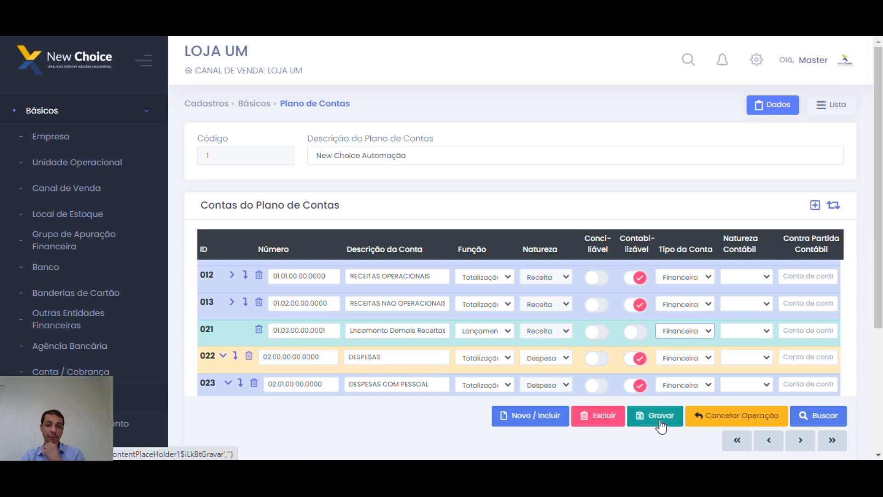
Scroll through the chart of accounts table and down the sidebar menu.
{"action": "scroll", "coordinate": [489, 355], "scroll_direction": "down", "scroll_amount": 2}
{"action": "scroll", "coordinate": [426, 363], "scroll_direction": "up", "scroll_amount": 2}
{"action": "scroll", "coordinate": [446, 331], "scroll_direction": "up", "scroll_amount": 1}
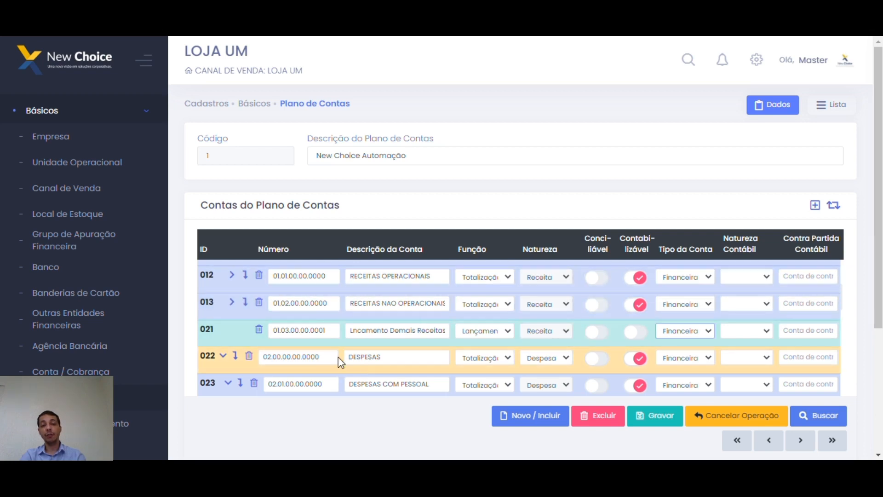
{"action": "scroll", "coordinate": [471, 330], "scroll_direction": "up", "scroll_amount": 10}
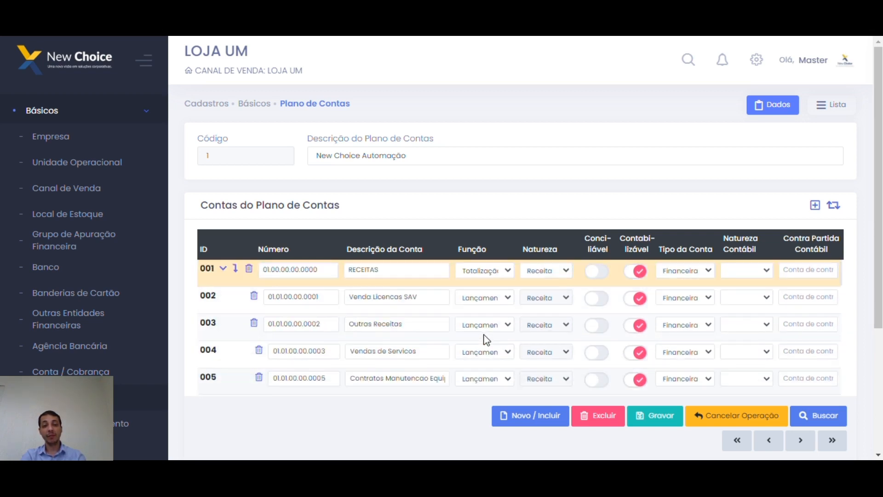
{"action": "scroll", "coordinate": [486, 339], "scroll_direction": "down", "scroll_amount": 5}
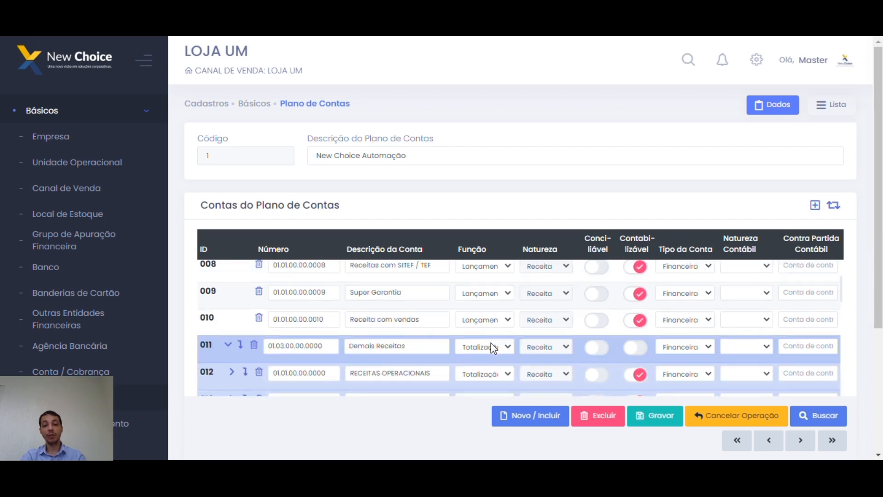
{"action": "scroll", "coordinate": [490, 343], "scroll_direction": "down", "scroll_amount": 10}
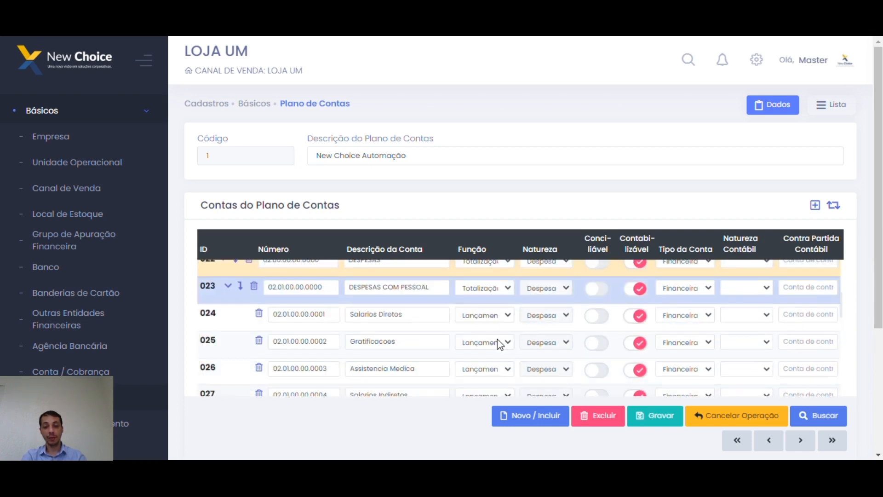
{"action": "scroll", "coordinate": [499, 344], "scroll_direction": "down", "scroll_amount": 14}
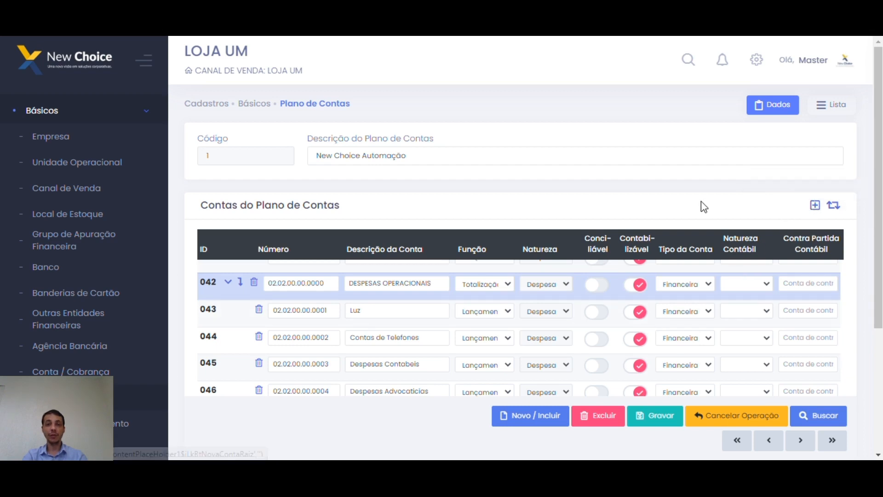
{"action": "scroll", "coordinate": [526, 249], "scroll_direction": "down", "scroll_amount": 5}
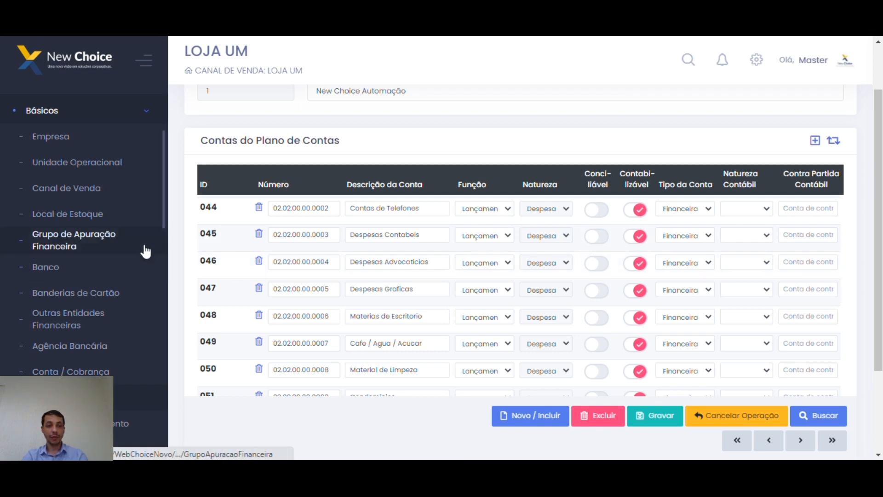
{"action": "scroll", "coordinate": [152, 252], "scroll_direction": "down", "scroll_amount": 2}
{"action": "scroll", "coordinate": [160, 256], "scroll_direction": "down", "scroll_amount": 4}
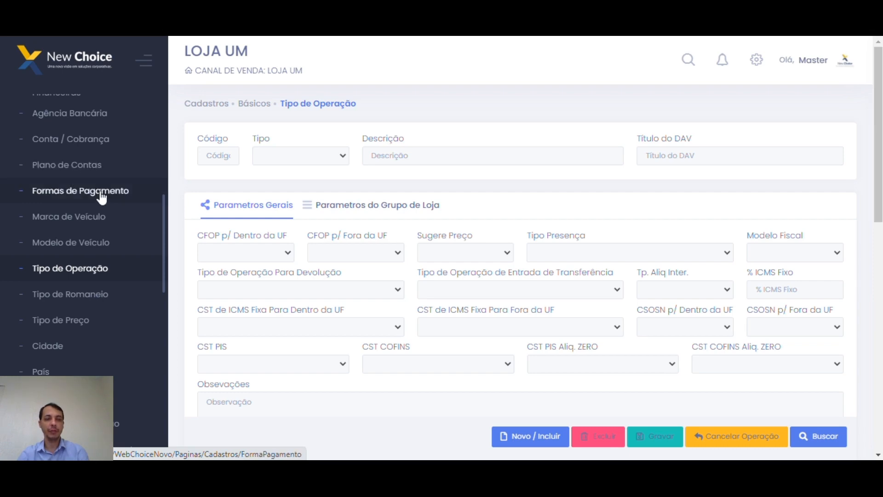
Open Formas de Pagamento and select the store LOJA DOIS.
{"action": "left_click", "coordinate": [100, 190]}
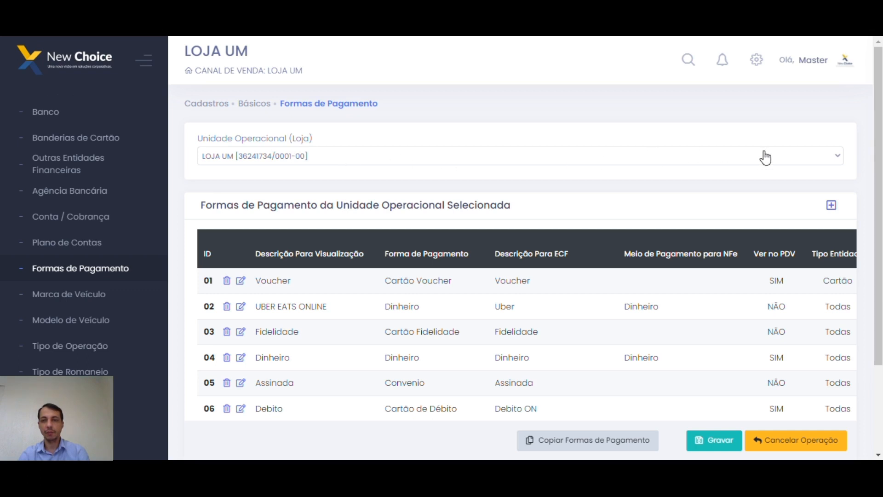
{"action": "left_click", "coordinate": [841, 159]}
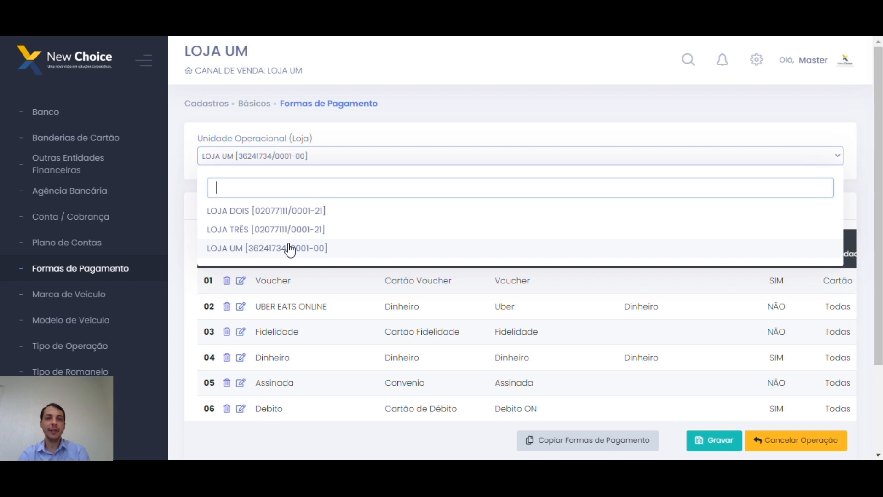
{"action": "left_click", "coordinate": [275, 213]}
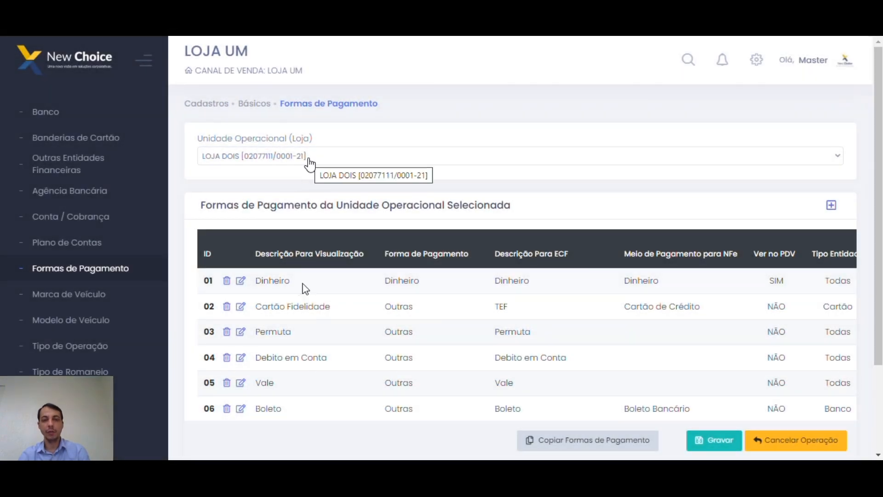
{"action": "scroll", "coordinate": [334, 297], "scroll_direction": "down", "scroll_amount": 7}
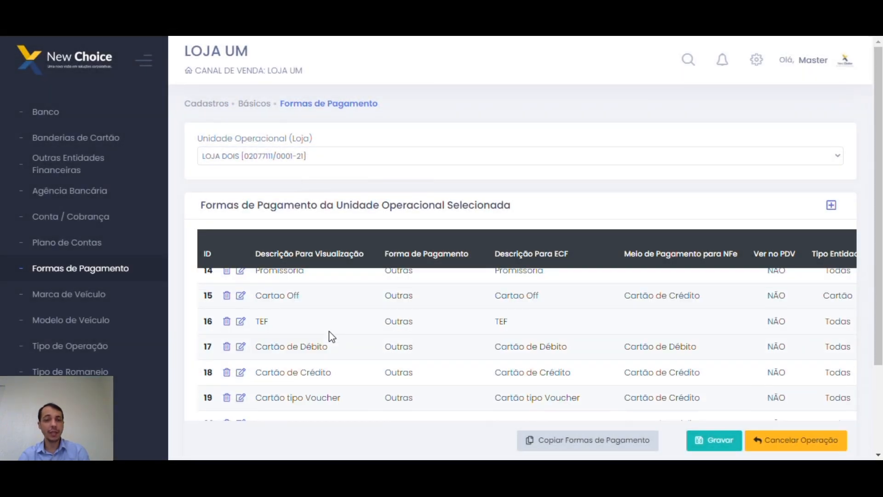
{"action": "scroll", "coordinate": [330, 328], "scroll_direction": "up", "scroll_amount": 5}
{"action": "scroll", "coordinate": [336, 316], "scroll_direction": "up", "scroll_amount": 3}
Switch the operational unit to LOJA UM and start a new payment method.
{"action": "left_click", "coordinate": [296, 158]}
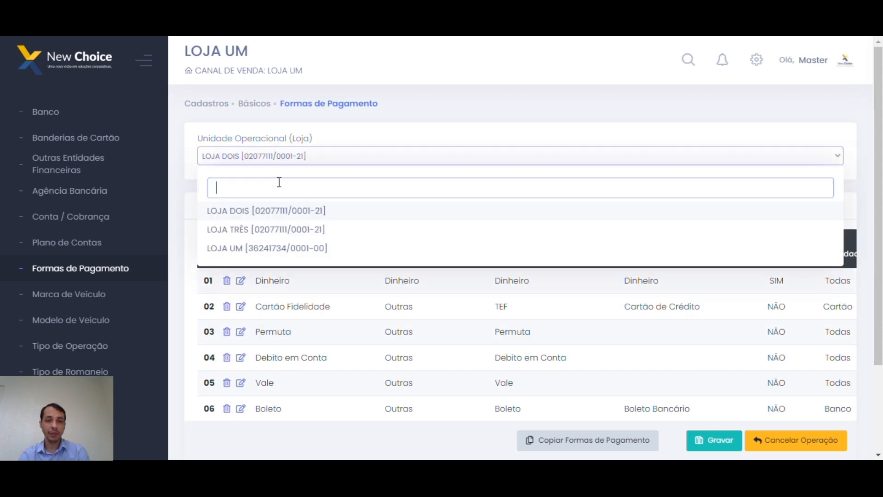
{"action": "left_click", "coordinate": [256, 250]}
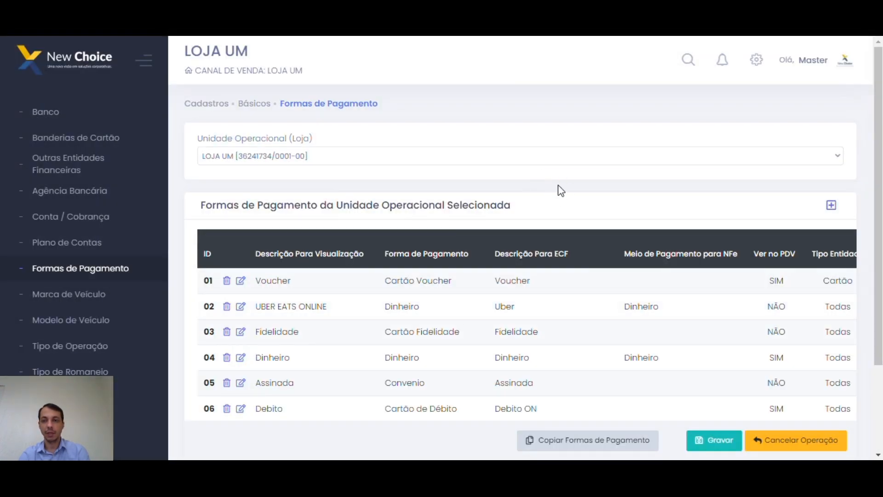
{"action": "left_click", "coordinate": [832, 206]}
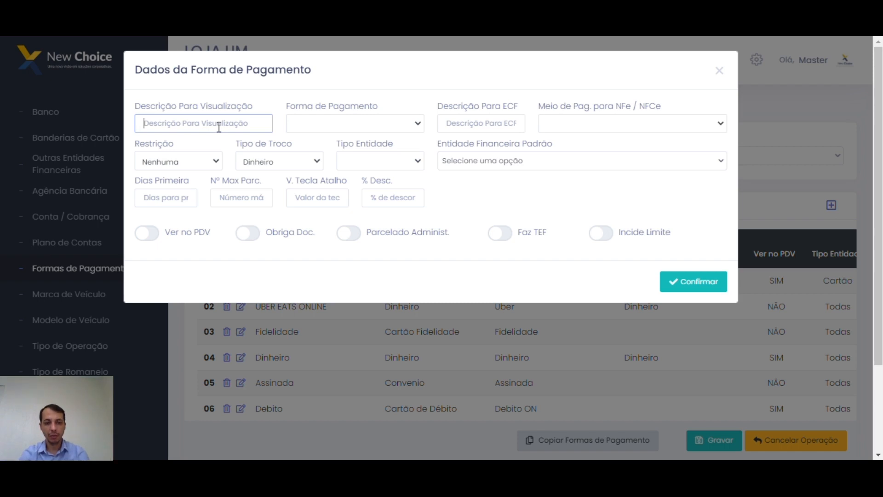
Enter the description 'PagOnline' and set the payment type to Outras.
{"action": "type", "text": "PagOnline"}
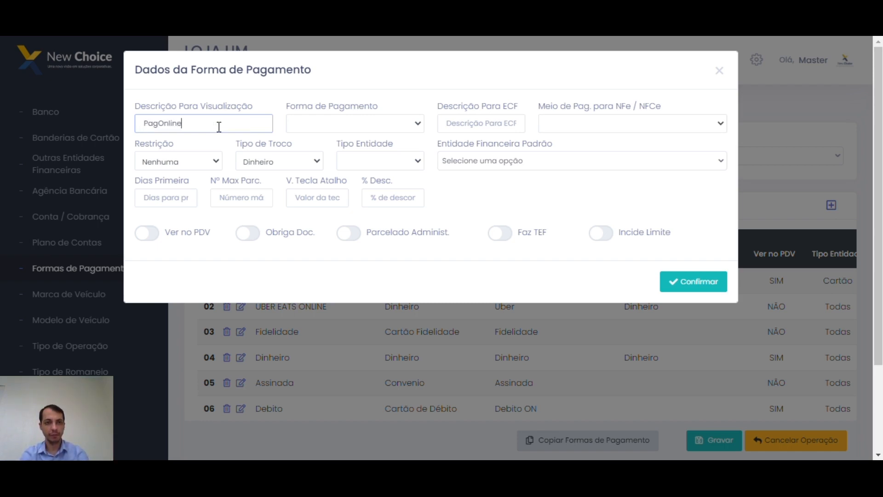
{"action": "key", "text": "Tab"}
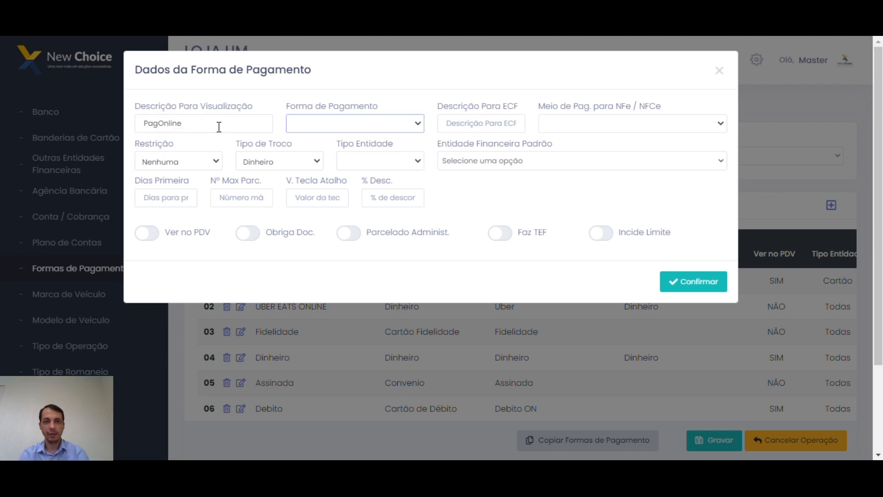
{"action": "left_click", "coordinate": [389, 129]}
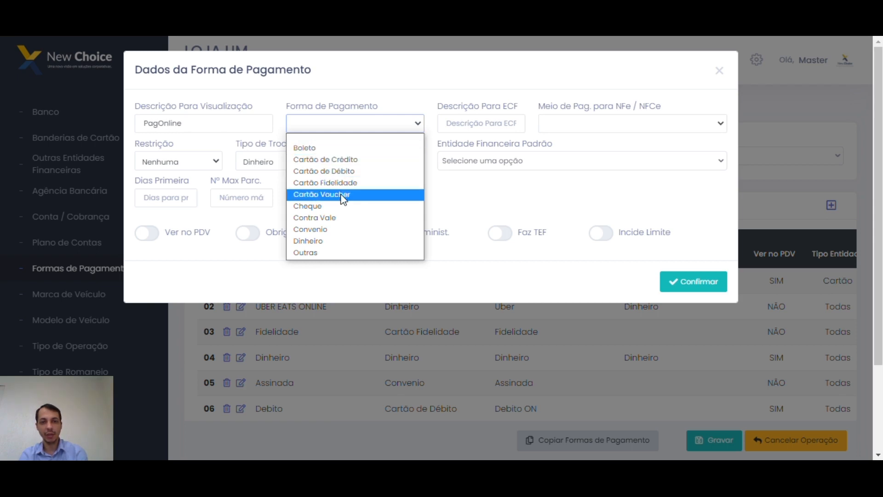
{"action": "left_click", "coordinate": [331, 252]}
{"action": "left_click", "coordinate": [319, 129]}
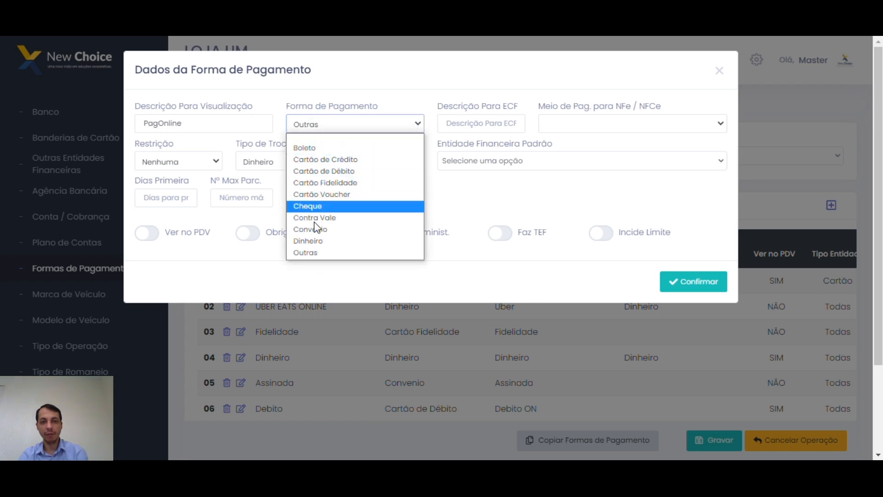
{"action": "left_click", "coordinate": [341, 254]}
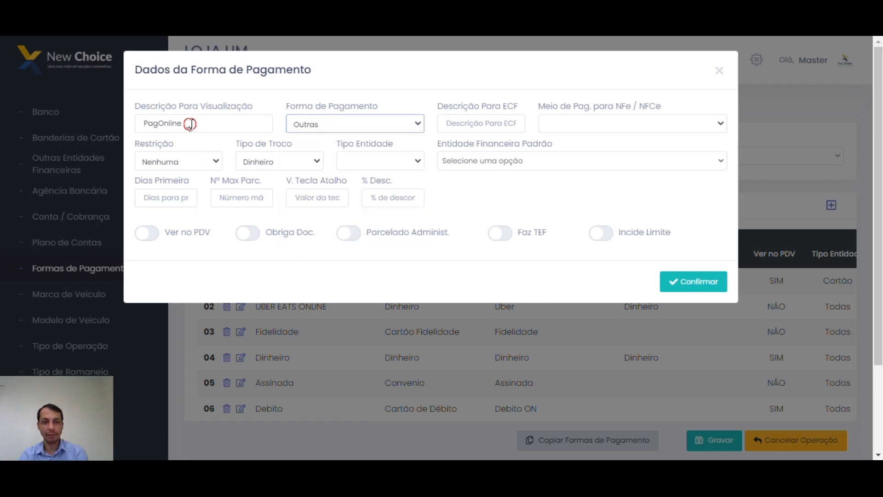
Rewrite the description as 'C. de Credito'.
{"action": "double_click", "coordinate": [189, 124]}
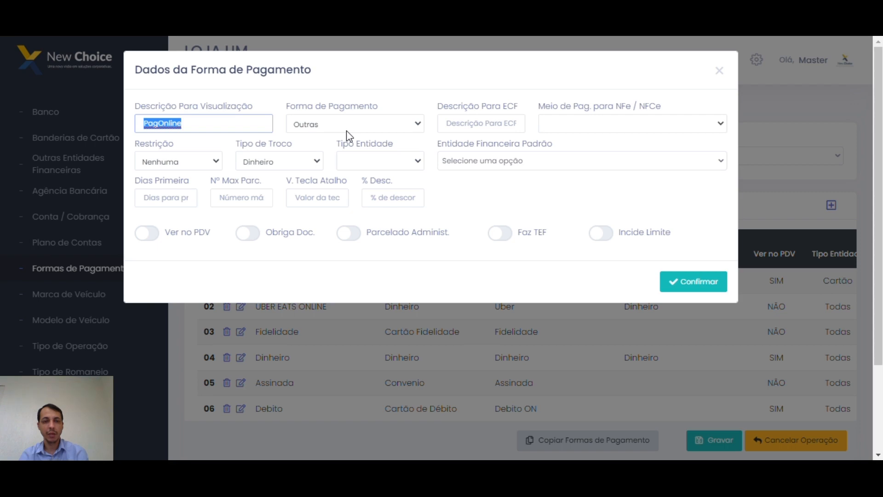
{"action": "left_click", "coordinate": [316, 131]}
{"action": "left_click", "coordinate": [316, 131]}
{"action": "left_click_drag", "start_coordinate": [184, 123], "coordinate": [126, 118]}
{"action": "type", "text": "CCredito"}
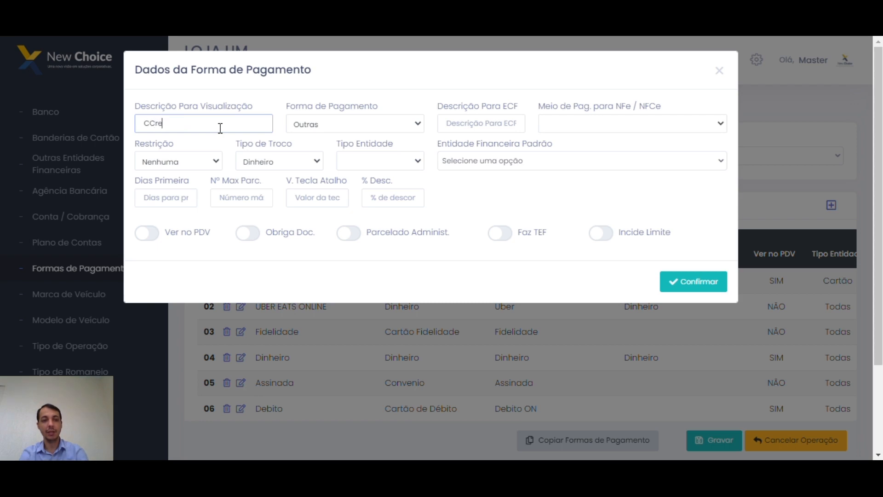
{"action": "key", "text": "Left"}
{"action": "key", "text": "Left"}
{"action": "key", "text": "Left"}
{"action": "key", "text": "Left"}
{"action": "key", "text": "Left"}
{"action": "key", "text": "Left"}
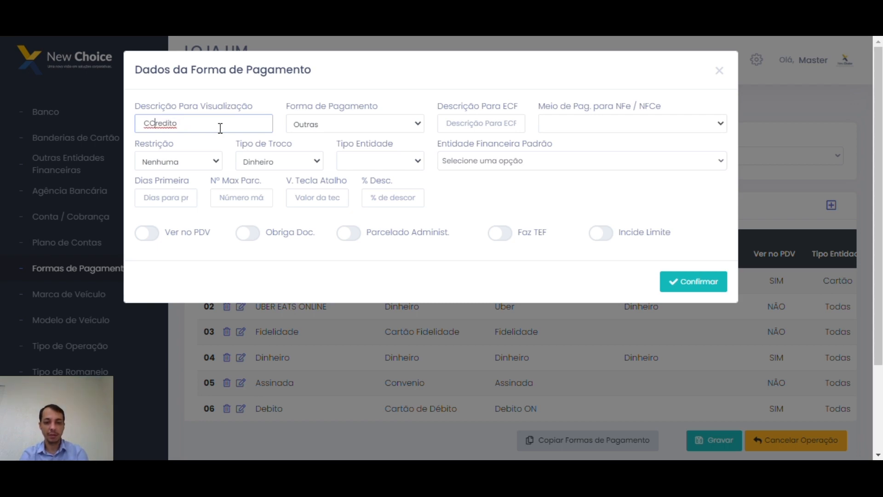
{"action": "key", "text": "Left"}
{"action": "type", "text": ". de"}
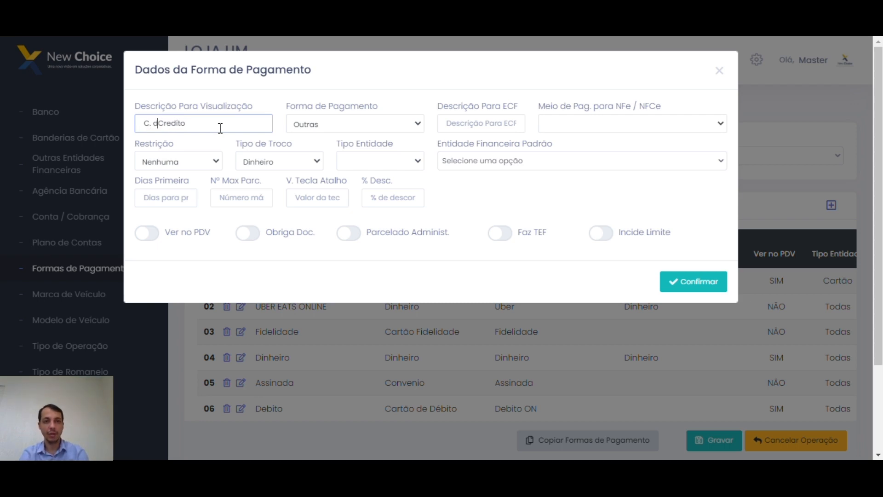
{"action": "left_click", "coordinate": [328, 124]}
{"action": "left_click", "coordinate": [276, 104]}
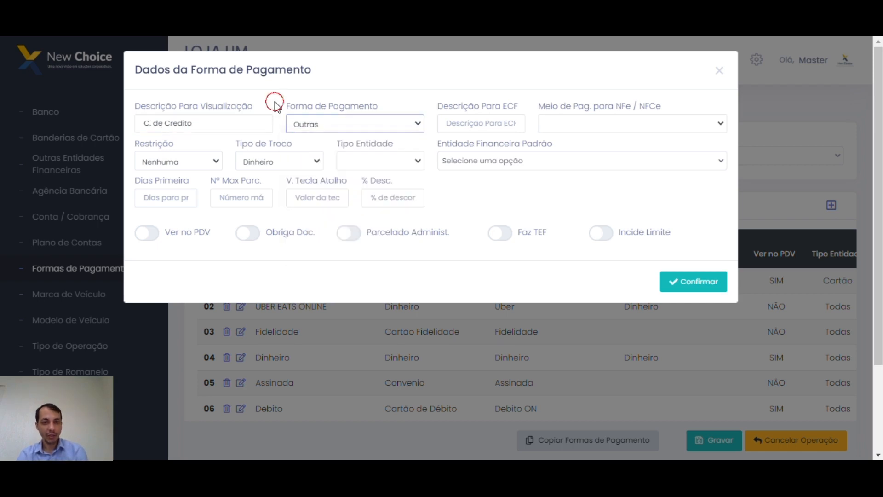
Replace the description with 'Boloeto', keeping Outras as the payment type.
{"action": "left_click_drag", "start_coordinate": [220, 122], "coordinate": [163, 127]}
{"action": "left_click", "coordinate": [206, 123]}
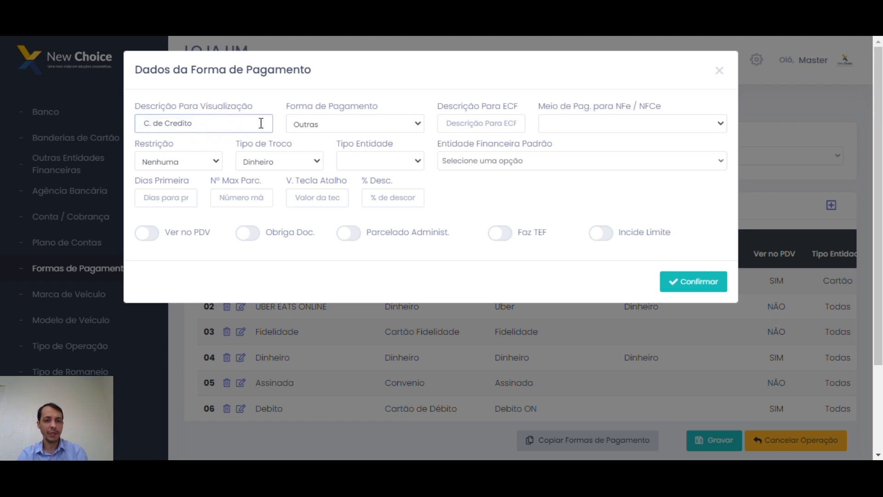
{"action": "left_click", "coordinate": [317, 125]}
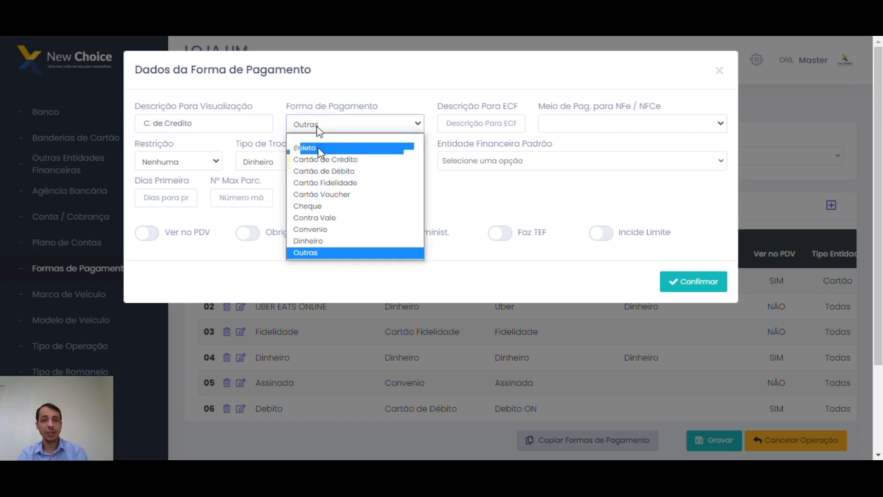
{"action": "left_click", "coordinate": [219, 123]}
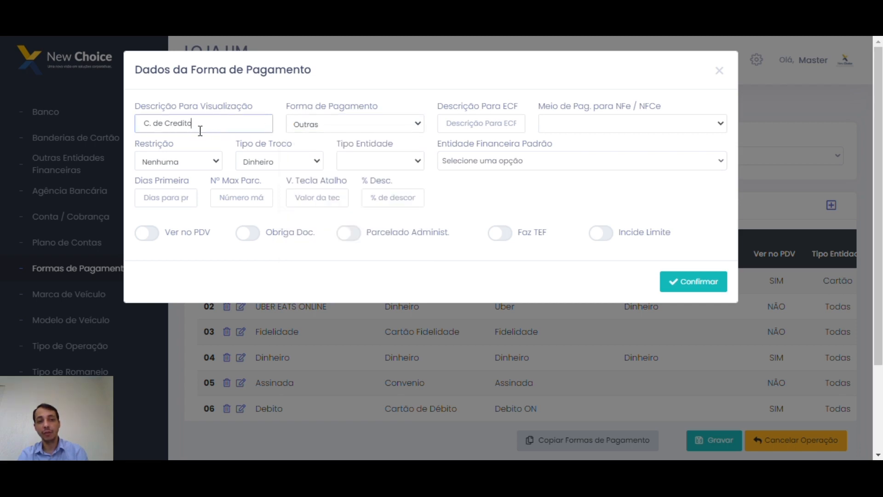
{"action": "left_click", "coordinate": [326, 131]}
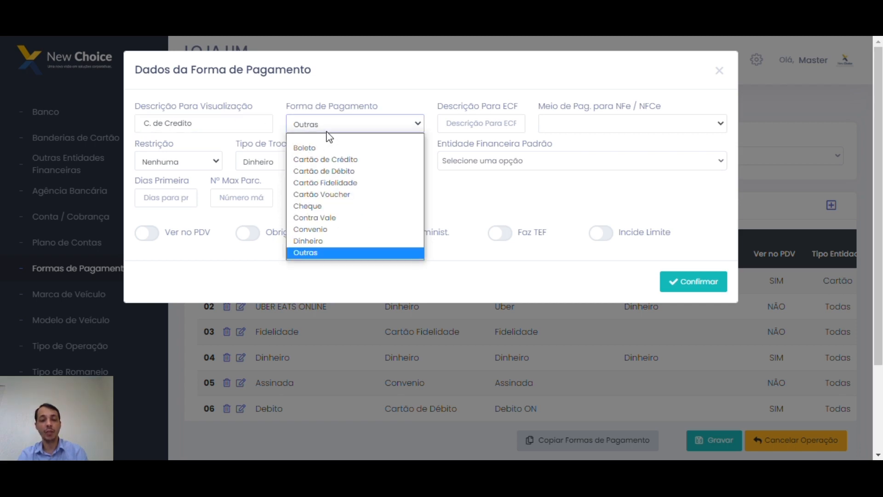
{"action": "left_click", "coordinate": [243, 124]}
{"action": "left_click_drag", "start_coordinate": [242, 124], "coordinate": [148, 119]}
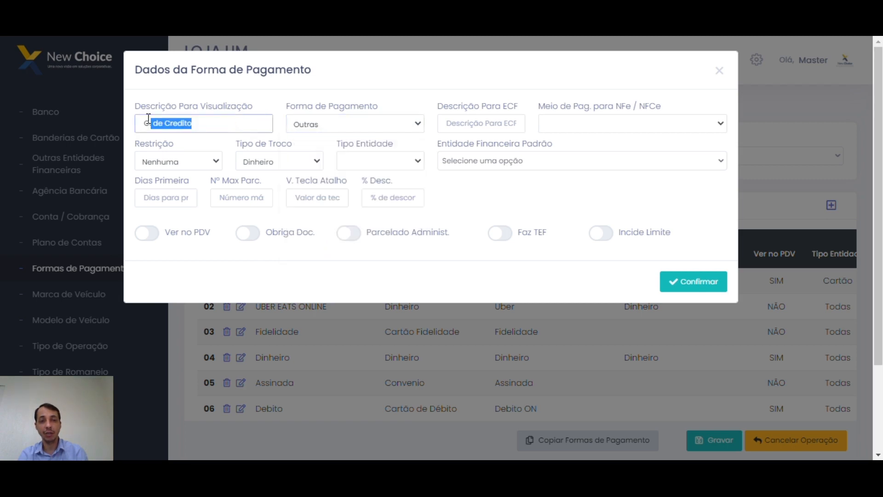
{"action": "left_click_drag", "start_coordinate": [213, 123], "coordinate": [129, 125]}
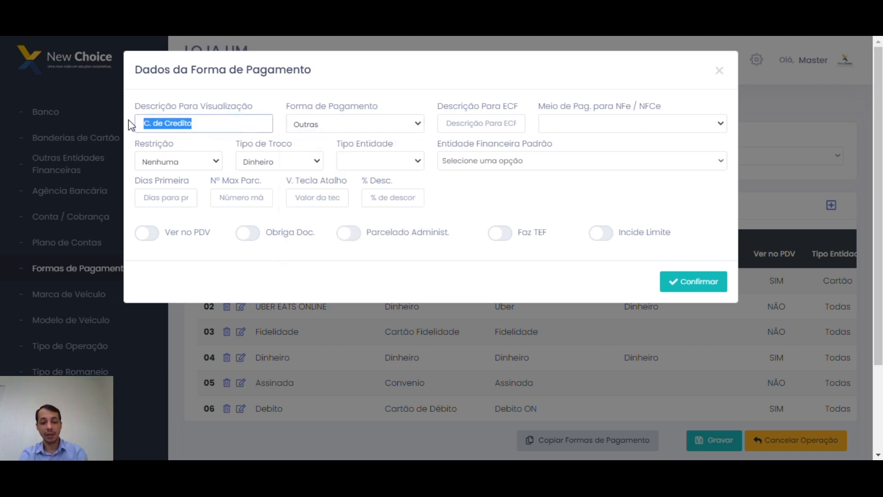
{"action": "type", "text": "Boloeto"}
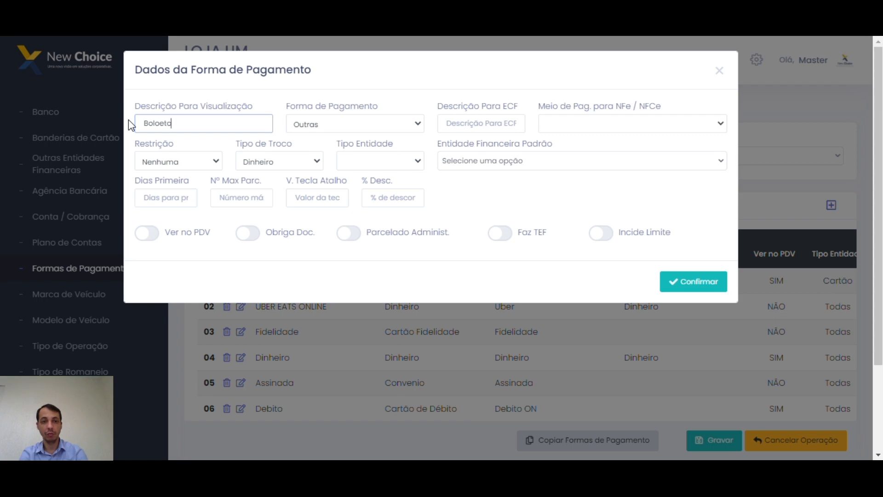
{"action": "double_click", "coordinate": [161, 132]}
{"action": "double_click", "coordinate": [189, 126]}
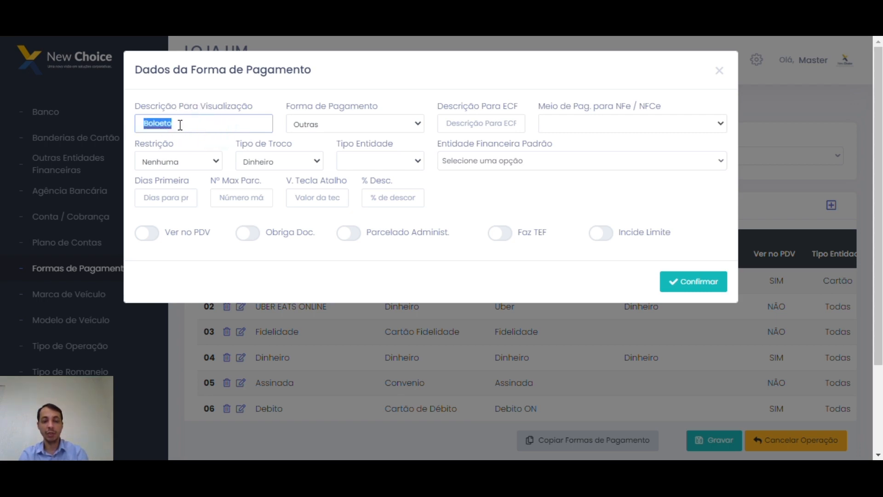
{"action": "left_click", "coordinate": [207, 127]}
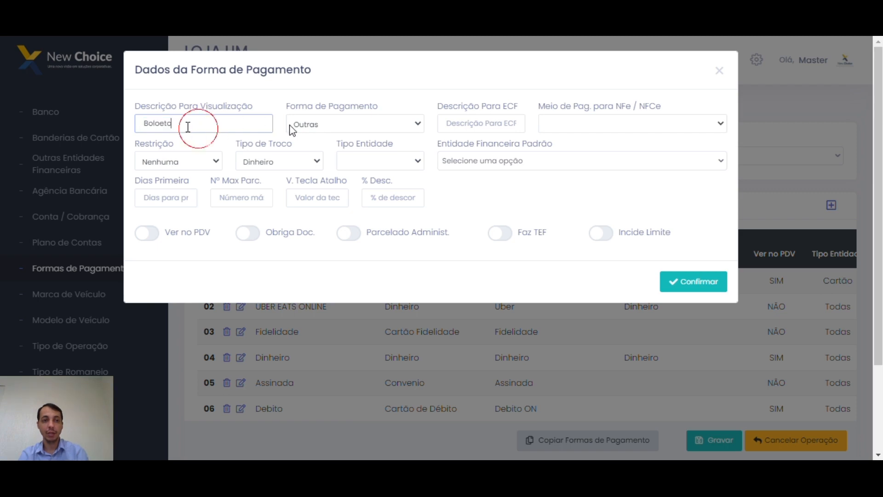
{"action": "left_click_drag", "start_coordinate": [199, 127], "coordinate": [133, 123]}
Change the description to 'c de Credito' and try Cartão de Crédito as payment type.
{"action": "left_click", "coordinate": [326, 125]}
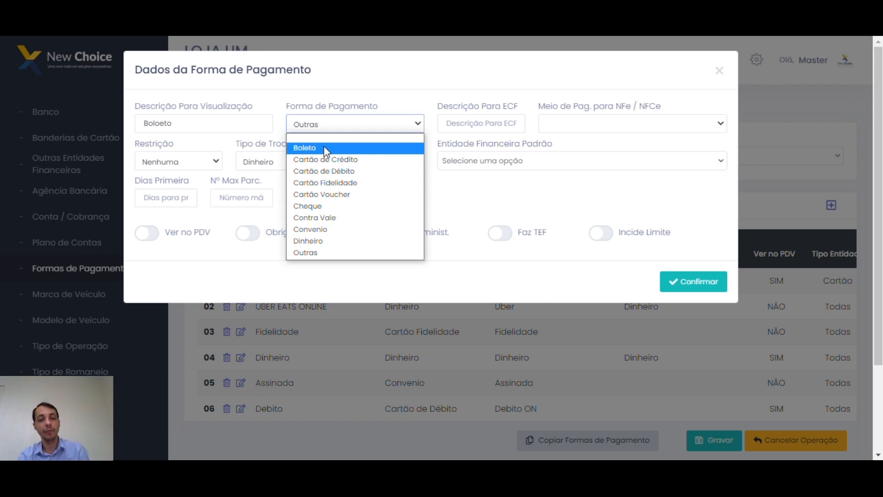
{"action": "left_click_drag", "start_coordinate": [190, 123], "coordinate": [131, 122]}
{"action": "type", "text": "c de Credito"}
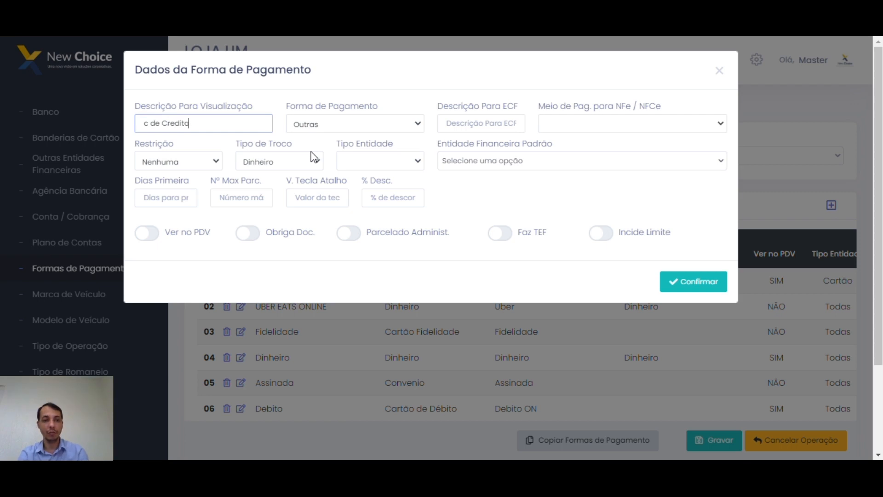
{"action": "left_click", "coordinate": [316, 126]}
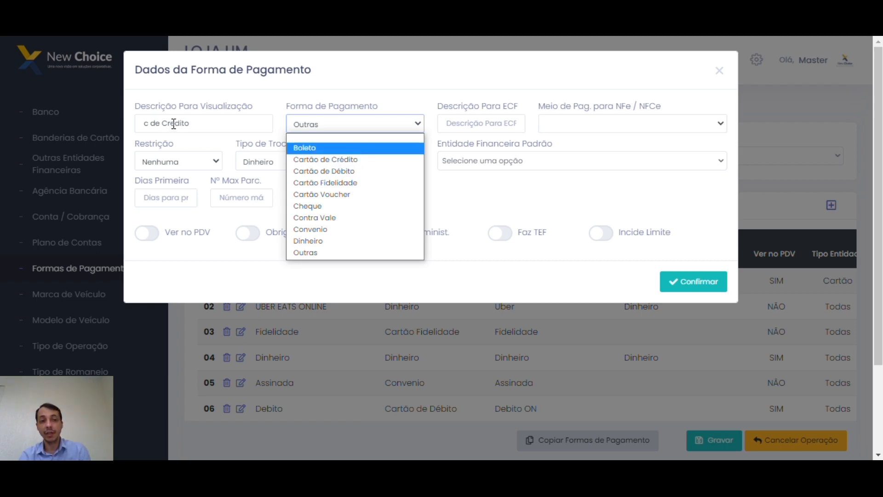
{"action": "left_click", "coordinate": [323, 160]}
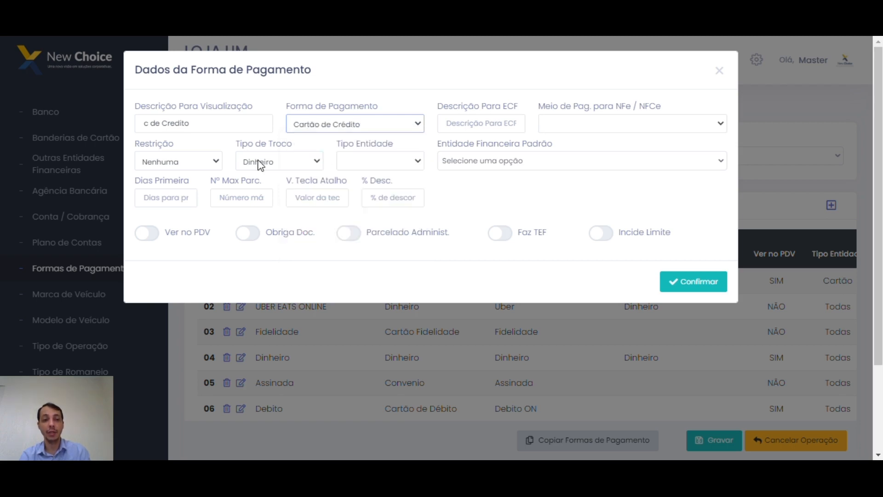
{"action": "left_click", "coordinate": [363, 124]}
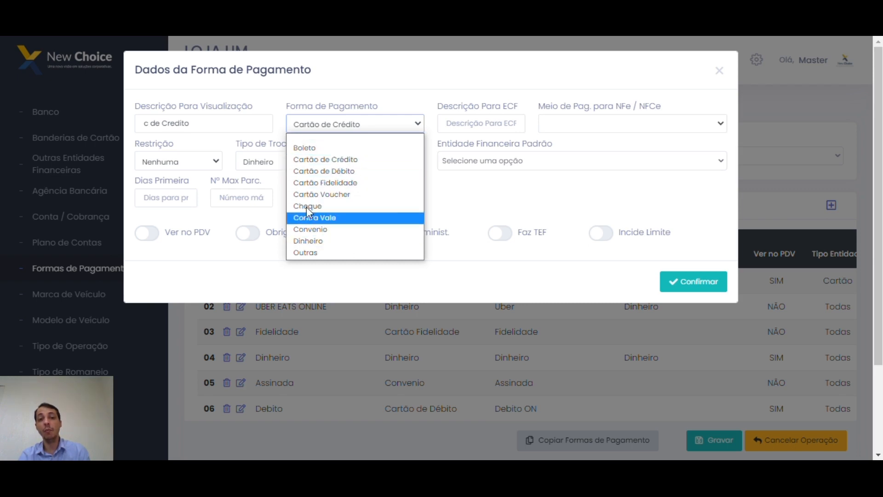
{"action": "left_click", "coordinate": [229, 125]}
Set the payment type back to Outras and go to the ECF description field.
{"action": "left_click_drag", "start_coordinate": [180, 125], "coordinate": [126, 124]}
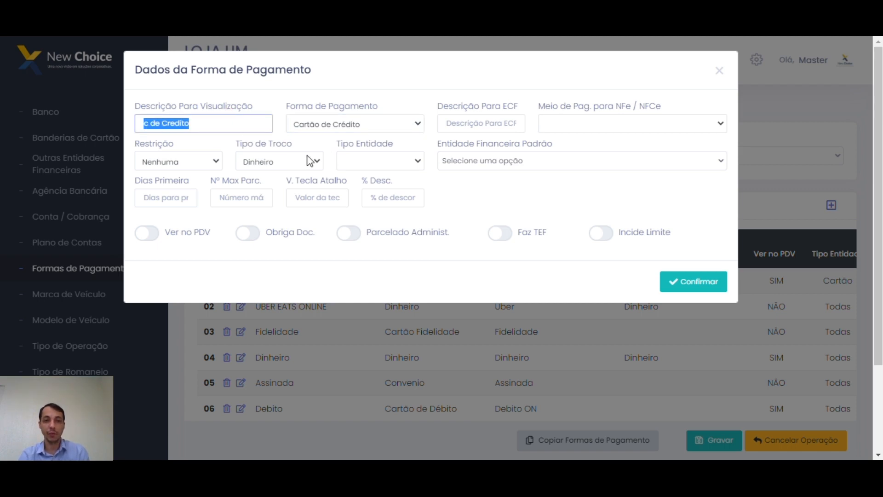
{"action": "left_click", "coordinate": [388, 127]}
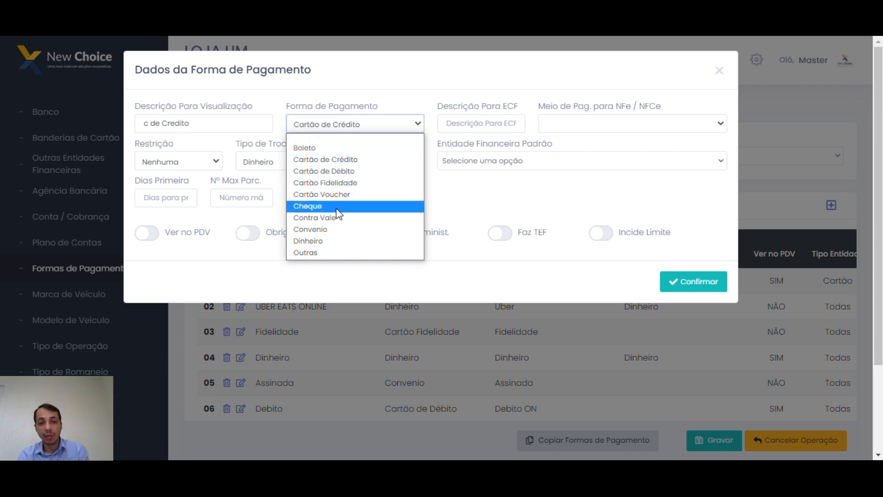
{"action": "left_click", "coordinate": [322, 253]}
{"action": "left_click_drag", "start_coordinate": [218, 129], "coordinate": [174, 141]}
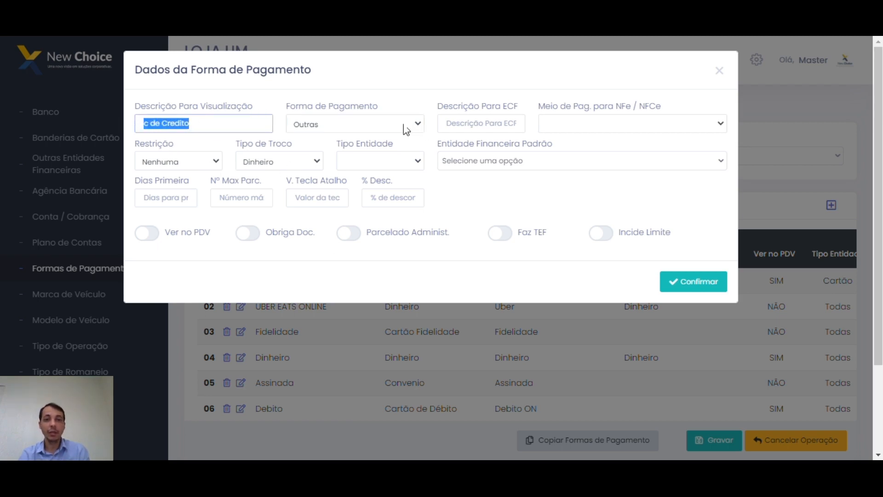
{"action": "left_click", "coordinate": [464, 126]}
{"action": "left_click_drag", "start_coordinate": [441, 105], "coordinate": [516, 110]}
Enter 'Cartao de Credito' in the Descrição Para ECF field.
{"action": "left_click", "coordinate": [485, 123]}
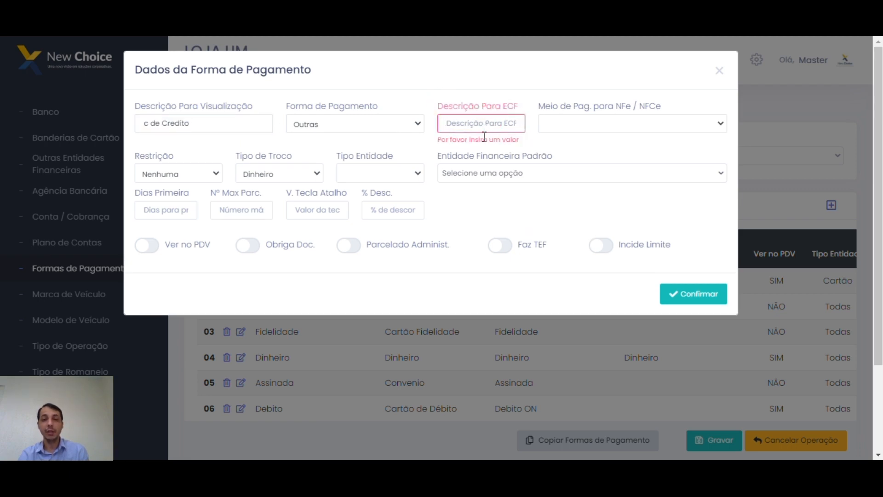
{"action": "left_click", "coordinate": [493, 125]}
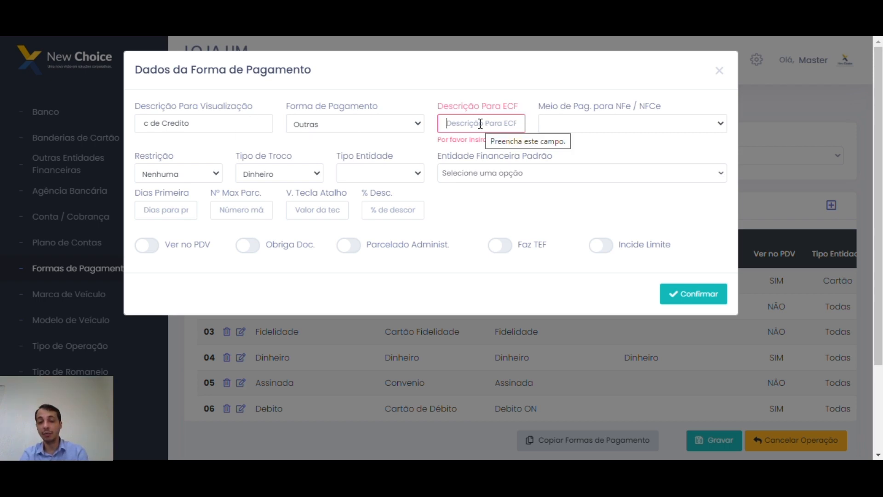
{"action": "type", "text": "Carto"}
{"action": "key", "text": "BackSpace"}
{"action": "type", "text": "a"}
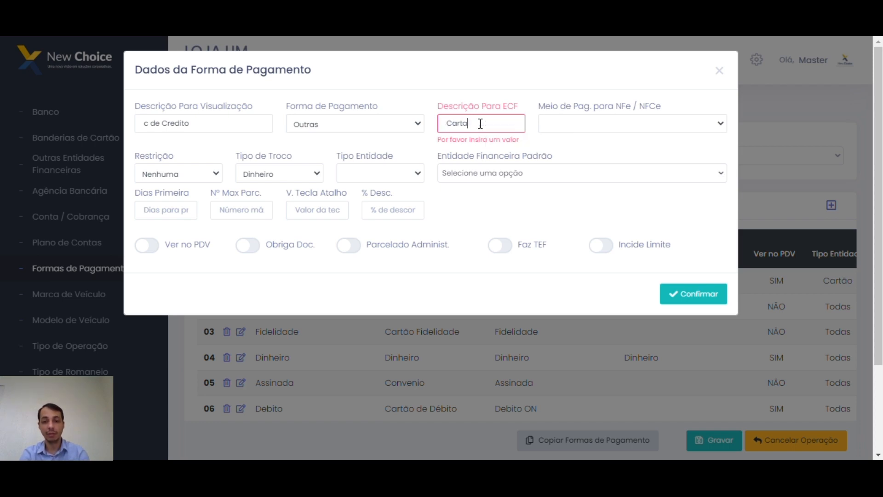
{"action": "type", "text": "o de Credito"}
{"action": "triple_click", "coordinate": [510, 123]}
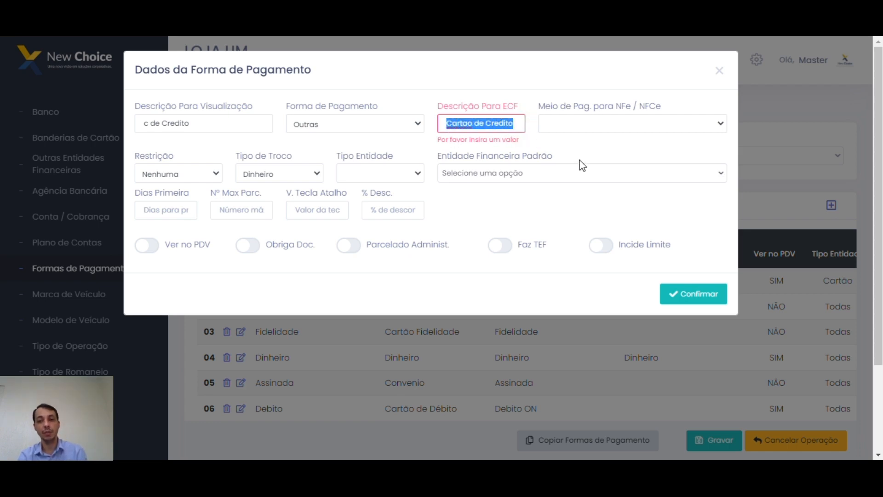
{"action": "left_click", "coordinate": [716, 123]}
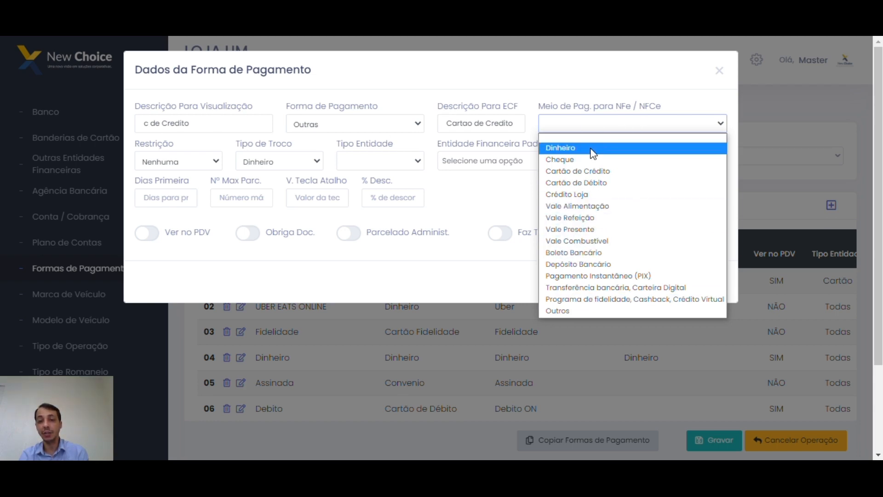
Set the NFe/NFCe payment means to Cartão de Crédito, briefly trying Convenio with Identificar Cliente restriction.
{"action": "left_click", "coordinate": [622, 172]}
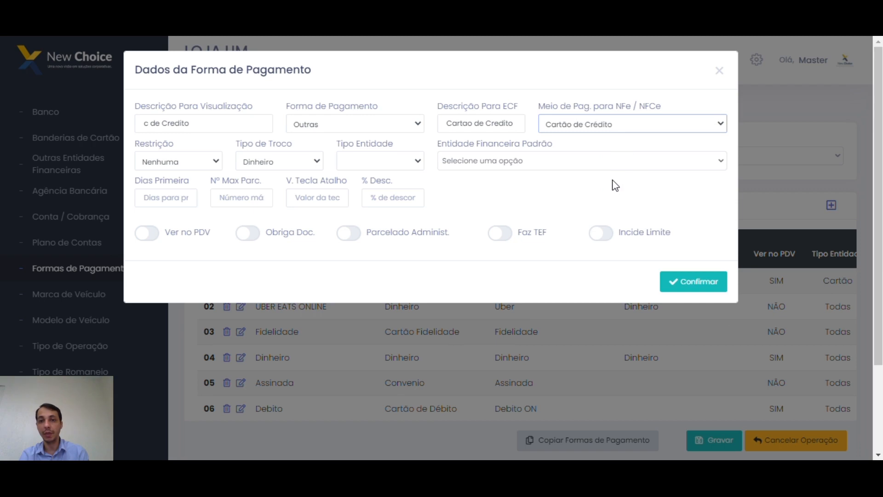
{"action": "left_click", "coordinate": [221, 168]}
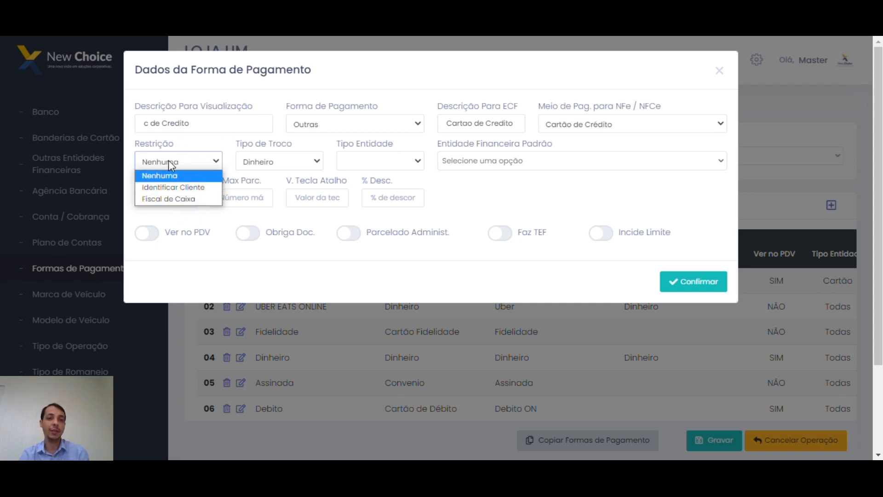
{"action": "left_click", "coordinate": [333, 126]}
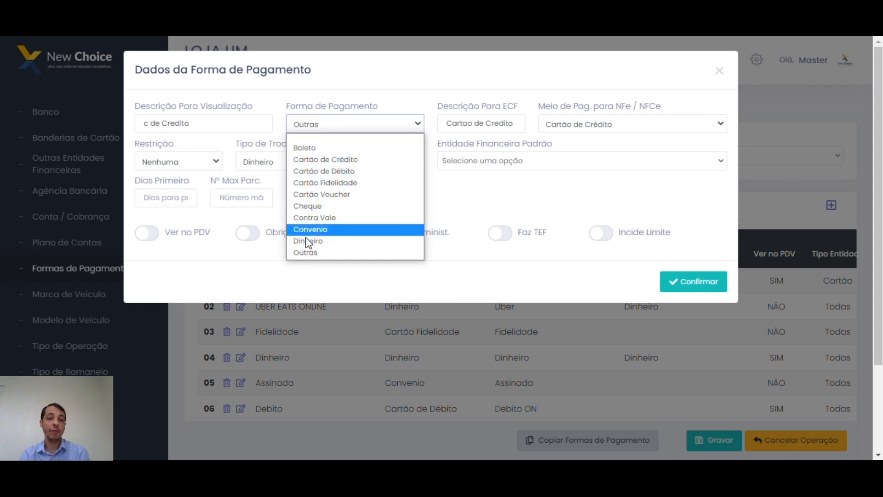
{"action": "left_click", "coordinate": [304, 231]}
{"action": "left_click", "coordinate": [179, 161]}
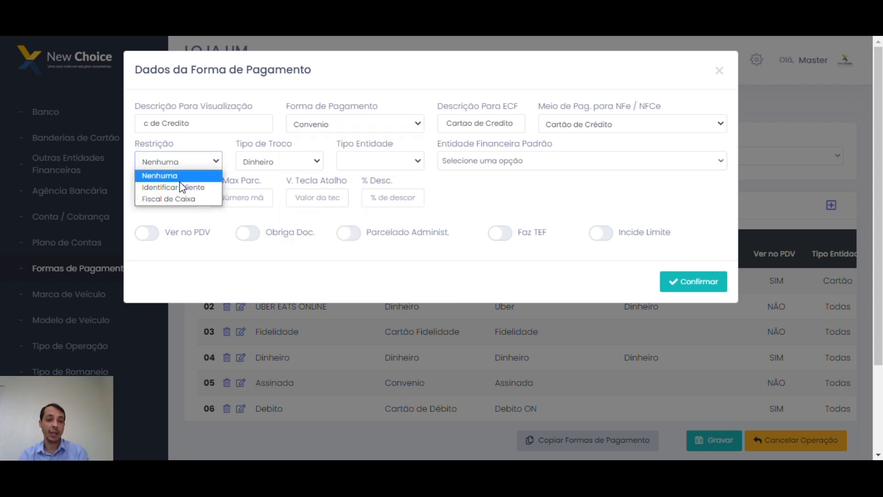
{"action": "left_click", "coordinate": [178, 187]}
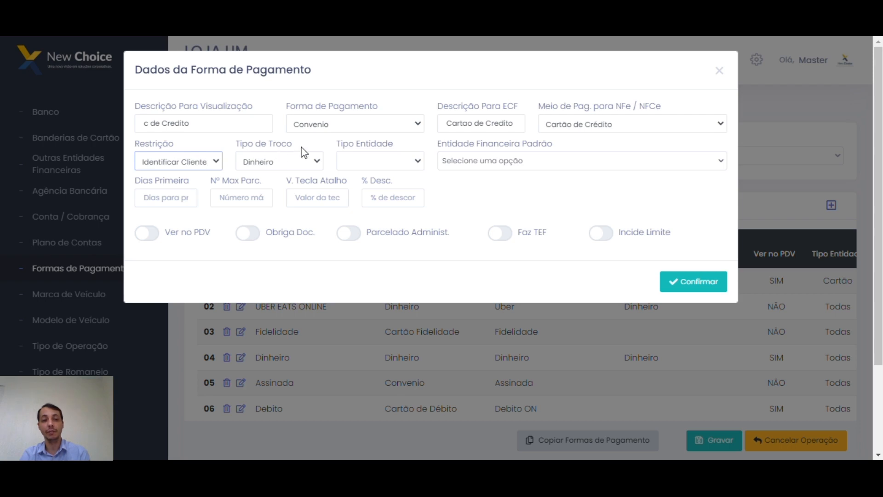
Describe the method as 'Cheque', with payment type Cheque and restriction Fiscal de Caixa.
{"action": "left_click_drag", "start_coordinate": [193, 124], "coordinate": [105, 123]}
{"action": "type", "text": "Cheque"}
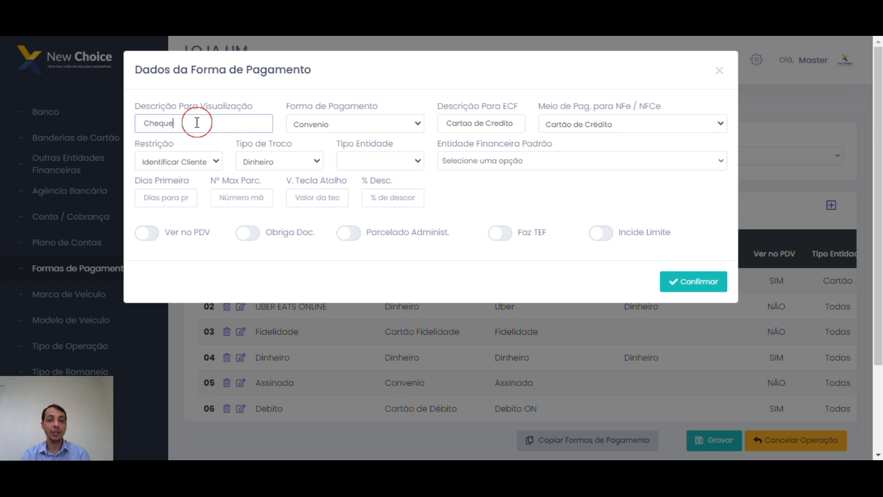
{"action": "left_click", "coordinate": [339, 129]}
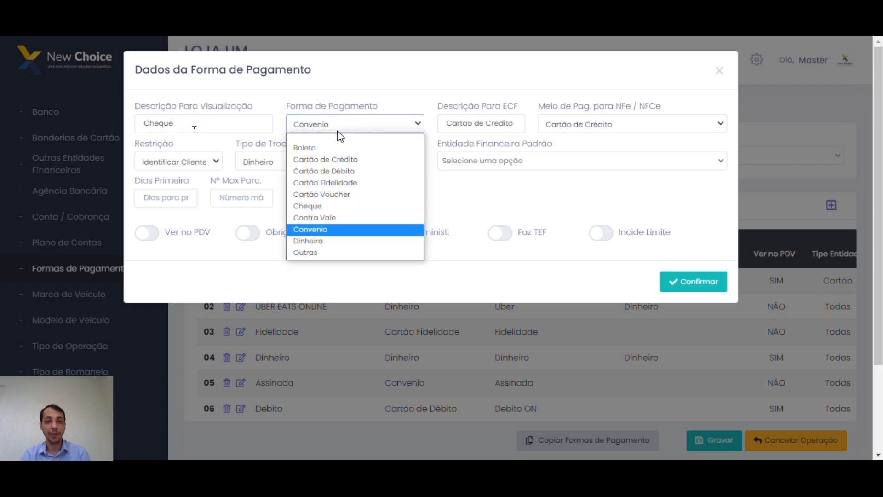
{"action": "left_click", "coordinate": [320, 208]}
{"action": "left_click", "coordinate": [219, 163]}
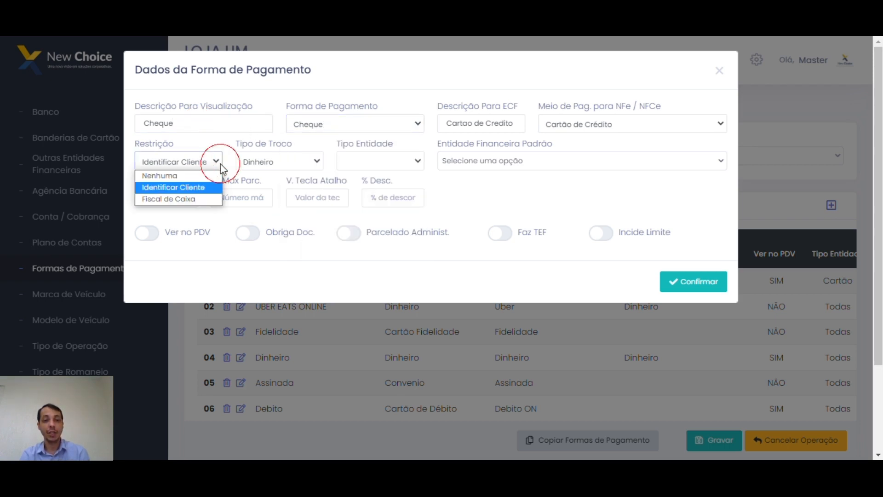
{"action": "left_click", "coordinate": [190, 204]}
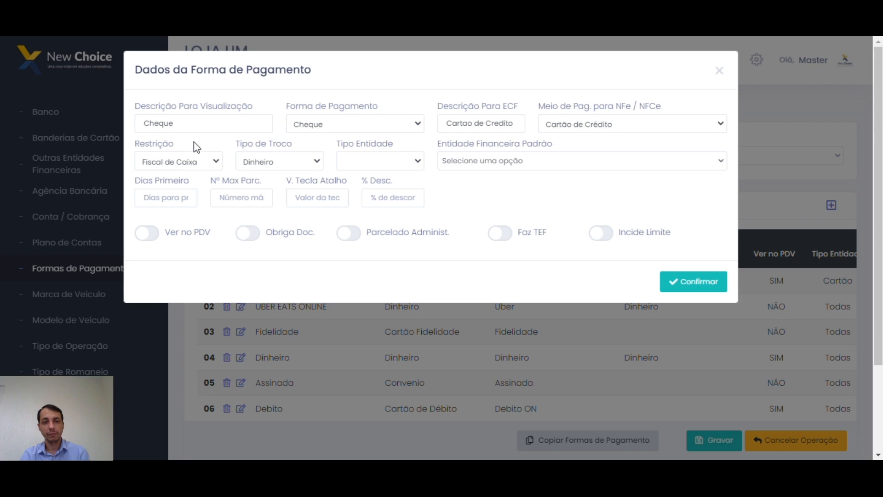
Change the Tipo de Troco from Dinheiro to Contra Vale.
{"action": "left_click", "coordinate": [286, 161]}
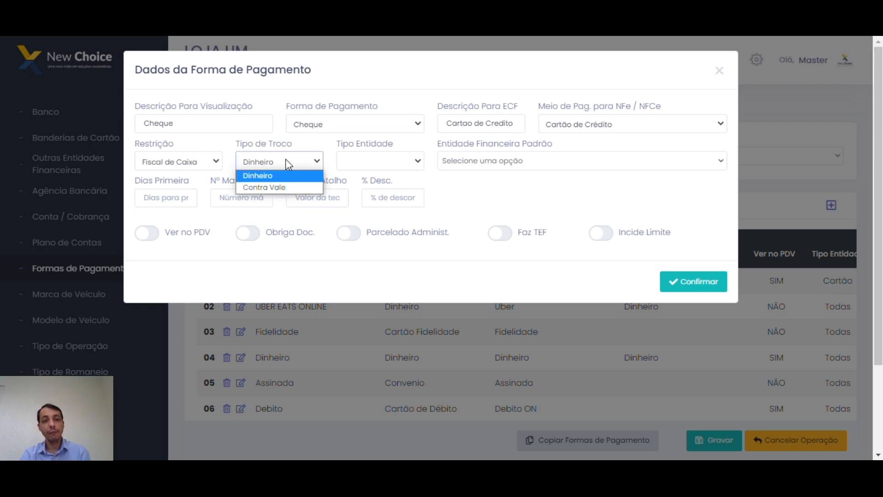
{"action": "left_click", "coordinate": [267, 175]}
{"action": "left_click", "coordinate": [223, 124]}
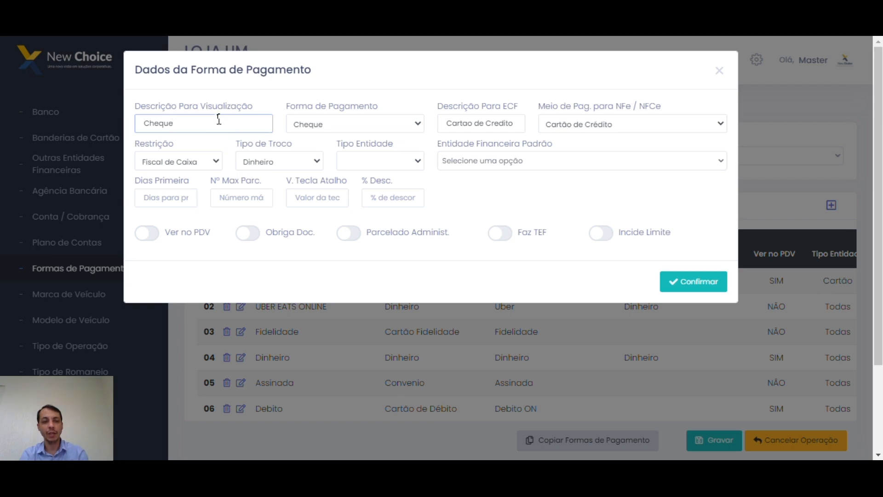
{"action": "key", "text": "ctrl+a"}
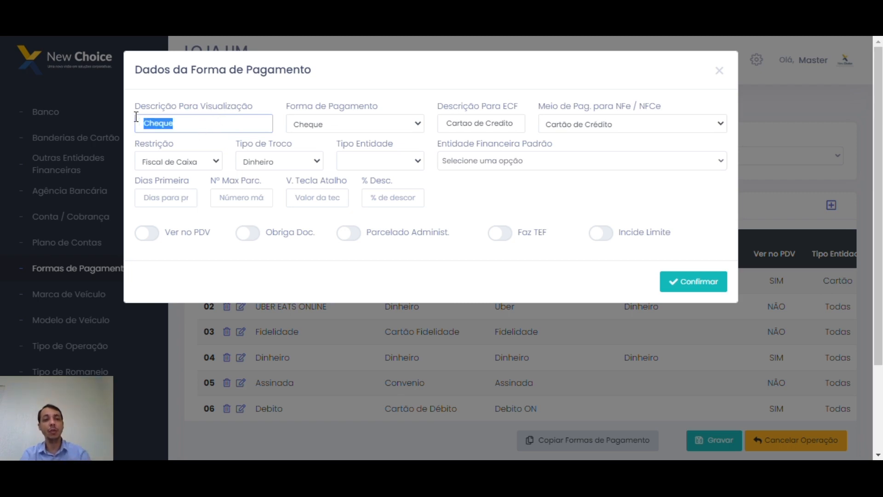
{"action": "left_click", "coordinate": [281, 165]}
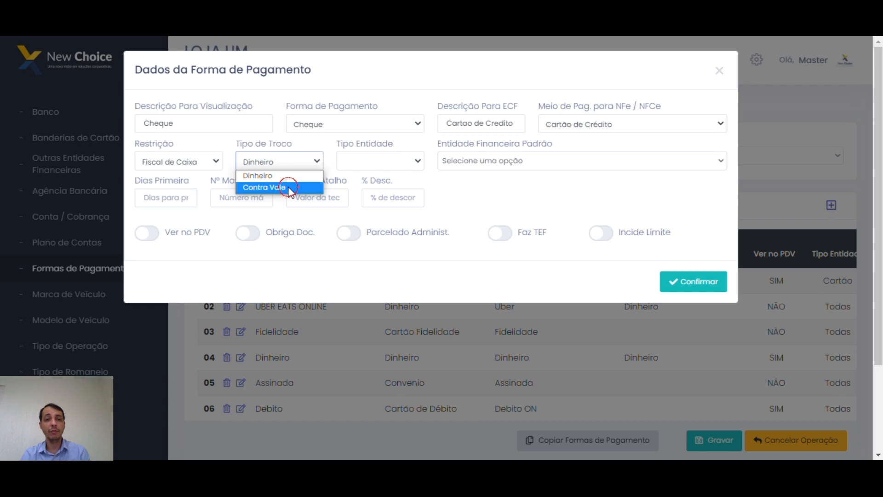
{"action": "left_click", "coordinate": [291, 187]}
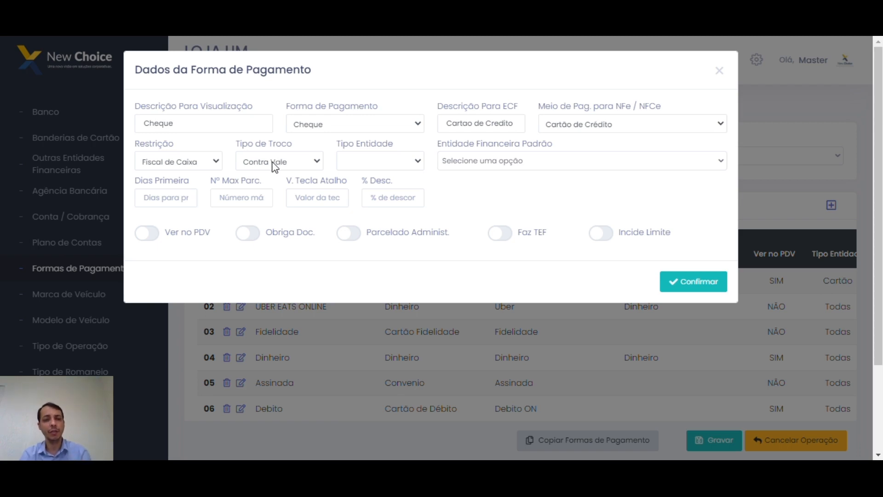
{"action": "left_click", "coordinate": [414, 160]}
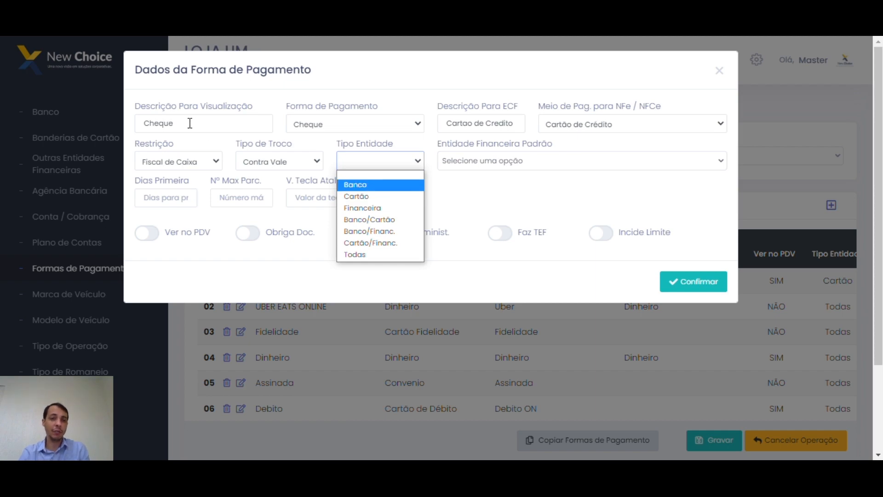
Try entity type Banco, then payment type Cartão de Crédito with entity type Cartão.
{"action": "left_click", "coordinate": [374, 183]}
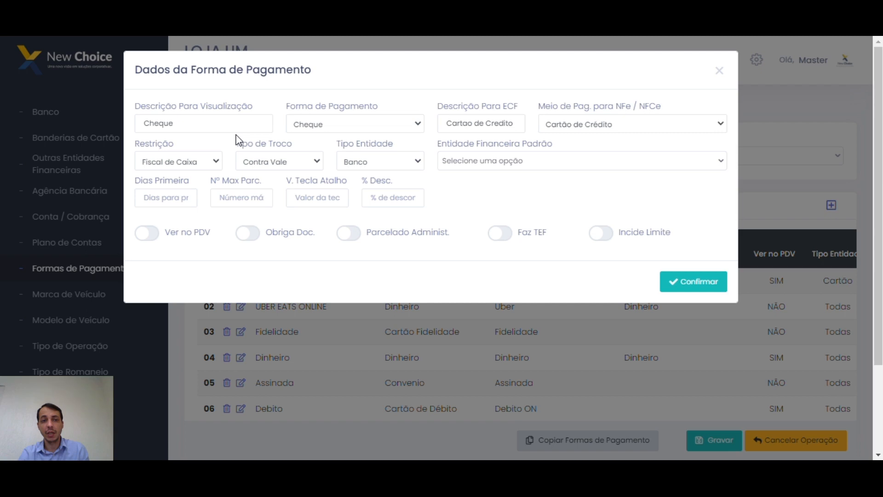
{"action": "double_click", "coordinate": [232, 124]}
{"action": "type", "text": "car"}
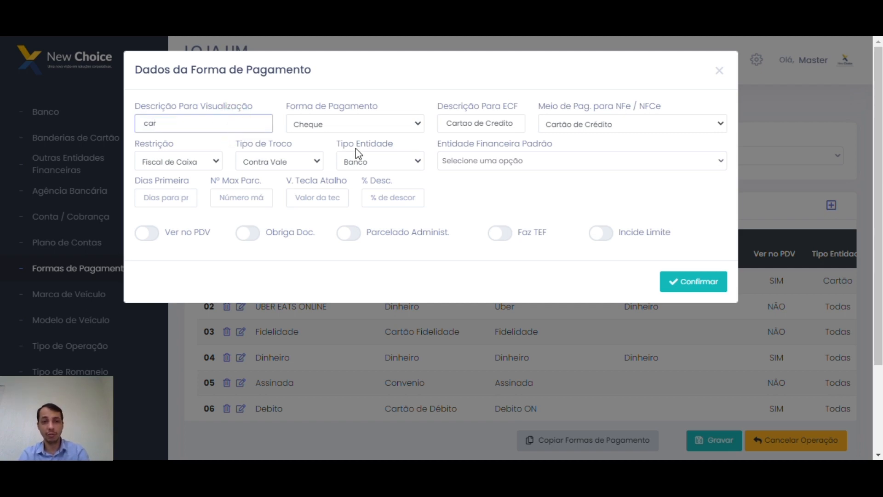
{"action": "left_click", "coordinate": [355, 127]}
{"action": "left_click", "coordinate": [340, 159]}
{"action": "left_click", "coordinate": [364, 162]}
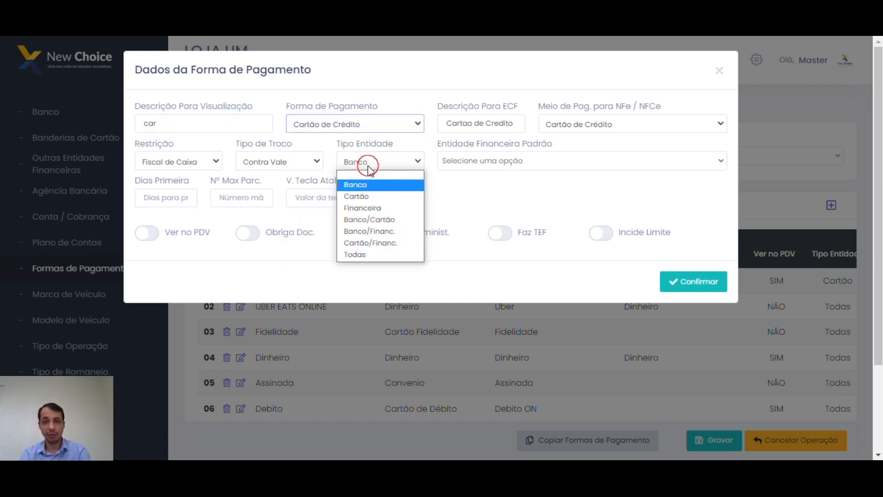
{"action": "left_click", "coordinate": [372, 197]}
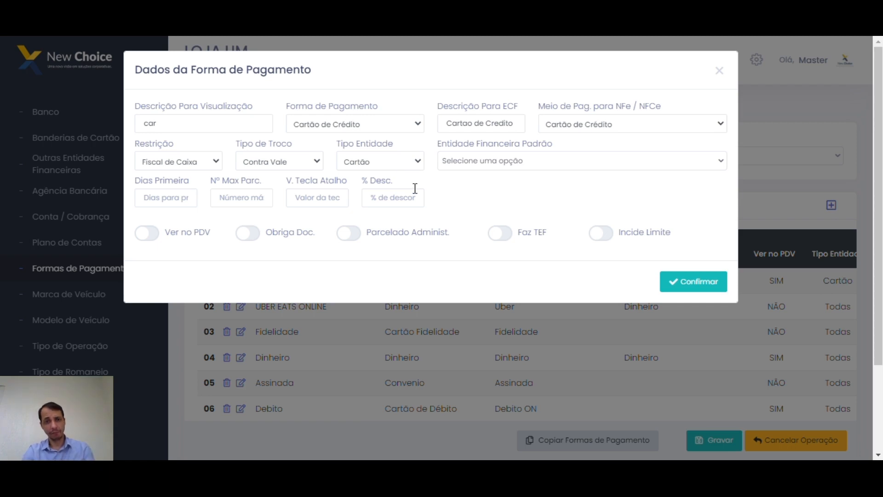
Retype the description as 'Dinheiro', with payment type Dinheiro and entity type Banco.
{"action": "left_click_drag", "start_coordinate": [207, 123], "coordinate": [111, 123]}
{"action": "type", "text": "Dinheiro"}
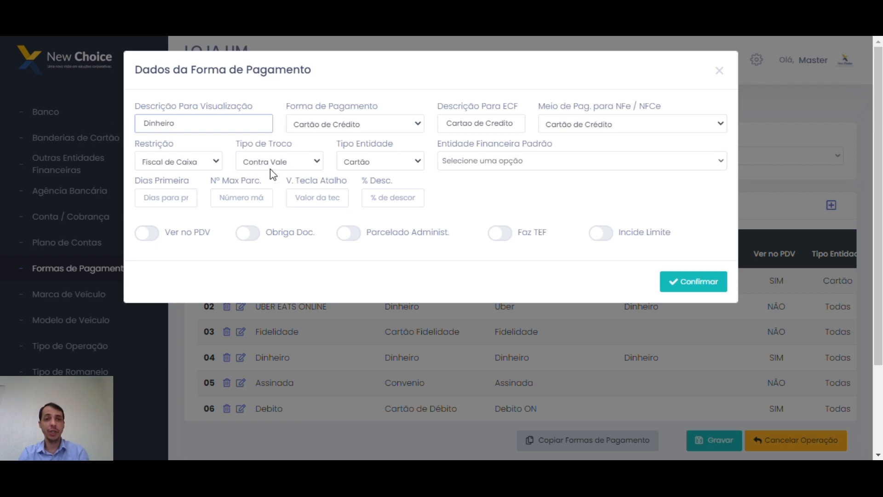
{"action": "left_click", "coordinate": [328, 129]}
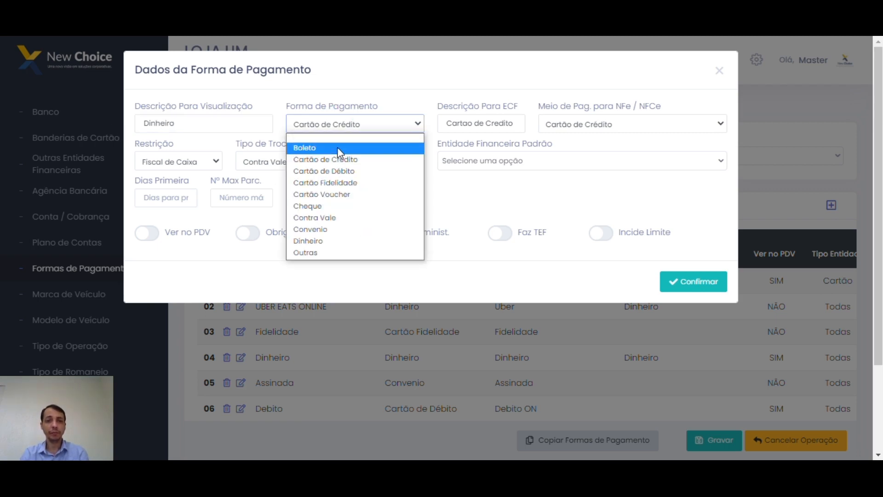
{"action": "left_click", "coordinate": [325, 241]}
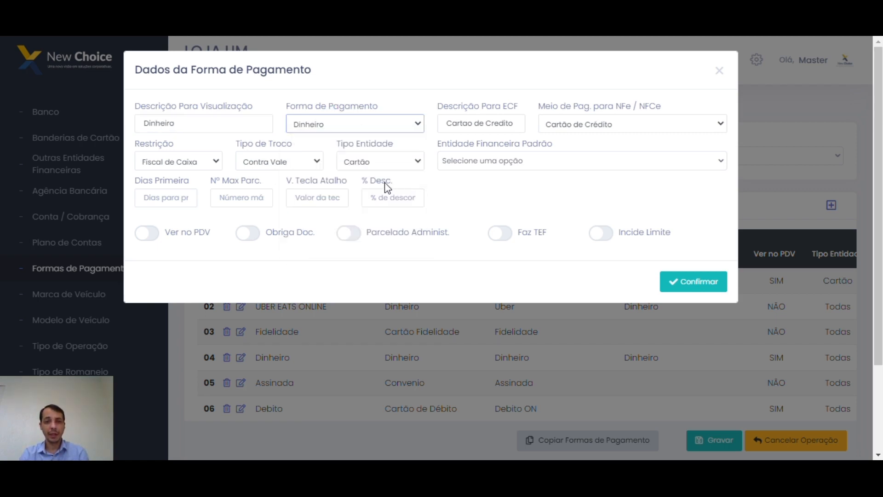
{"action": "left_click", "coordinate": [398, 167]}
{"action": "left_click", "coordinate": [398, 184]}
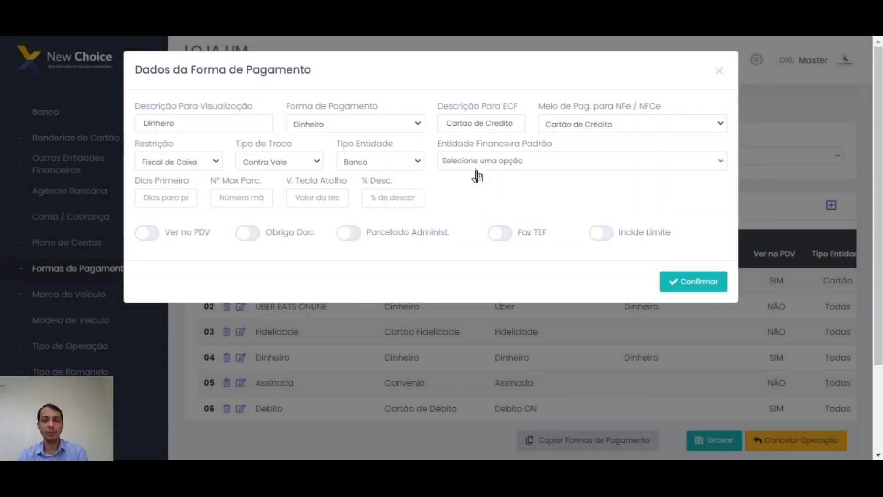
Choose 0000 - C A I X A (INTERNO) as the default financial entity, reconfirming it after reviewing the list.
{"action": "left_click", "coordinate": [475, 163]}
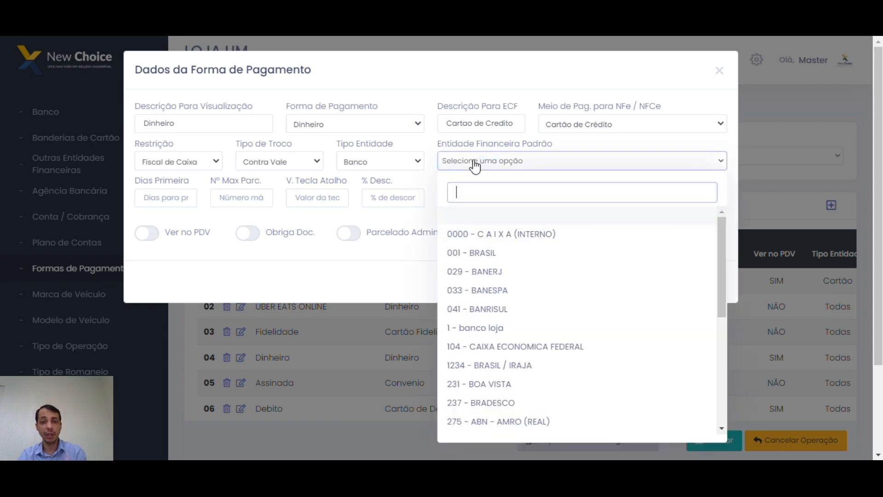
{"action": "left_click", "coordinate": [475, 236]}
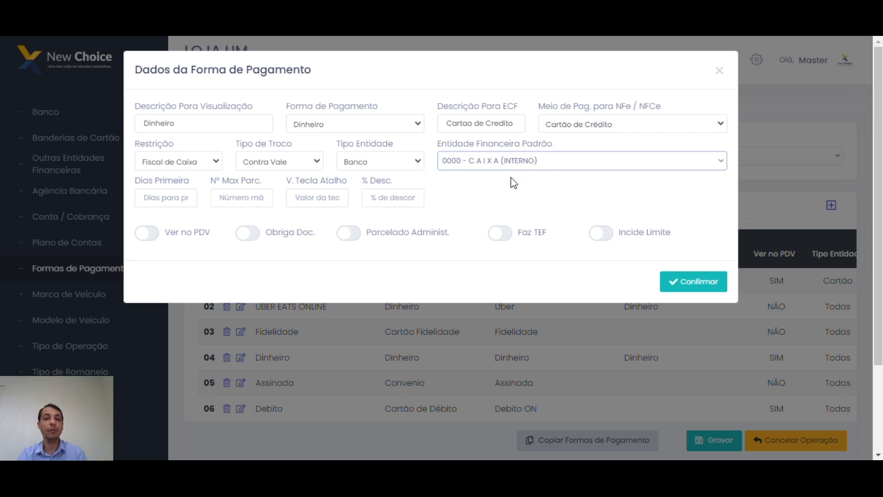
{"action": "left_click", "coordinate": [507, 164]}
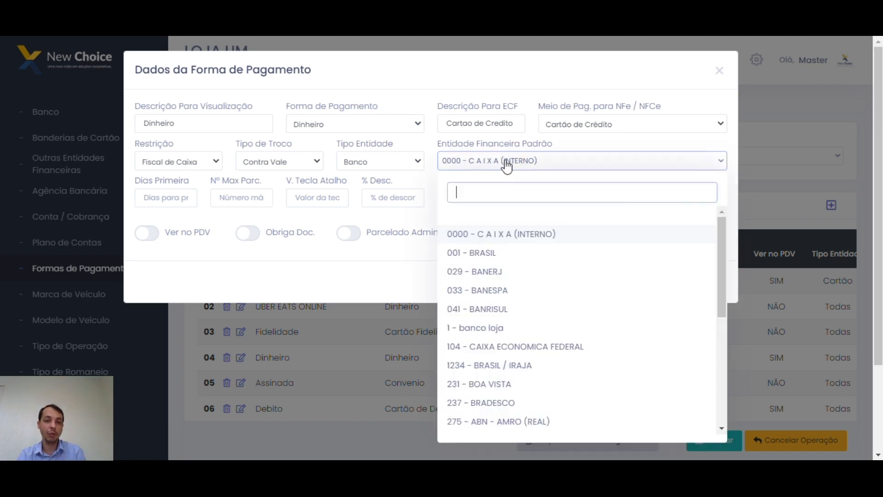
{"action": "left_click", "coordinate": [484, 233]}
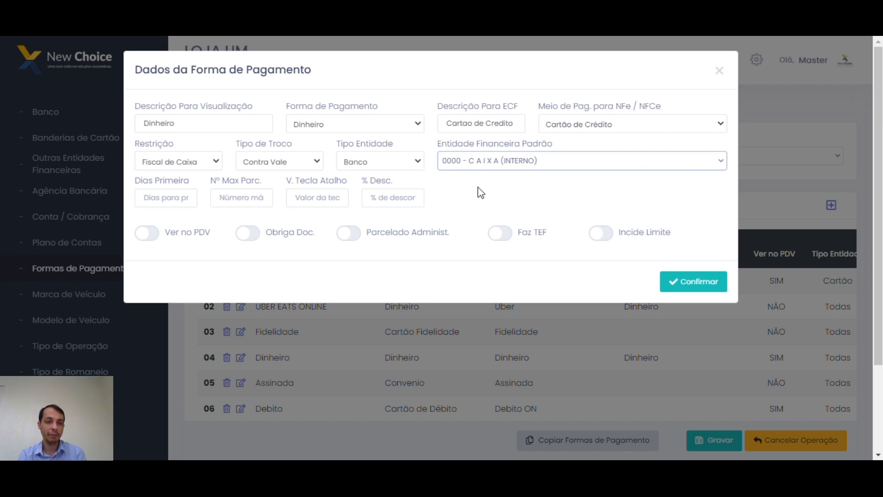
Enter 3 as the Dias Primeira value.
{"action": "left_click", "coordinate": [167, 198]}
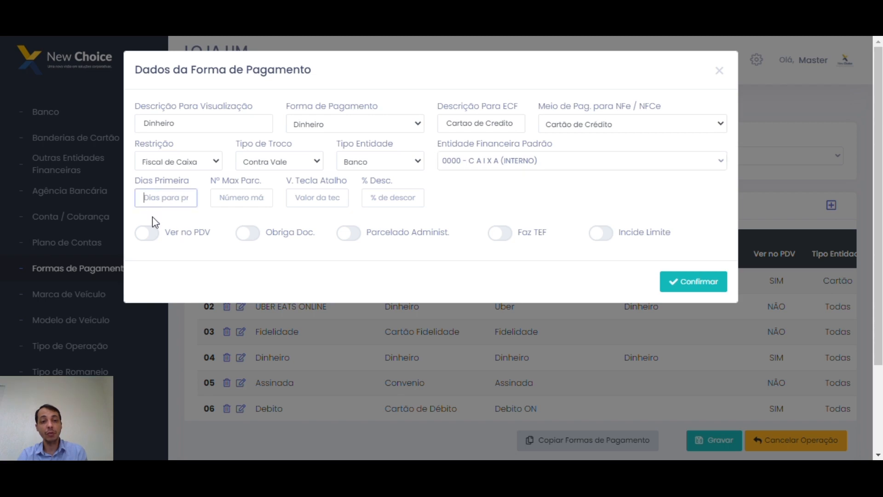
{"action": "type", "text": "3"}
{"action": "double_click", "coordinate": [172, 201]}
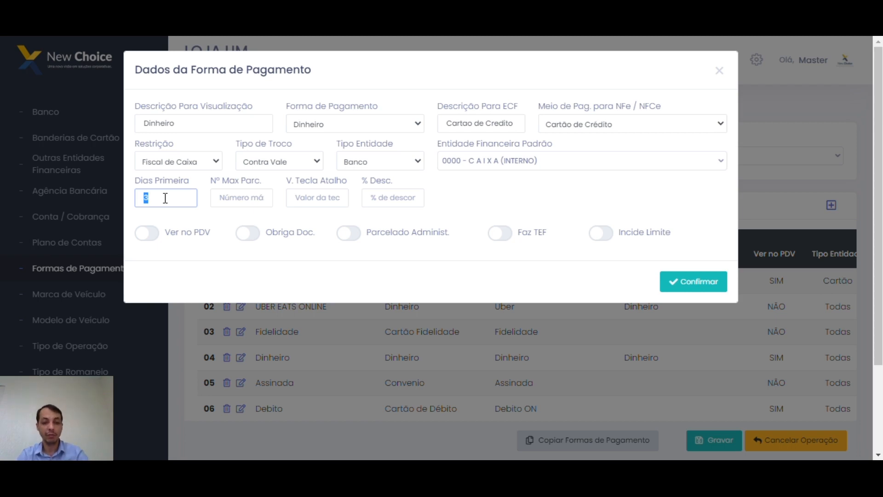
{"action": "left_click", "coordinate": [195, 126]}
{"action": "left_click", "coordinate": [250, 197]}
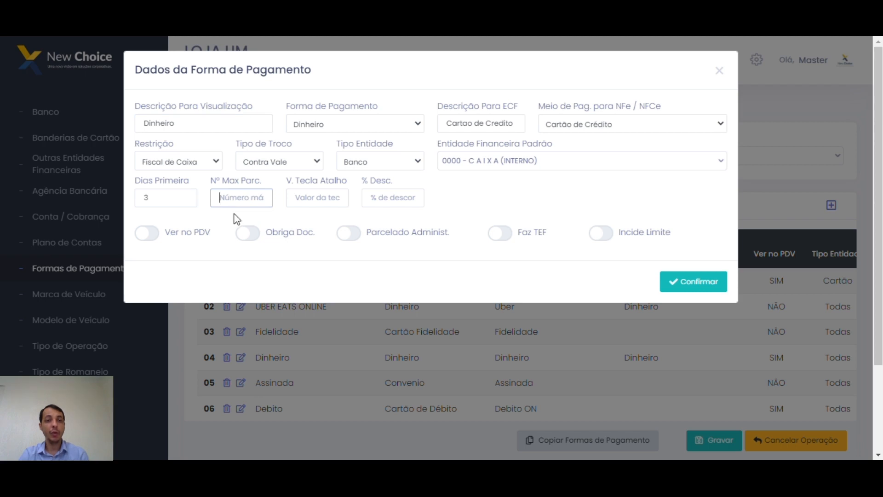
Temporarily rename the description 'Boleto' and set Nº Max Parc. and V. Tecla Atalho to 3.
{"action": "left_click", "coordinate": [254, 128]}
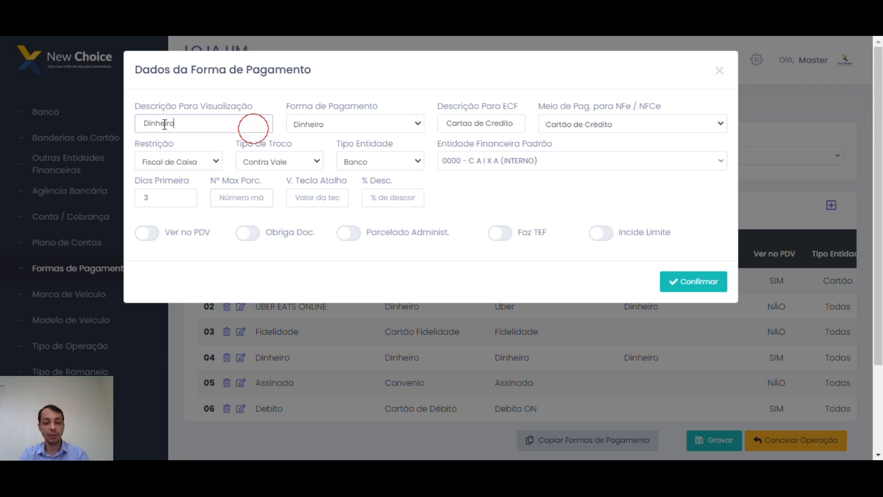
{"action": "left_click_drag", "start_coordinate": [253, 128], "coordinate": [134, 122]}
{"action": "type", "text": "Boleto"}
{"action": "left_click", "coordinate": [252, 199]}
{"action": "type", "text": "3"}
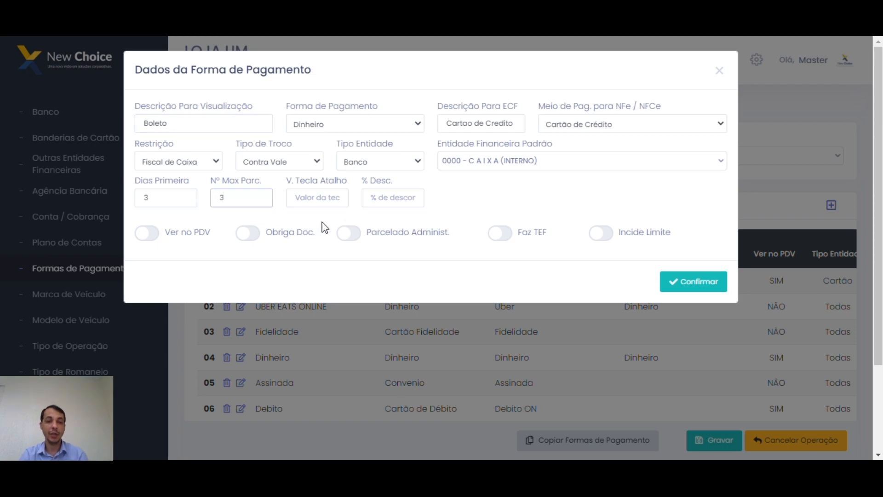
{"action": "left_click", "coordinate": [315, 198]}
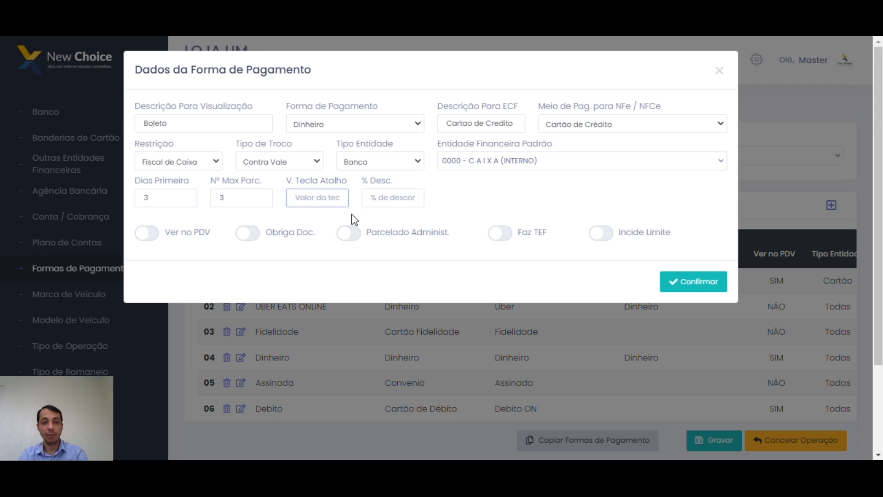
{"action": "type", "text": "3"}
{"action": "left_click", "coordinate": [464, 205]}
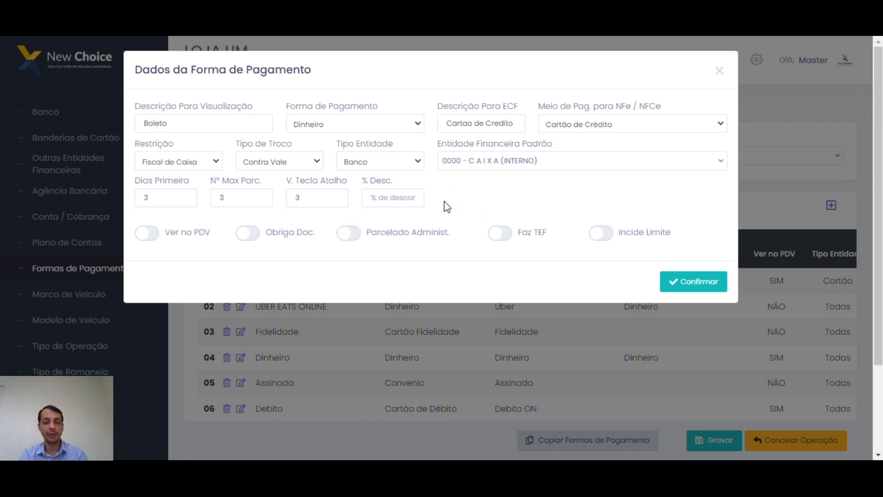
Restore the description to 'Dinheiro', correcting the misspelling.
{"action": "left_click", "coordinate": [389, 197]}
{"action": "left_click", "coordinate": [378, 198]}
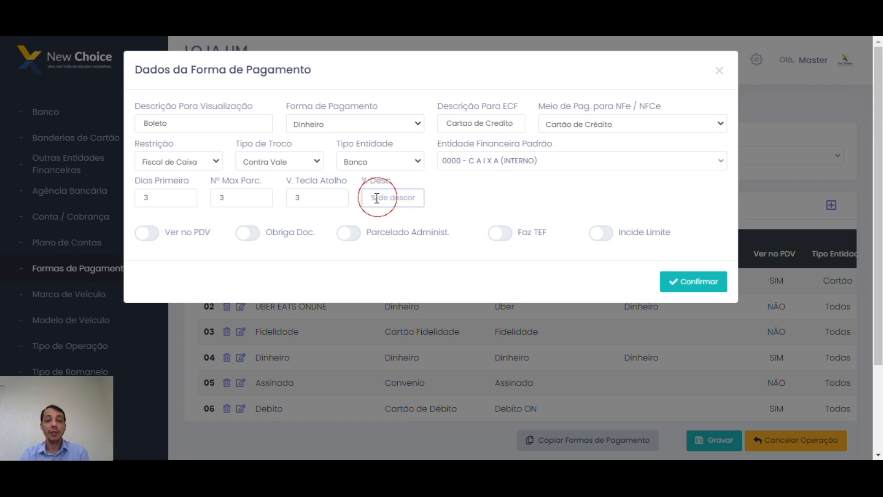
{"action": "double_click", "coordinate": [232, 125]}
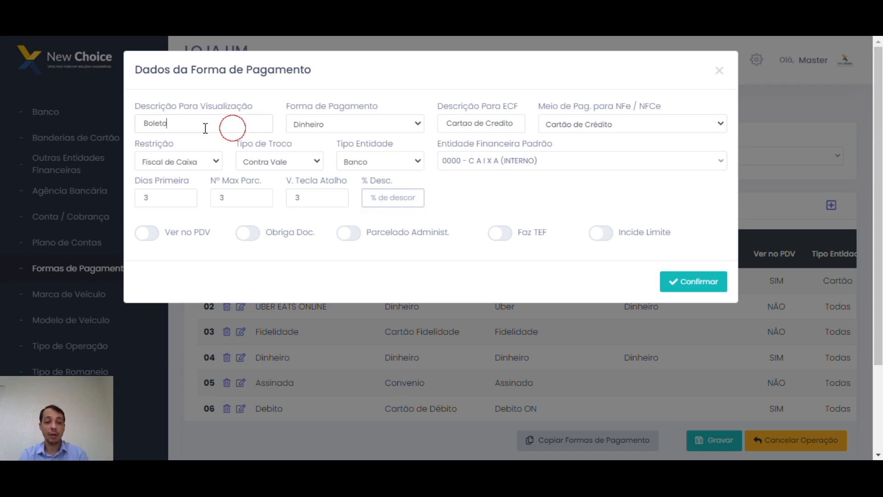
{"action": "type", "text": "Dinehrio"}
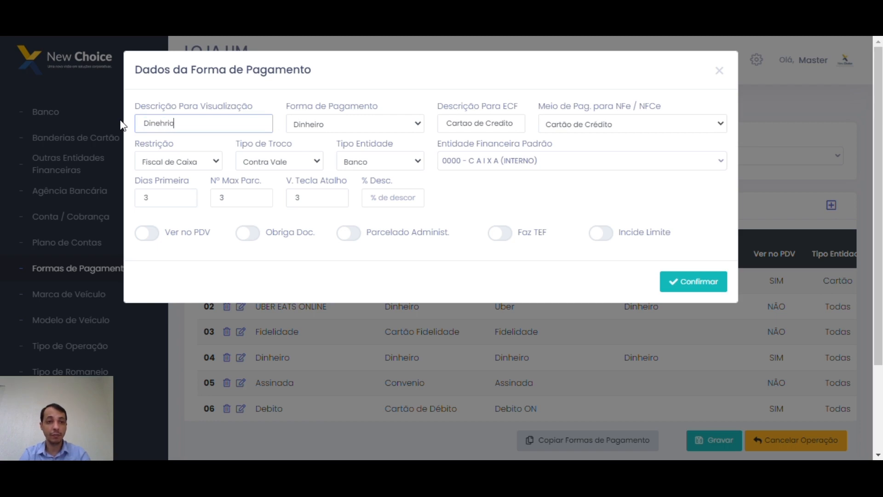
{"action": "key", "text": "BackSpace"}
{"action": "key", "text": "BackSpace"}
{"action": "key", "text": "BackSpace"}
{"action": "key", "text": "BackSpace"}
{"action": "key", "text": "BackSpace"}
{"action": "type", "text": "heiro"}
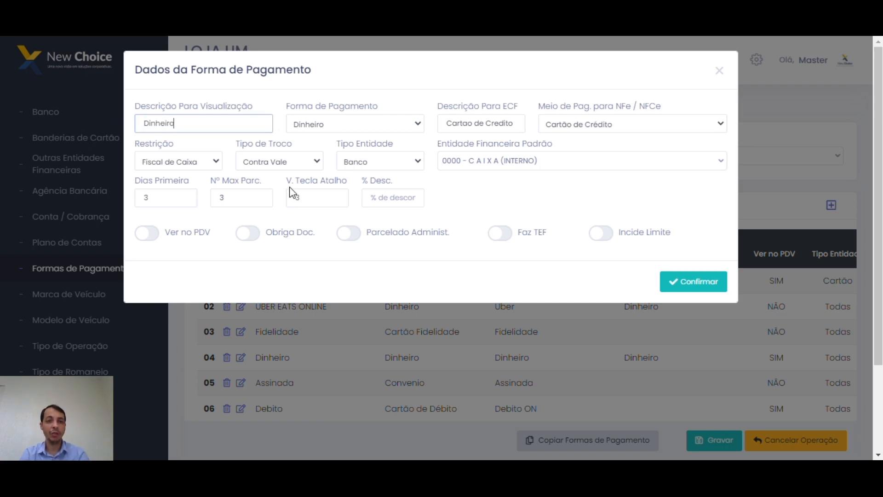
Enter 5 in % Desc., then delete it to leave the discount empty.
{"action": "left_click", "coordinate": [392, 196]}
{"action": "type", "text": "5"}
{"action": "left_click", "coordinate": [488, 191]}
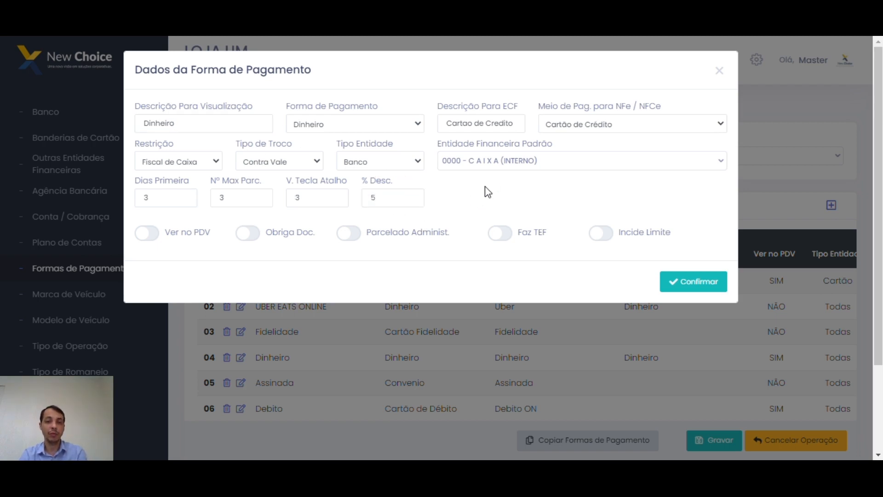
{"action": "double_click", "coordinate": [398, 199]}
{"action": "key", "text": "BackSpace"}
Toggle Ver no PDV and Obriga Doc. on and back off, leaving both off.
{"action": "left_click", "coordinate": [149, 238]}
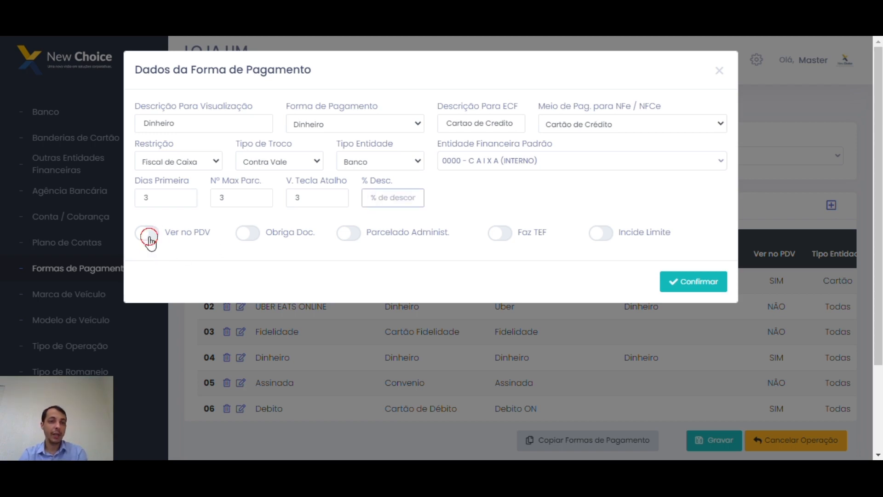
{"action": "left_click", "coordinate": [149, 238]}
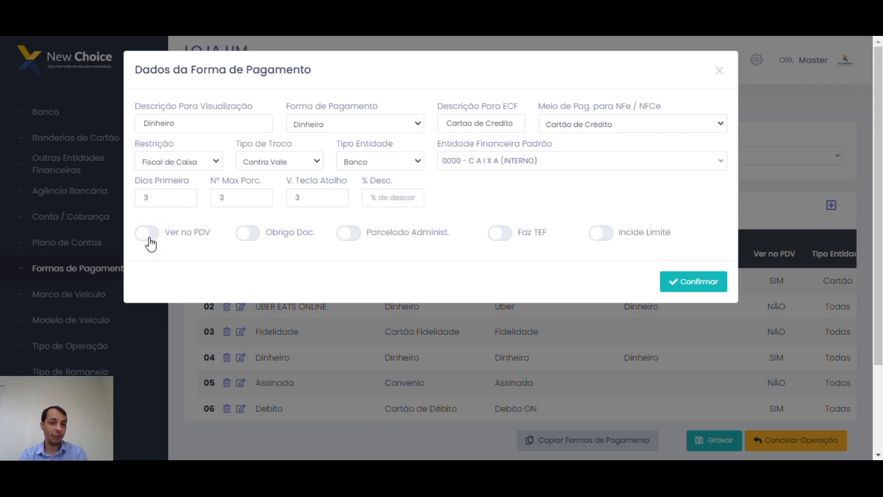
{"action": "left_click", "coordinate": [149, 239]}
{"action": "left_click", "coordinate": [149, 240]}
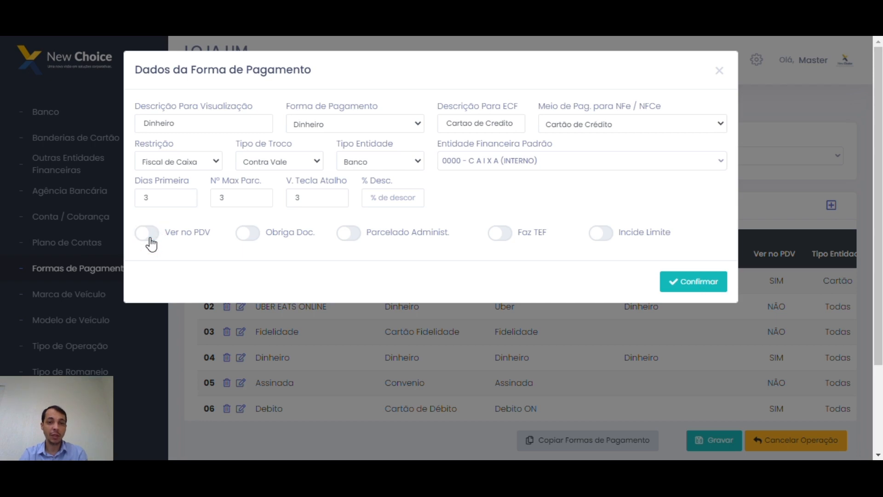
{"action": "left_click", "coordinate": [251, 245]}
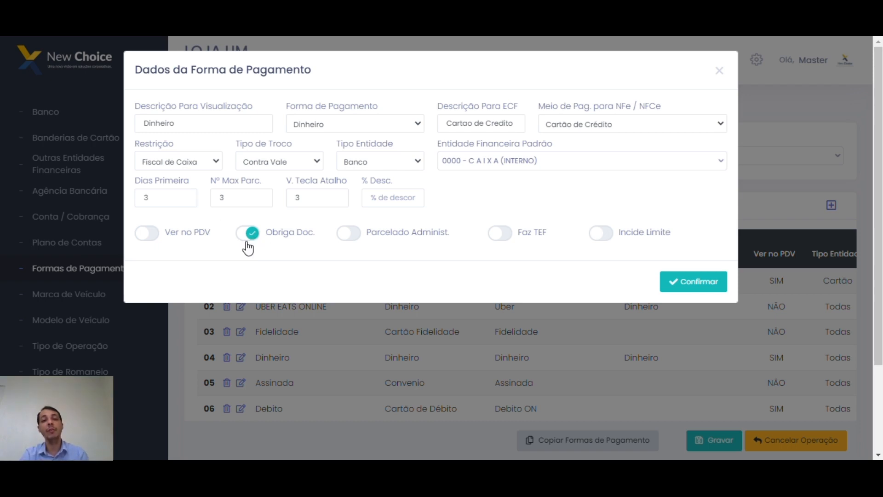
{"action": "left_click", "coordinate": [266, 236]}
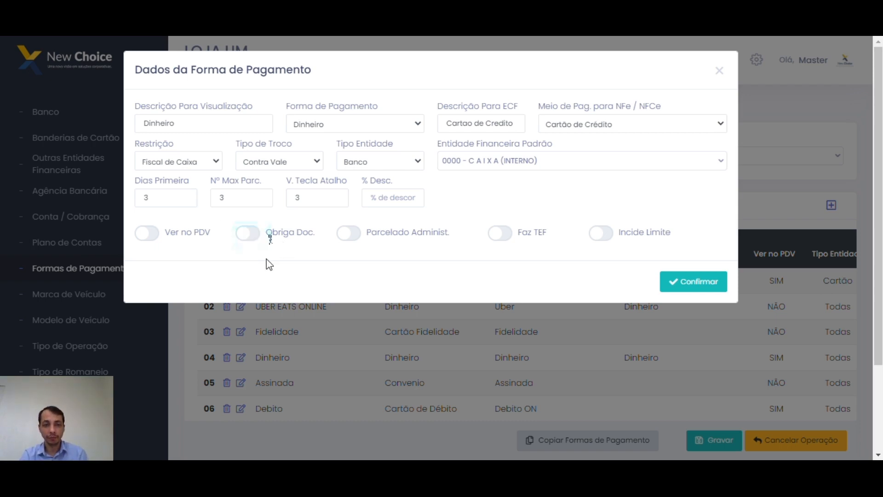
Switch on Parcelado Administ. and Faz TEF, undoing an accidental move of Nº Max Parc.'s 3.
{"action": "left_click", "coordinate": [249, 194]}
{"action": "left_click_drag", "start_coordinate": [249, 195], "coordinate": [212, 208]}
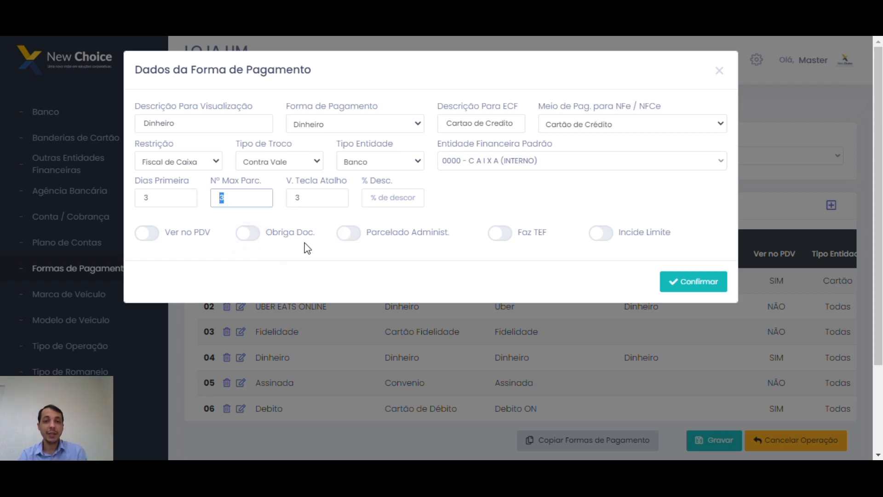
{"action": "left_click", "coordinate": [353, 235]}
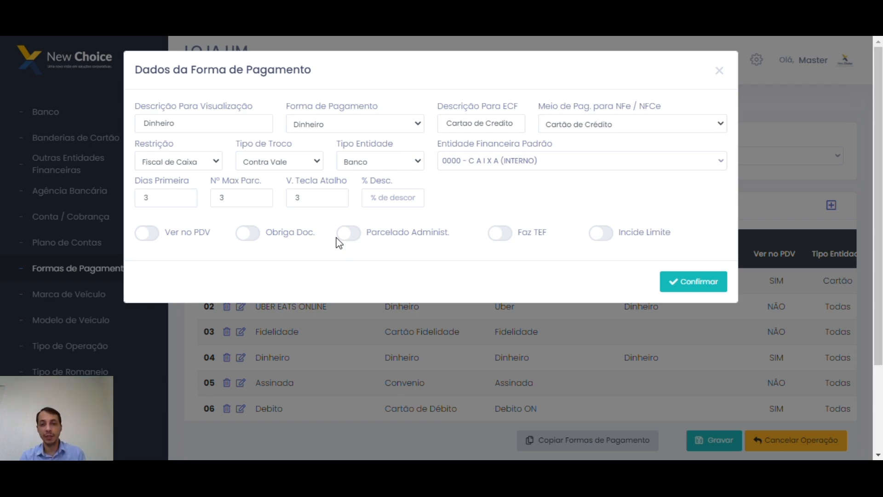
{"action": "left_click", "coordinate": [351, 240]}
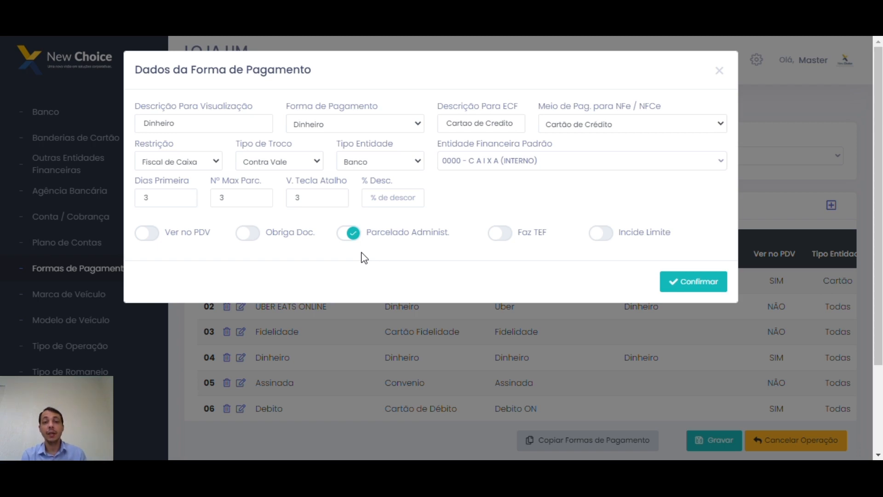
{"action": "left_click_drag", "start_coordinate": [254, 199], "coordinate": [161, 198]}
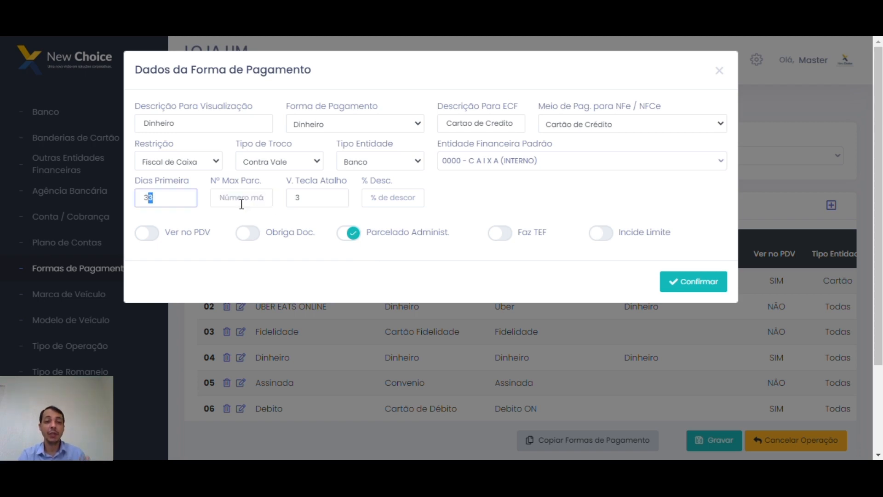
{"action": "key", "text": "ctrl+z"}
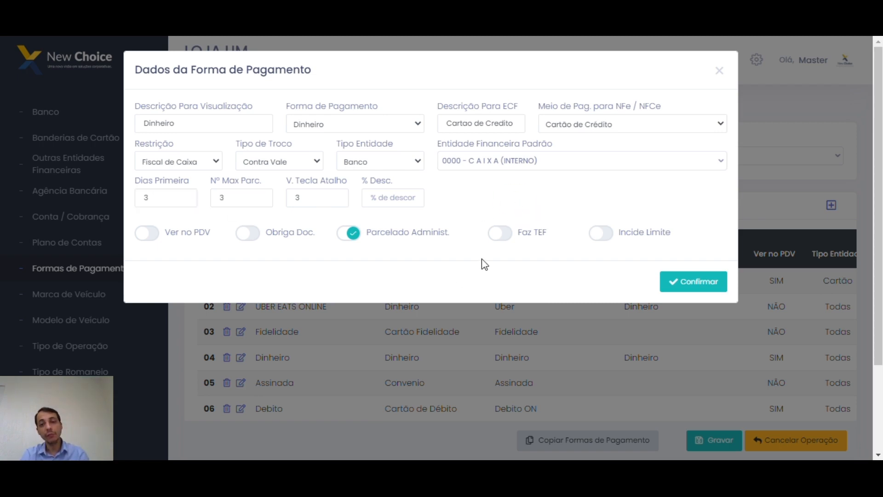
{"action": "left_click", "coordinate": [500, 233]}
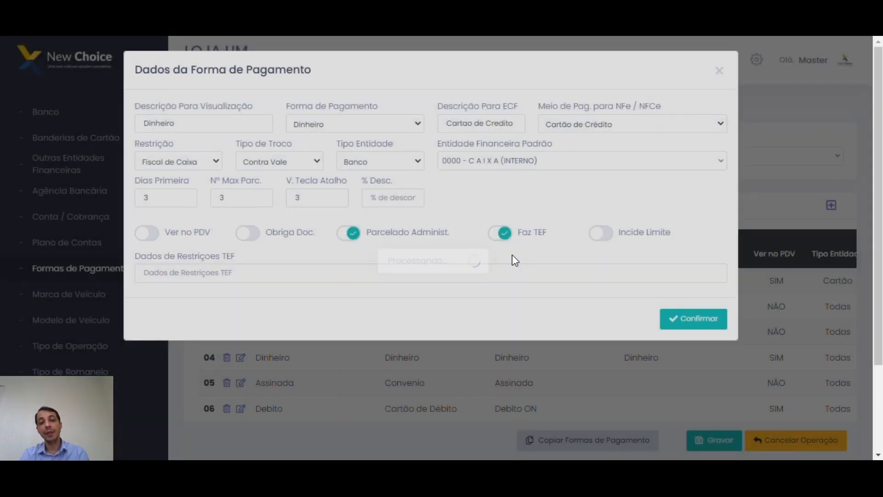
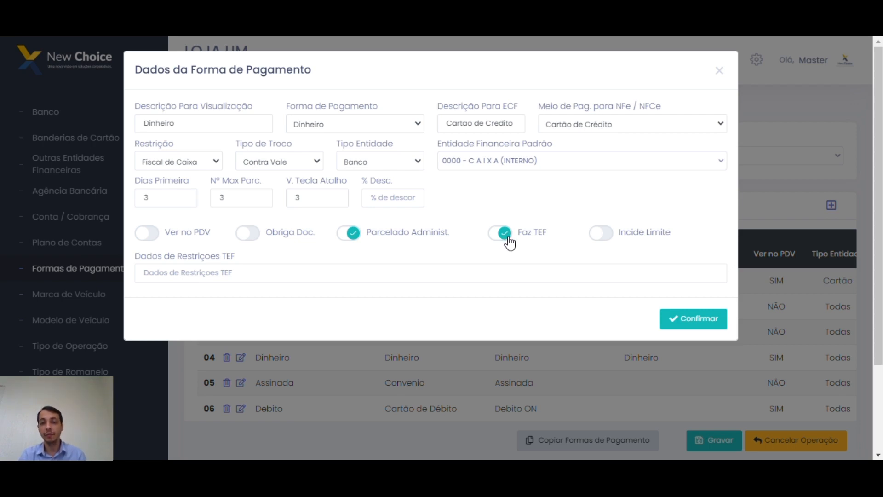
Switch Faz TEF off and Incide Limite on, then select 'Dinheiro' in the display description.
{"action": "left_click", "coordinate": [508, 237]}
{"action": "left_click", "coordinate": [606, 235]}
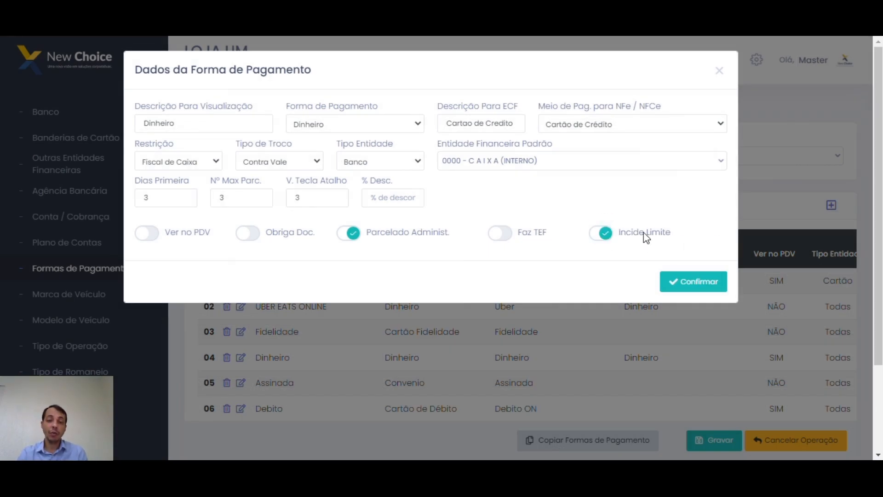
{"action": "left_click", "coordinate": [186, 131]}
{"action": "key", "text": "ctrl+a"}
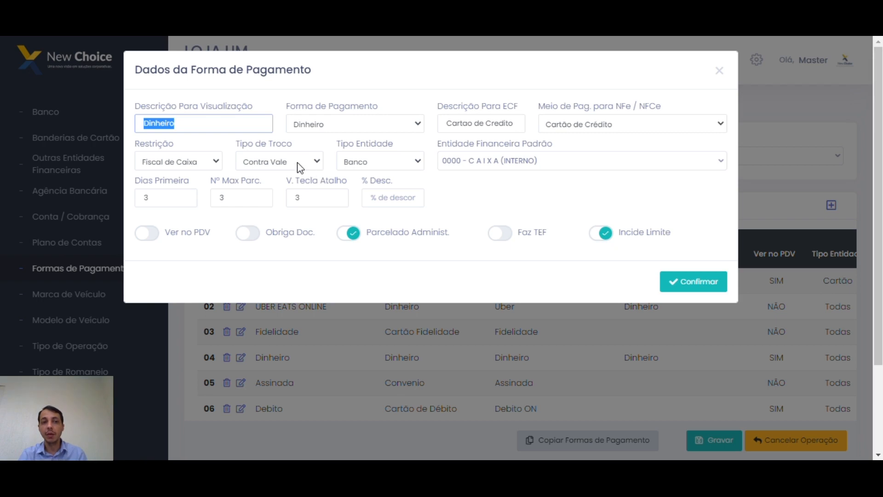
{"action": "left_click", "coordinate": [227, 124]}
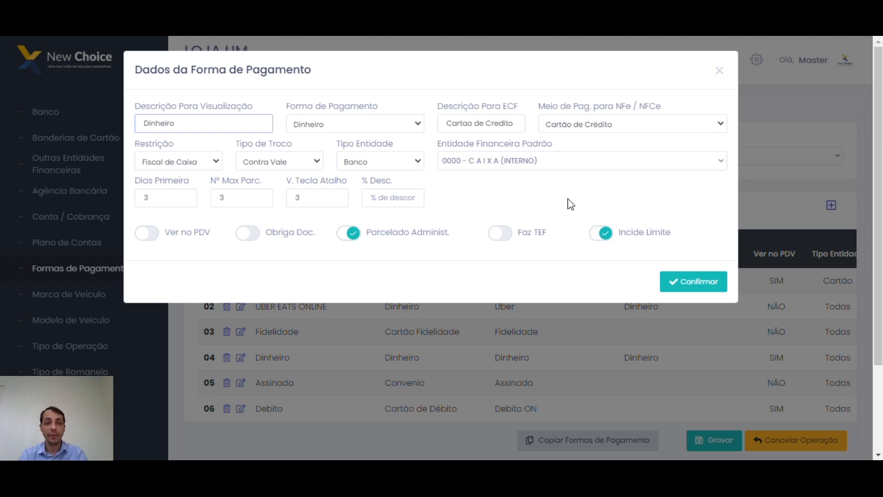
{"action": "double_click", "coordinate": [200, 122]}
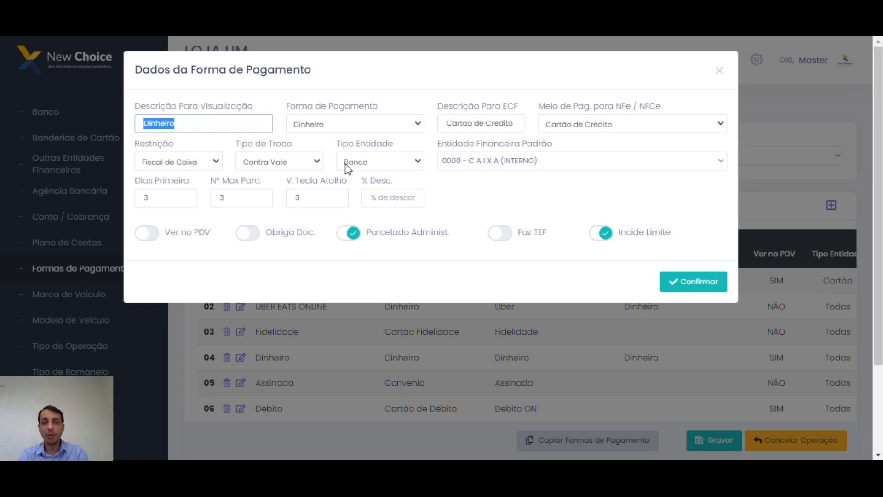
Set Forma de Pagamento to Boleto and delete the 'Dinheiro' display description.
{"action": "left_click", "coordinate": [363, 121]}
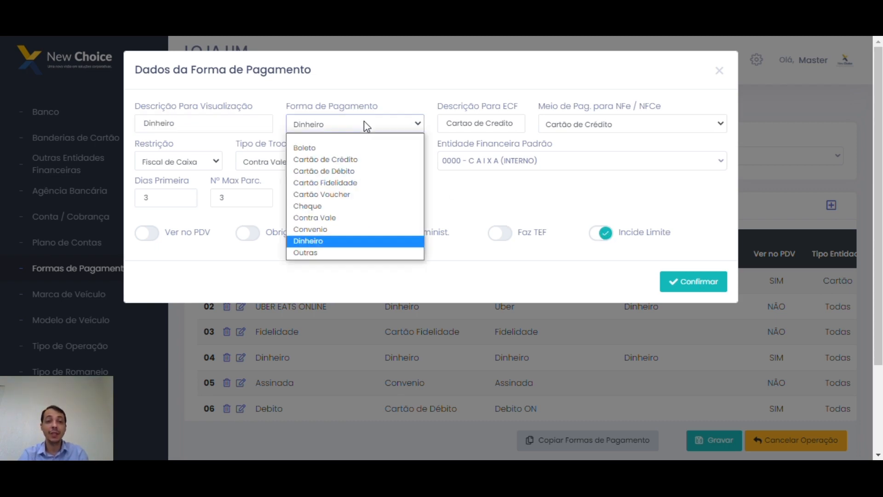
{"action": "left_click", "coordinate": [308, 138]}
{"action": "double_click", "coordinate": [207, 130]}
{"action": "key", "text": "BackSpace"}
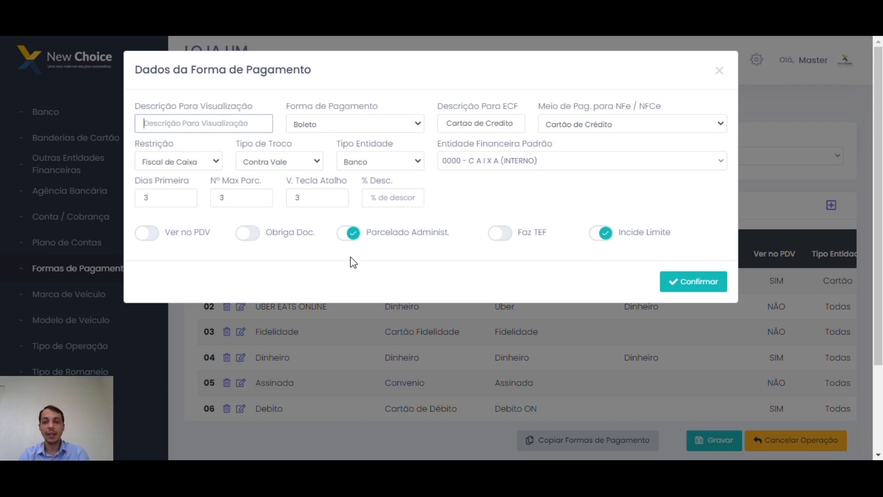
Toggle Incide Limite off, on and off again, then close the form without saving.
{"action": "left_click", "coordinate": [606, 236]}
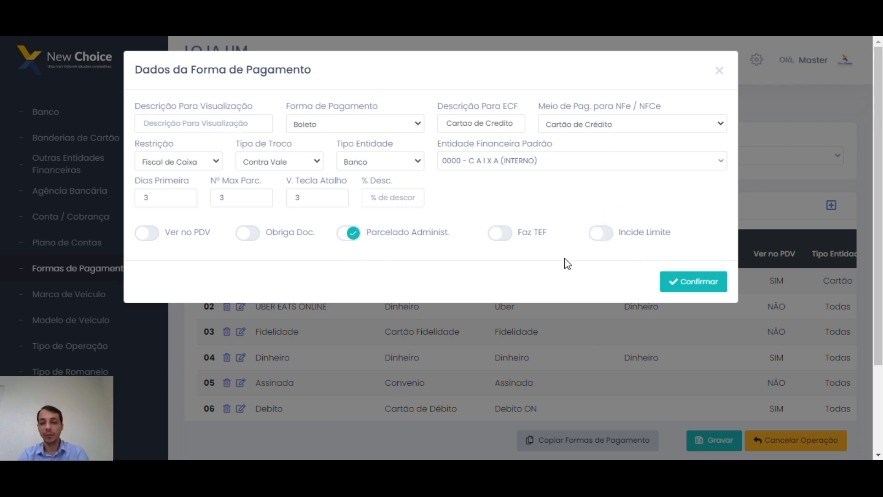
{"action": "left_click", "coordinate": [600, 233]}
{"action": "left_click", "coordinate": [600, 235]}
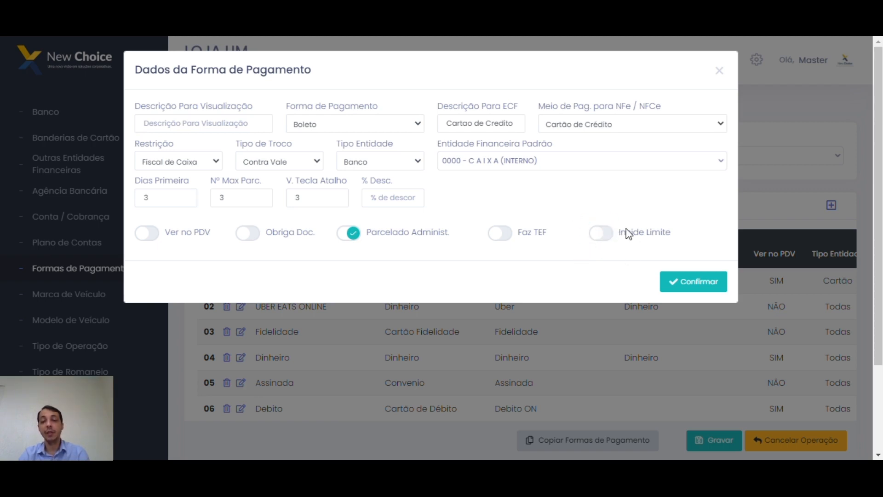
{"action": "left_click", "coordinate": [721, 71]}
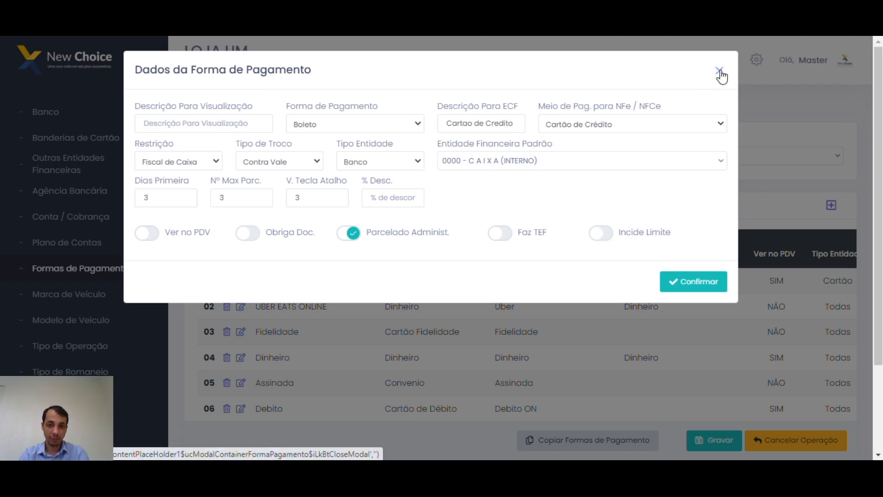
{"action": "scroll", "coordinate": [489, 322], "scroll_direction": "down", "scroll_amount": 3}
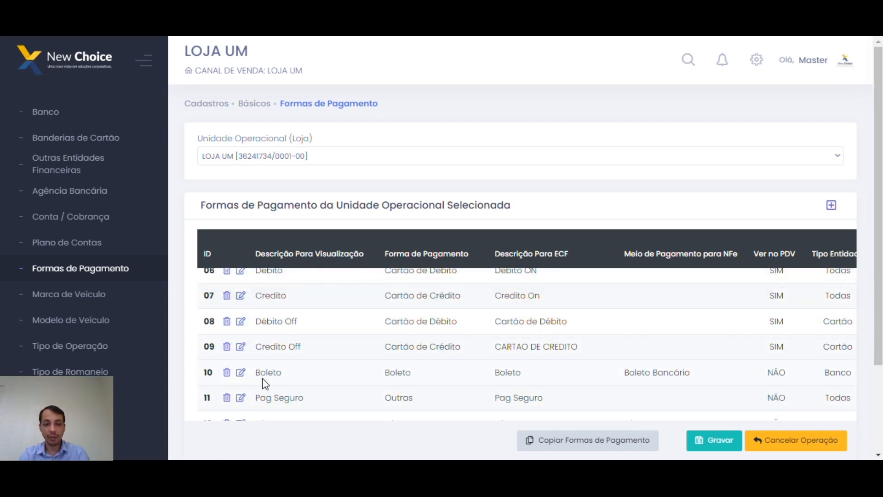
{"action": "left_click", "coordinate": [241, 373]}
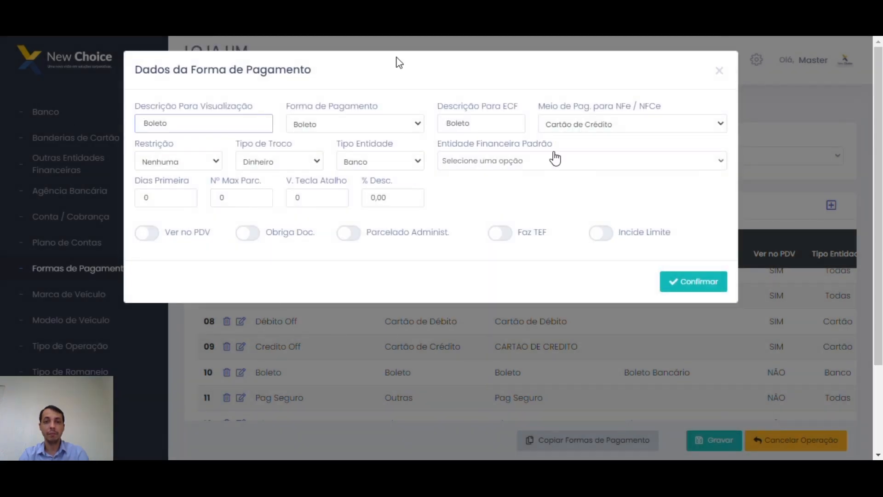
{"action": "left_click", "coordinate": [721, 71]}
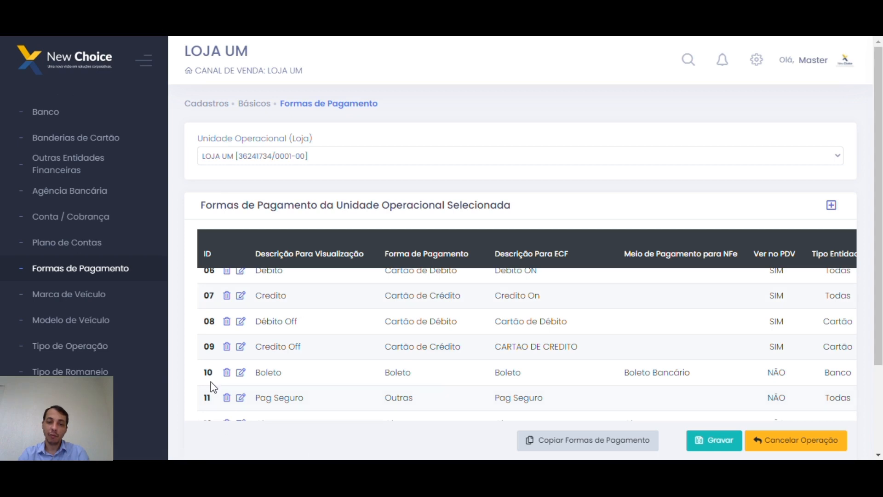
{"action": "scroll", "coordinate": [359, 325], "scroll_direction": "up", "scroll_amount": 3}
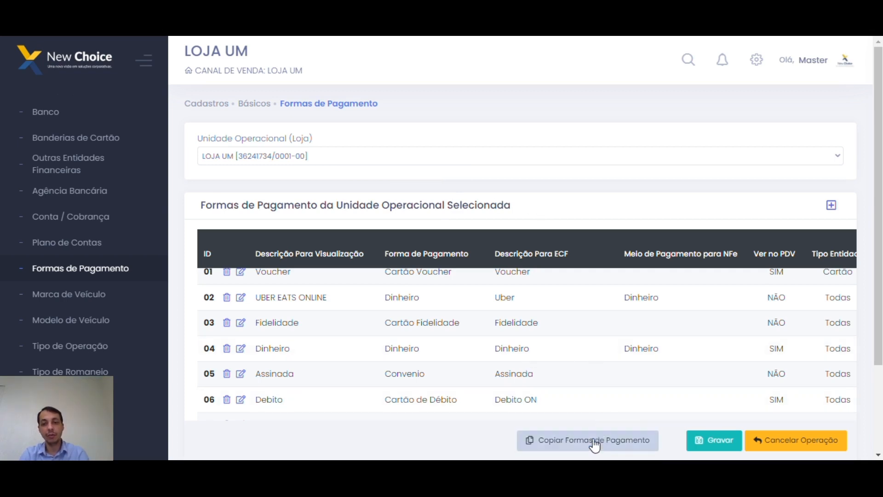
Copy LOJA DOIS's payment methods into LOJA UM and scroll through the resulting list.
{"action": "left_click", "coordinate": [589, 442]}
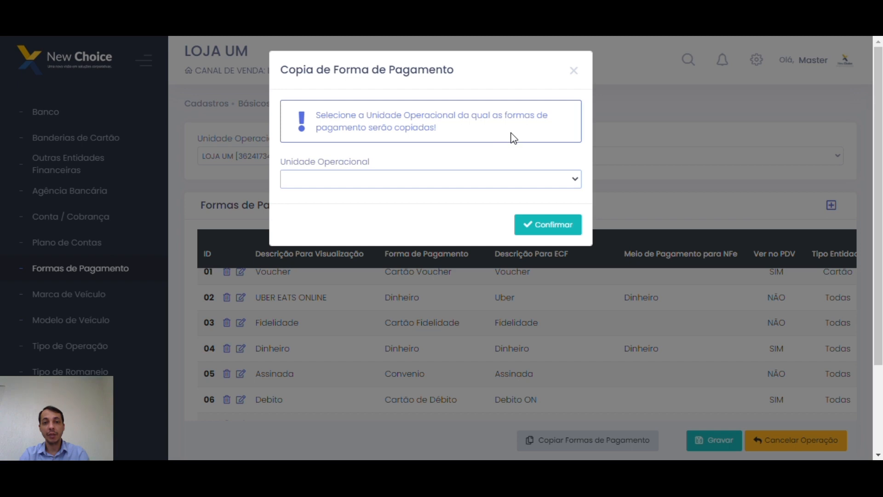
{"action": "left_click", "coordinate": [374, 182]}
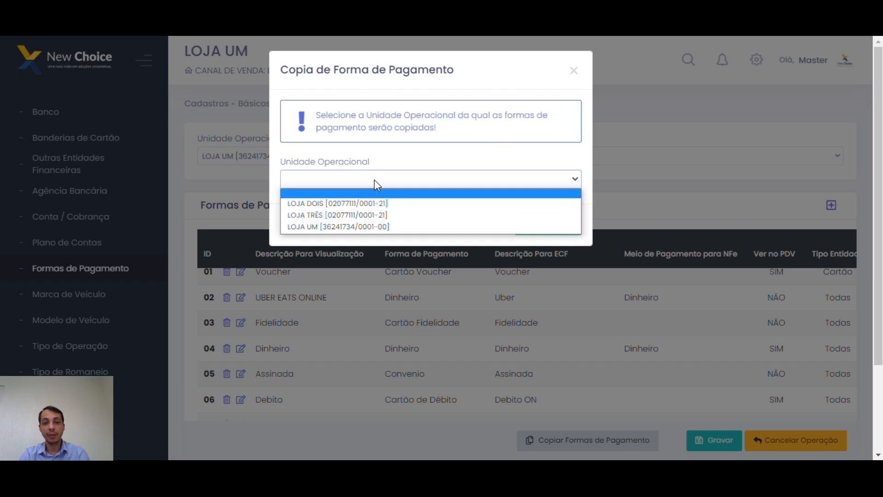
{"action": "left_click", "coordinate": [366, 207]}
{"action": "left_click", "coordinate": [515, 219]}
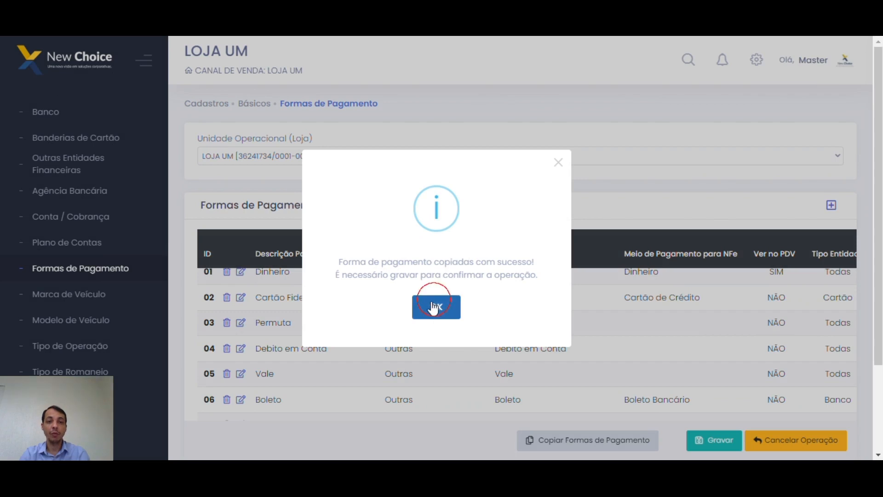
{"action": "left_click", "coordinate": [434, 307]}
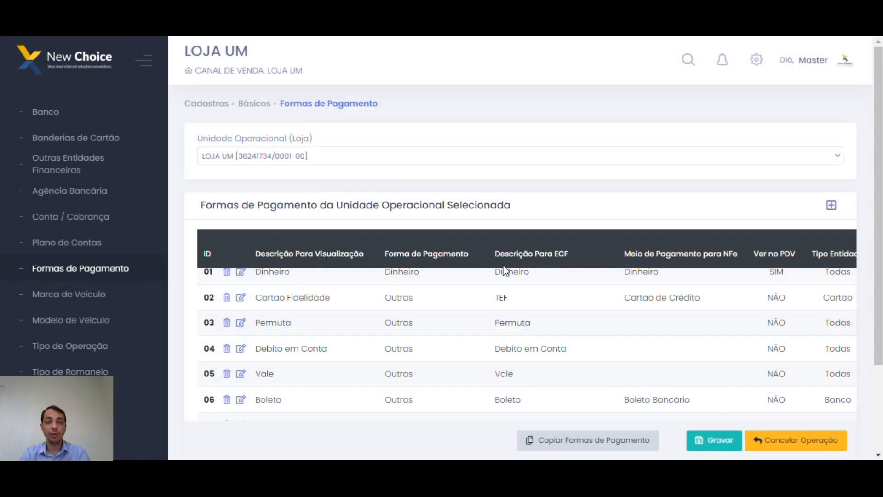
{"action": "scroll", "coordinate": [434, 370], "scroll_direction": "up", "scroll_amount": 1}
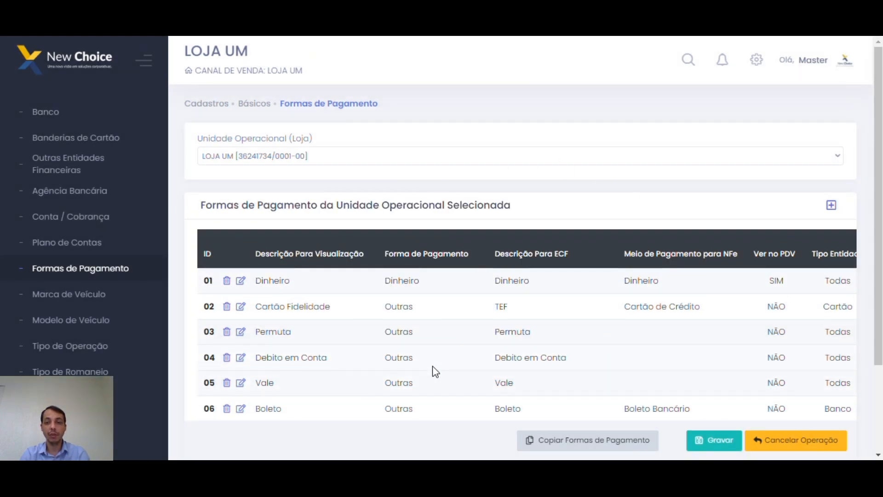
{"action": "scroll", "coordinate": [436, 370], "scroll_direction": "down", "scroll_amount": 4}
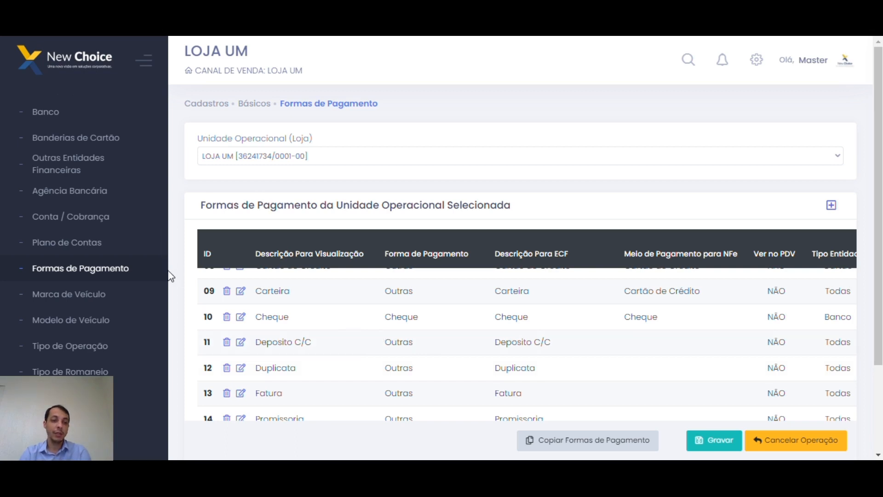
{"action": "scroll", "coordinate": [134, 288], "scroll_direction": "down", "scroll_amount": 2}
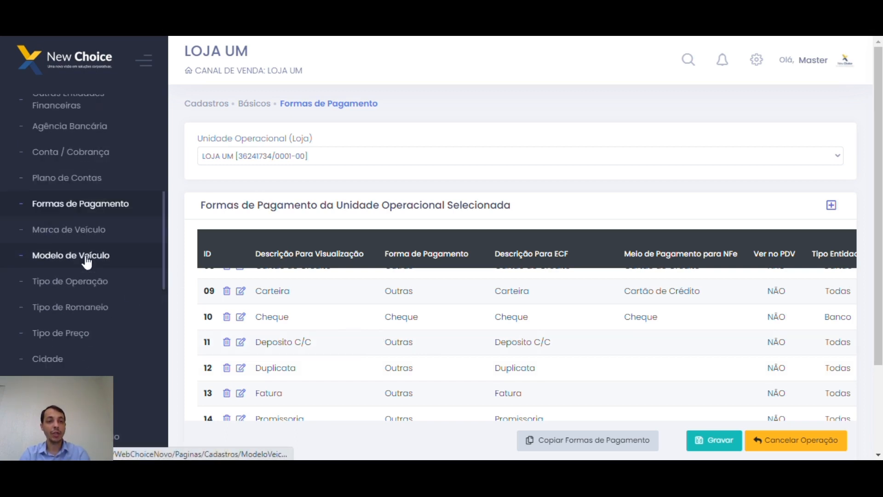
Browse the Marca de Veículo search results to page 6, then go to Modelo de Veículo.
{"action": "left_click", "coordinate": [89, 234]}
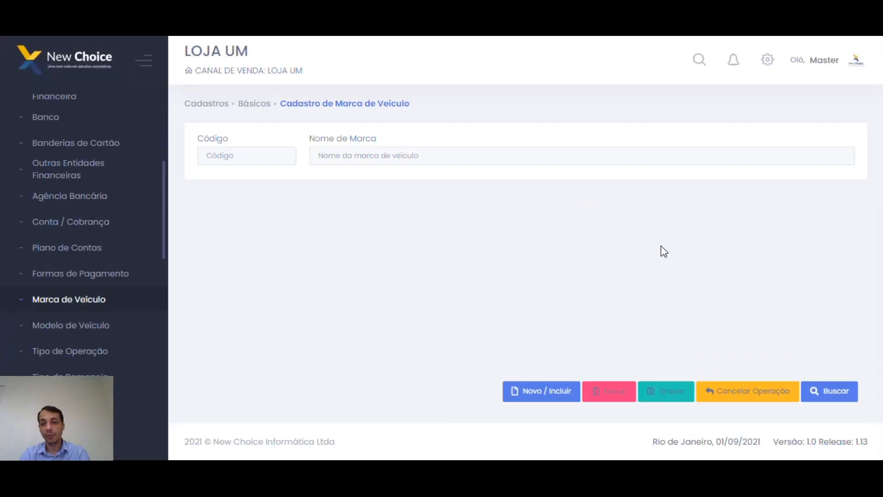
{"action": "left_click", "coordinate": [835, 392]}
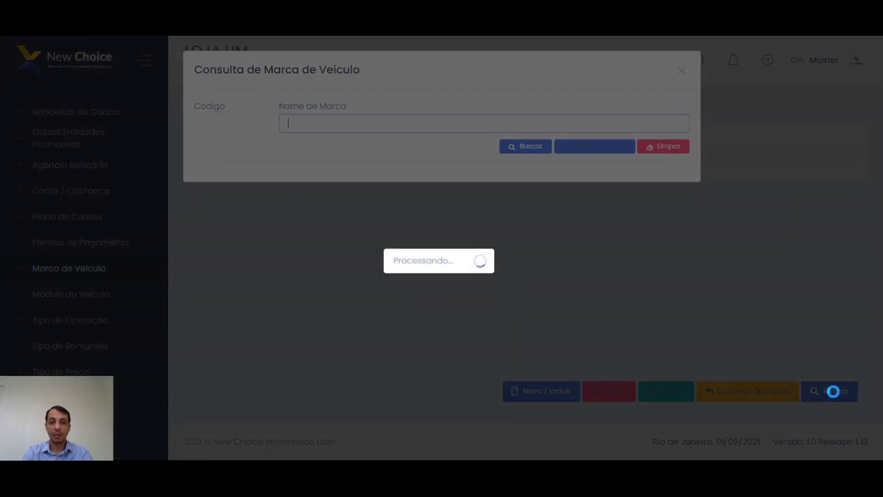
{"action": "scroll", "coordinate": [320, 256], "scroll_direction": "down", "scroll_amount": 1}
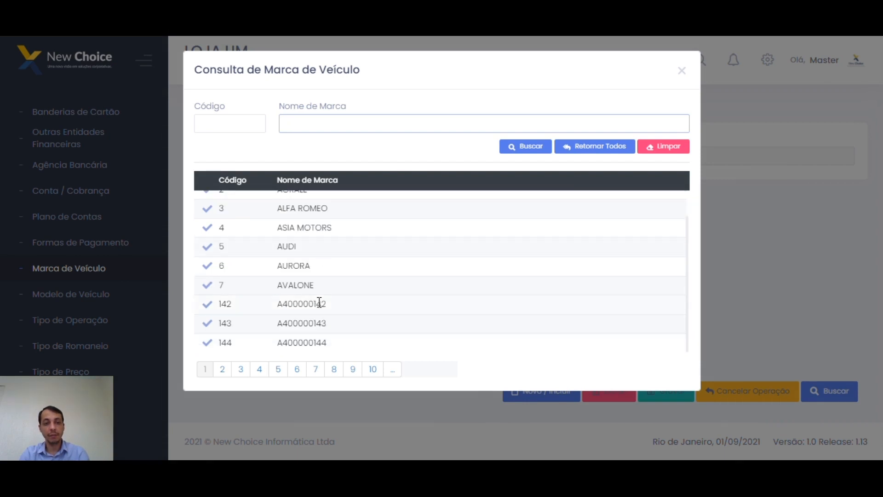
{"action": "left_click", "coordinate": [297, 369]}
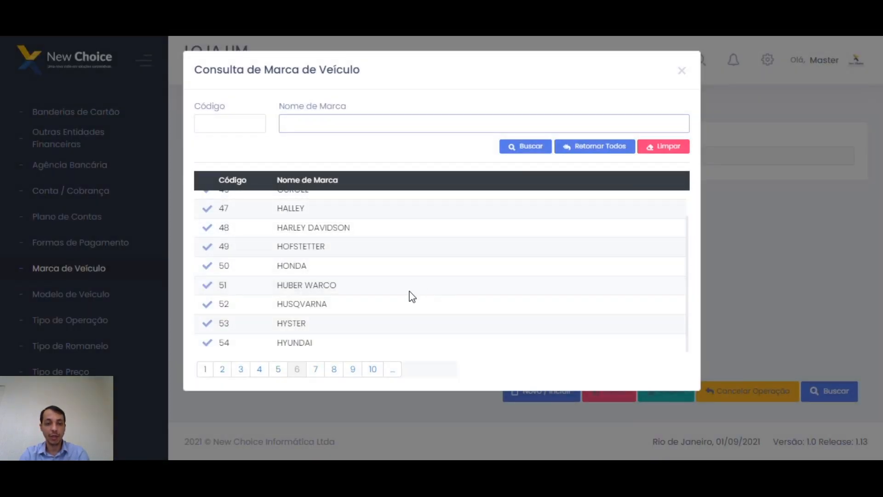
{"action": "left_click", "coordinate": [681, 71]}
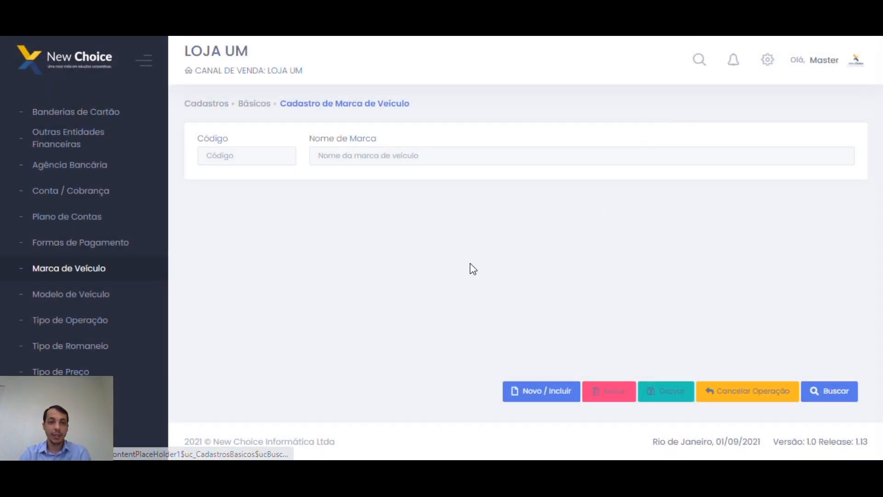
{"action": "left_click", "coordinate": [71, 293]}
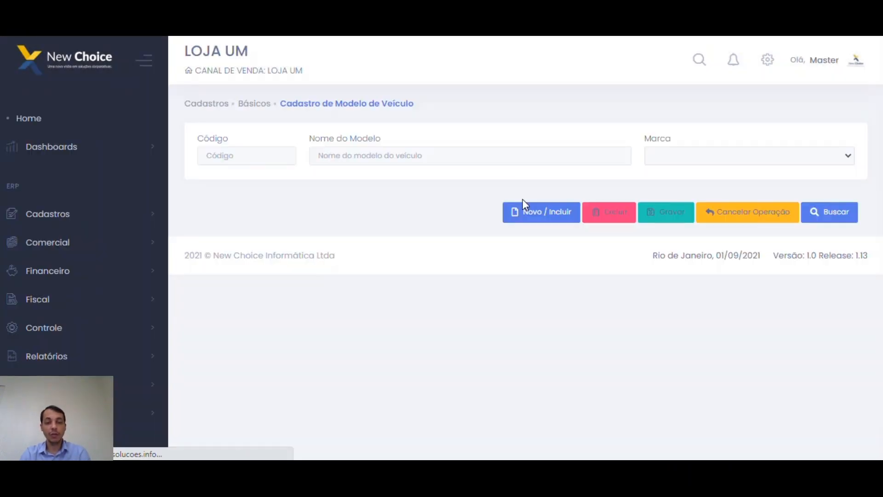
{"action": "left_click", "coordinate": [851, 392]}
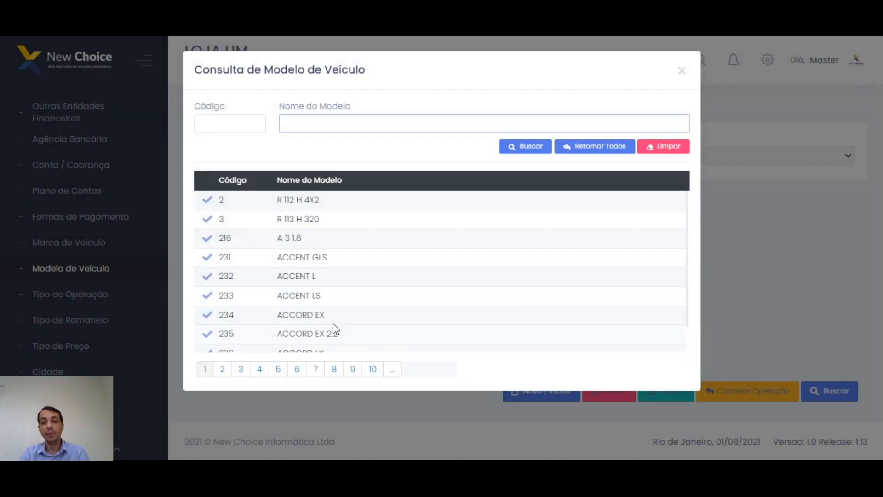
{"action": "scroll", "coordinate": [321, 288], "scroll_direction": "down", "scroll_amount": 1}
{"action": "left_click", "coordinate": [206, 307]}
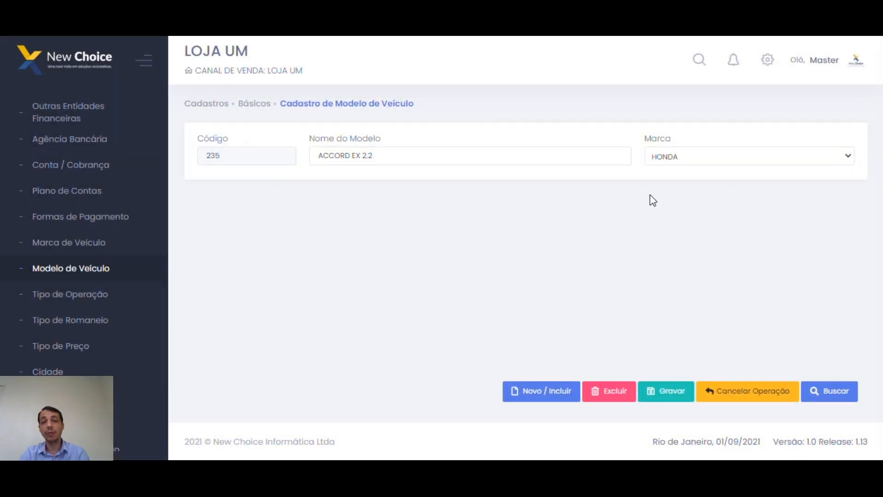
{"action": "left_click_drag", "start_coordinate": [412, 158], "coordinate": [326, 158]}
{"action": "left_click", "coordinate": [724, 160]}
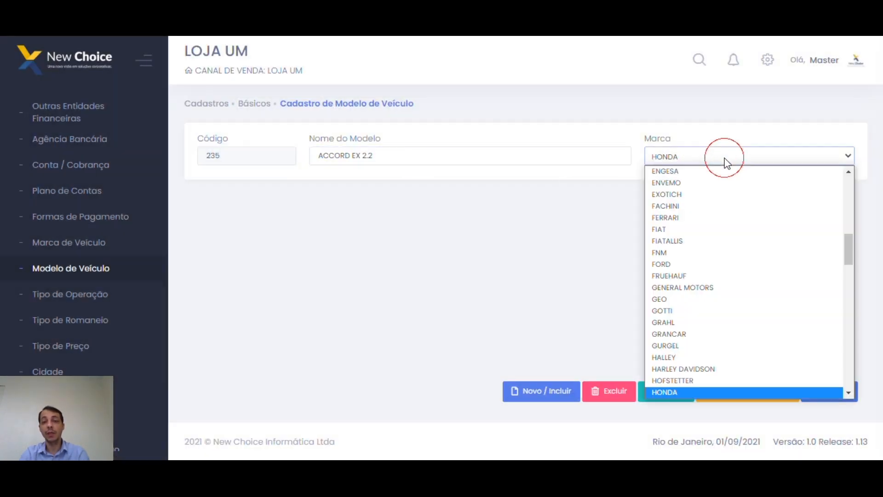
{"action": "left_click", "coordinate": [388, 210]}
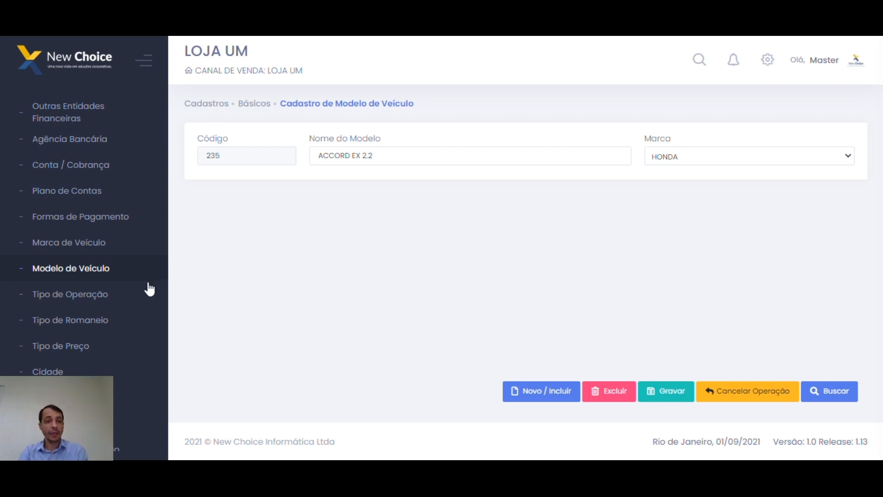
Open Tipo de Operação and point out its Descrição and Tipo fields.
{"action": "left_click", "coordinate": [75, 294]}
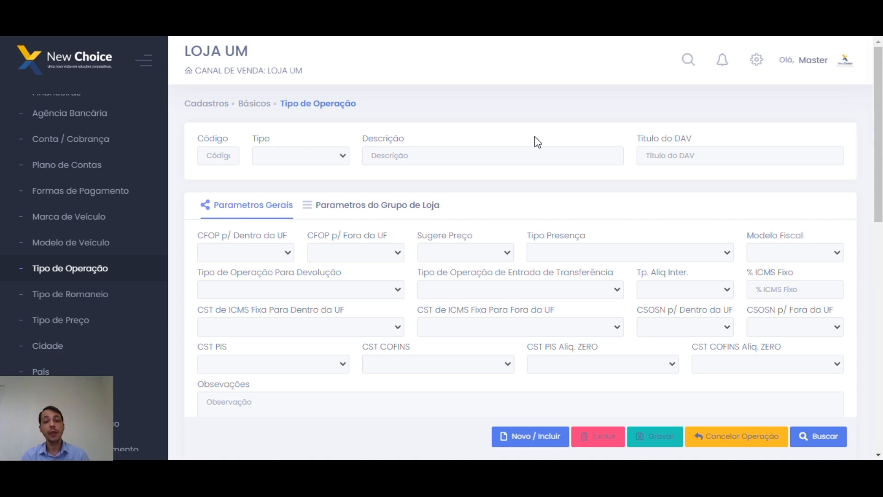
{"action": "double_click", "coordinate": [386, 140]}
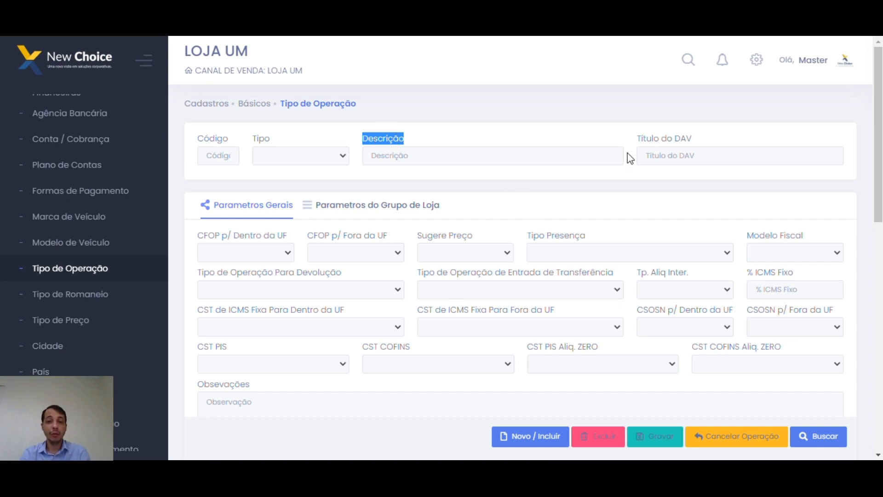
{"action": "left_click", "coordinate": [389, 145]}
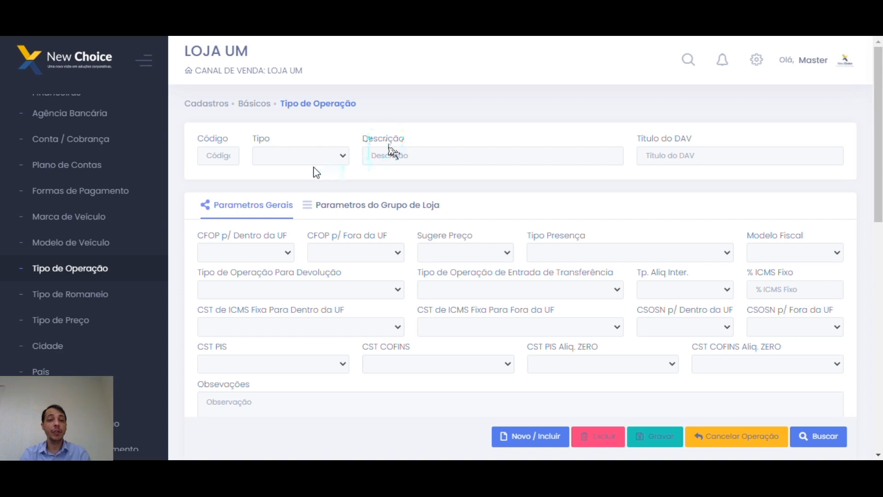
{"action": "double_click", "coordinate": [261, 138]}
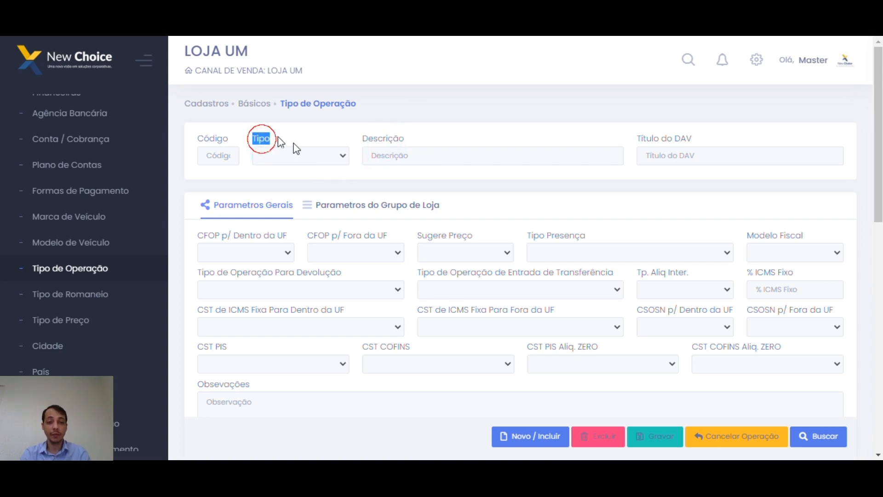
{"action": "left_click", "coordinate": [333, 141]}
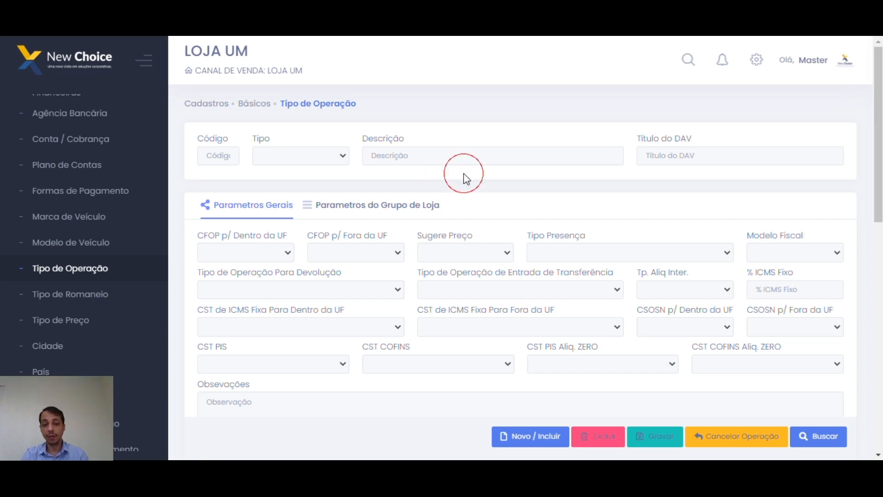
Search all operation types, show them as a list, and open VENDAS NFE.
{"action": "left_click", "coordinate": [806, 435]}
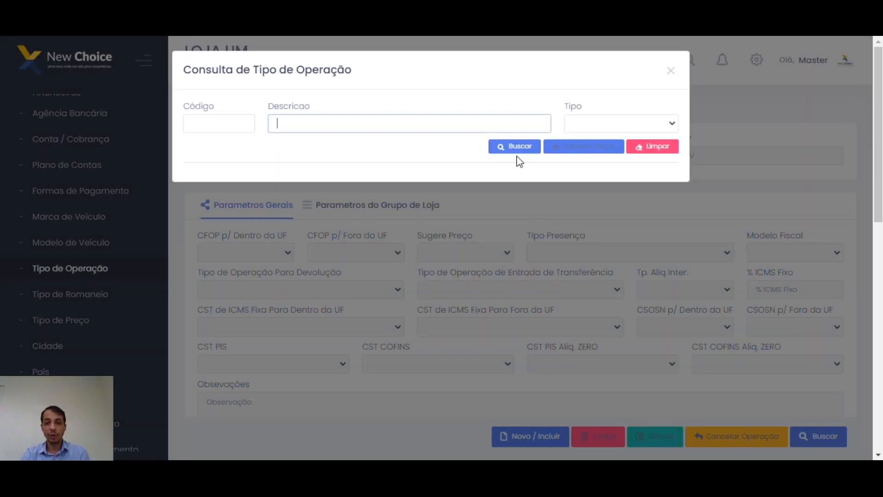
{"action": "left_click", "coordinate": [506, 147]}
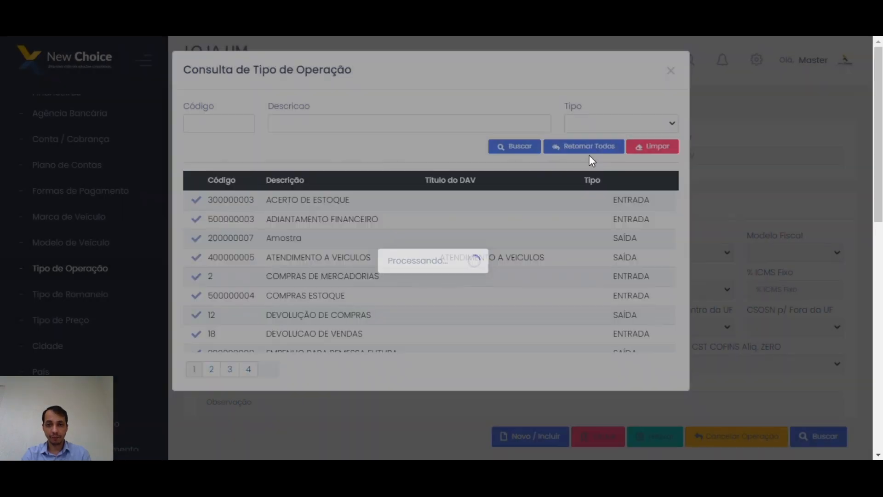
{"action": "left_click", "coordinate": [578, 146]}
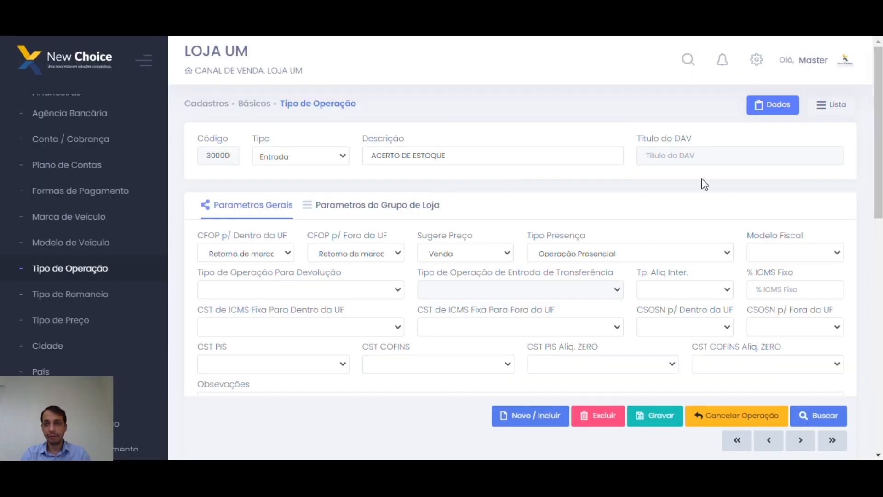
{"action": "left_click", "coordinate": [832, 105]}
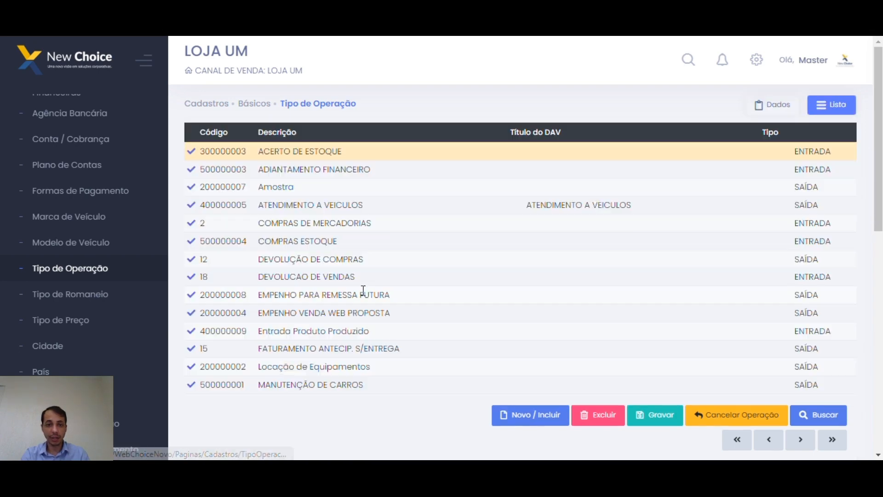
{"action": "scroll", "coordinate": [363, 291], "scroll_direction": "down", "scroll_amount": 10}
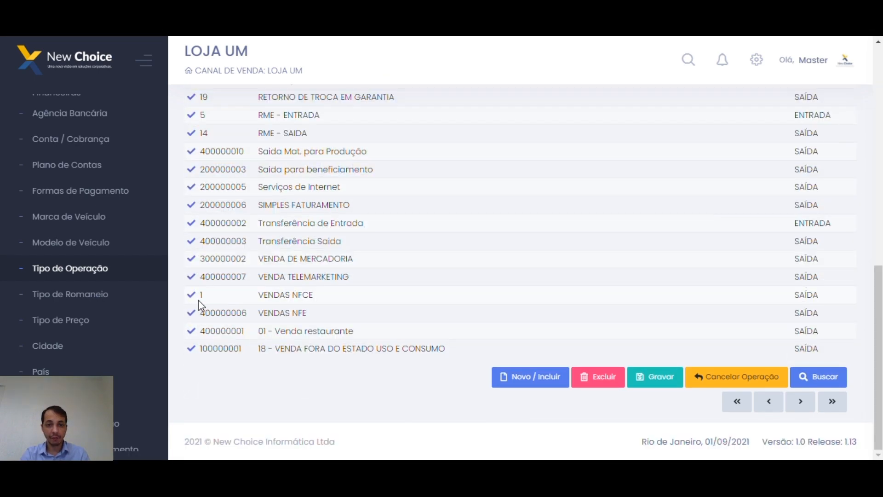
{"action": "left_click", "coordinate": [192, 313]}
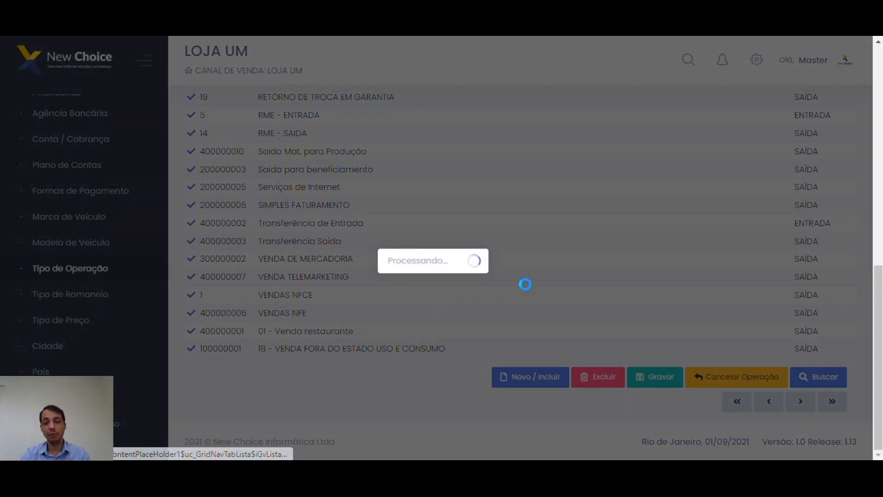
{"action": "scroll", "coordinate": [430, 266], "scroll_direction": "up", "scroll_amount": 5}
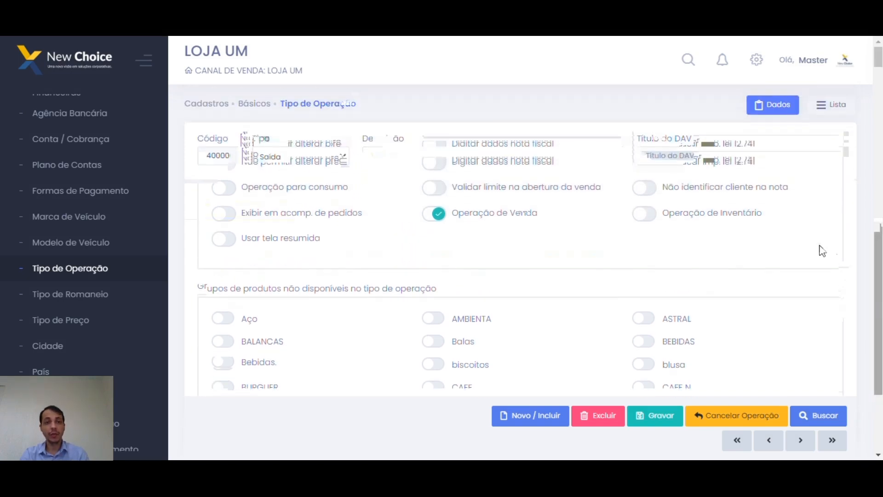
{"action": "left_click", "coordinate": [341, 157]}
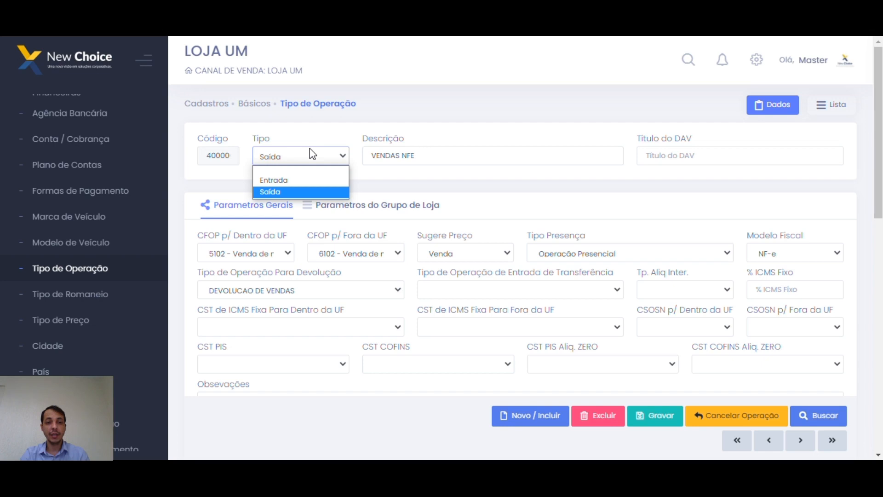
{"action": "left_click", "coordinate": [406, 183]}
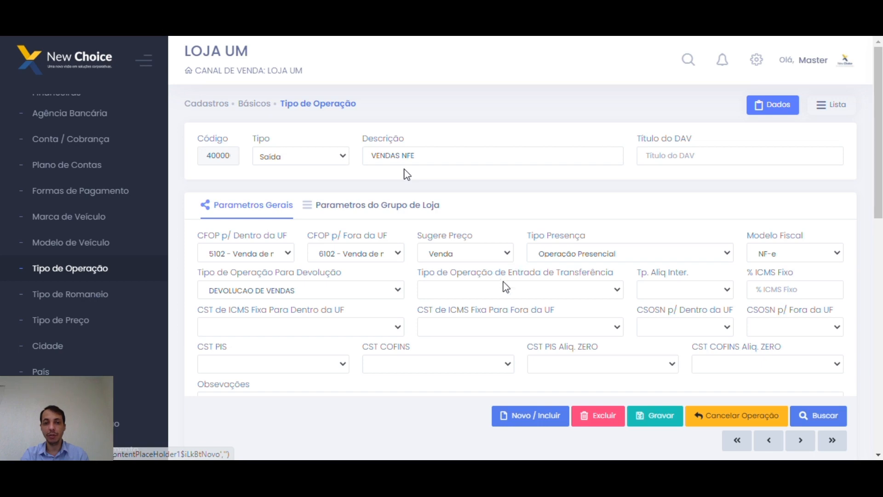
{"action": "left_click", "coordinate": [313, 160]}
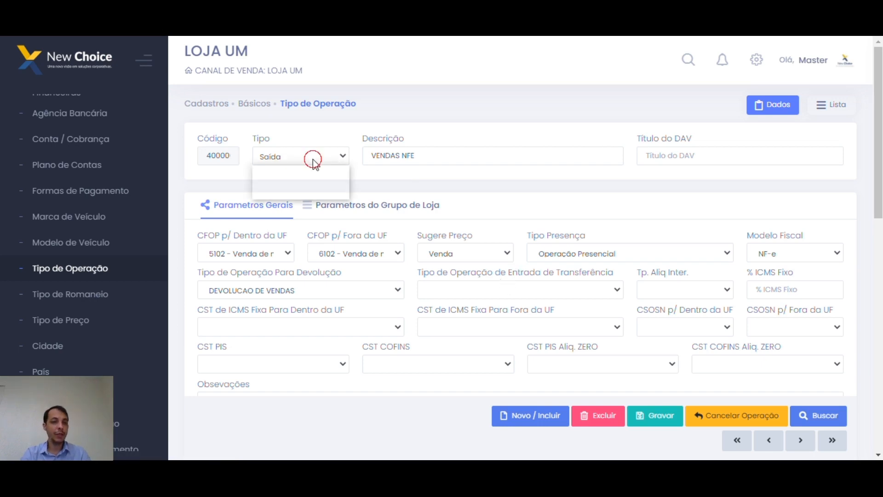
{"action": "left_click", "coordinate": [435, 202]}
{"action": "left_click", "coordinate": [261, 200]}
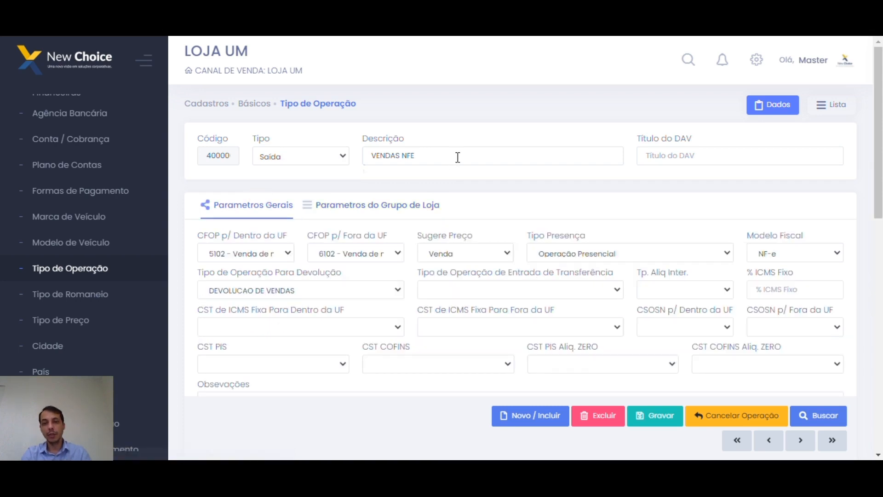
{"action": "triple_click", "coordinate": [458, 157]}
{"action": "left_click", "coordinate": [678, 161]}
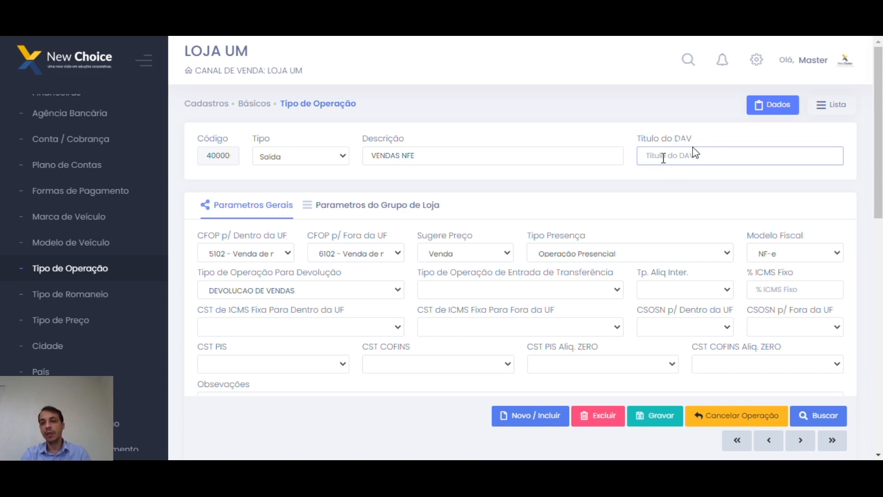
{"action": "left_click", "coordinate": [663, 158]}
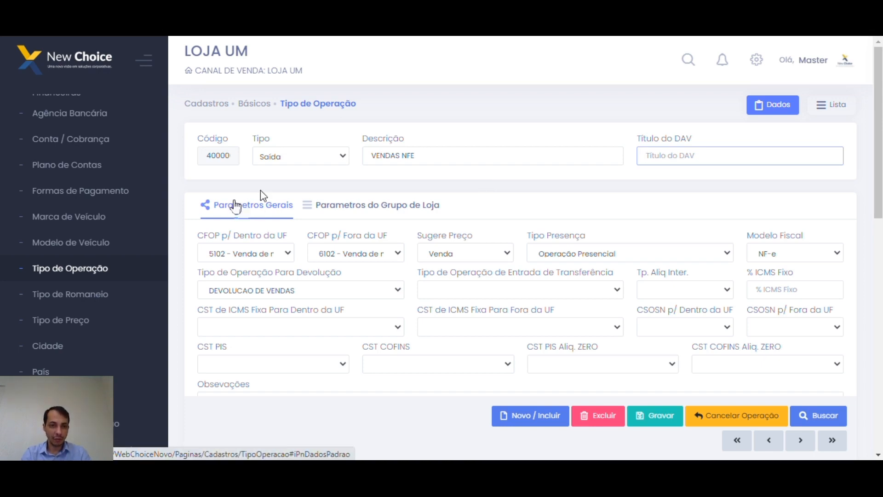
{"action": "left_click", "coordinate": [346, 204]}
{"action": "left_click", "coordinate": [313, 254]}
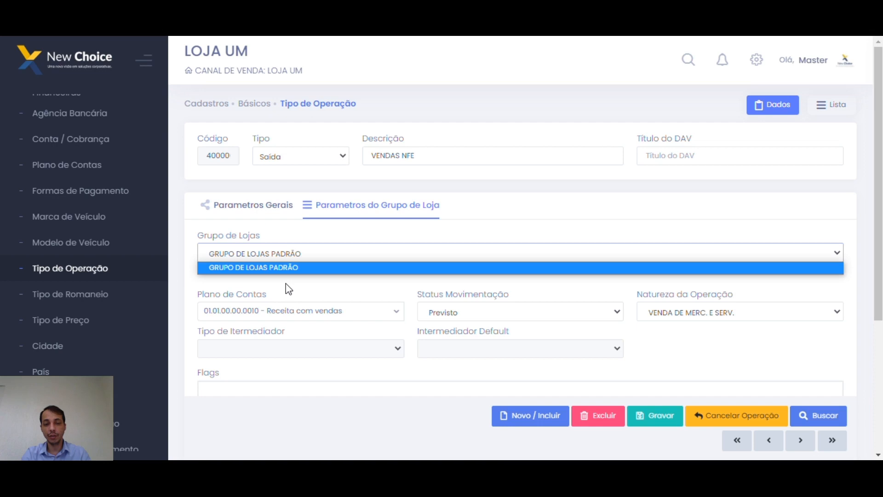
{"action": "left_click", "coordinate": [272, 210]}
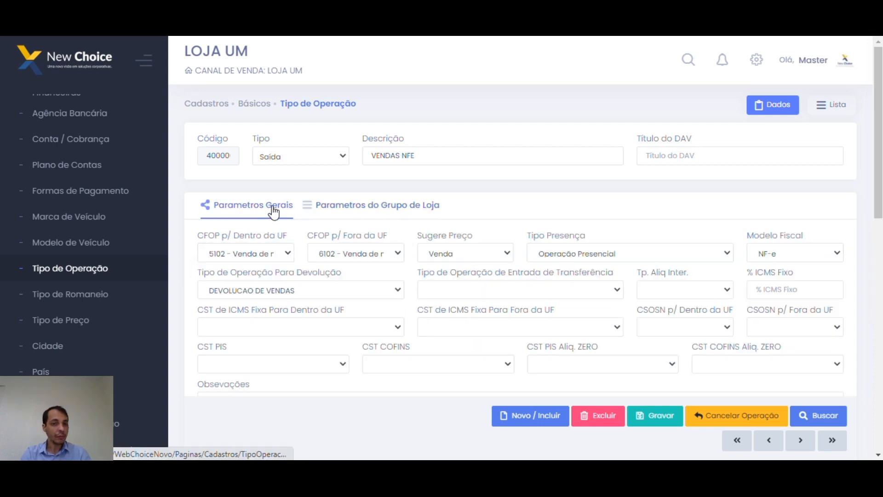
{"action": "scroll", "coordinate": [440, 212], "scroll_direction": "down", "scroll_amount": 1}
{"action": "scroll", "coordinate": [440, 212], "scroll_direction": "up", "scroll_amount": 1}
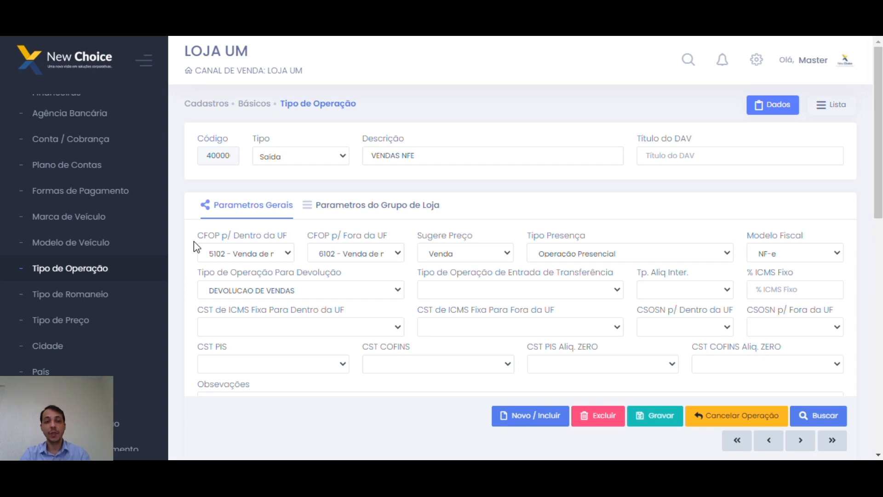
{"action": "left_click", "coordinate": [279, 256]}
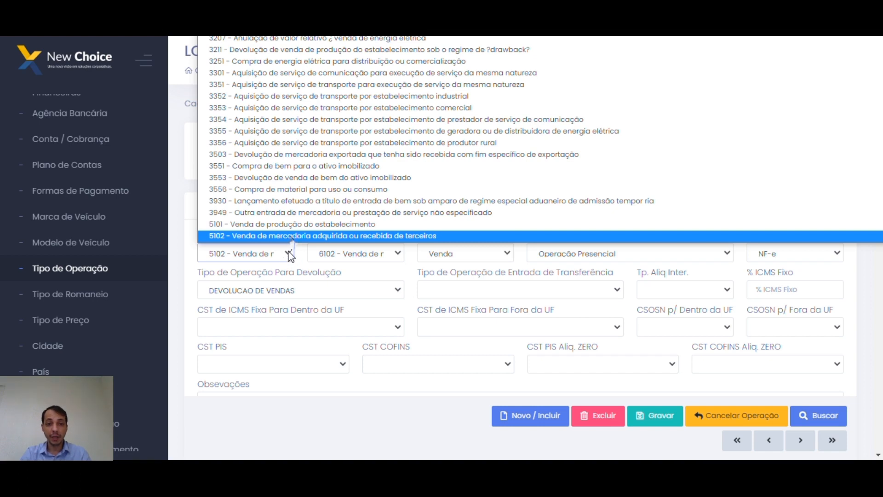
{"action": "scroll", "coordinate": [305, 220], "scroll_direction": "down", "scroll_amount": 1}
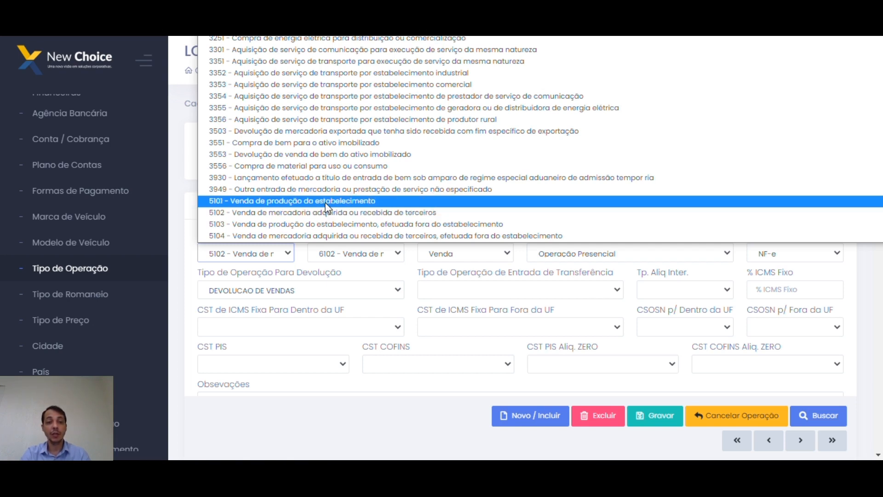
{"action": "left_click", "coordinate": [240, 257]}
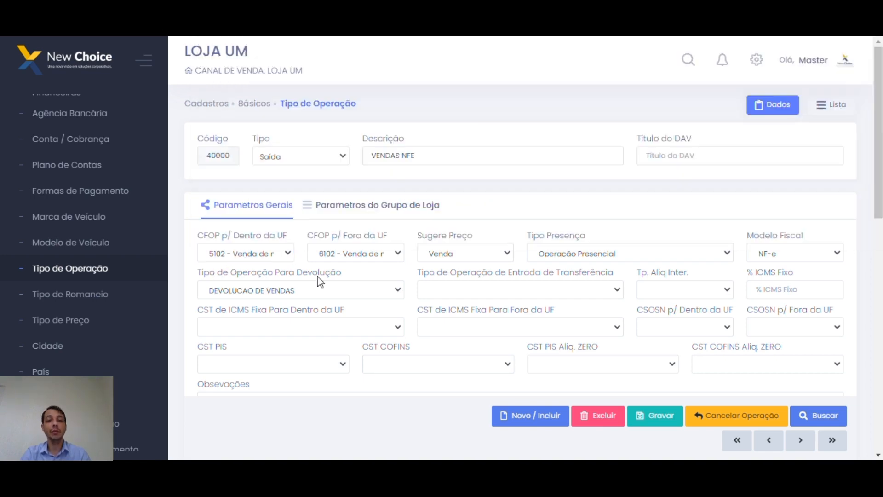
{"action": "left_click", "coordinate": [373, 254]}
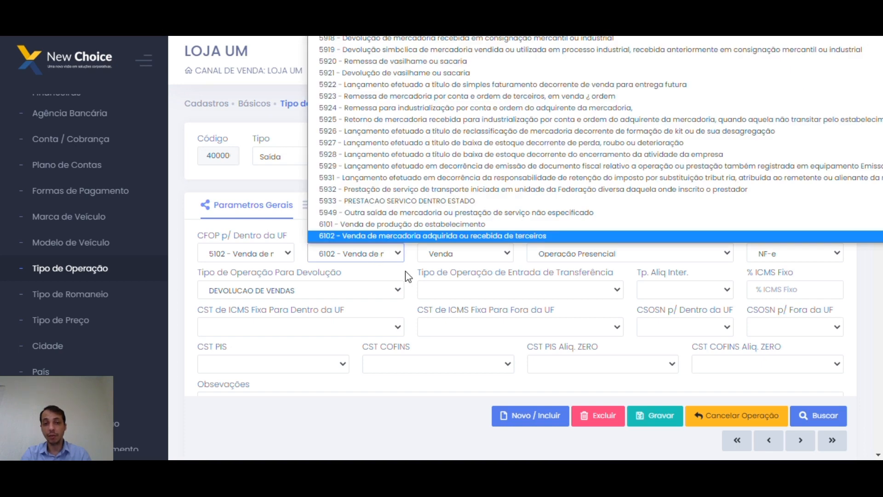
{"action": "left_click", "coordinate": [342, 256]}
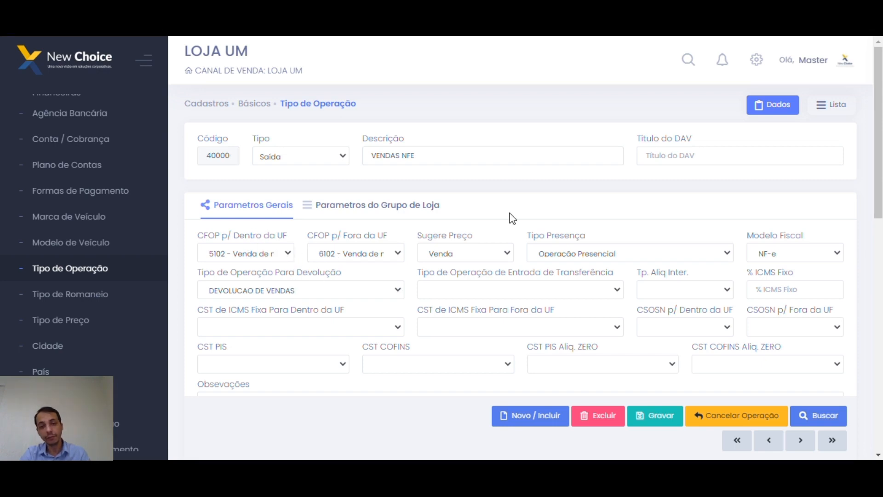
{"action": "left_click", "coordinate": [506, 255]}
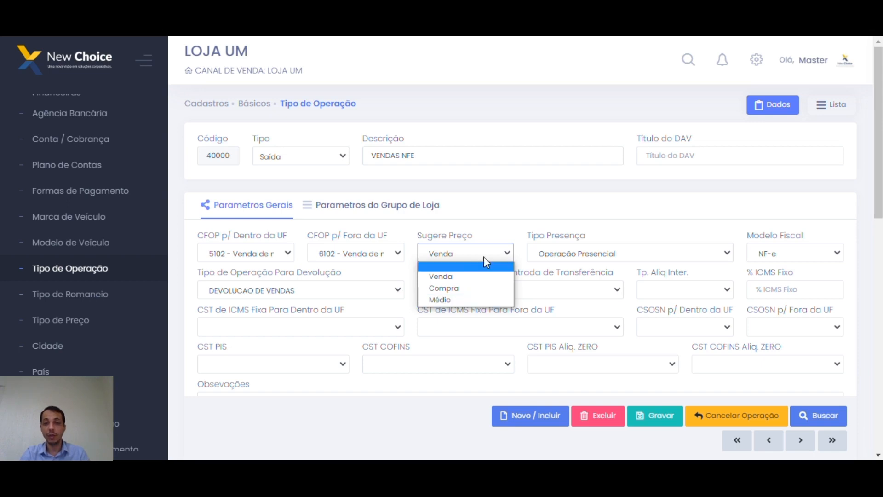
{"action": "left_click", "coordinate": [724, 255]}
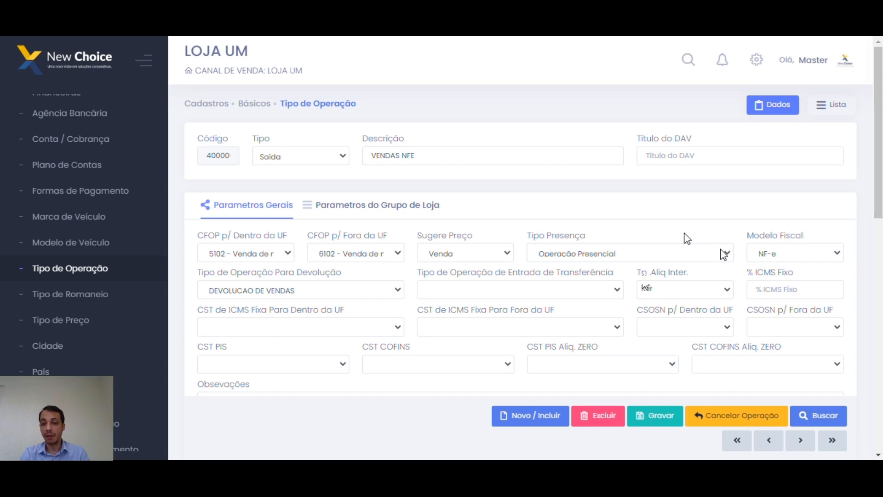
{"action": "left_click", "coordinate": [667, 254]}
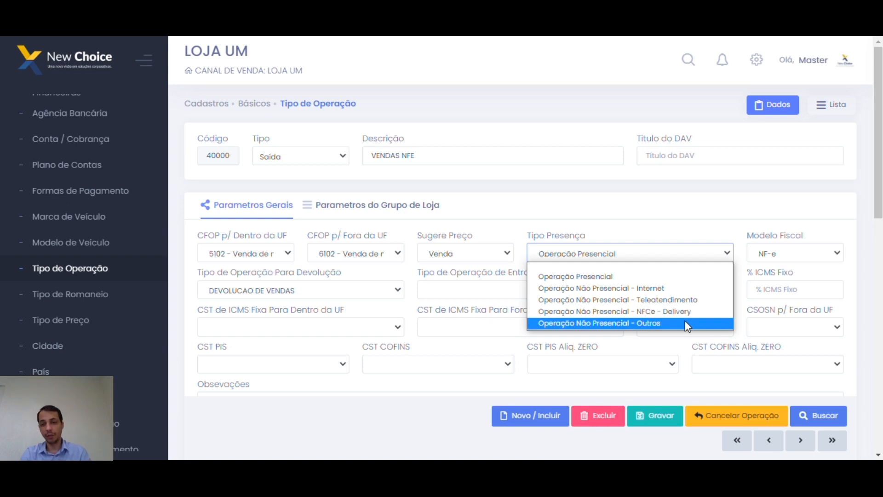
{"action": "left_click", "coordinate": [680, 207]}
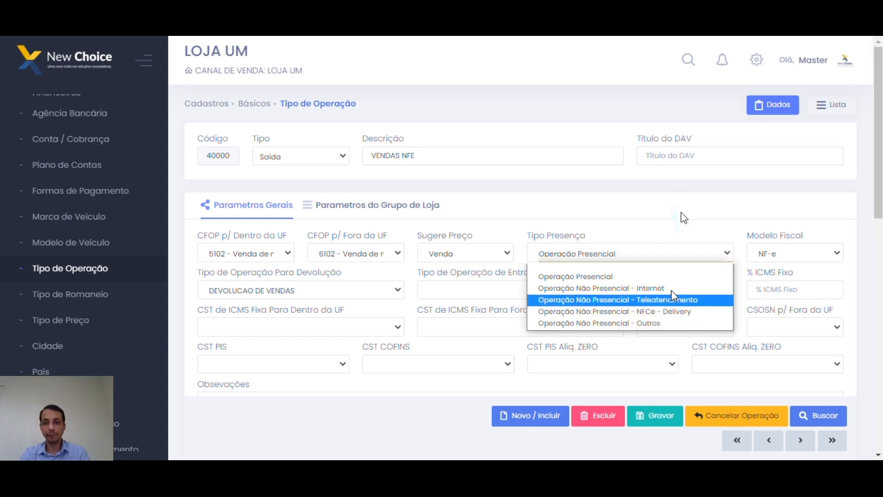
{"action": "left_click", "coordinate": [837, 264]}
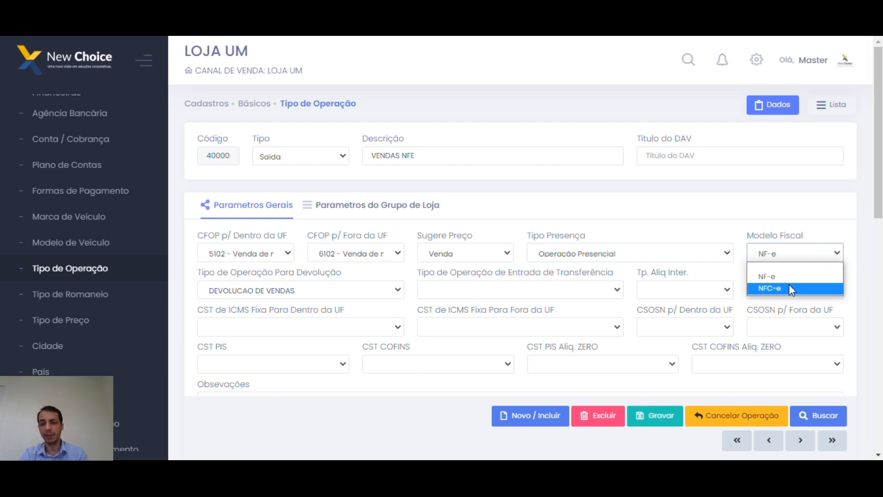
{"action": "left_click", "coordinate": [724, 230]}
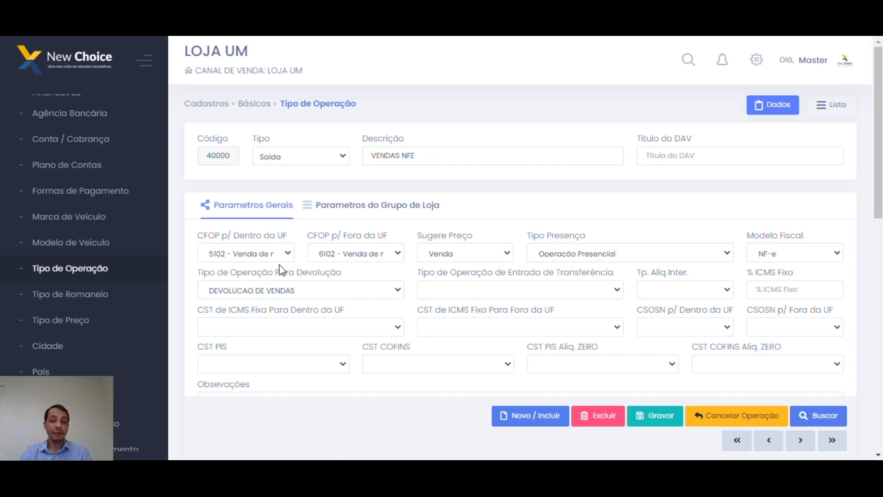
Highlight the VENDAS NFE description and check its return operation, DEVOLUCAO DE VENDAS.
{"action": "double_click", "coordinate": [403, 157]}
{"action": "left_click_drag", "start_coordinate": [402, 158], "coordinate": [395, 158]}
{"action": "left_click", "coordinate": [396, 222]}
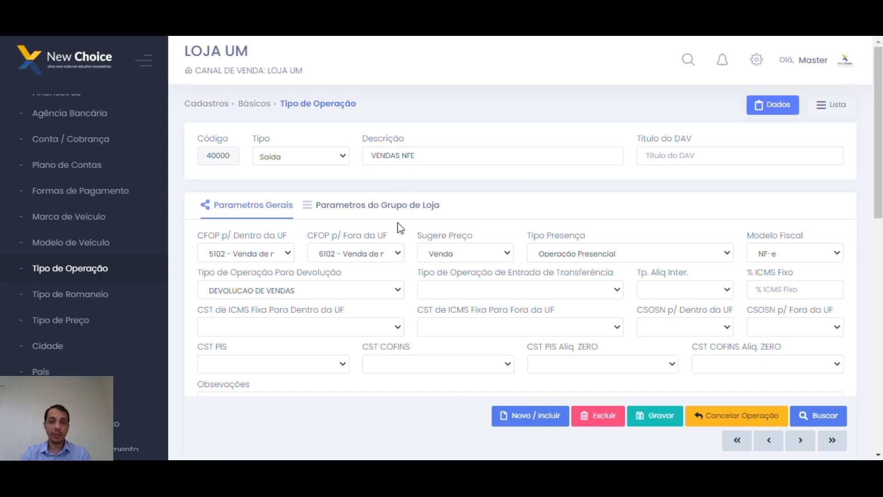
{"action": "left_click", "coordinate": [396, 290]}
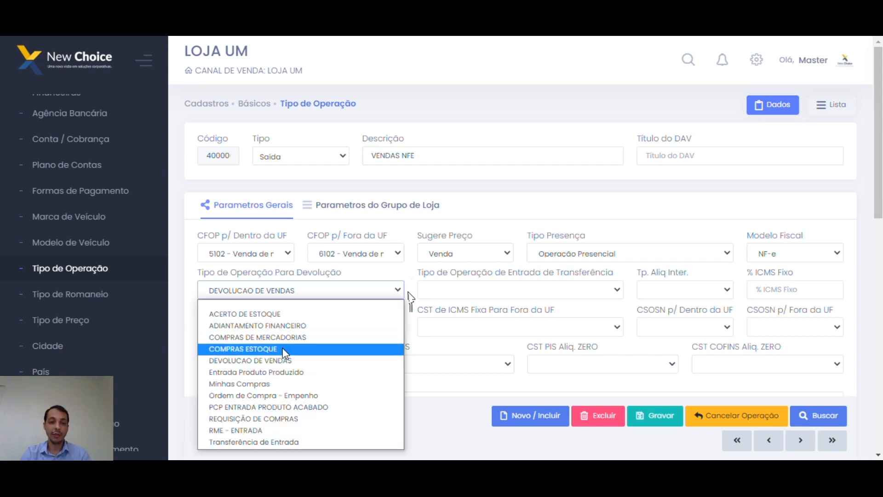
{"action": "left_click", "coordinate": [423, 162]}
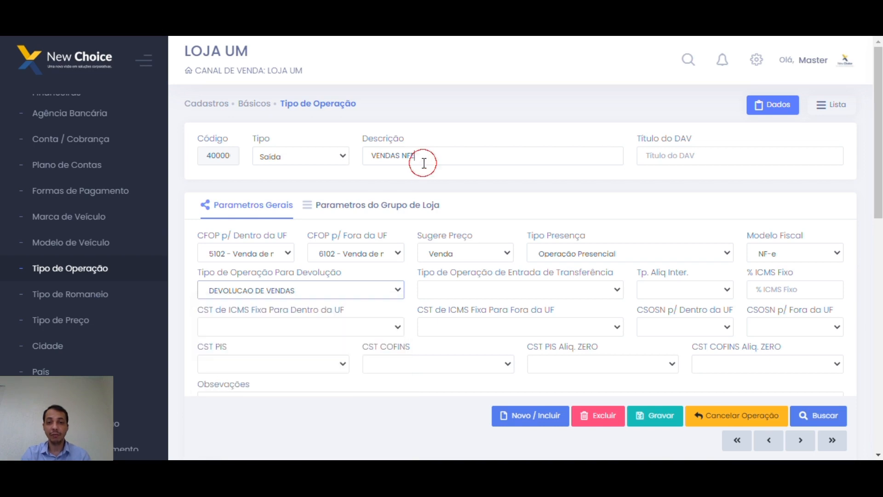
Review the return operation options again unchanged, then switch to the full operation type list.
{"action": "left_click_drag", "start_coordinate": [434, 162], "coordinate": [381, 159]}
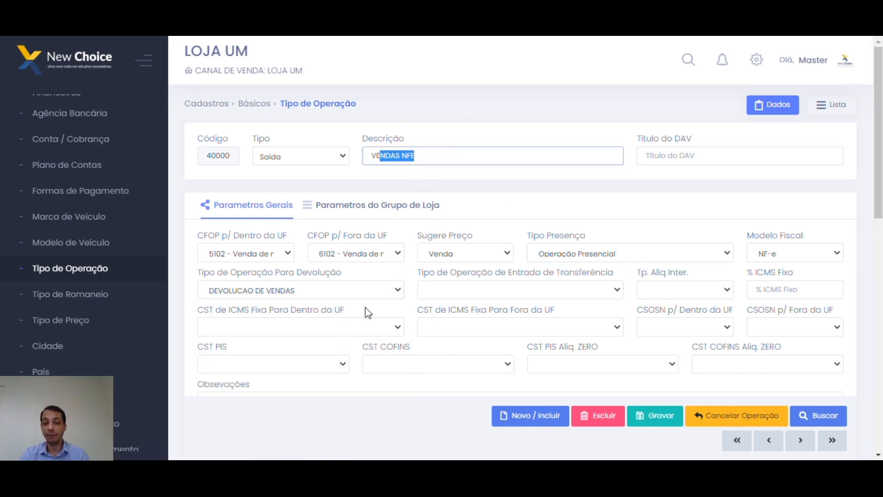
{"action": "left_click", "coordinate": [393, 290]}
{"action": "left_click", "coordinate": [246, 364]}
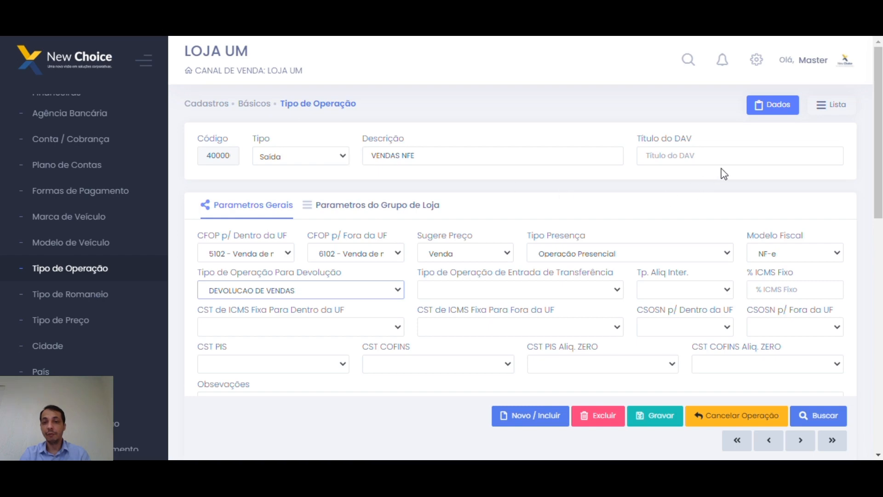
{"action": "left_click", "coordinate": [832, 105]}
Scroll the list and open the Transferência Saida operation type, 40000.
{"action": "scroll", "coordinate": [349, 289], "scroll_direction": "down", "scroll_amount": 10}
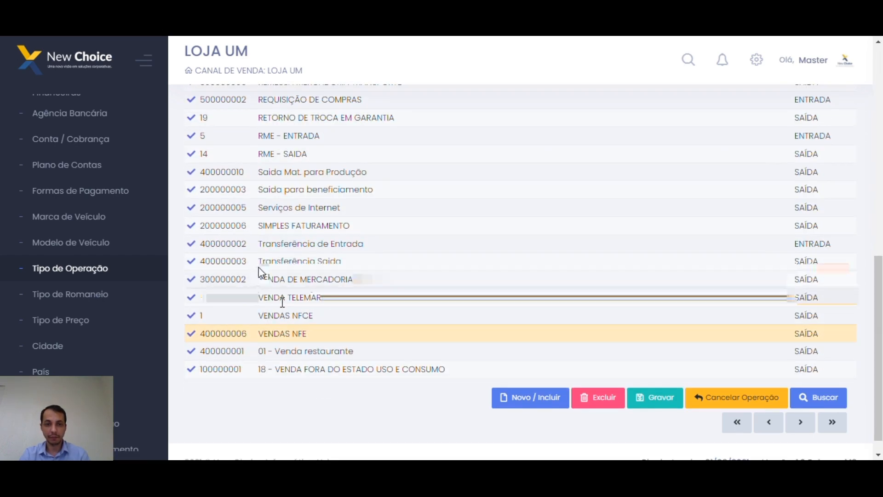
{"action": "scroll", "coordinate": [192, 241], "scroll_direction": "down", "scroll_amount": 1}
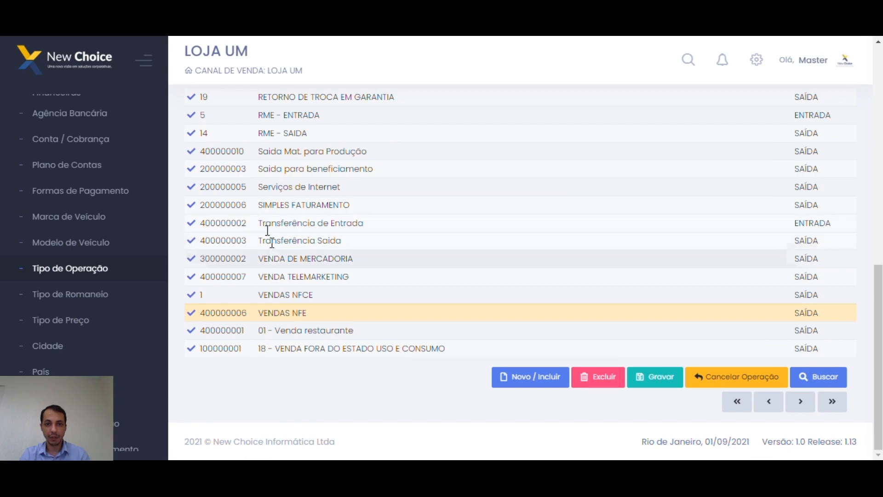
{"action": "left_click", "coordinate": [191, 240]}
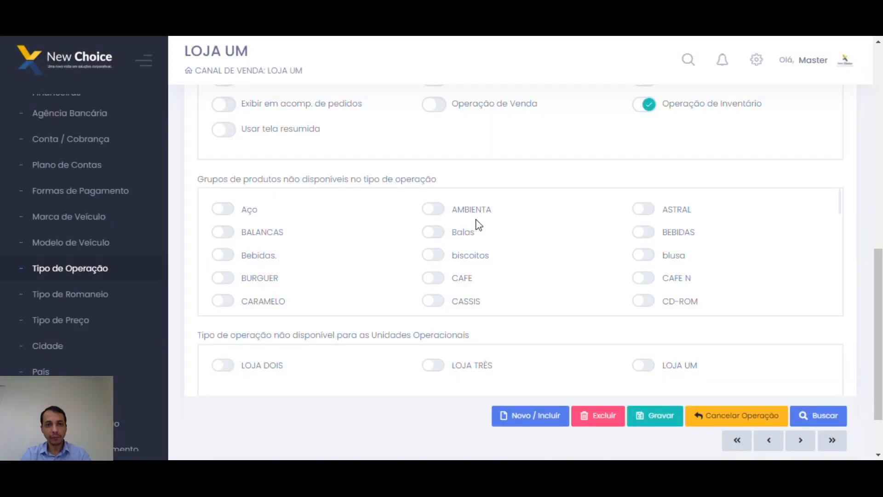
{"action": "left_click_drag", "start_coordinate": [878, 338], "coordinate": [879, 228]}
{"action": "scroll", "coordinate": [351, 192], "scroll_direction": "up", "scroll_amount": 4}
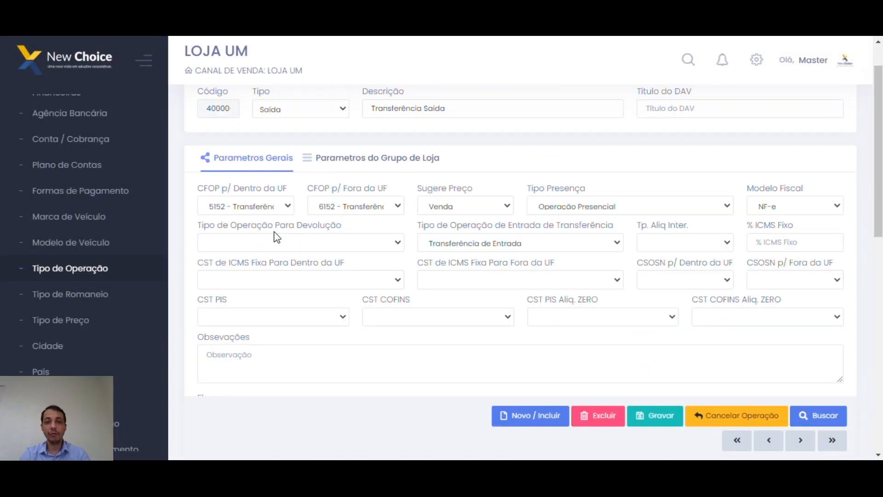
Review the Entrada de Transferência options, keeping Transferência de Entrada, and the Tp. Aliq Inter. options.
{"action": "left_click", "coordinate": [511, 242]}
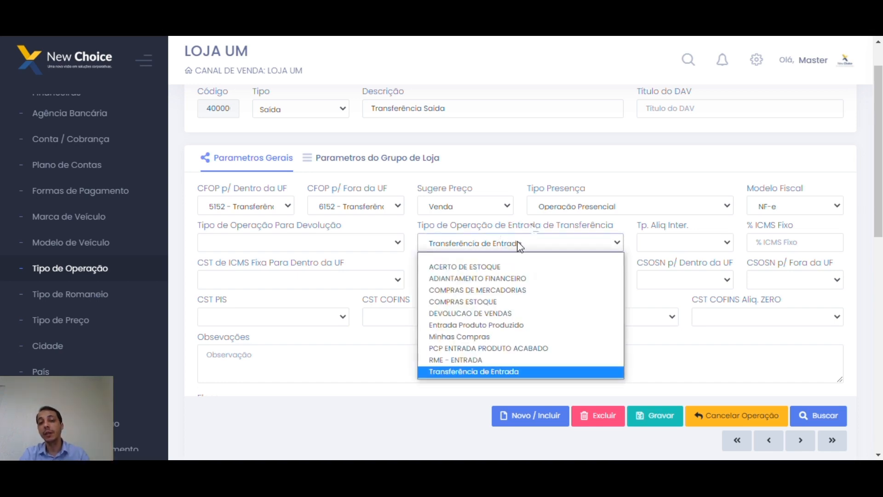
{"action": "double_click", "coordinate": [533, 226]}
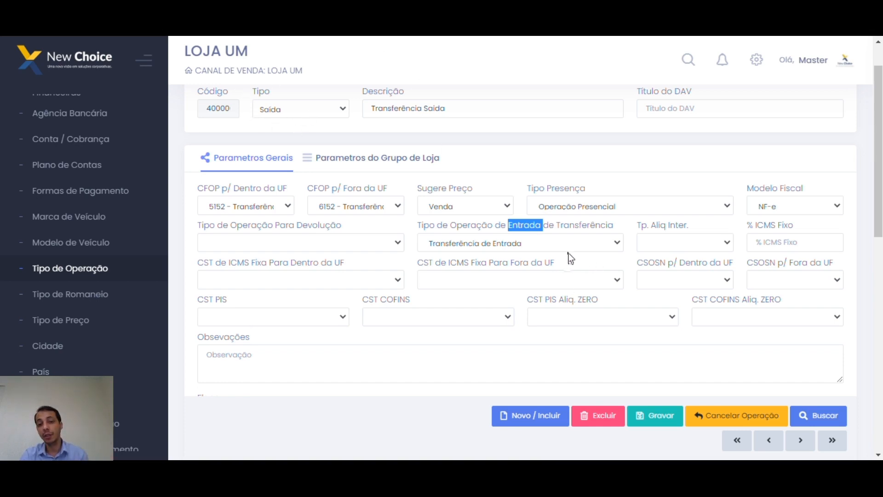
{"action": "left_click", "coordinate": [532, 255]}
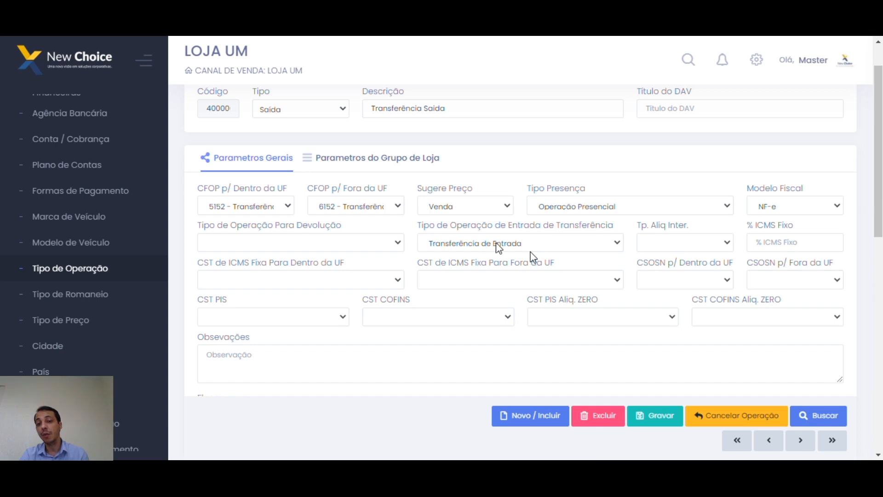
{"action": "left_click", "coordinate": [466, 243]}
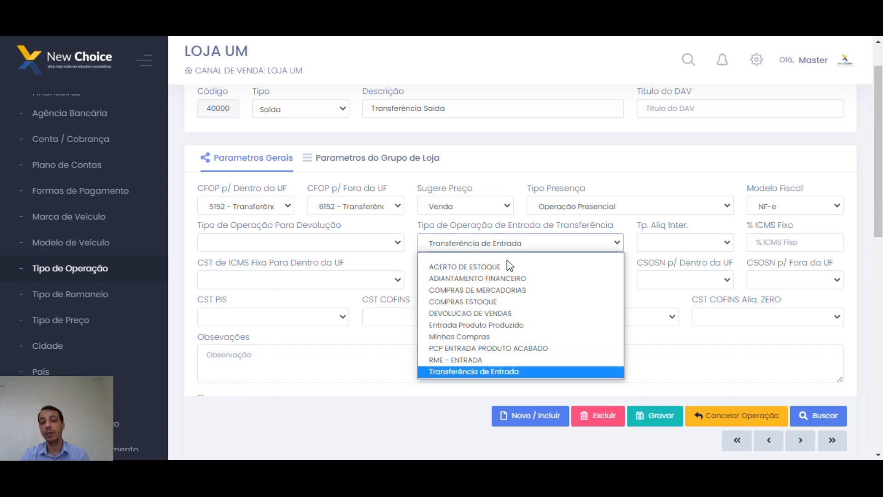
{"action": "left_click", "coordinate": [484, 371]}
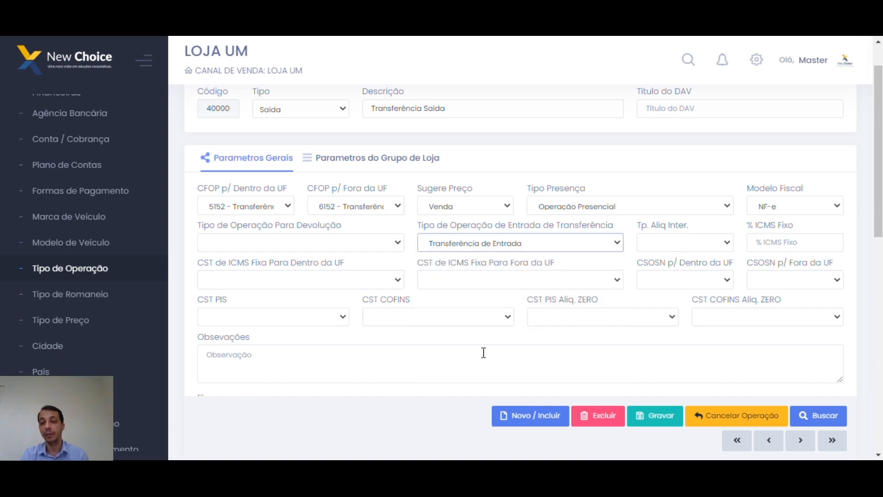
{"action": "left_click", "coordinate": [727, 246]}
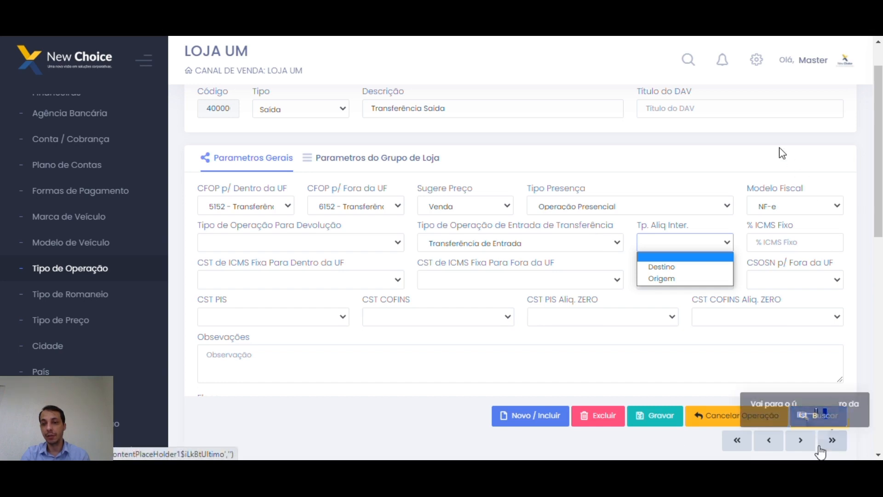
{"action": "scroll", "coordinate": [778, 154], "scroll_direction": "up", "scroll_amount": 2}
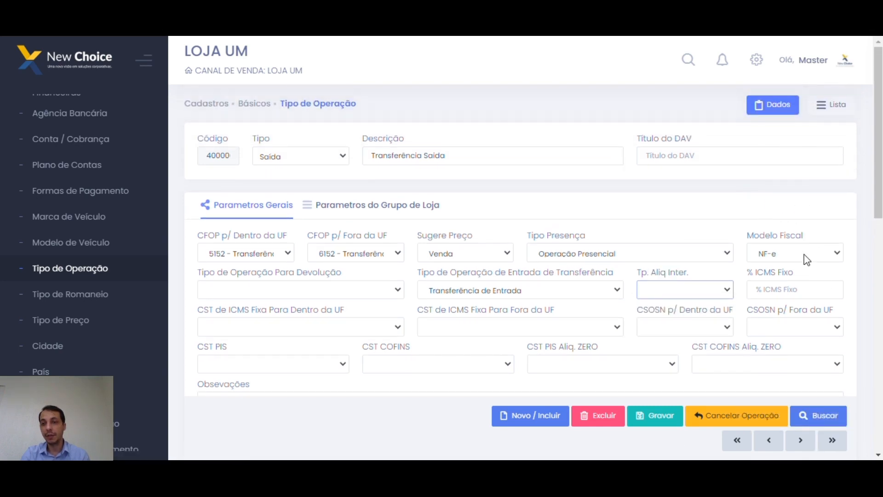
Open VENDA DE MERCADORIA from the list and view its Tp. Aliq Inter. options.
{"action": "left_click", "coordinate": [831, 107]}
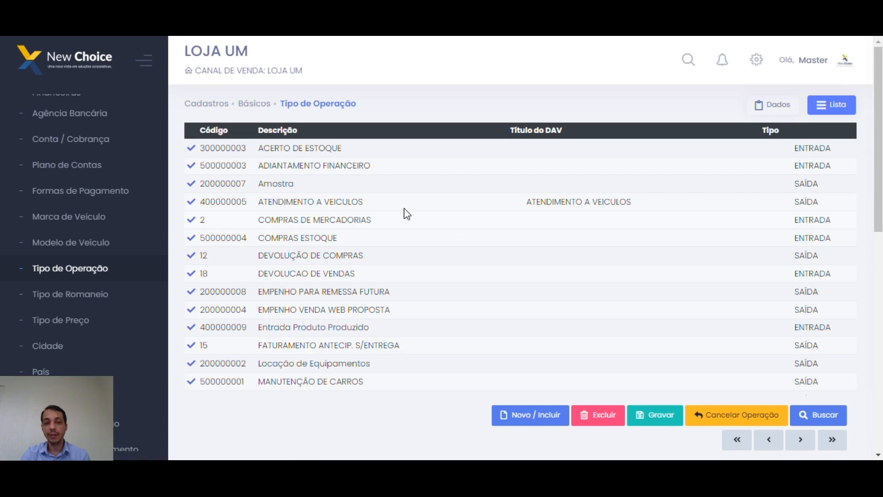
{"action": "scroll", "coordinate": [407, 214], "scroll_direction": "down", "scroll_amount": 10}
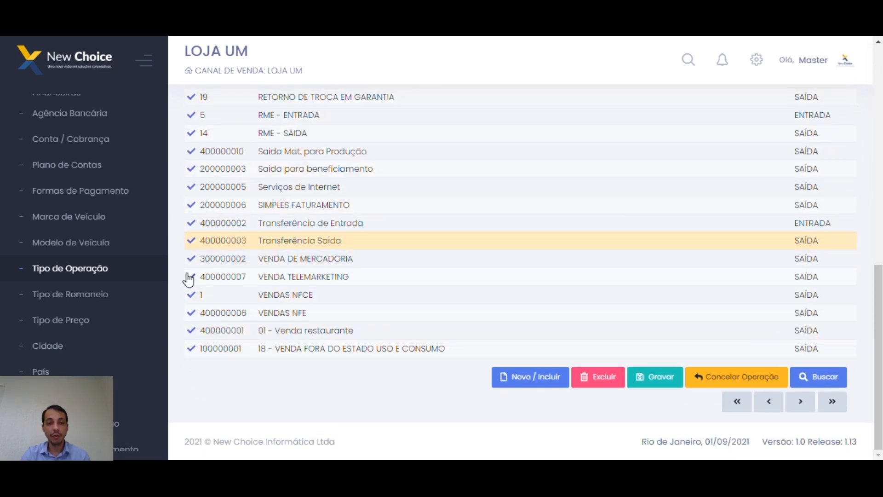
{"action": "left_click", "coordinate": [191, 258]}
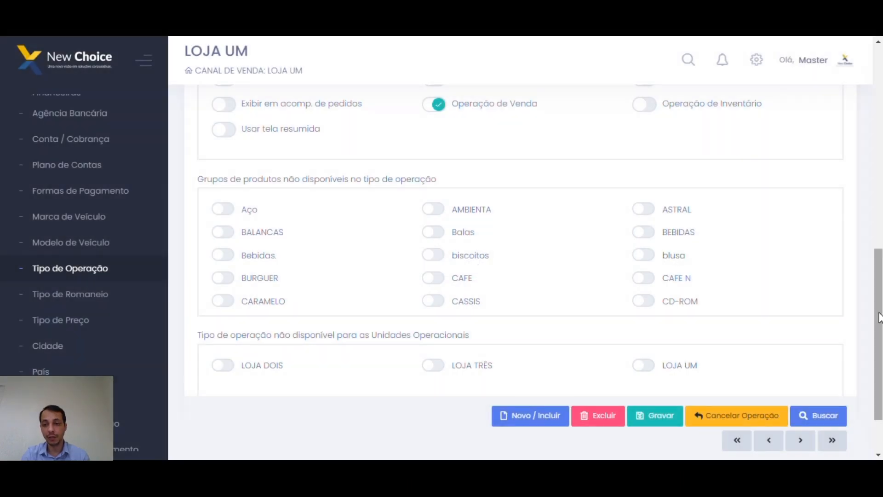
{"action": "left_click_drag", "start_coordinate": [879, 312], "coordinate": [879, 177]}
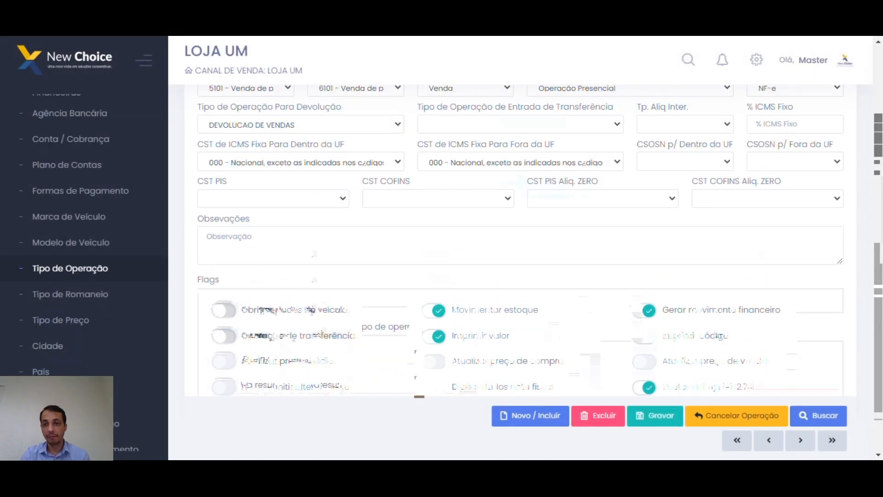
{"action": "scroll", "coordinate": [790, 215], "scroll_direction": "up", "scroll_amount": 2}
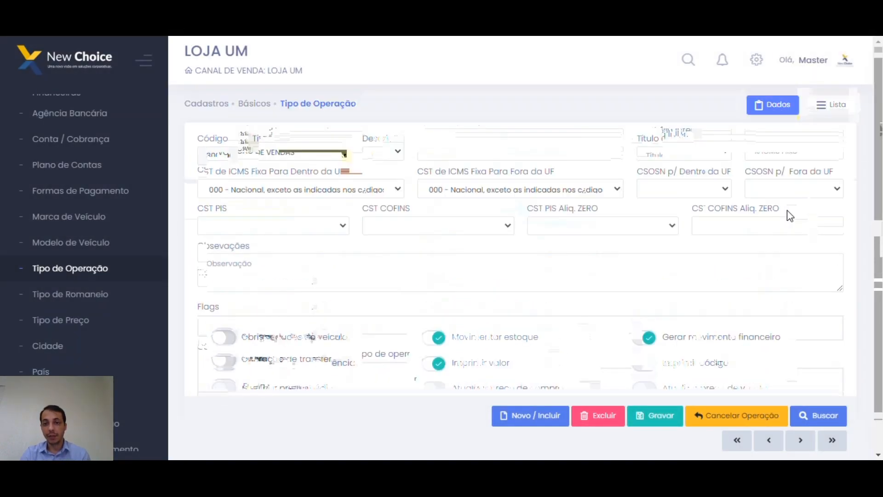
{"action": "left_click", "coordinate": [666, 282]}
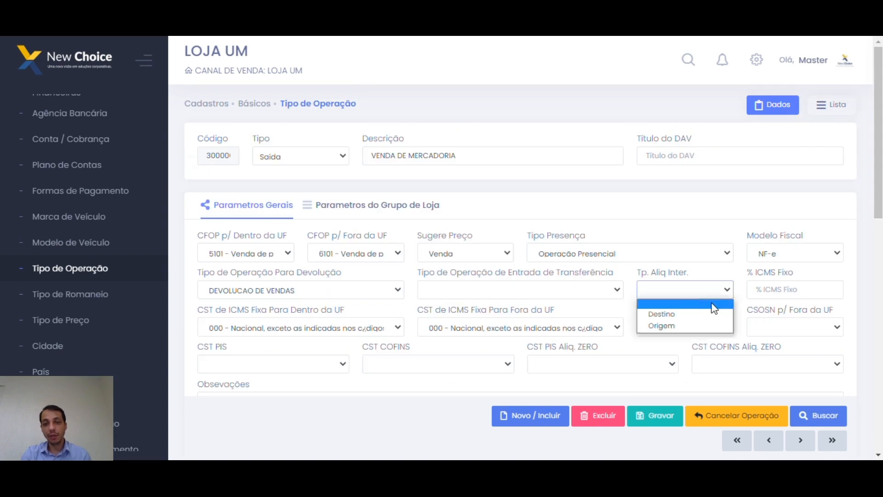
{"action": "left_click", "coordinate": [686, 327]}
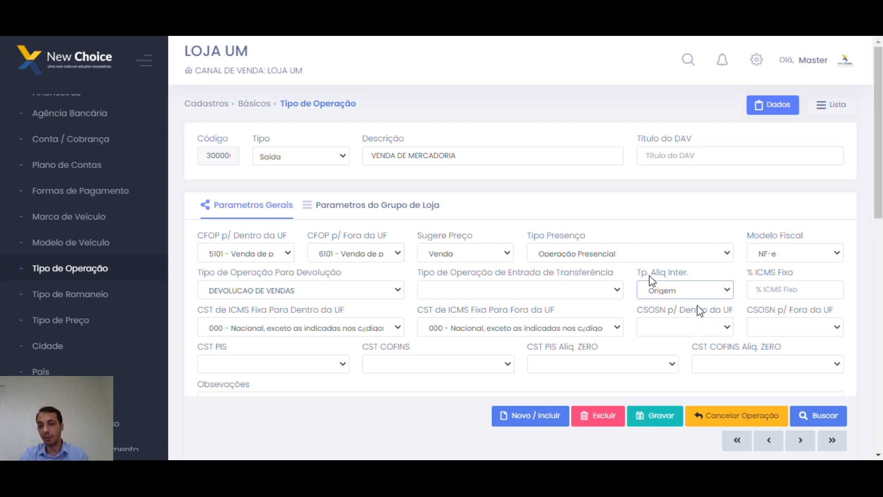
{"action": "left_click", "coordinate": [800, 293]}
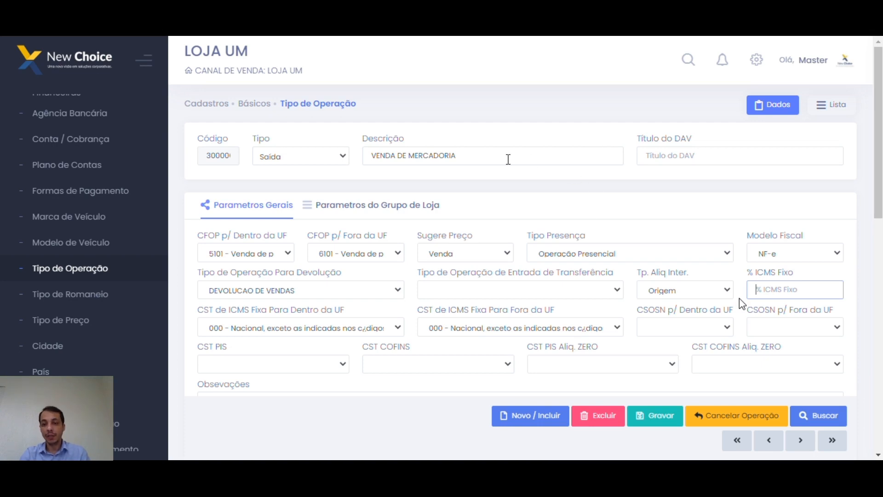
{"action": "left_click", "coordinate": [784, 291]}
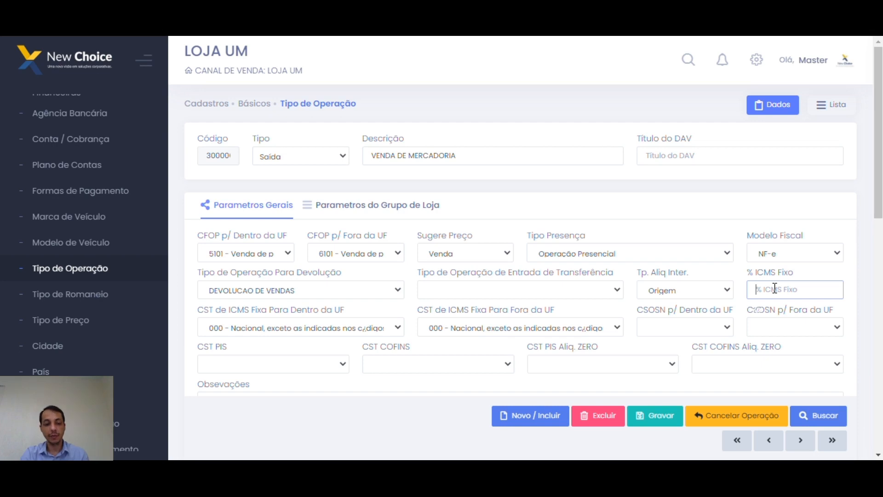
{"action": "triple_click", "coordinate": [489, 156]}
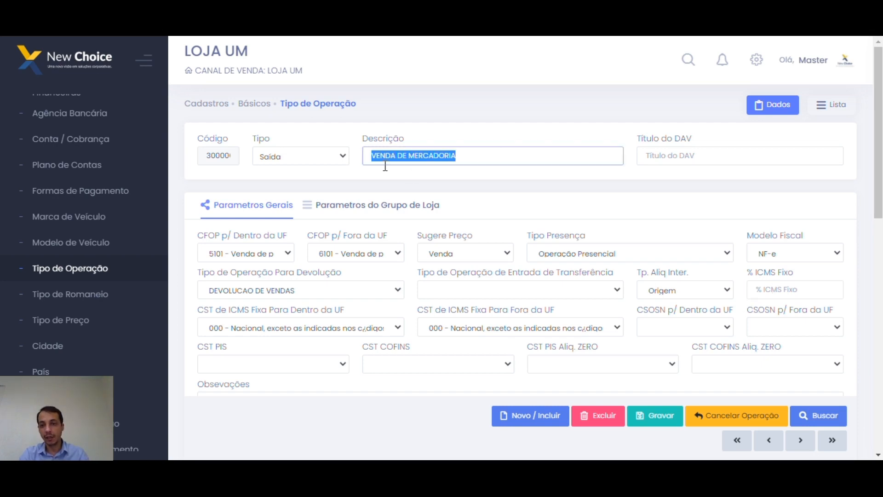
{"action": "left_click", "coordinate": [754, 289]}
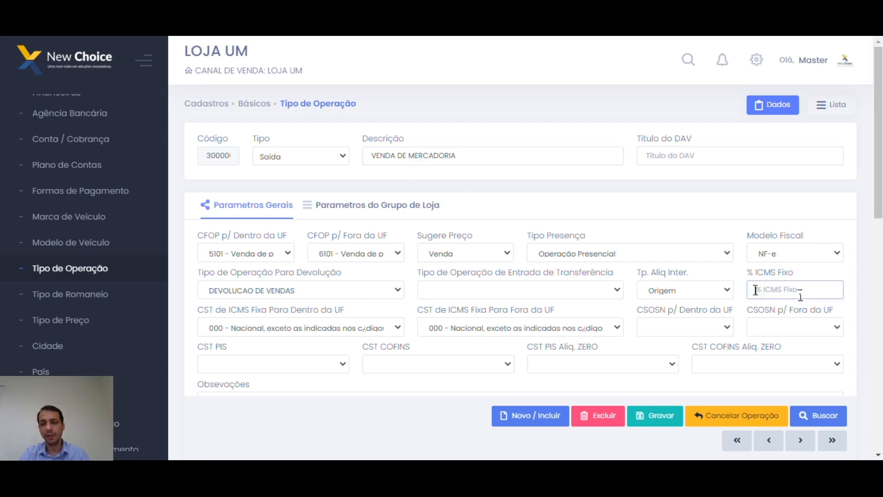
{"action": "left_click", "coordinate": [759, 290]}
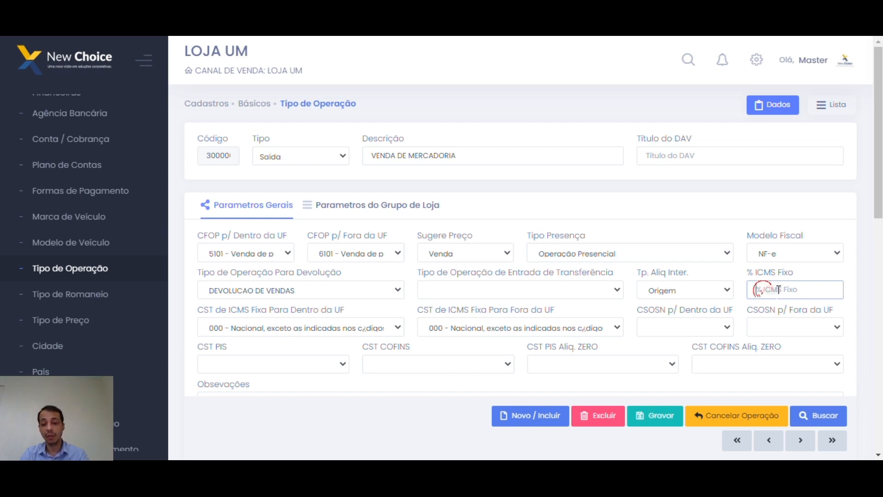
{"action": "type", "text": "20,00"}
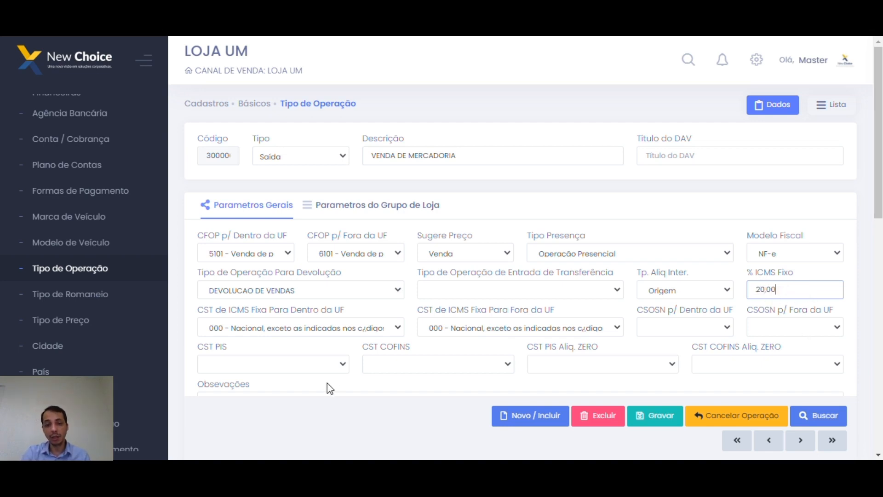
{"action": "double_click", "coordinate": [808, 289]}
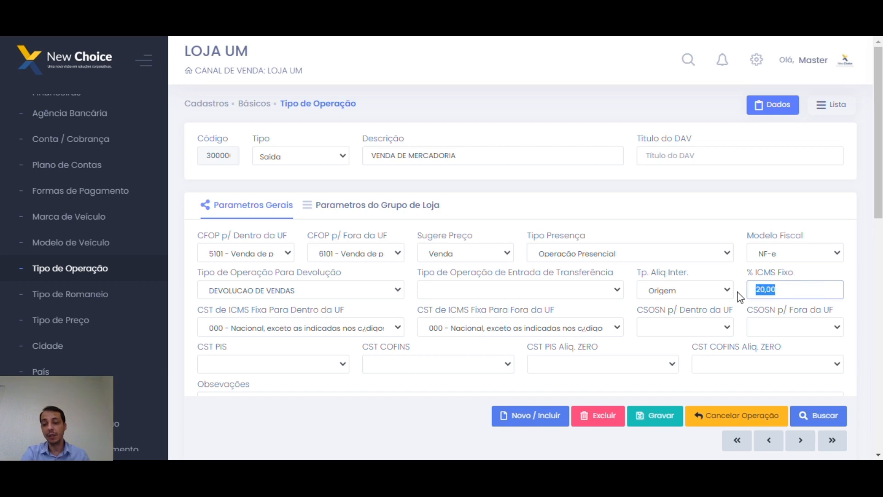
{"action": "key", "text": "BackSpace"}
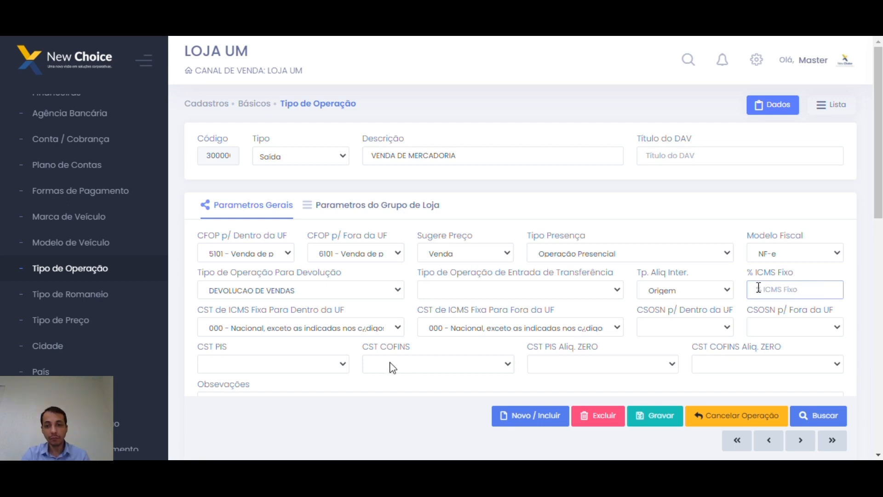
{"action": "left_click", "coordinate": [389, 328]}
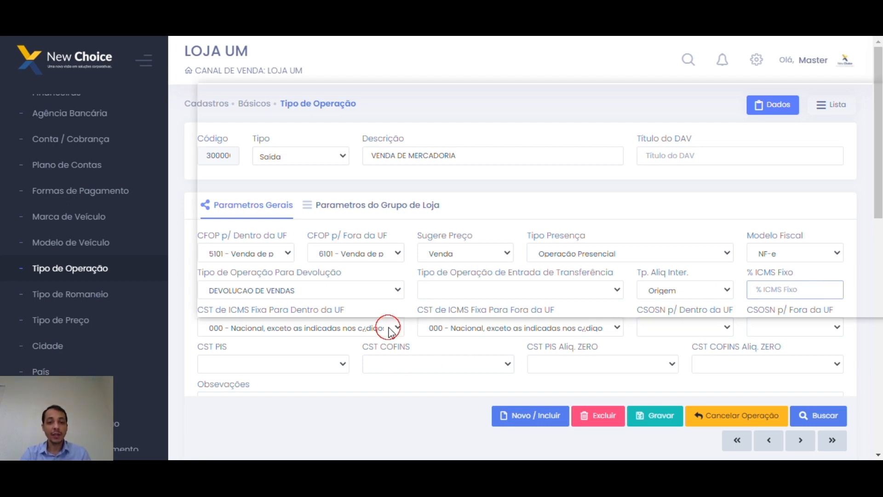
{"action": "left_click", "coordinate": [389, 328]}
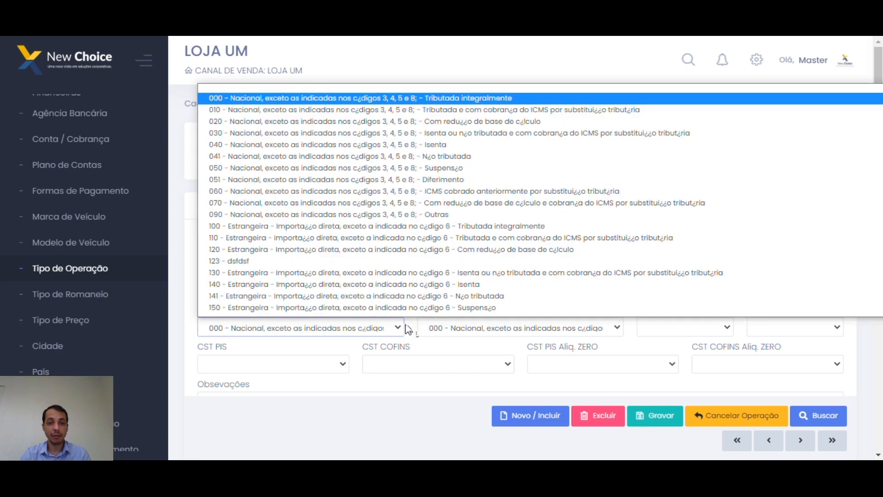
{"action": "left_click", "coordinate": [407, 329]}
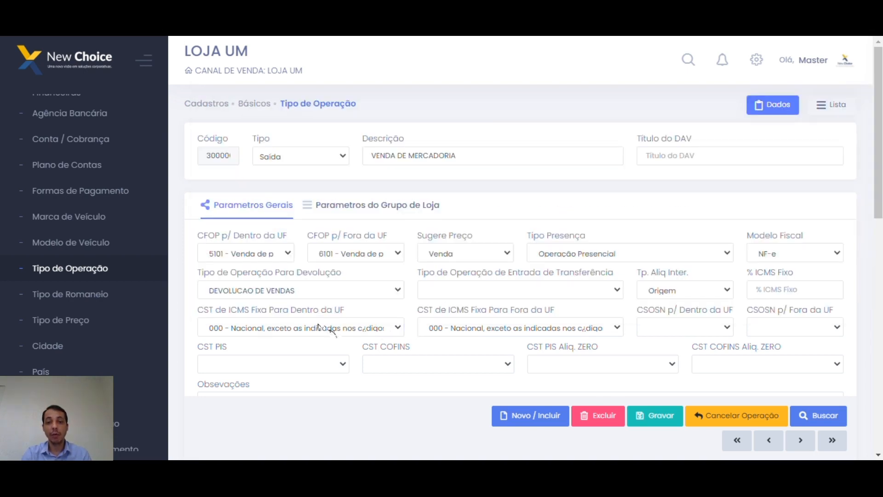
{"action": "left_click", "coordinate": [490, 336]}
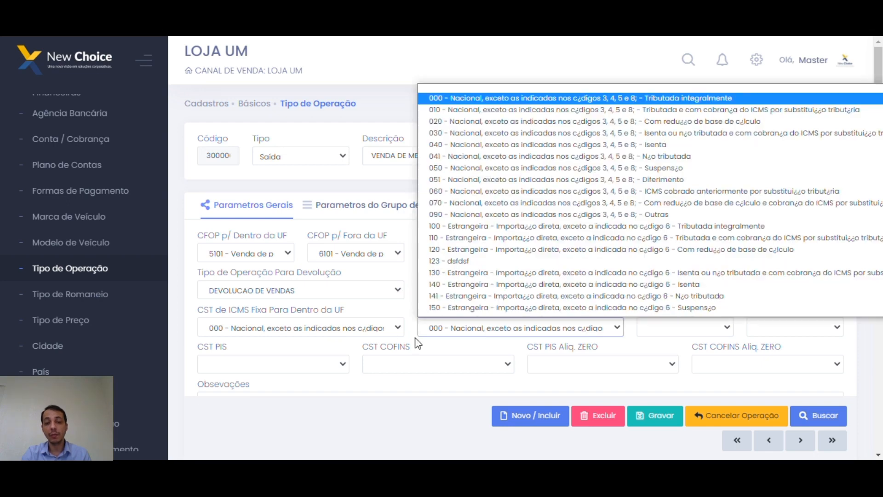
{"action": "left_click", "coordinate": [416, 339]}
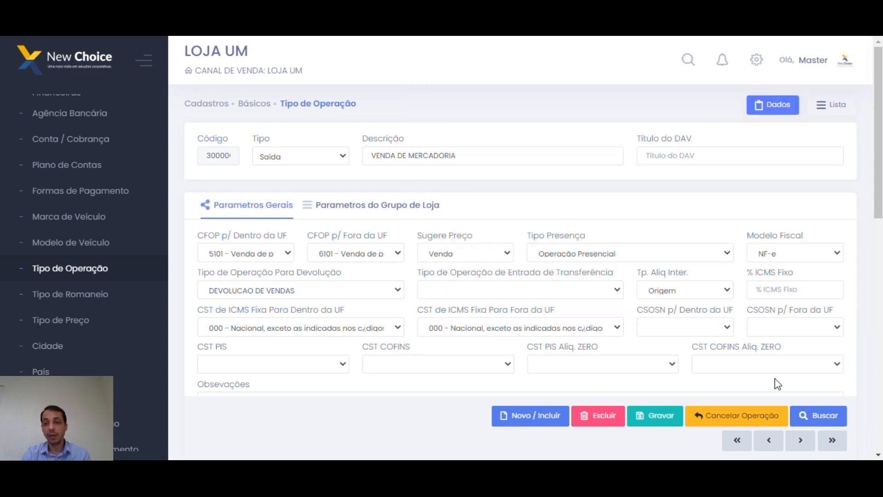
{"action": "left_click", "coordinate": [730, 328]}
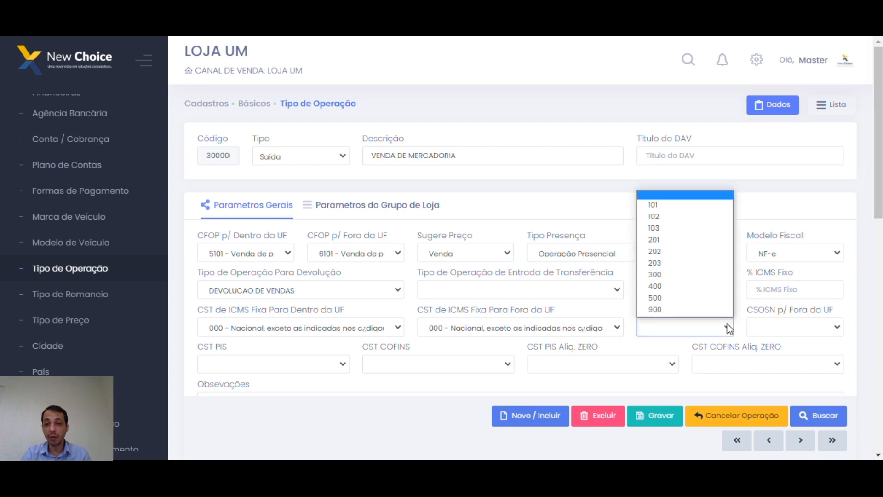
{"action": "left_click", "coordinate": [716, 317]}
{"action": "left_click", "coordinate": [794, 323]}
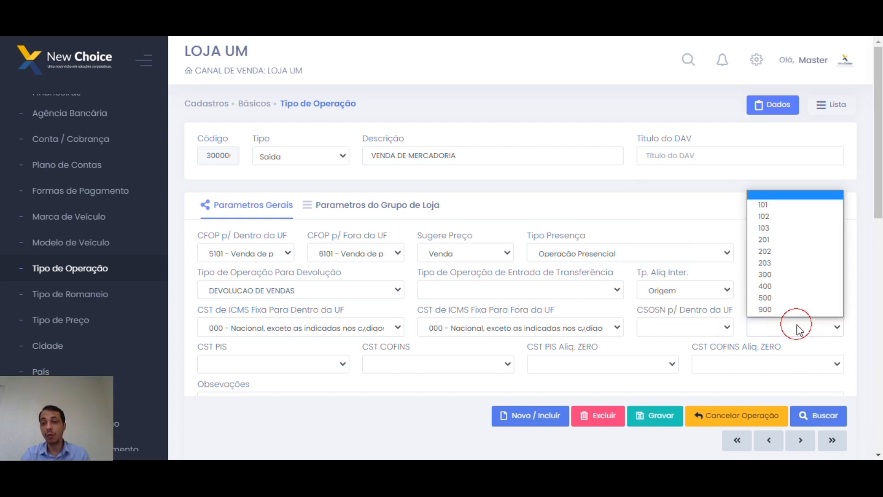
{"action": "left_click", "coordinate": [743, 317]}
{"action": "scroll", "coordinate": [424, 315], "scroll_direction": "down", "scroll_amount": 3}
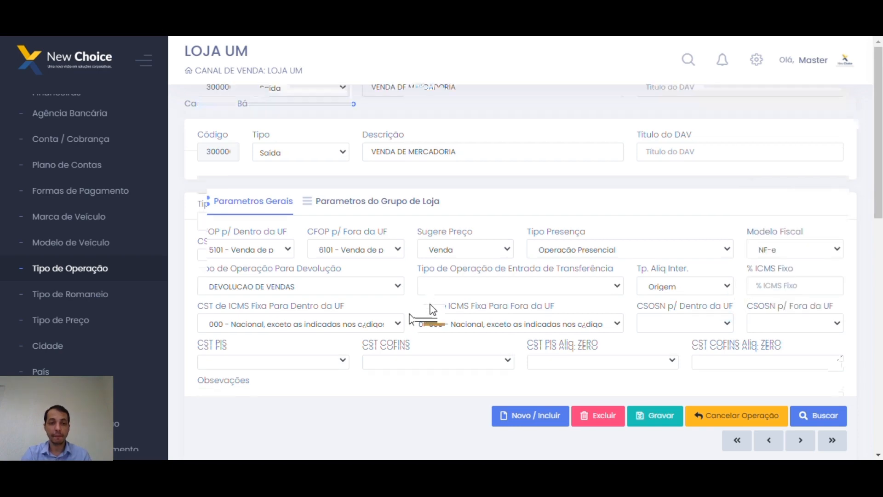
{"action": "left_click", "coordinate": [346, 234]}
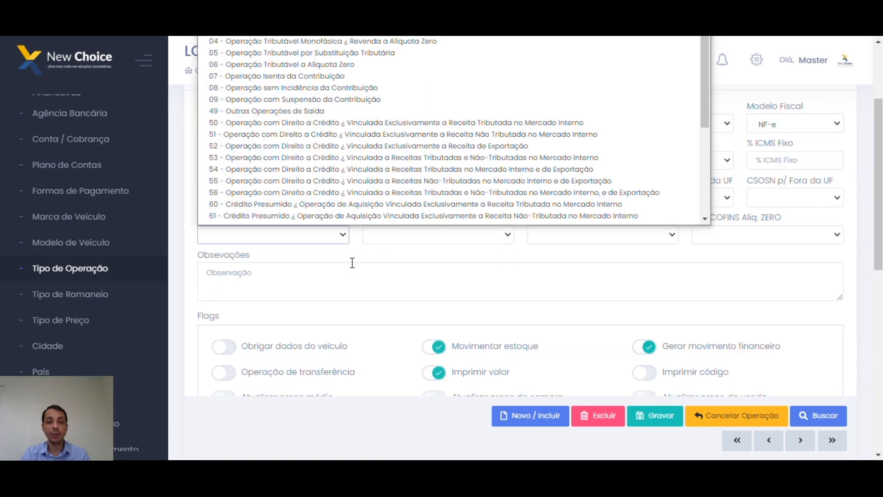
{"action": "left_click", "coordinate": [356, 252]}
{"action": "left_click", "coordinate": [409, 236]}
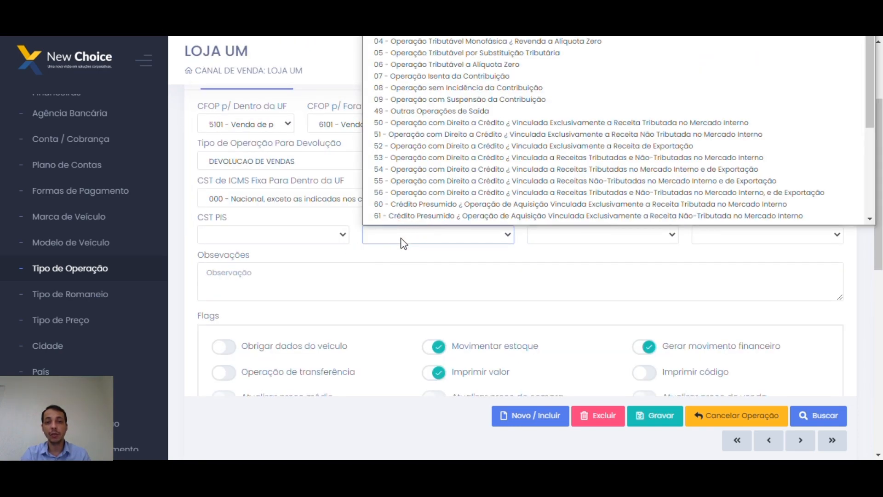
{"action": "left_click", "coordinate": [515, 263]}
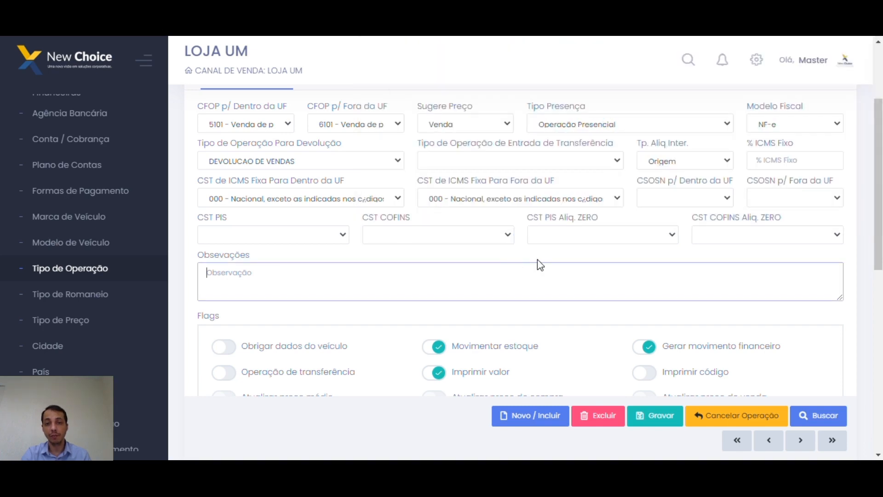
{"action": "left_click", "coordinate": [617, 237]}
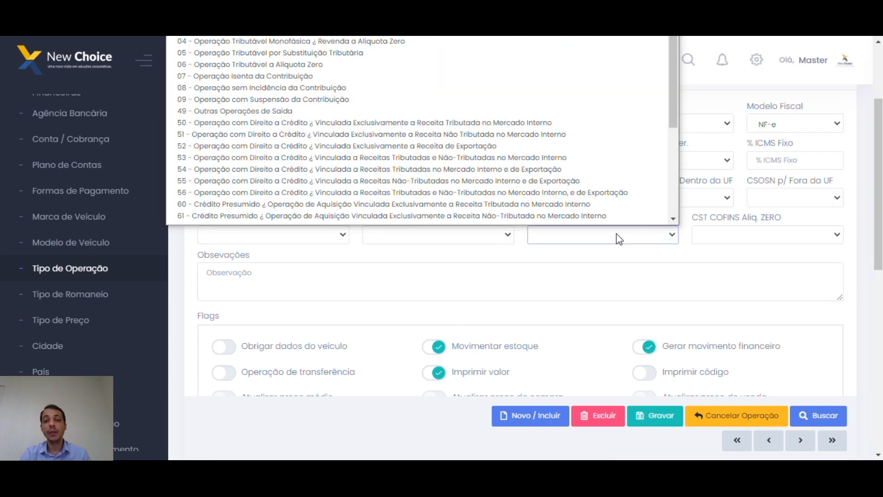
{"action": "left_click", "coordinate": [619, 239]}
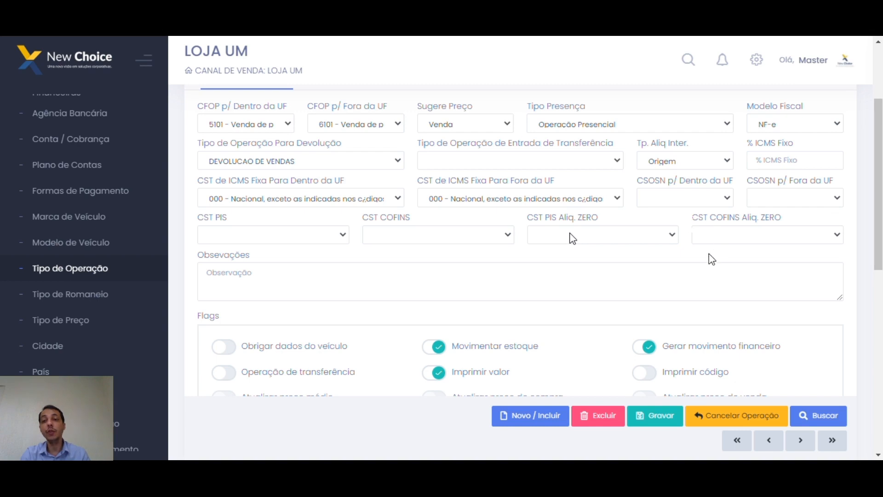
{"action": "left_click", "coordinate": [675, 238]}
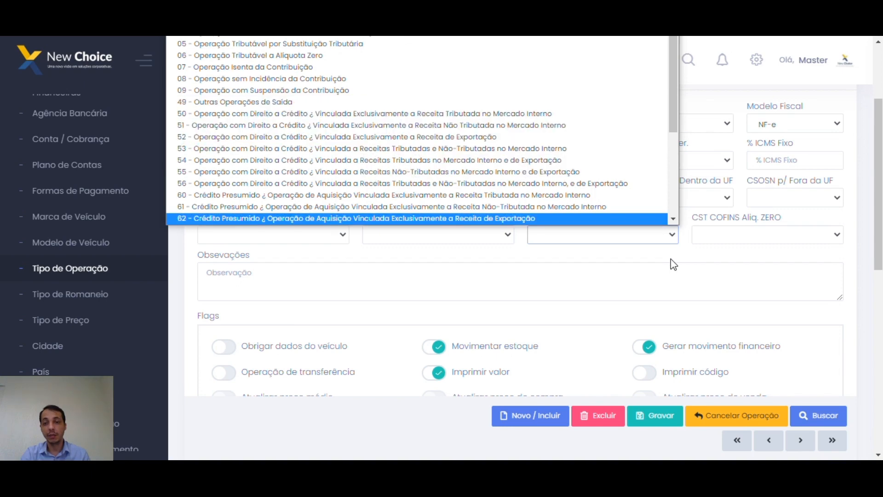
{"action": "left_click", "coordinate": [339, 230]}
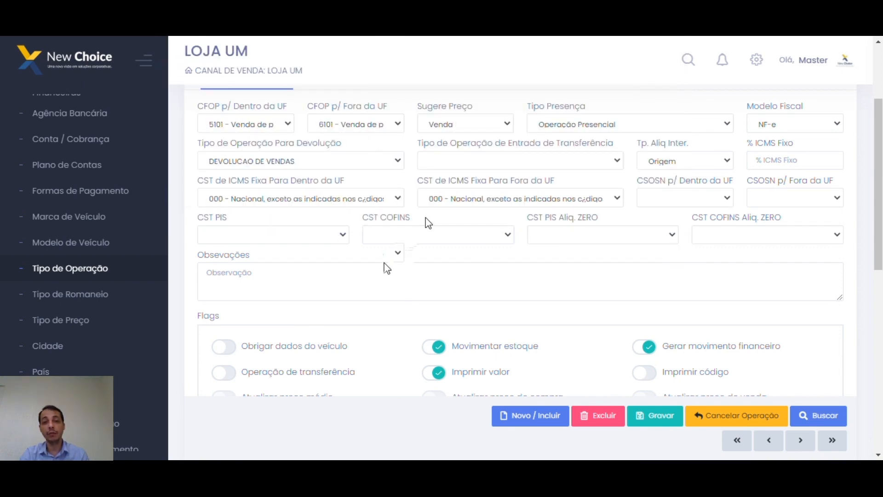
{"action": "scroll", "coordinate": [432, 361], "scroll_direction": "up", "scroll_amount": 3}
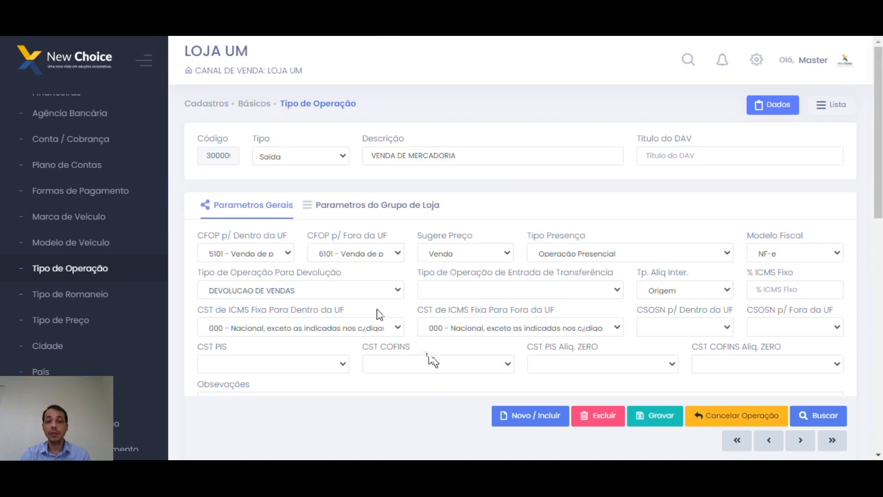
{"action": "left_click", "coordinate": [485, 165]}
{"action": "scroll", "coordinate": [477, 184], "scroll_direction": "down", "scroll_amount": 3}
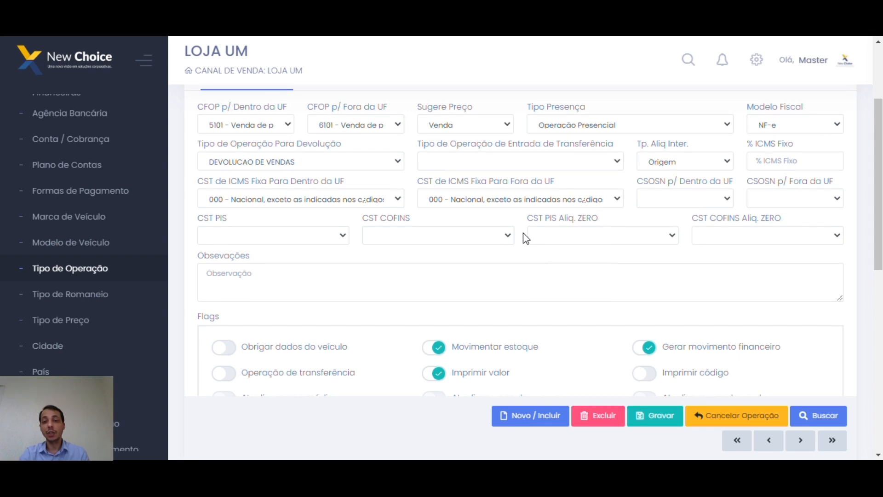
{"action": "scroll", "coordinate": [487, 218], "scroll_direction": "up", "scroll_amount": 3}
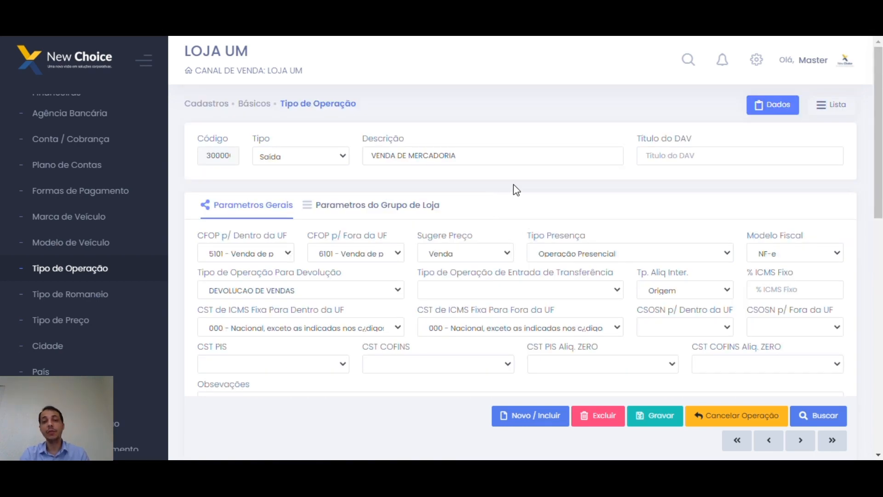
{"action": "scroll", "coordinate": [518, 193], "scroll_direction": "down", "scroll_amount": 3}
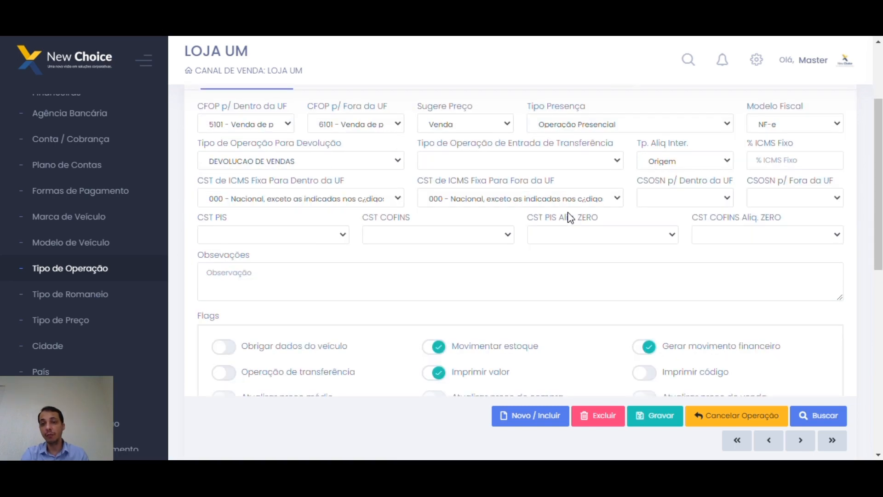
{"action": "scroll", "coordinate": [529, 273], "scroll_direction": "up", "scroll_amount": 1}
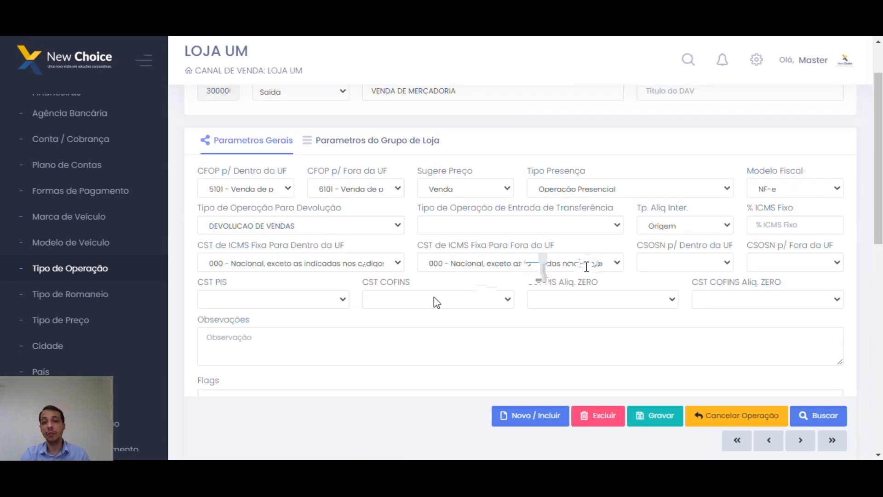
{"action": "scroll", "coordinate": [523, 272], "scroll_direction": "down", "scroll_amount": 1}
{"action": "scroll", "coordinate": [371, 284], "scroll_direction": "up", "scroll_amount": 1}
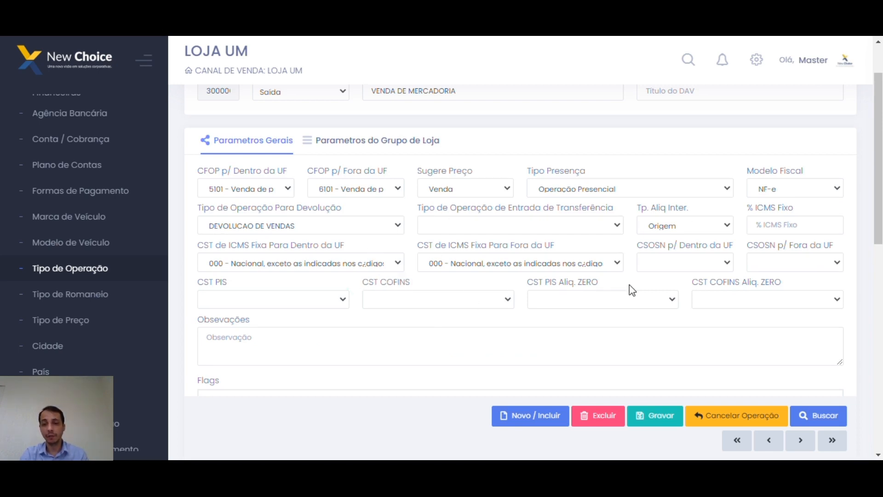
{"action": "left_click_drag", "start_coordinate": [198, 282], "coordinate": [204, 282]}
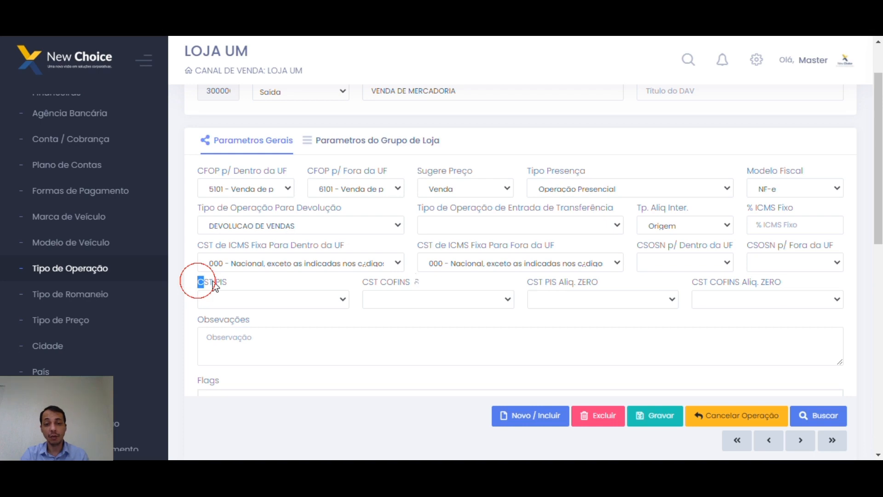
{"action": "left_click_drag", "start_coordinate": [454, 281], "coordinate": [572, 302]}
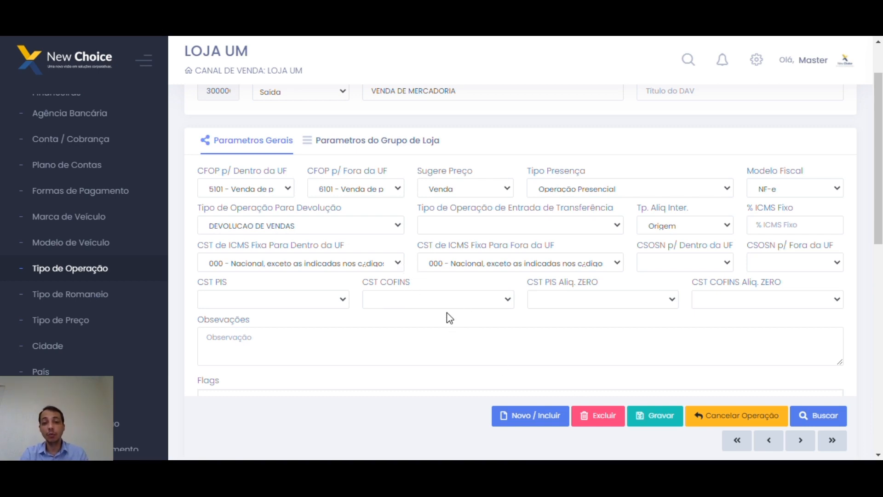
{"action": "left_click", "coordinate": [513, 172]}
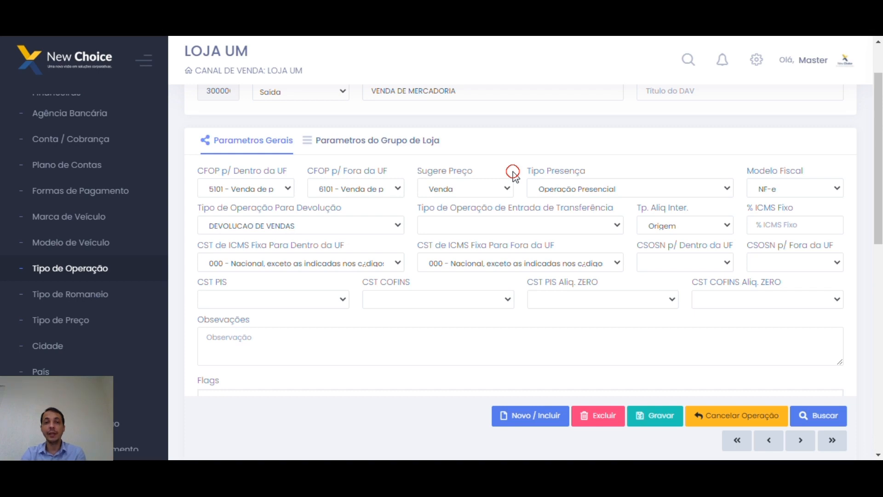
{"action": "scroll", "coordinate": [525, 198], "scroll_direction": "up", "scroll_amount": 2}
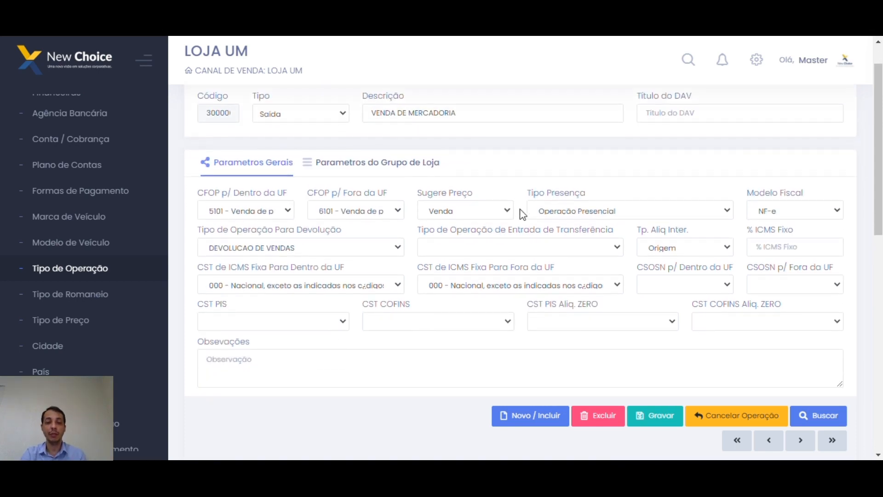
{"action": "scroll", "coordinate": [520, 209], "scroll_direction": "down", "scroll_amount": 2}
{"action": "left_click", "coordinate": [356, 279]}
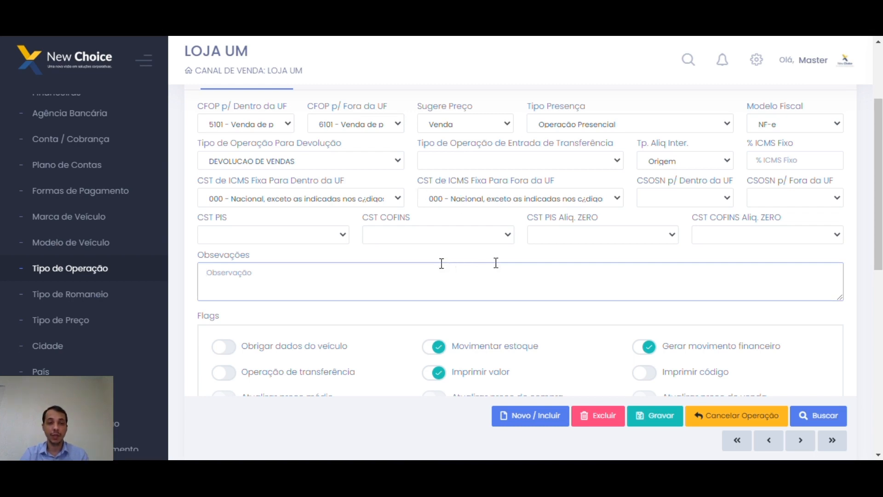
Toggle Obrigar dados do veículo on and back off while reviewing the record's flags.
{"action": "scroll", "coordinate": [282, 213], "scroll_direction": "down", "scroll_amount": 1}
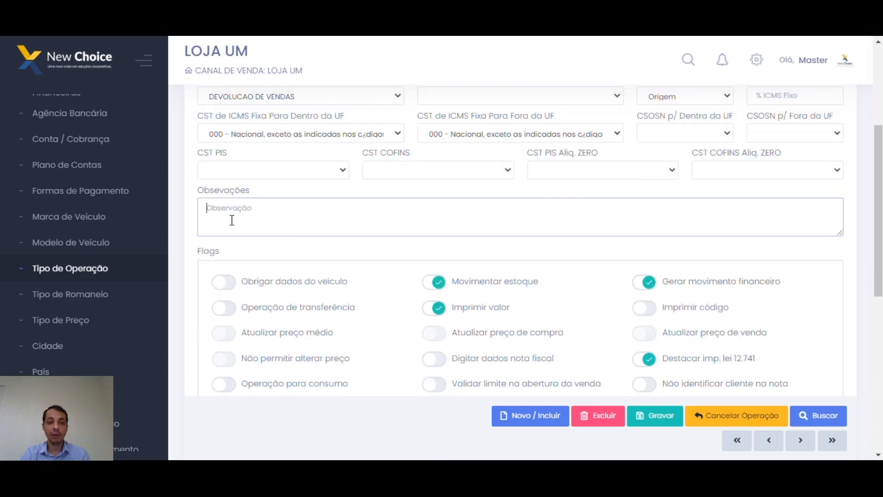
{"action": "scroll", "coordinate": [408, 221], "scroll_direction": "down", "scroll_amount": 1}
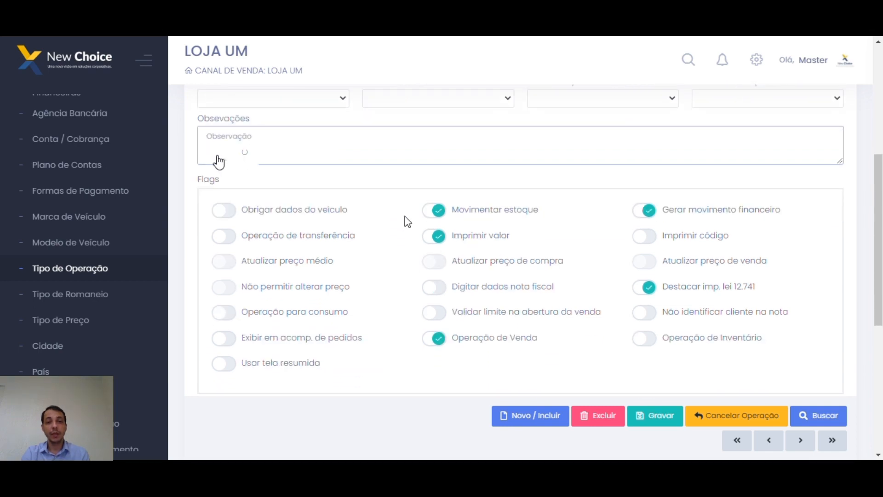
{"action": "scroll", "coordinate": [407, 222], "scroll_direction": "down", "scroll_amount": 1}
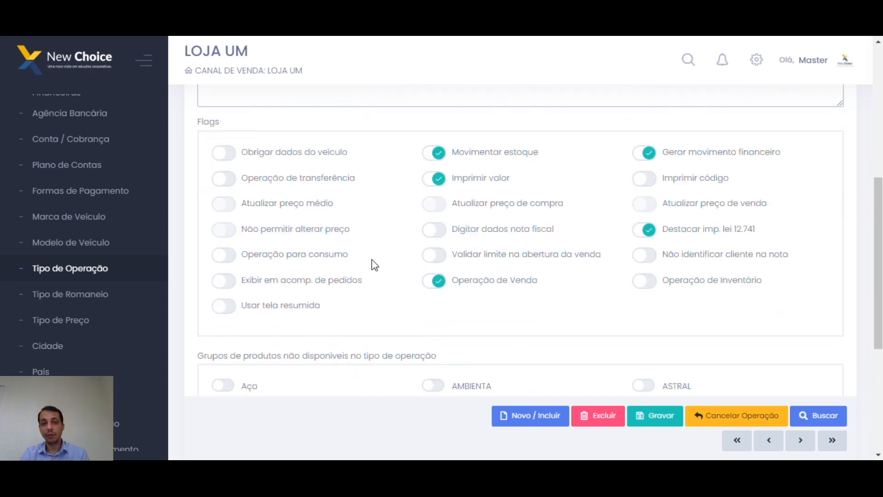
{"action": "scroll", "coordinate": [243, 232], "scroll_direction": "up", "scroll_amount": 1}
{"action": "left_click", "coordinate": [230, 219]}
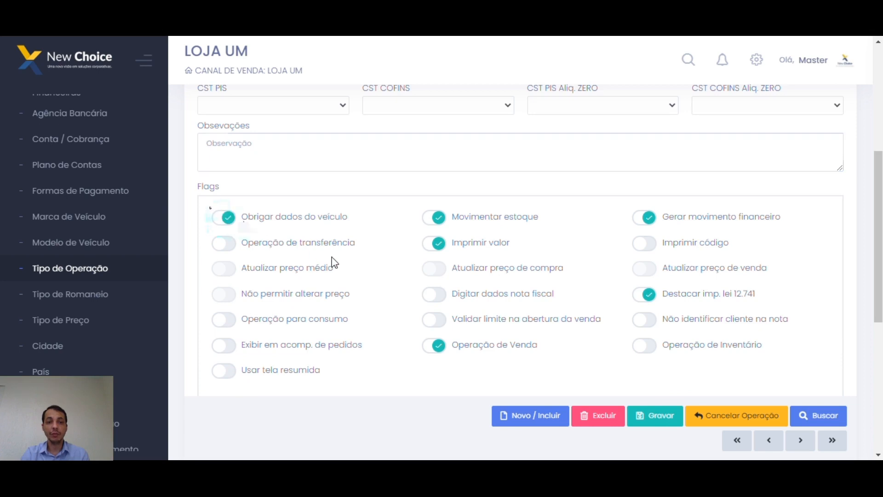
{"action": "scroll", "coordinate": [332, 258], "scroll_direction": "up", "scroll_amount": 1}
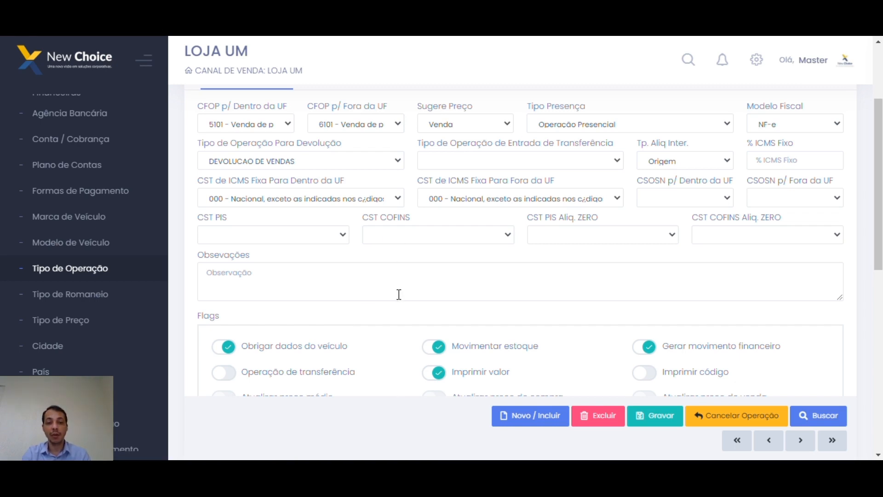
{"action": "left_click", "coordinate": [229, 347]}
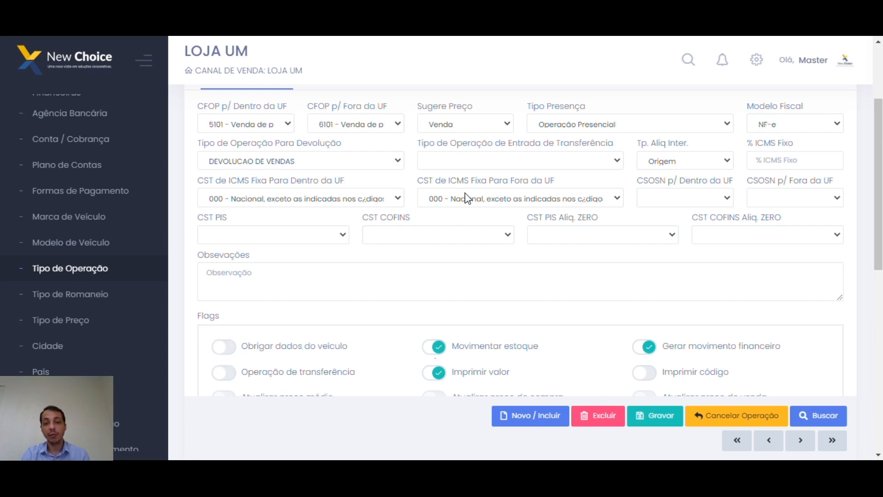
{"action": "scroll", "coordinate": [440, 355], "scroll_direction": "up", "scroll_amount": 3}
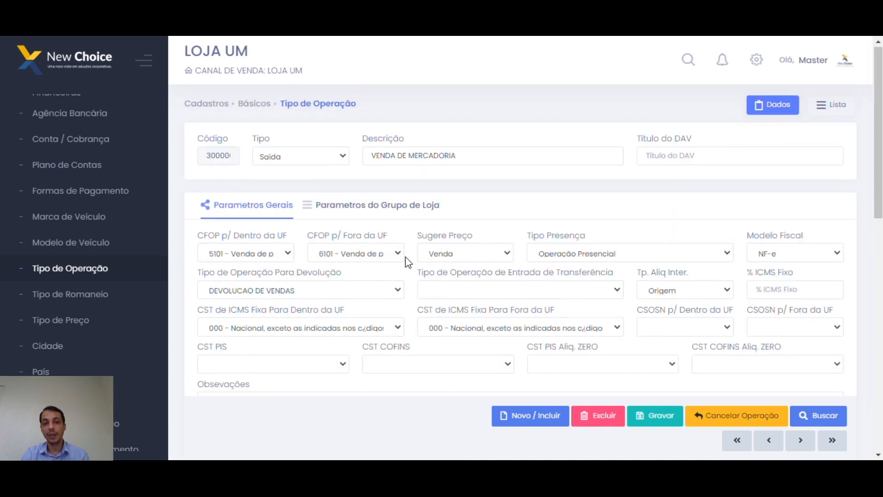
{"action": "scroll", "coordinate": [424, 277], "scroll_direction": "down", "scroll_amount": 1}
{"action": "scroll", "coordinate": [432, 310], "scroll_direction": "down", "scroll_amount": 2}
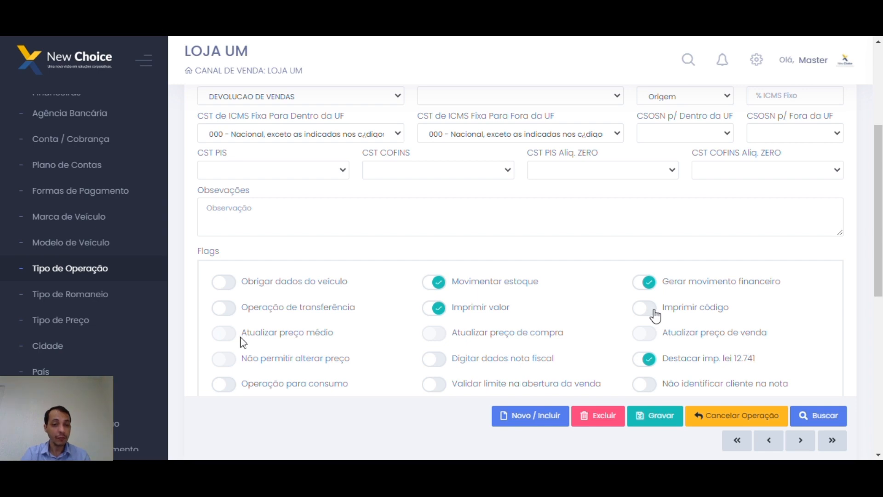
{"action": "left_click", "coordinate": [640, 336]}
{"action": "left_click", "coordinate": [434, 333]}
{"action": "left_click", "coordinate": [224, 332]}
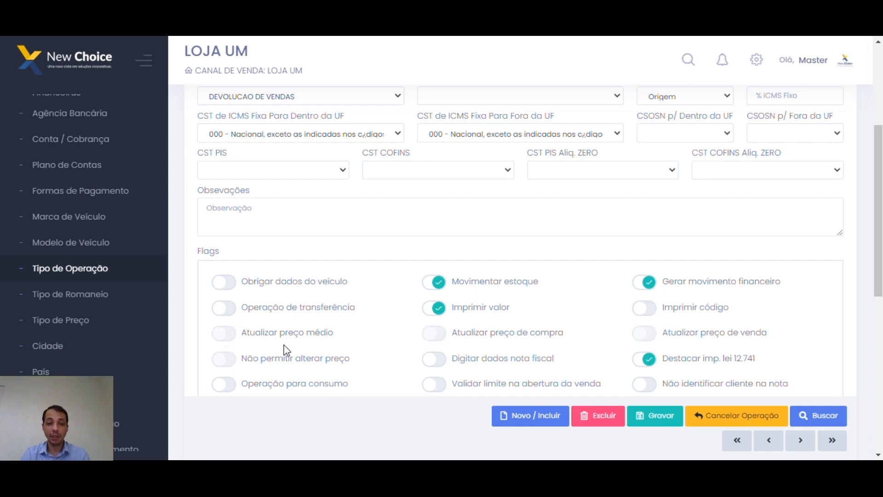
{"action": "scroll", "coordinate": [523, 232], "scroll_direction": "up", "scroll_amount": 2}
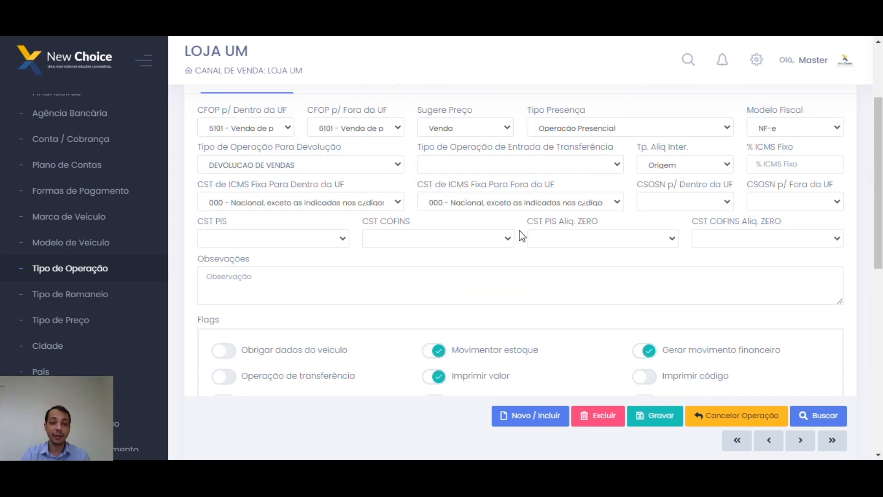
Go back to record 40000, Transferência Saida, and set its Tipo to Entrada.
{"action": "left_click", "coordinate": [768, 440]}
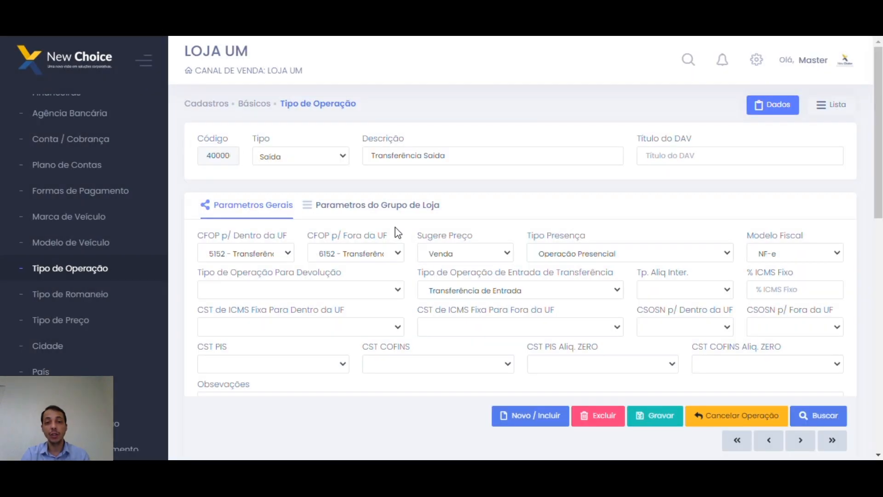
{"action": "left_click", "coordinate": [339, 155]}
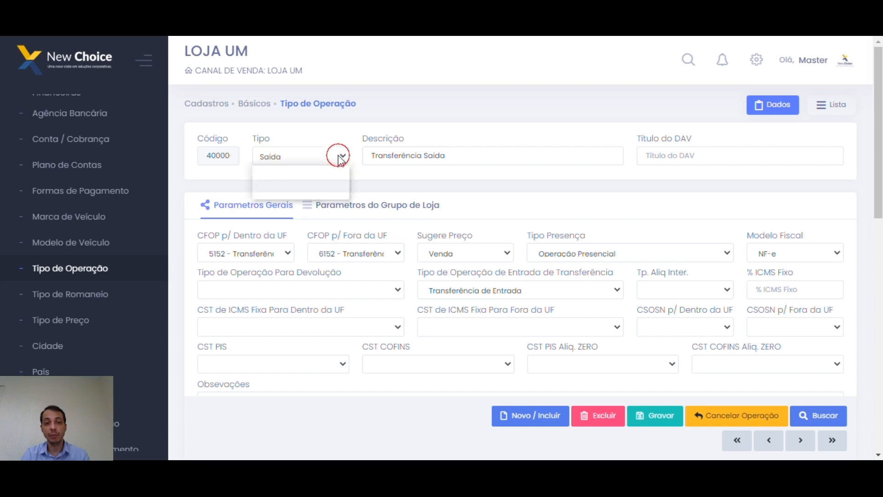
{"action": "left_click", "coordinate": [276, 175]}
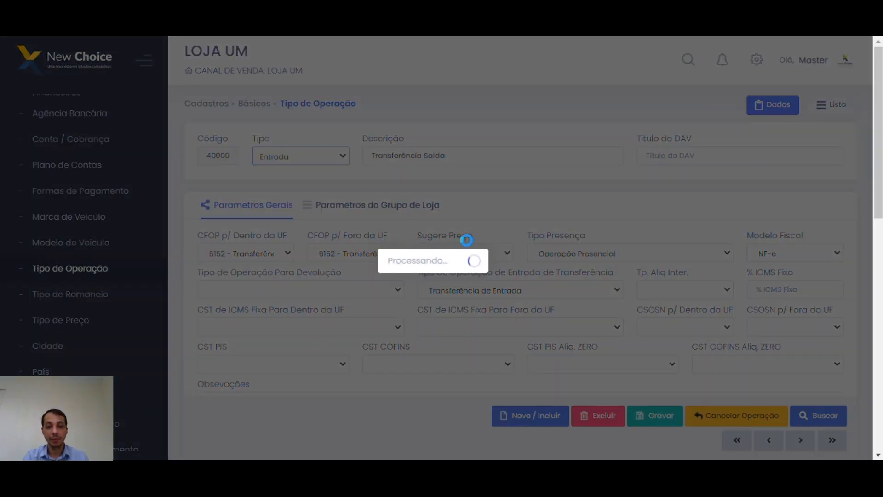
{"action": "scroll", "coordinate": [410, 310], "scroll_direction": "down", "scroll_amount": 3}
{"action": "scroll", "coordinate": [294, 321], "scroll_direction": "down", "scroll_amount": 3}
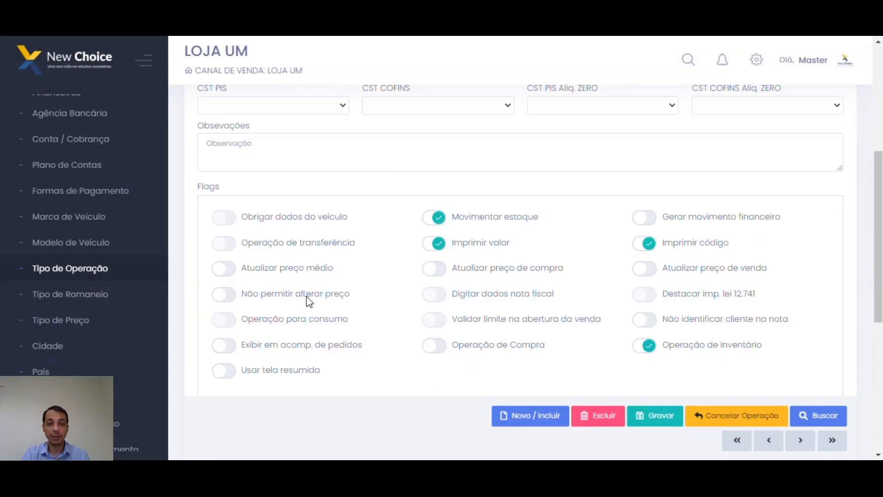
{"action": "left_click", "coordinate": [230, 297]}
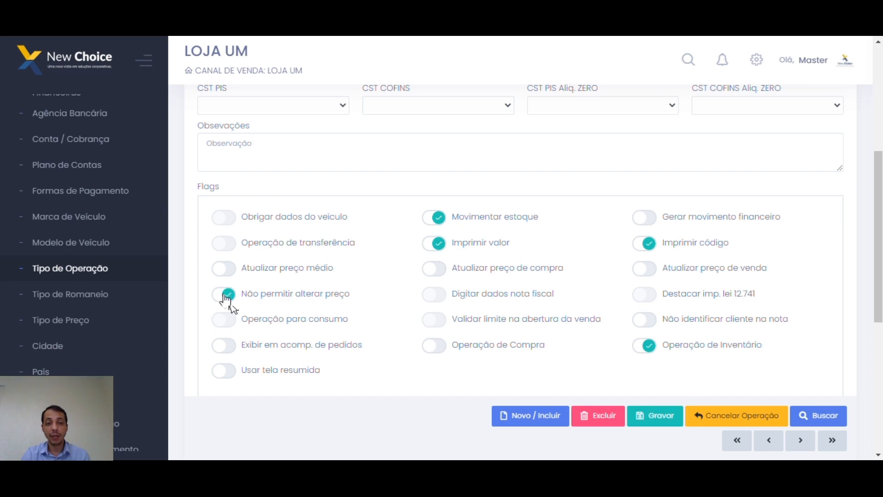
{"action": "left_click", "coordinate": [223, 294]}
{"action": "left_click", "coordinate": [226, 270]}
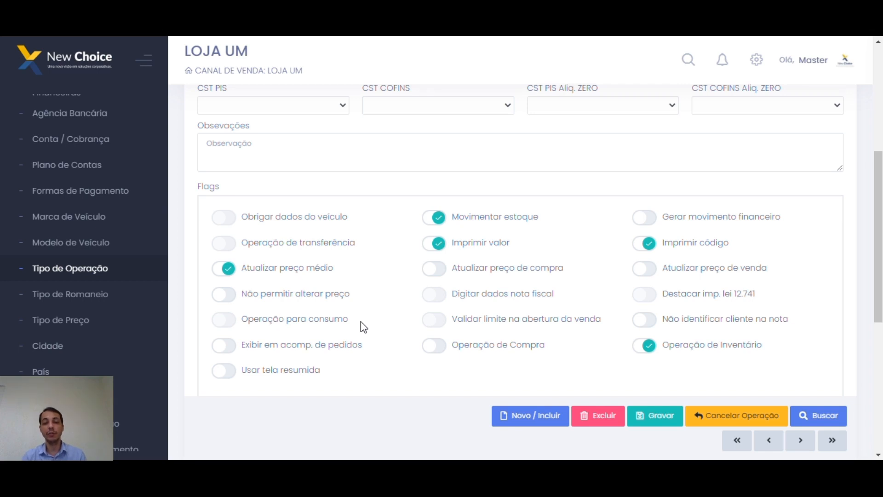
{"action": "left_click", "coordinate": [438, 271]}
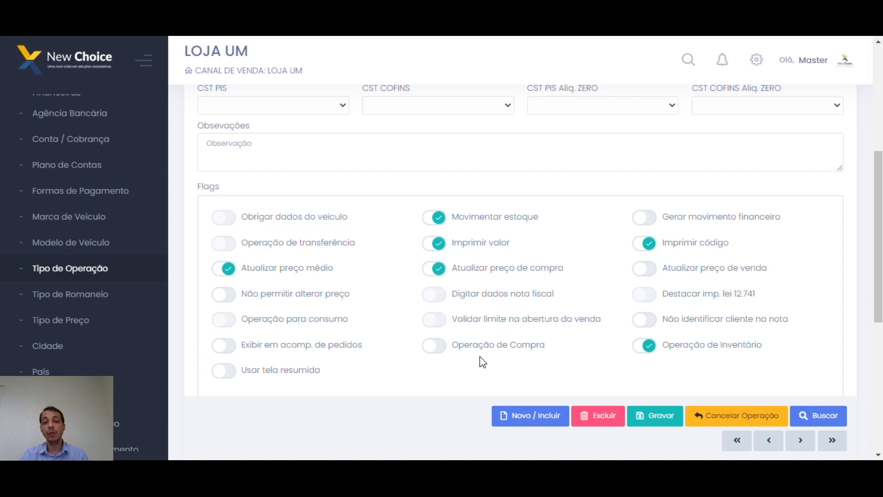
{"action": "scroll", "coordinate": [450, 335], "scroll_direction": "up", "scroll_amount": 5}
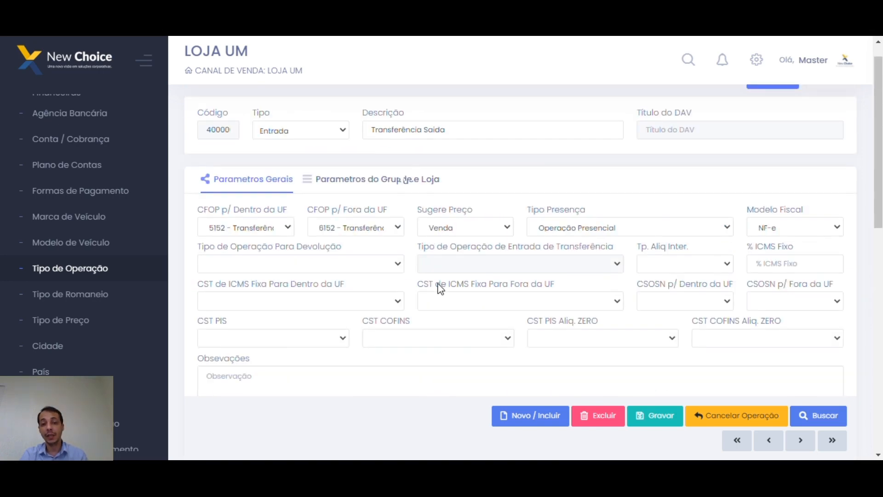
{"action": "scroll", "coordinate": [450, 346], "scroll_direction": "down", "scroll_amount": 4}
{"action": "left_click", "coordinate": [438, 338]}
{"action": "left_click", "coordinate": [263, 329]}
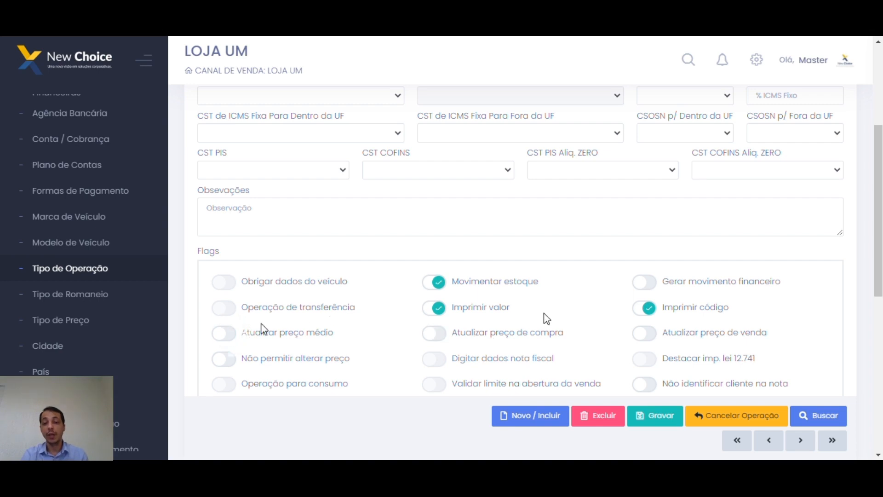
{"action": "left_click", "coordinate": [646, 339]}
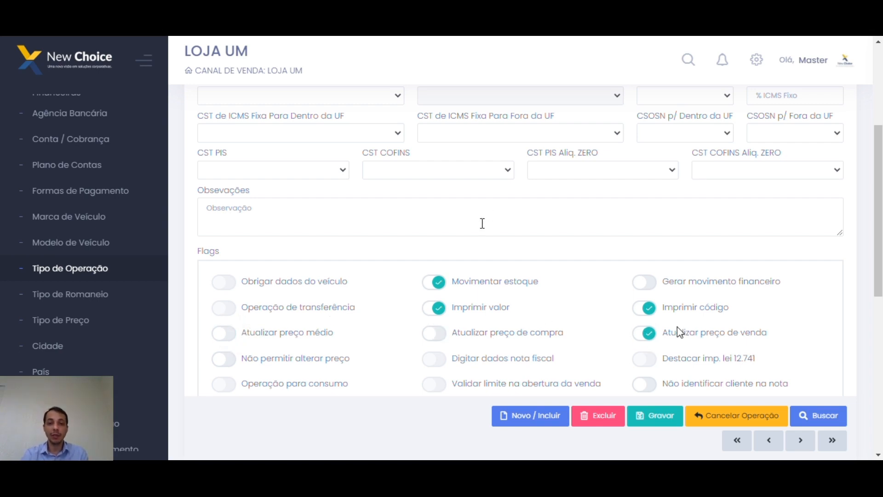
{"action": "left_click", "coordinate": [518, 222]}
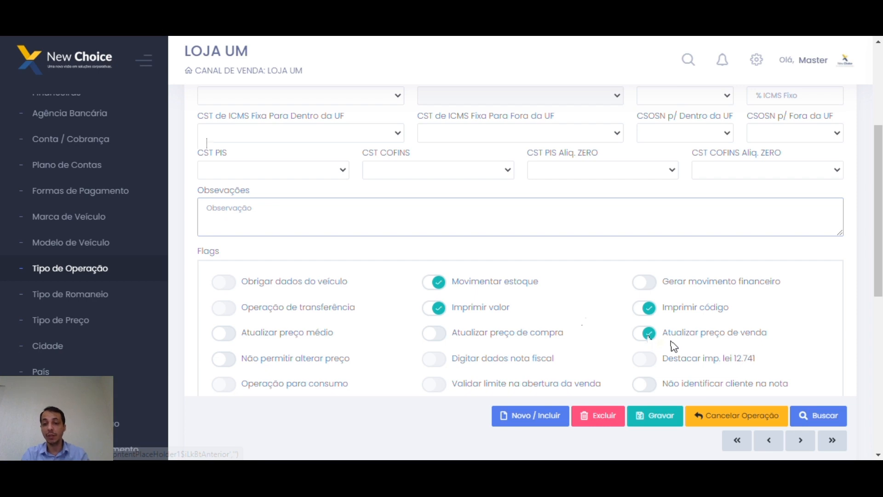
{"action": "scroll", "coordinate": [674, 346], "scroll_direction": "down", "scroll_amount": 1}
{"action": "left_click", "coordinate": [647, 271]}
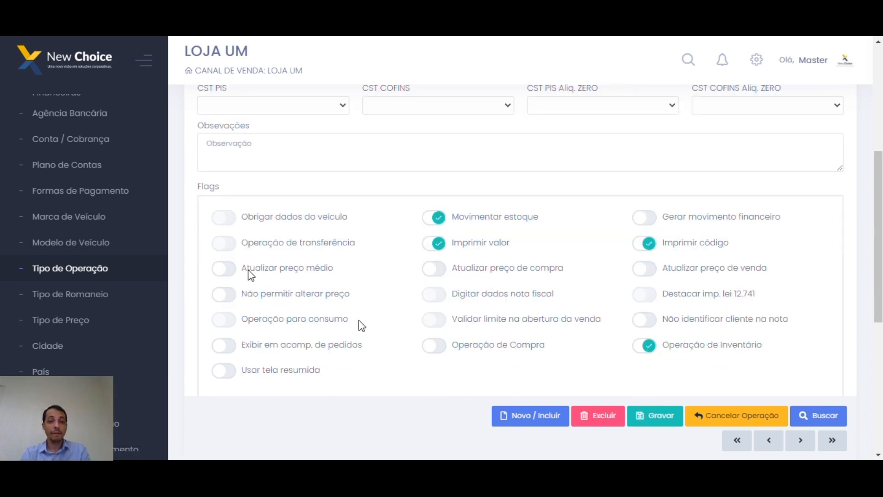
Switch on 'Não permitir alterar preço', then return to the previous record, Transferência de Entrada.
{"action": "left_click", "coordinate": [227, 300]}
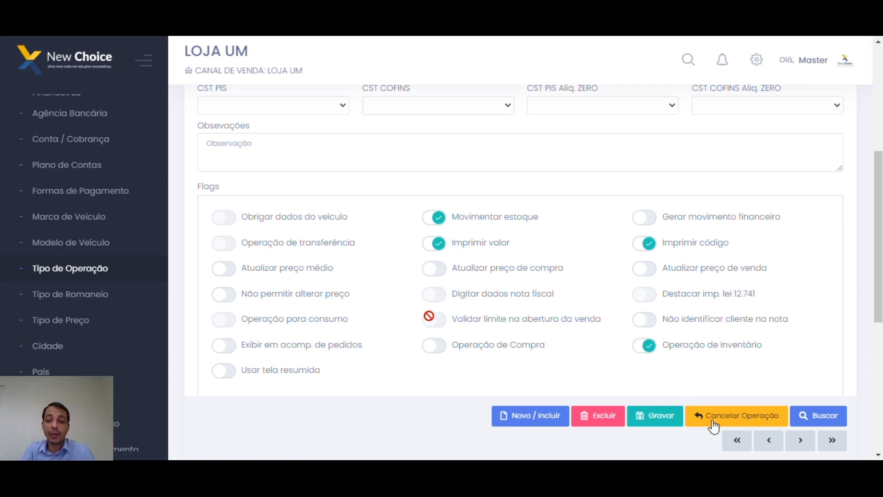
{"action": "left_click", "coordinate": [768, 439]}
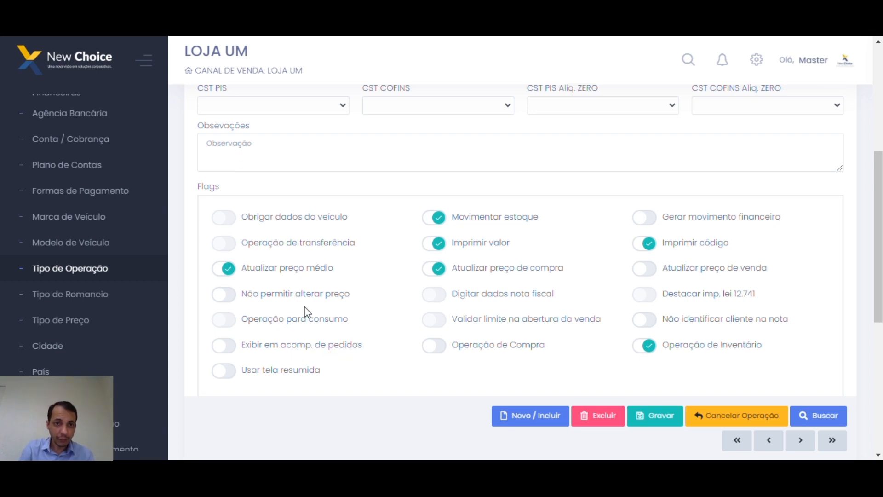
{"action": "scroll", "coordinate": [310, 302], "scroll_direction": "up", "scroll_amount": 5}
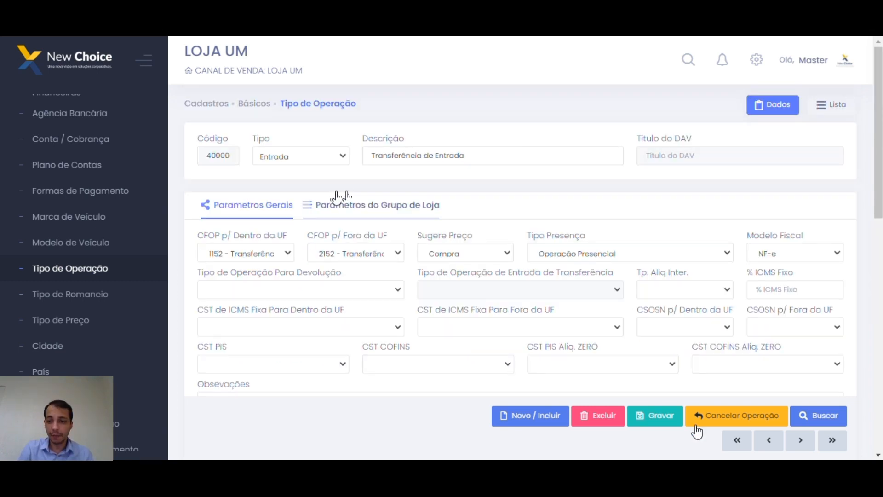
Advance to the next operation type record and toggle a flag in its Flags section.
{"action": "left_click", "coordinate": [800, 440]}
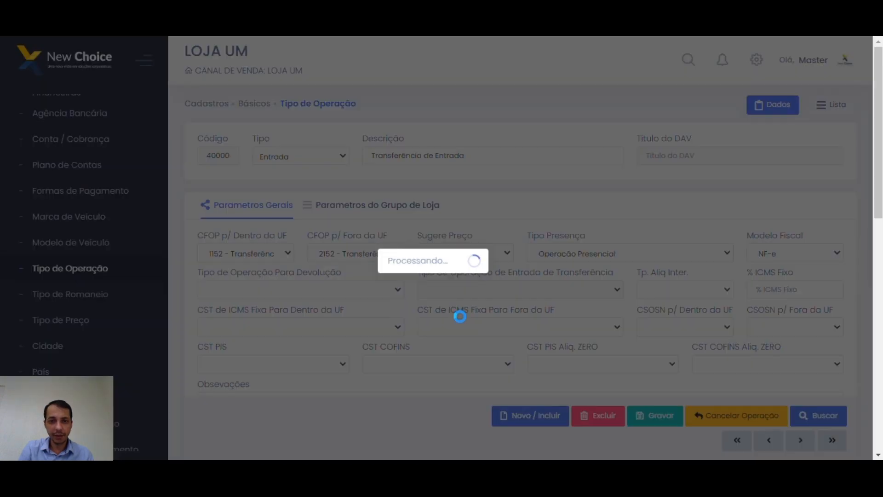
{"action": "scroll", "coordinate": [460, 318], "scroll_direction": "down", "scroll_amount": 5}
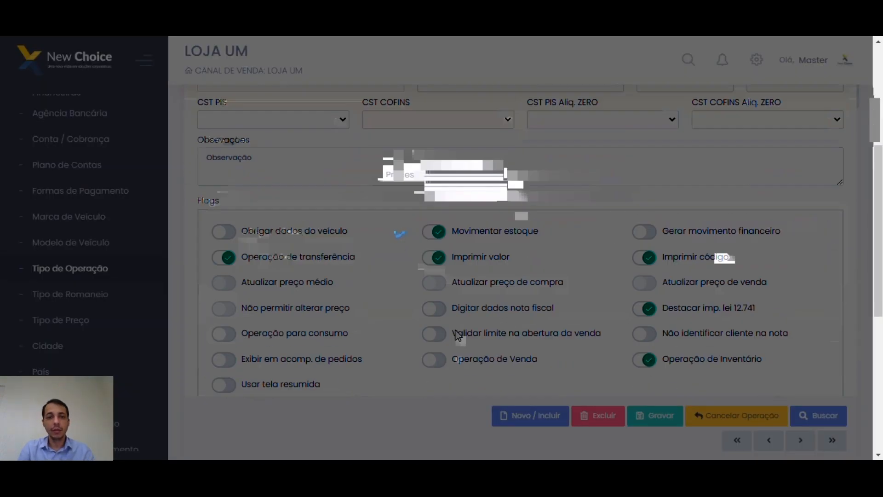
{"action": "scroll", "coordinate": [235, 275], "scroll_direction": "down", "scroll_amount": 2}
{"action": "left_click", "coordinate": [228, 256]}
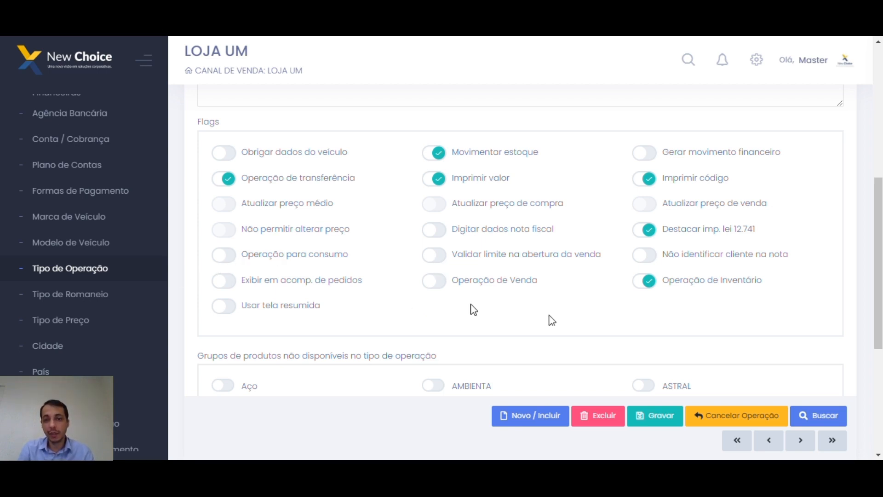
{"action": "left_click", "coordinate": [435, 255]}
{"action": "left_click", "coordinate": [435, 254]}
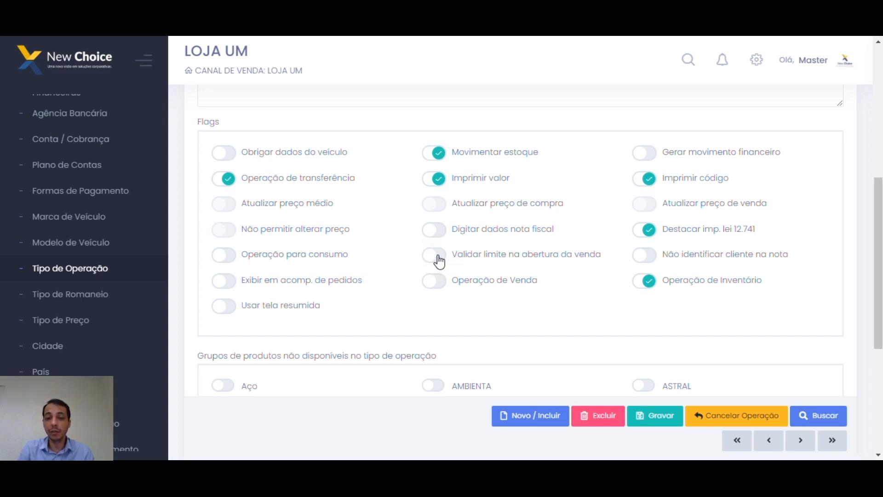
{"action": "left_click", "coordinate": [432, 259]}
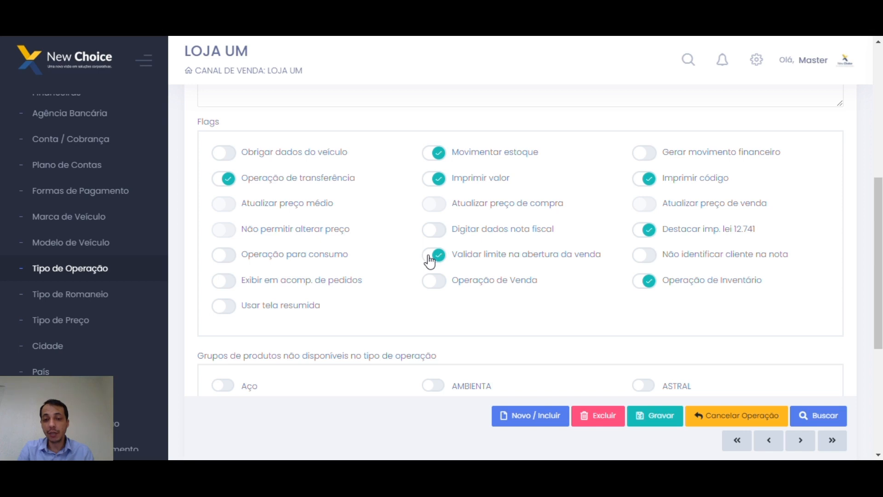
{"action": "left_click", "coordinate": [432, 261]}
{"action": "left_click", "coordinate": [644, 261]}
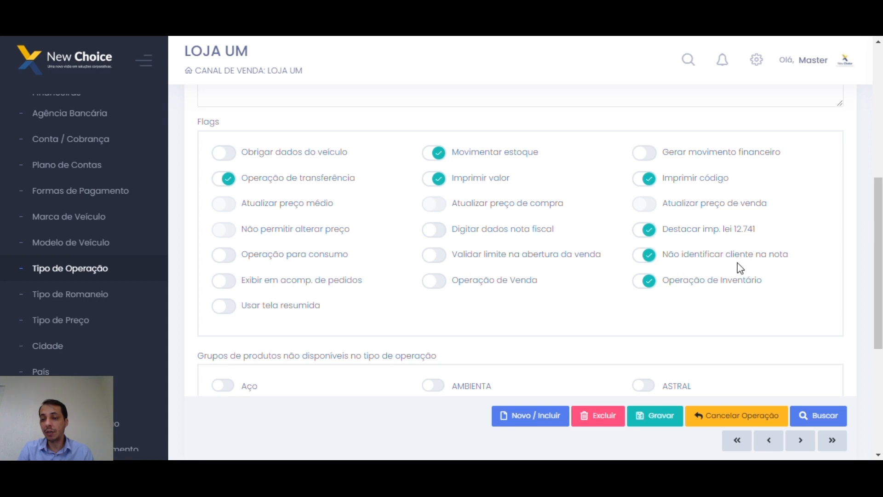
{"action": "left_click", "coordinate": [649, 257]}
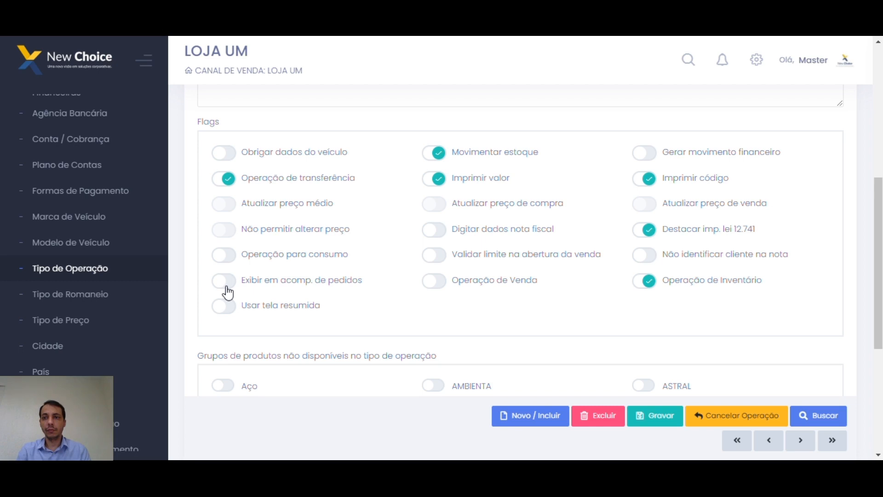
{"action": "scroll", "coordinate": [227, 292], "scroll_direction": "down", "scroll_amount": 1}
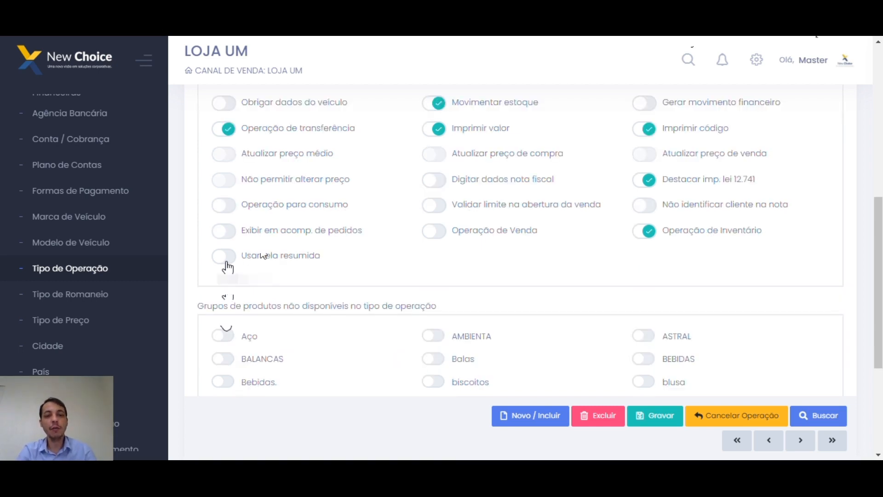
{"action": "left_click_drag", "start_coordinate": [320, 230], "coordinate": [325, 232]}
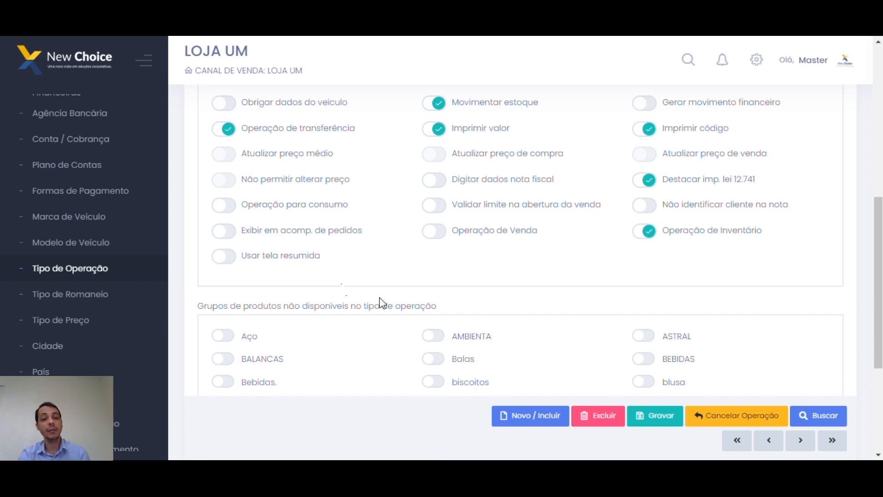
Switch on 'Usar tela resumida' on the Transferência Saída record and scroll down to the store-group parameters.
{"action": "left_click", "coordinate": [227, 257]}
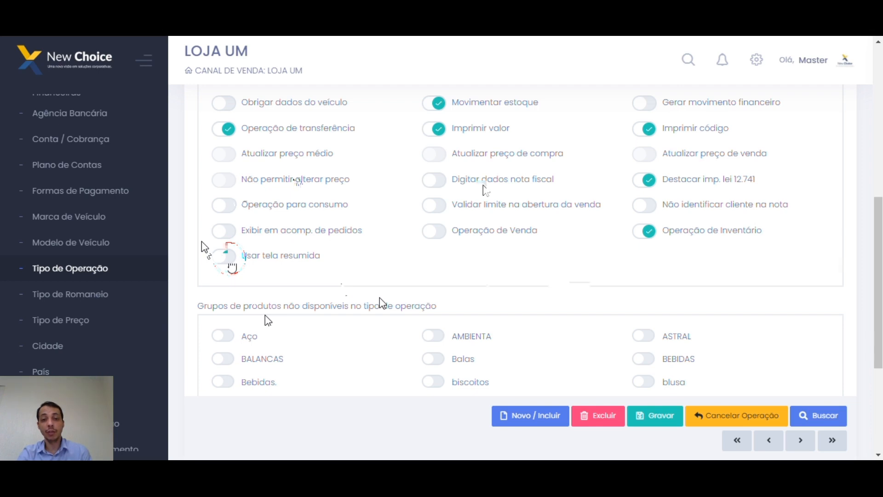
{"action": "scroll", "coordinate": [448, 266], "scroll_direction": "down", "scroll_amount": 3}
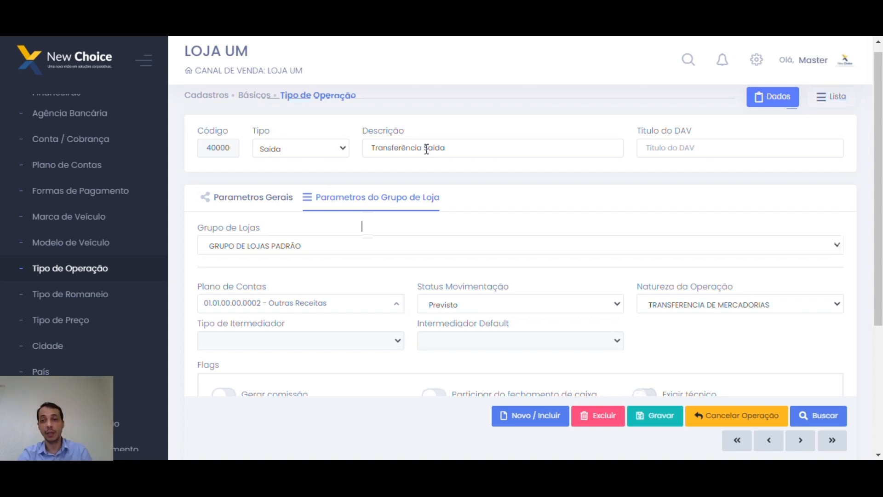
Review the movement status options in the store-group parameters, then scroll back up to the Flags.
{"action": "scroll", "coordinate": [427, 149], "scroll_direction": "down", "scroll_amount": 1}
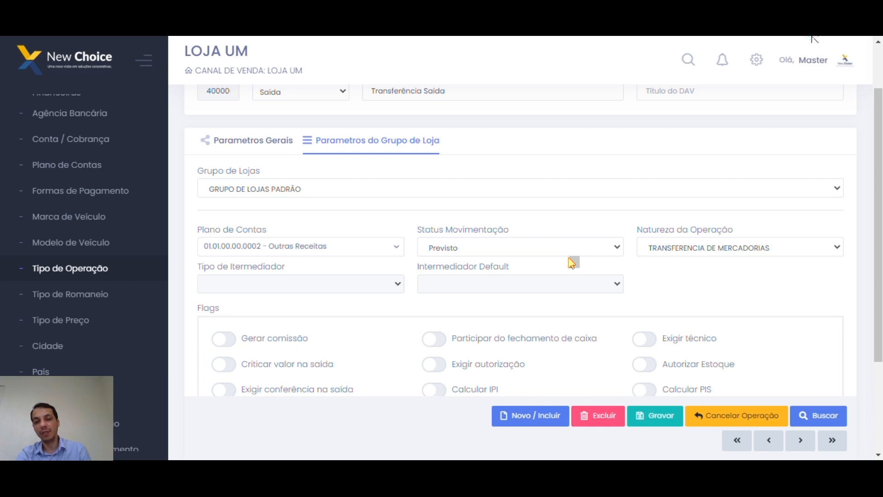
{"action": "left_click", "coordinate": [569, 255]}
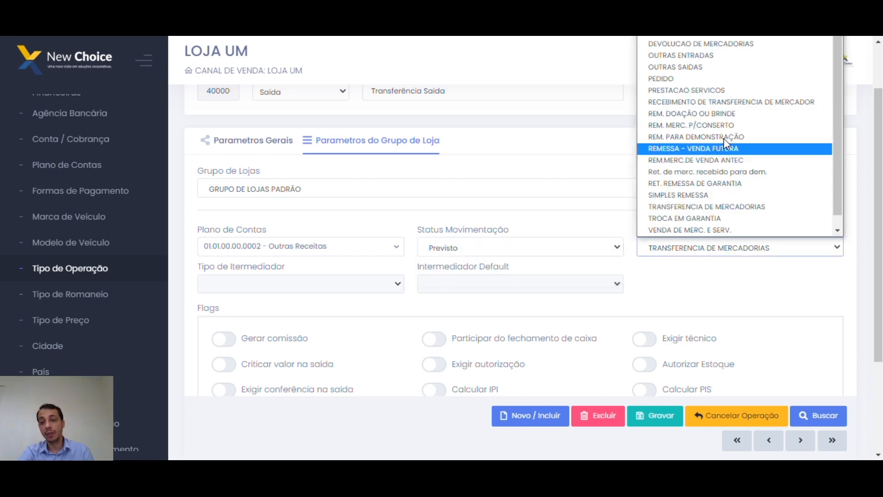
{"action": "scroll", "coordinate": [754, 271], "scroll_direction": "up", "scroll_amount": 2}
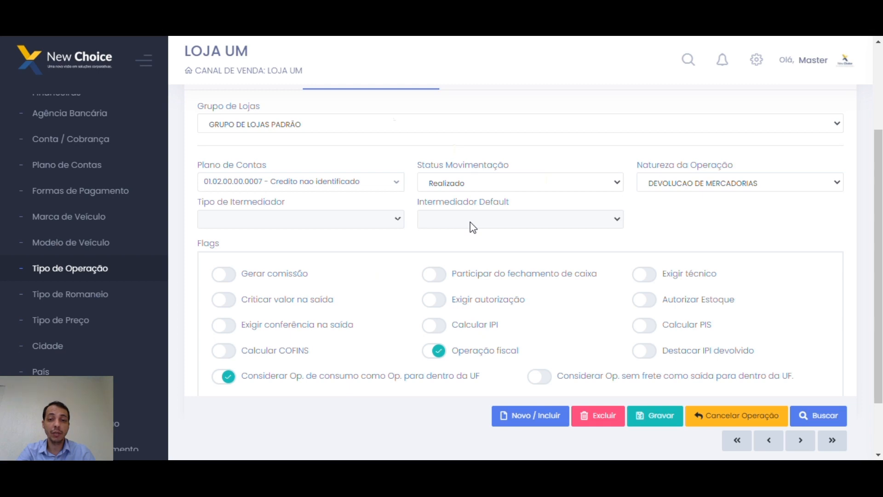
{"action": "scroll", "coordinate": [470, 222], "scroll_direction": "down", "scroll_amount": 2}
{"action": "left_click", "coordinate": [438, 217]}
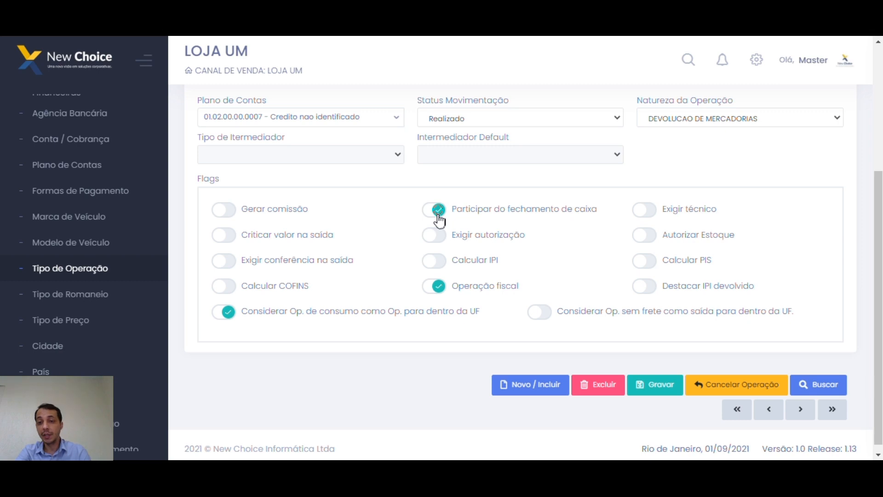
{"action": "left_click", "coordinate": [438, 211]}
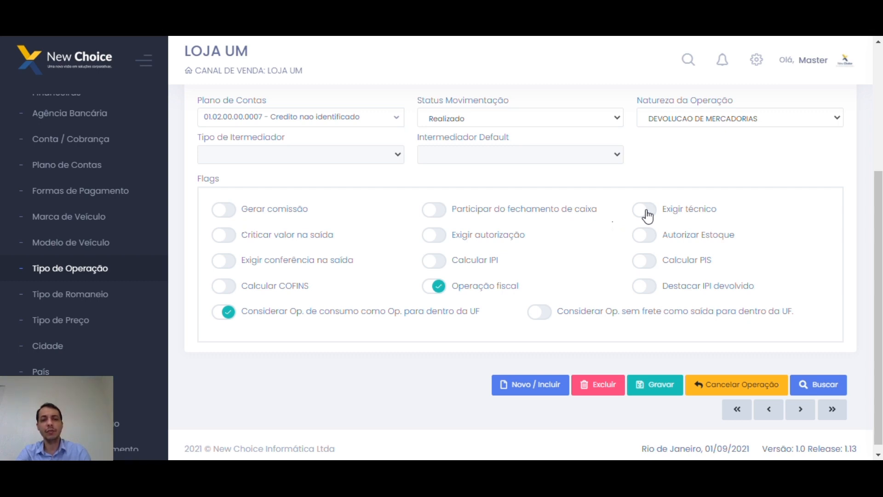
{"action": "left_click", "coordinate": [224, 235]}
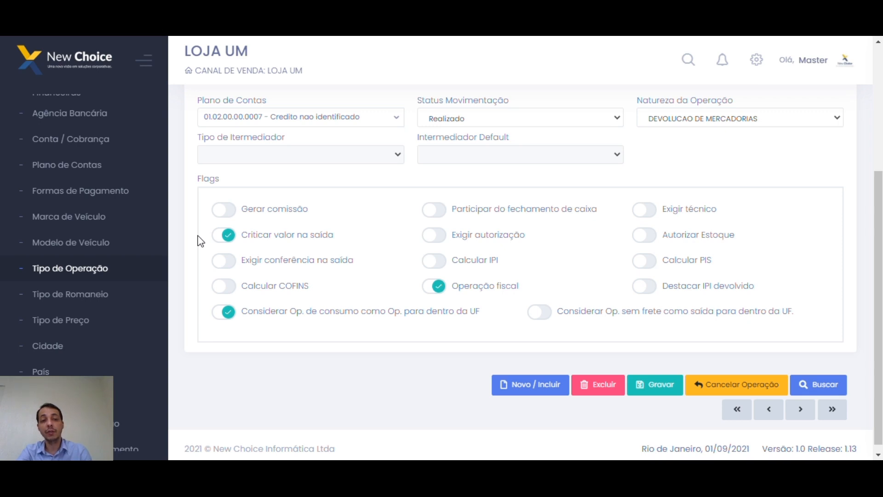
{"action": "left_click", "coordinate": [229, 236]}
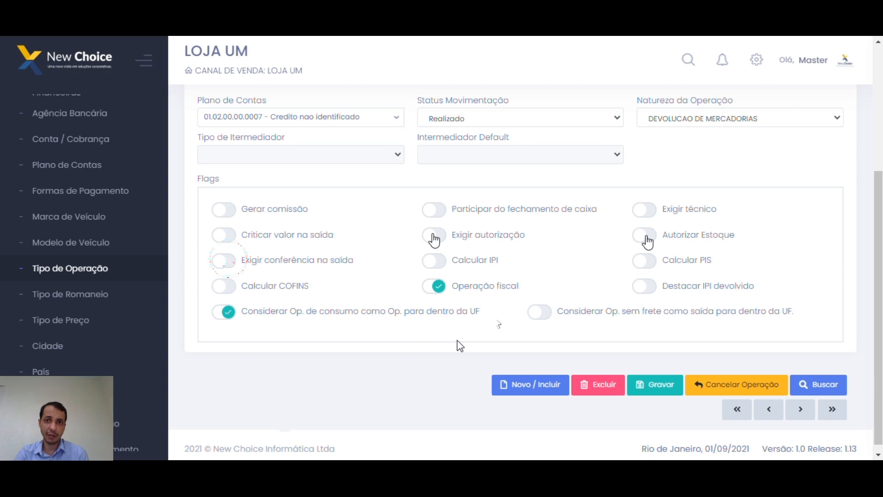
{"action": "scroll", "coordinate": [275, 361], "scroll_direction": "up", "scroll_amount": 1}
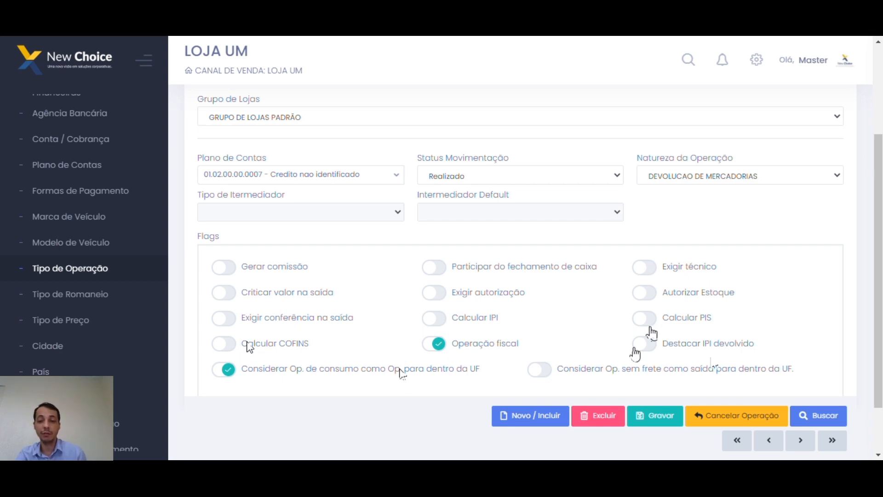
{"action": "left_click", "coordinate": [646, 343]}
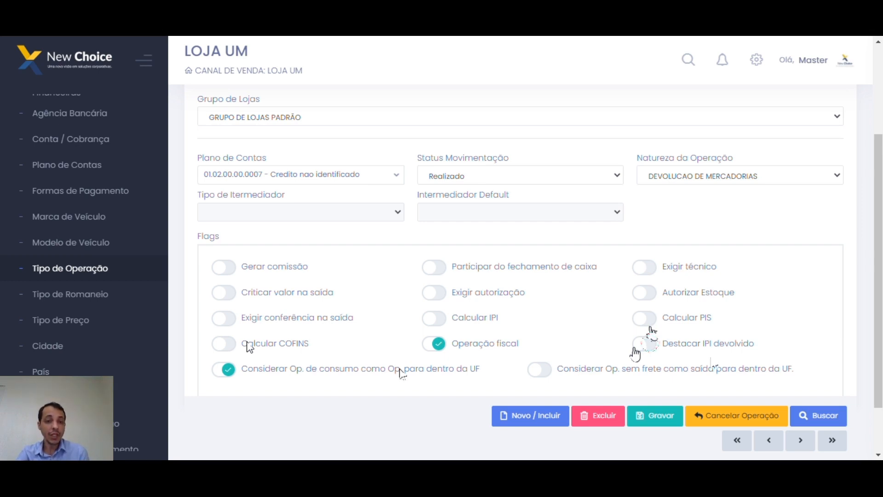
{"action": "scroll", "coordinate": [219, 335], "scroll_direction": "down", "scroll_amount": 2}
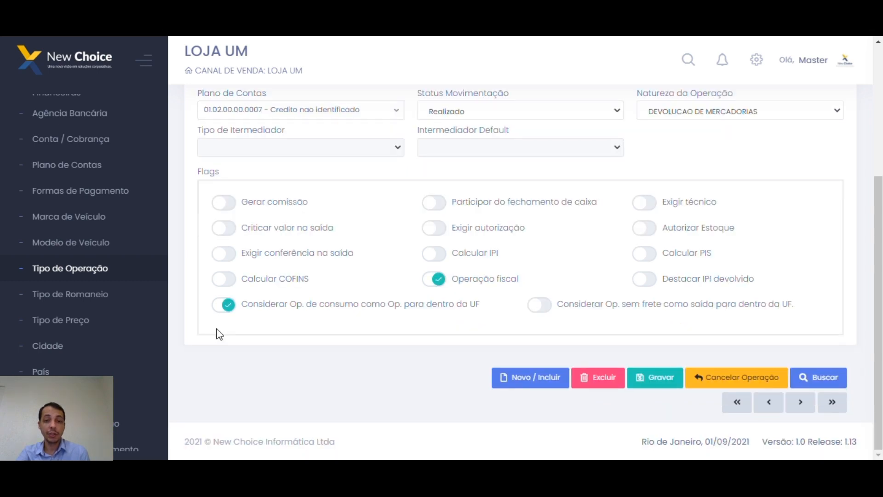